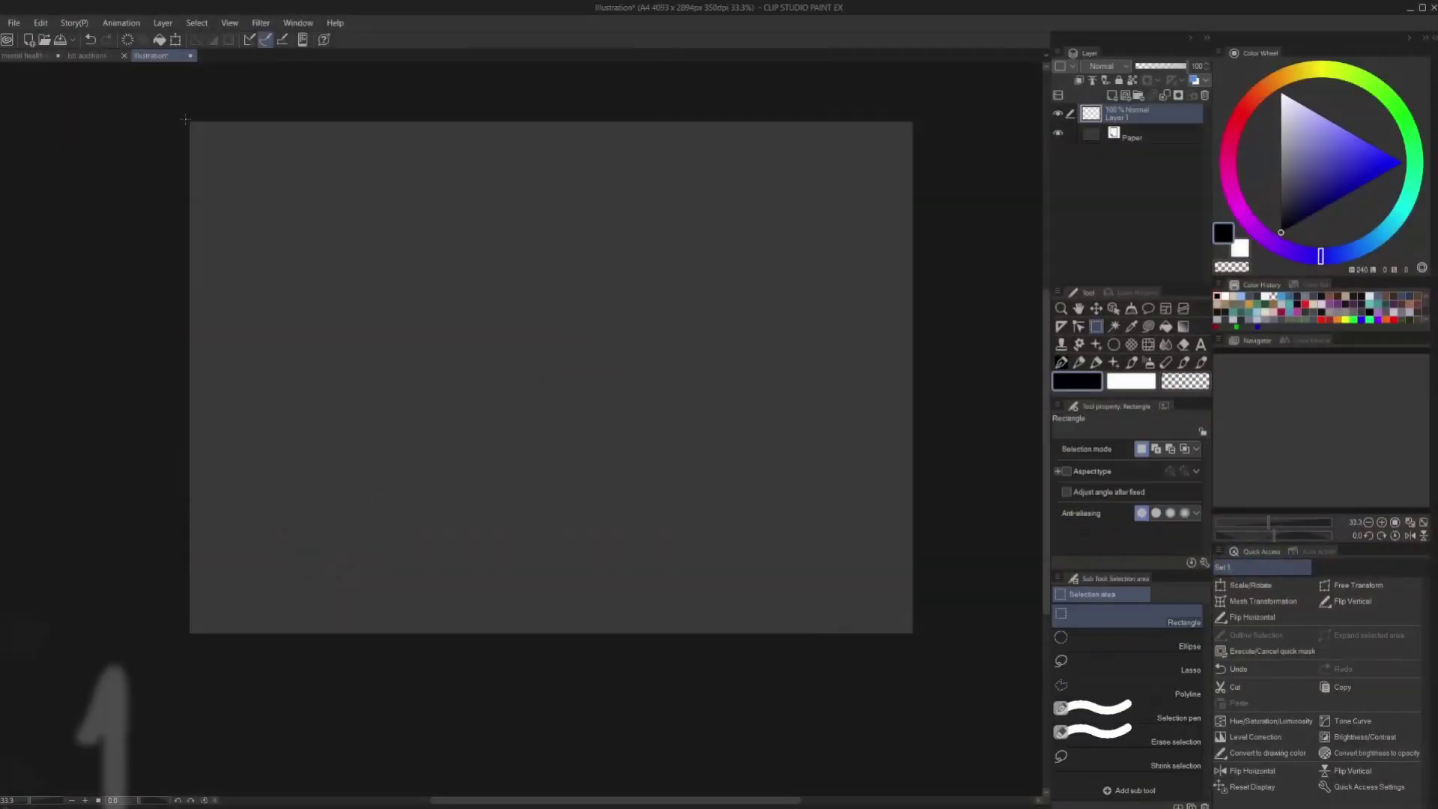
Step: Sketch a rough head circle with guide lines, eye circles and a nose circle using the G-pen
left_click_drag(558, 192, 576, 404)
left_click_drag(502, 288, 495, 393)
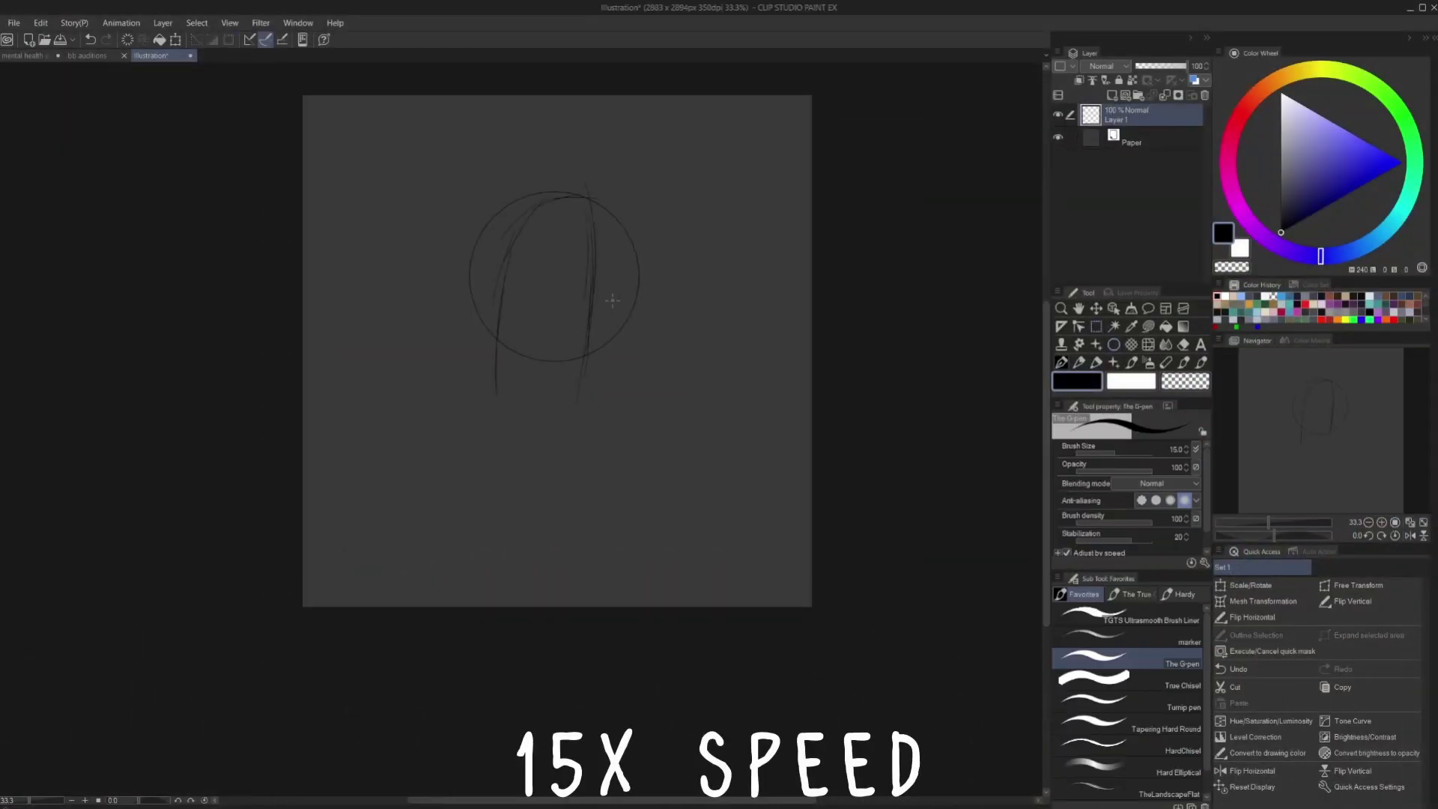
left_click_drag(449, 266, 640, 284)
mouse_move(509, 244)
left_mouse_down()
mouse_move(506, 341)
mouse_move(479, 288)
mouse_move(539, 304)
mouse_move(483, 262)
mouse_move(588, 198)
left_mouse_up()
left_click_drag(632, 288, 625, 319)
left_click_drag(578, 177, 603, 393)
left_click_drag(565, 281, 567, 283)
left_click_drag(614, 273, 616, 275)
left_click_drag(487, 341, 629, 327)
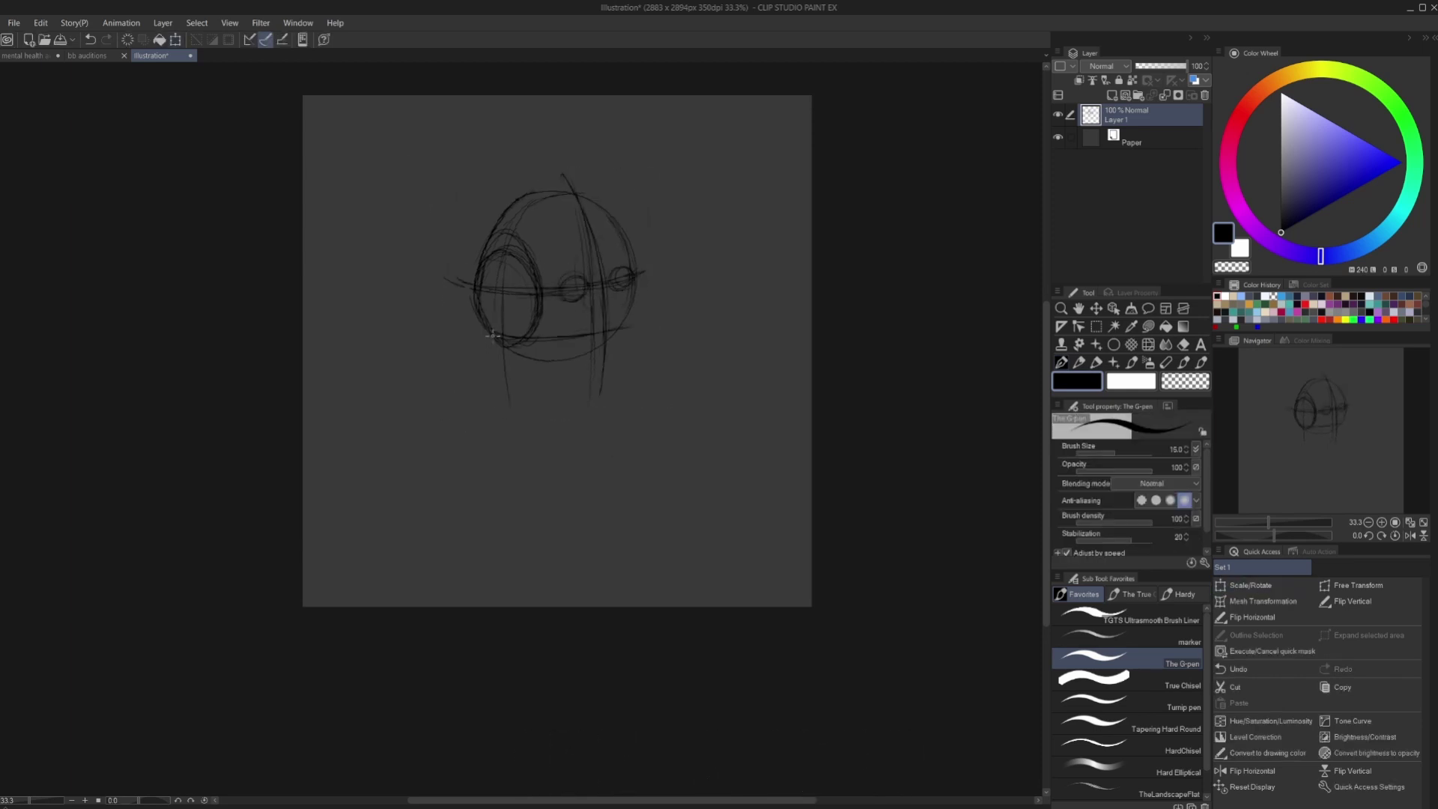
left_click_drag(531, 337, 621, 326)
left_click_drag(589, 224, 592, 270)
left_click_drag(595, 319, 614, 323)
Step: Sketch the nose, cheek, jaw line, head outline, hairline and right ear
key("ctrl+z")
left_click_drag(625, 262, 621, 290)
mouse_move(637, 294)
left_mouse_down()
mouse_move(631, 334)
mouse_move(517, 348)
mouse_move(507, 303)
left_mouse_up()
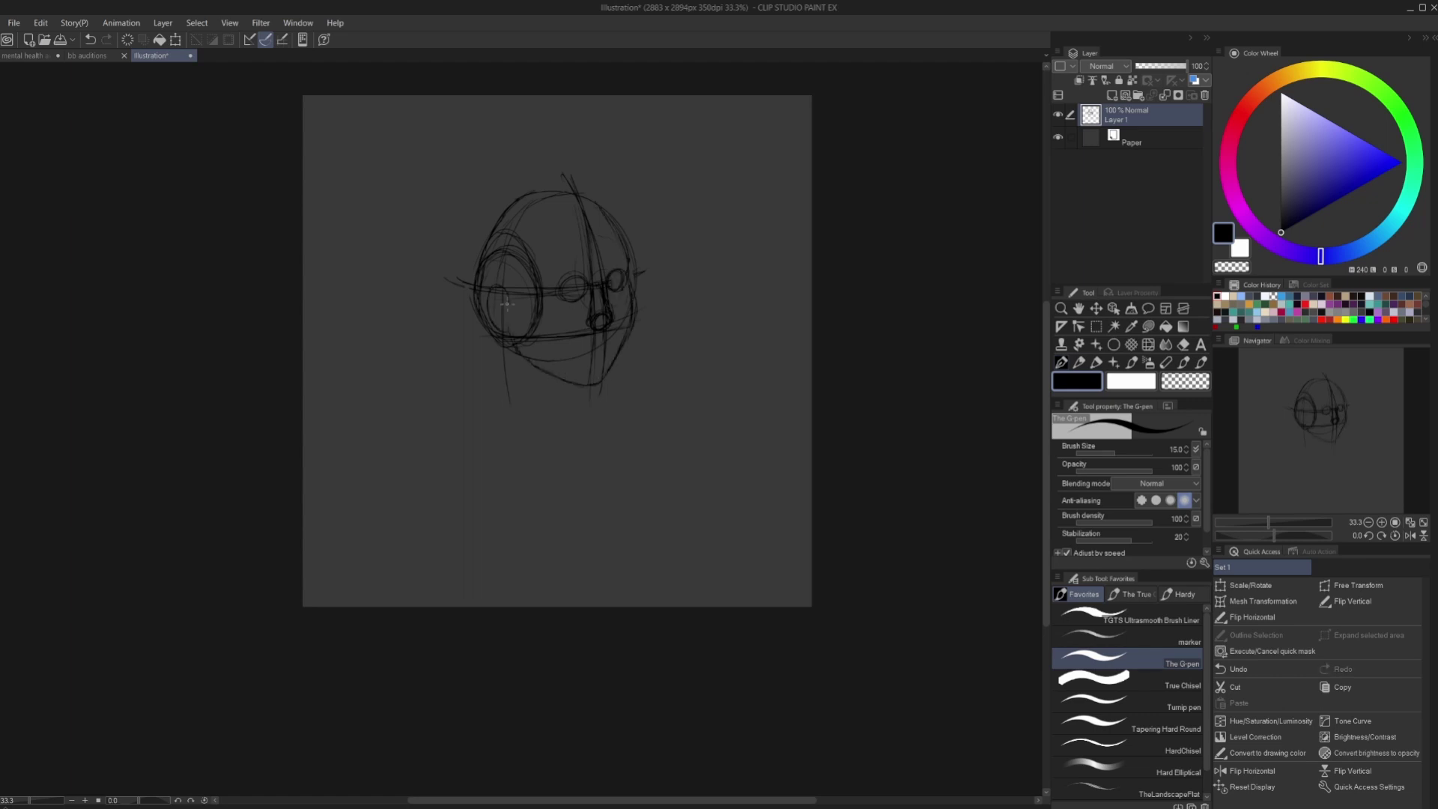
left_click_drag(588, 350, 523, 358)
left_click_drag(629, 217, 608, 260)
mouse_move(547, 191)
left_mouse_down()
mouse_move(625, 225)
mouse_move(533, 271)
left_mouse_up()
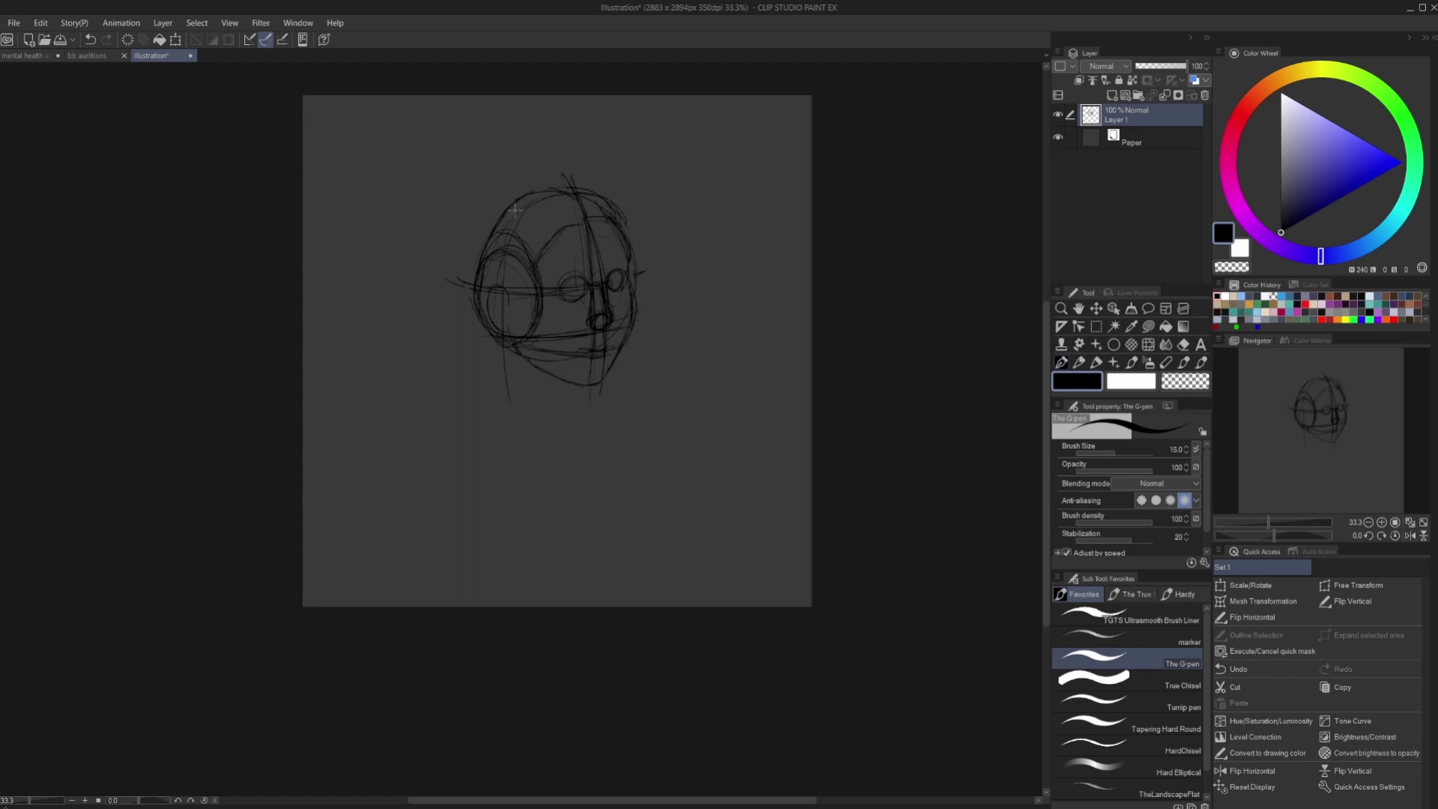
left_click_drag(492, 228, 566, 179)
left_click_drag(633, 228, 636, 301)
Step: Rough in the left ear area, neck, collar and shoulders, undoing stray strokes
key("ctrl+z")
mouse_move(460, 307)
left_mouse_down()
mouse_move(498, 239)
mouse_move(524, 329)
left_mouse_up()
mouse_move(479, 269)
left_mouse_down()
mouse_move(494, 330)
mouse_move(573, 397)
left_mouse_up()
key("ctrl+z")
left_click_drag(494, 371, 577, 431)
mouse_move(498, 408)
left_mouse_down()
mouse_move(446, 464)
mouse_move(591, 443)
left_mouse_up()
Step: Clear the layer and redraw a smaller, narrower head with crosshair guides
key("Delete")
mouse_move(569, 180)
left_mouse_down()
mouse_move(565, 262)
mouse_move(538, 247)
left_mouse_up()
mouse_move(603, 208)
left_mouse_down()
mouse_move(599, 247)
mouse_move(542, 247)
mouse_move(598, 253)
mouse_move(593, 283)
left_mouse_up()
Step: Sketch the jaw, round side buns, top of head and shoulder circles
left_click_drag(544, 254, 566, 286)
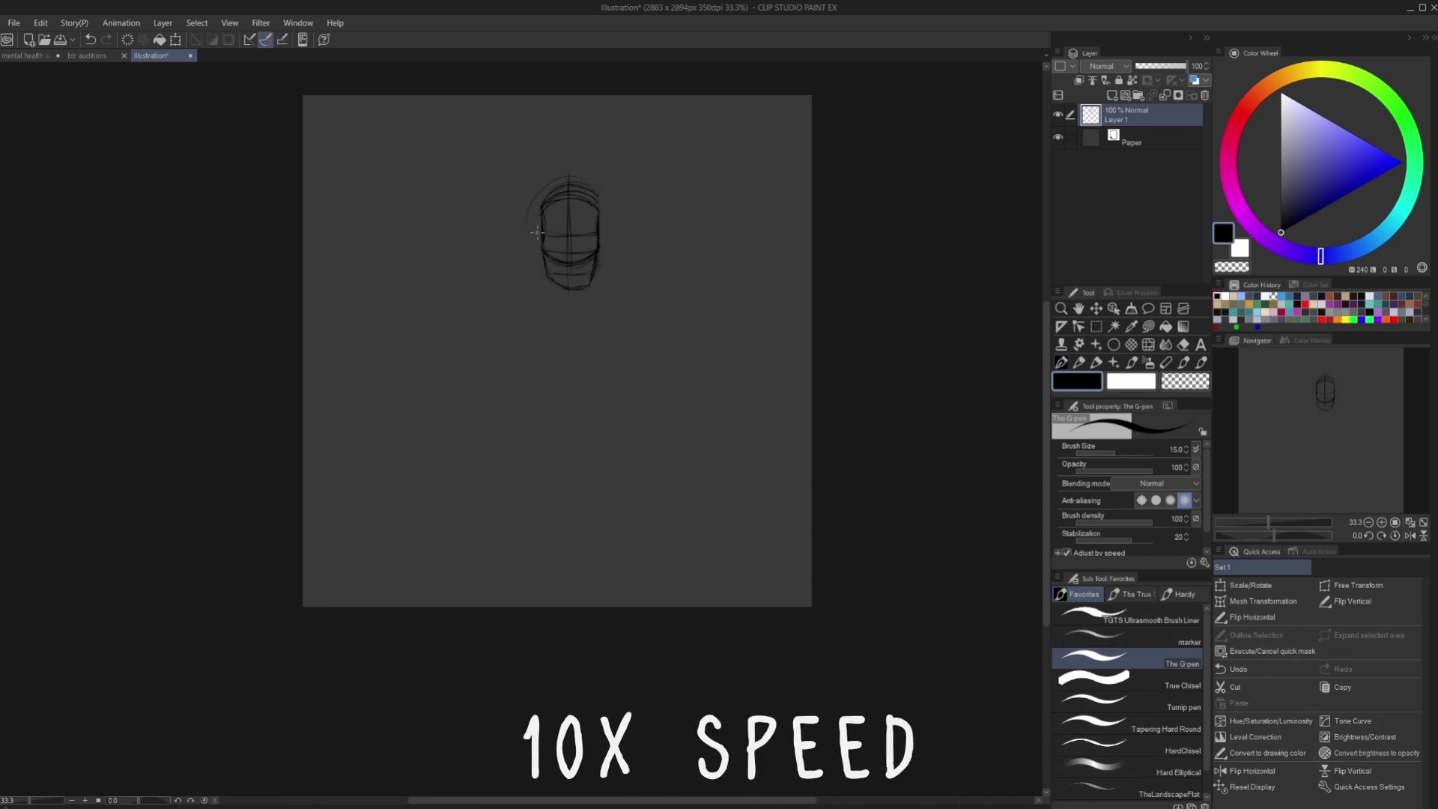
left_click_drag(529, 209, 525, 258)
left_click_drag(539, 184, 591, 202)
mouse_move(608, 258)
left_mouse_down()
mouse_move(612, 216)
mouse_move(625, 296)
left_mouse_up()
left_click_drag(532, 276, 517, 298)
mouse_move(554, 308)
left_mouse_down()
mouse_move(588, 301)
mouse_move(510, 299)
left_mouse_up()
Step: Sketch the arms with a hand circle, the torso's bottom edge and a diagonal rifle line
mouse_move(610, 281)
left_mouse_down()
mouse_move(629, 284)
mouse_move(622, 393)
left_mouse_up()
left_click_drag(610, 341, 616, 393)
mouse_move(509, 299)
left_mouse_down()
mouse_move(503, 386)
mouse_move(516, 386)
left_mouse_up()
mouse_move(620, 376)
left_mouse_down()
mouse_move(529, 394)
mouse_move(499, 376)
mouse_move(603, 341)
mouse_move(582, 380)
left_mouse_up()
key("ctrl+z")
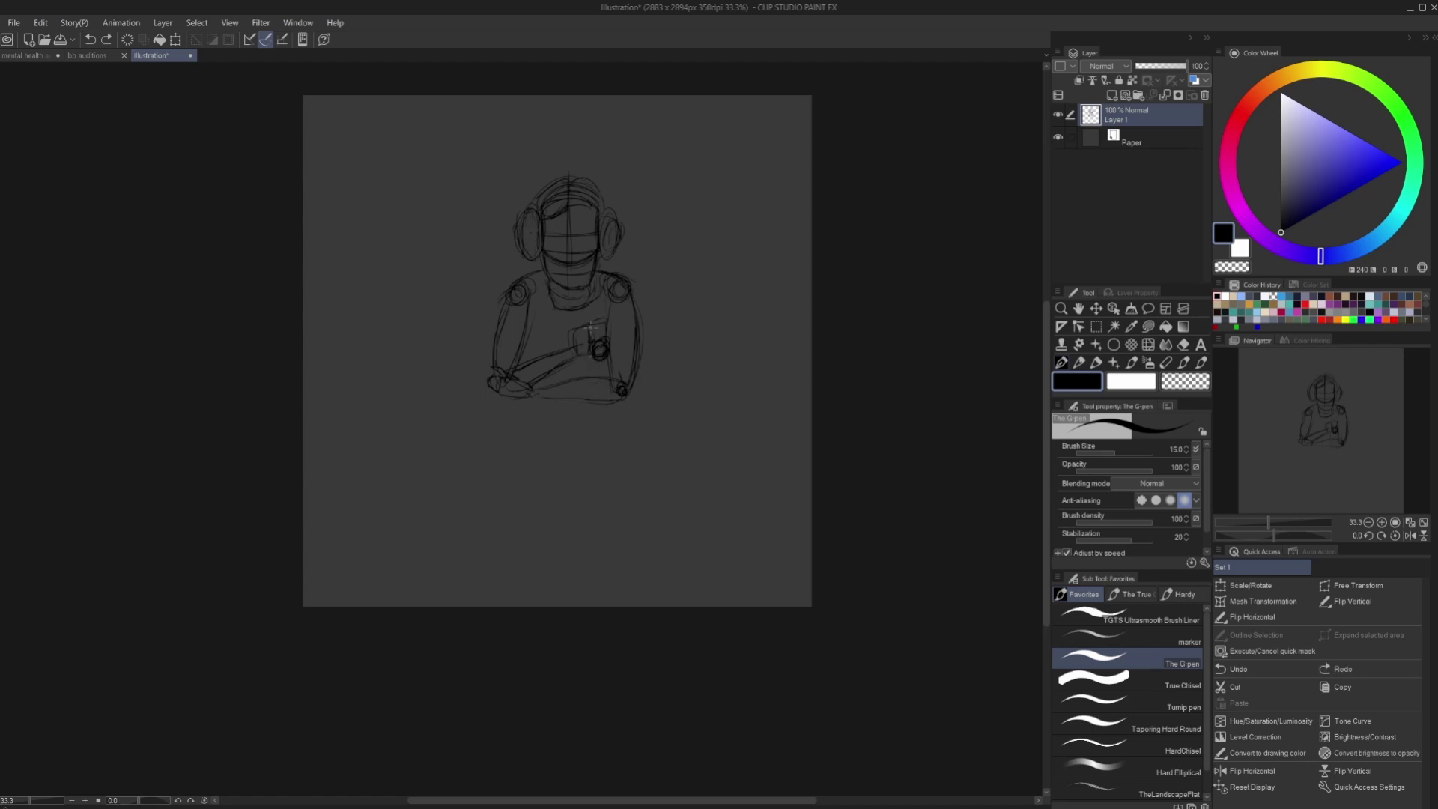
mouse_move(590, 326)
left_mouse_down()
mouse_move(620, 194)
mouse_move(638, 202)
left_mouse_up()
Step: Scale the whole sketch to about 206% so it fills the canvas
key("ctrl+t")
left_click_drag(644, 404, 734, 601)
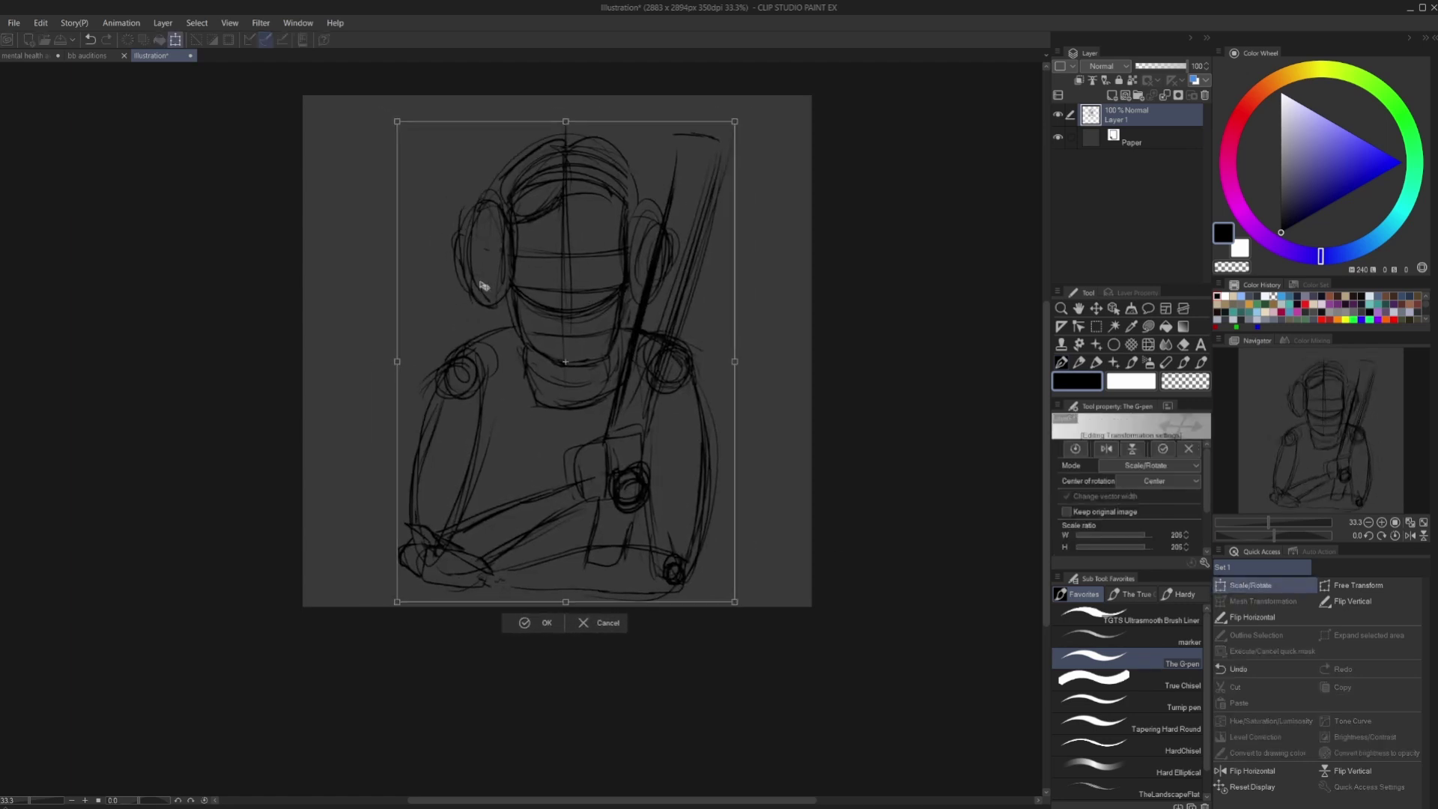
key("Return")
Step: Fade the sketch layer to 29% opacity and add Layer 2 above it
left_click_drag(1187, 66, 1151, 66)
left_click(1112, 95)
left_click(1091, 138)
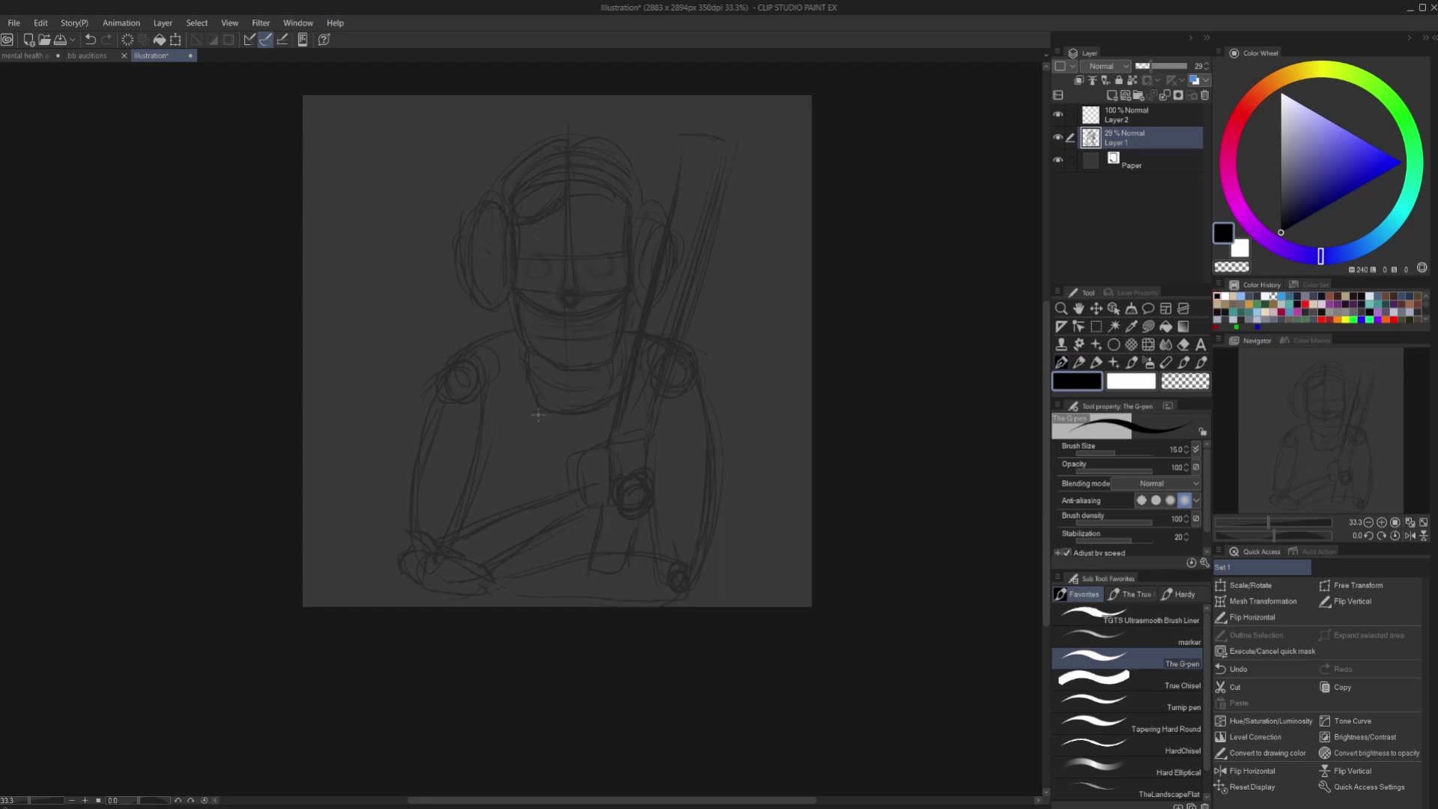
Step: Redraw the eyes as clean circles, then select Layer 2 and zoom in on the face
key("ctrl+z")
left_click_drag(554, 286, 584, 293)
key("alt+bracketright")
key("ctrl+plus")
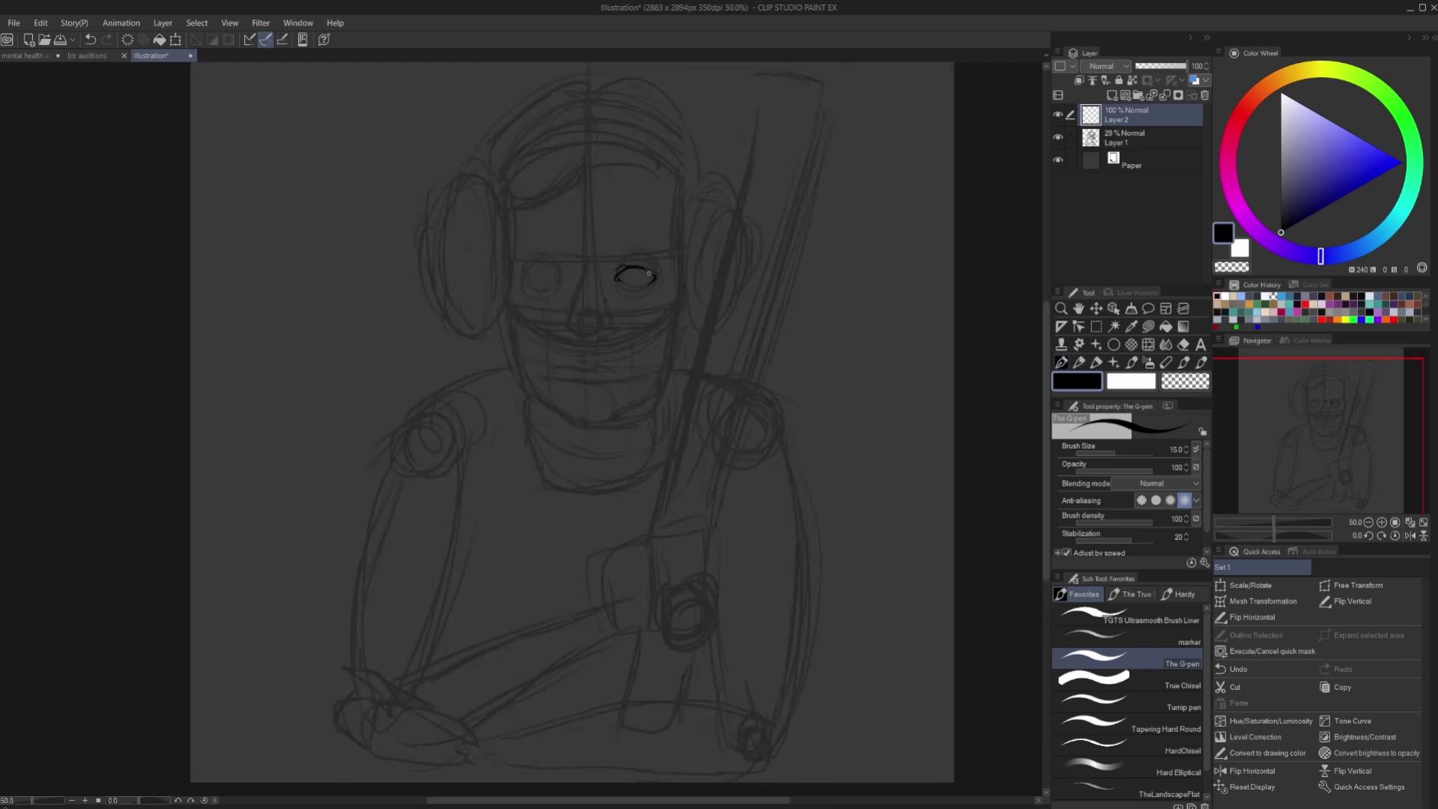
Step: Ink the right eye with its pupil and the right cheek and jaw outline
key("ctrl+z")
mouse_move(650, 273)
left_mouse_down()
mouse_move(629, 266)
mouse_move(658, 254)
left_mouse_up()
scroll(454, 303, "up", 2)
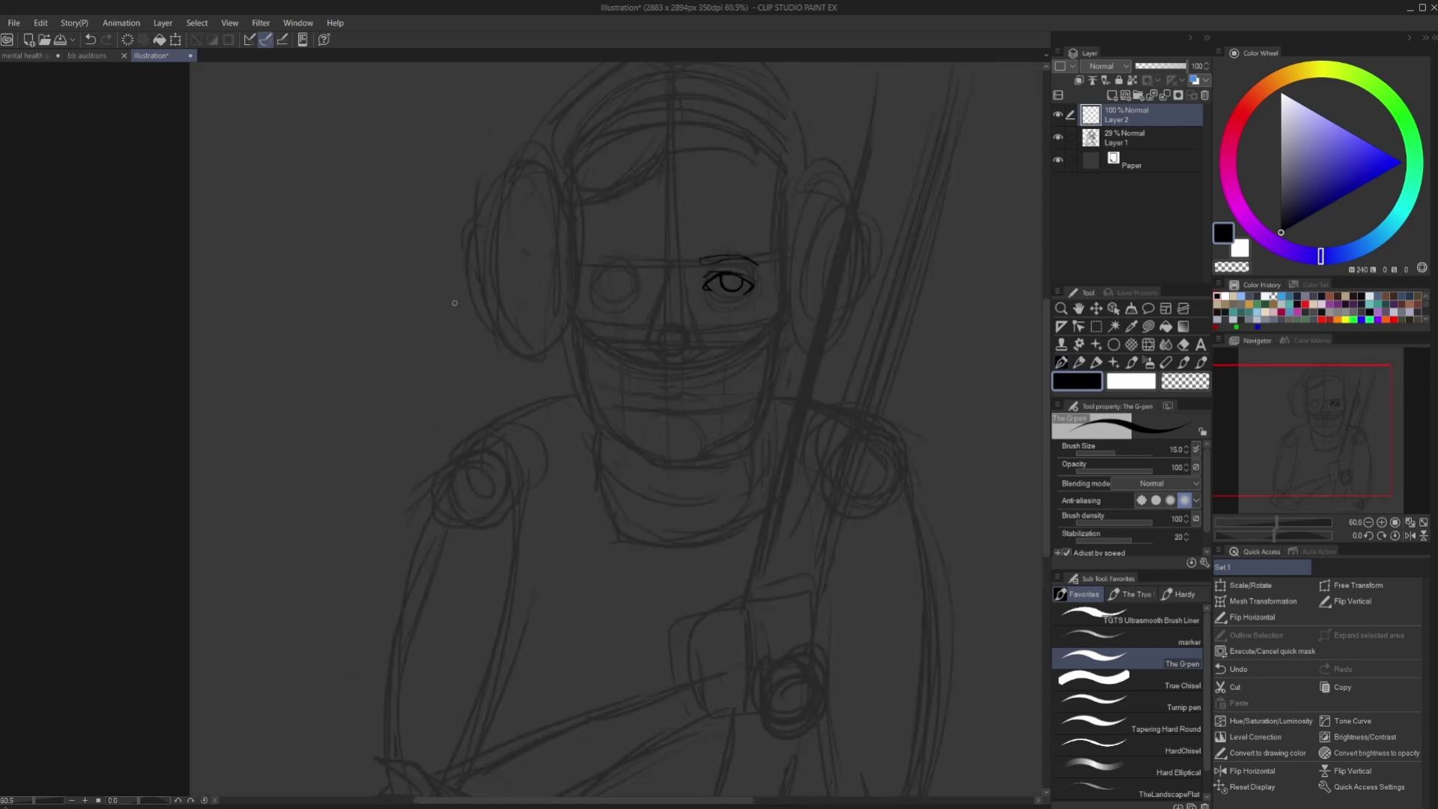
left_click_drag(777, 259, 652, 452)
Step: Duplicate the half-face ink layer, flip it horizontally and merge it down
key("alt+bracketleft")
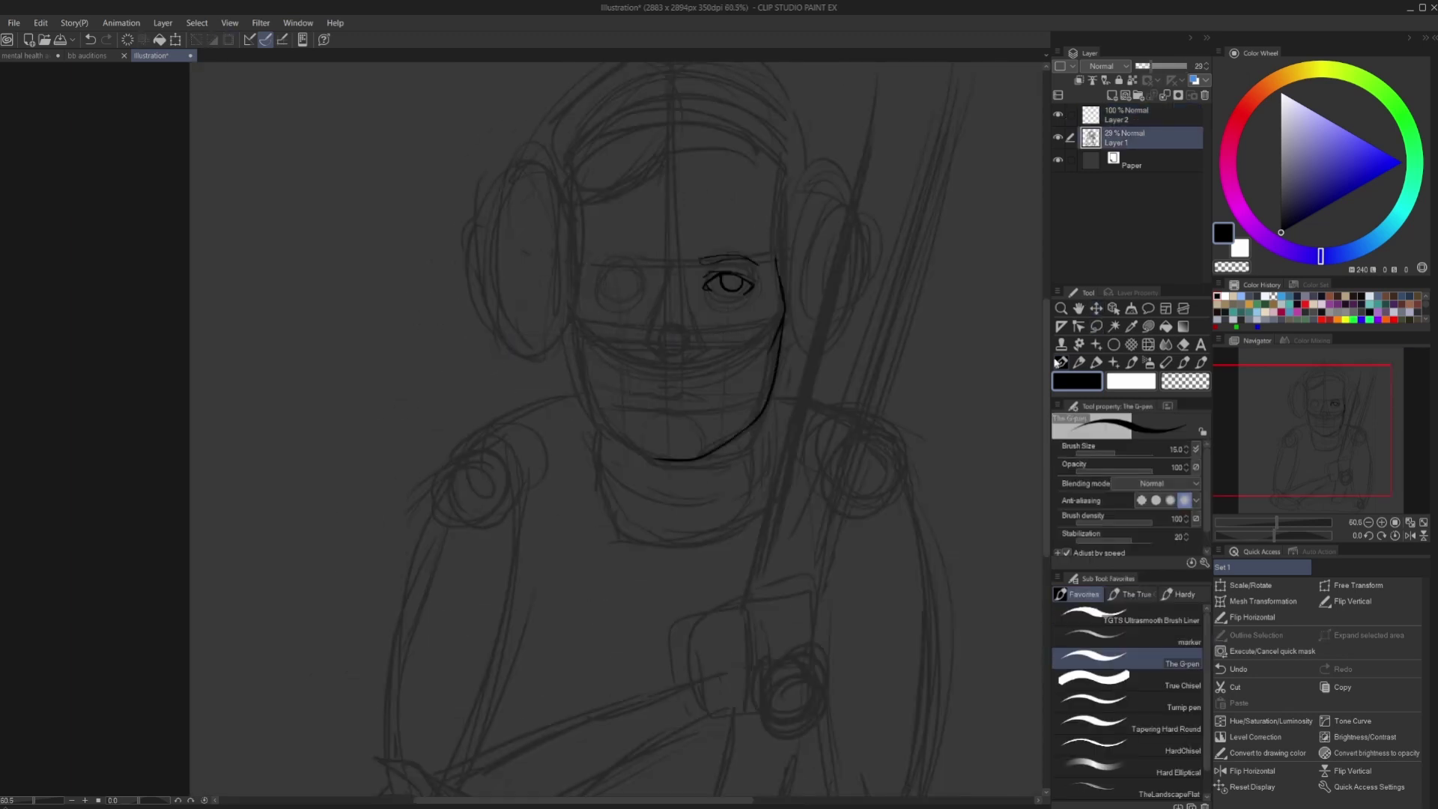
key("ctrl+j")
scroll(713, 291, "up", 1)
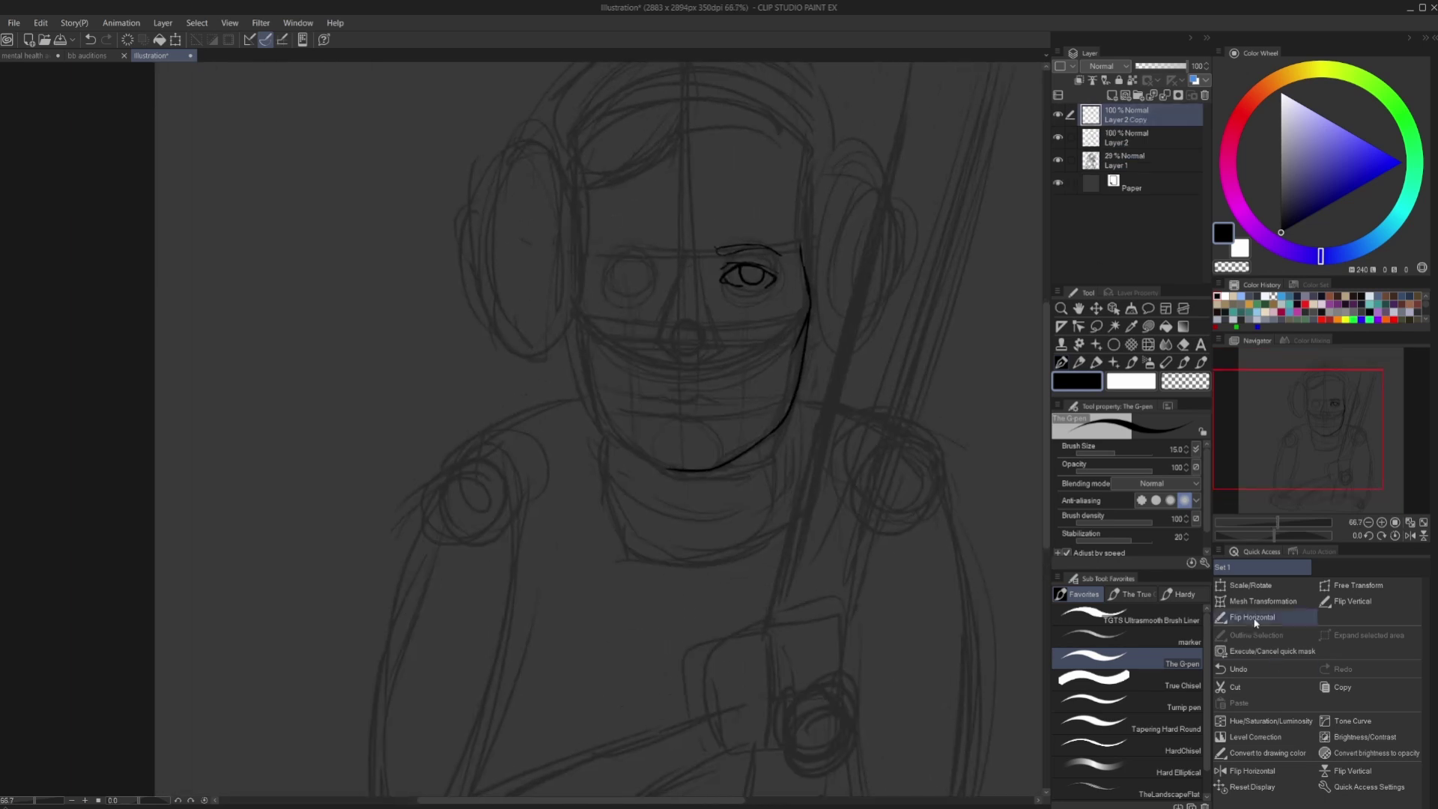
left_click(1252, 616)
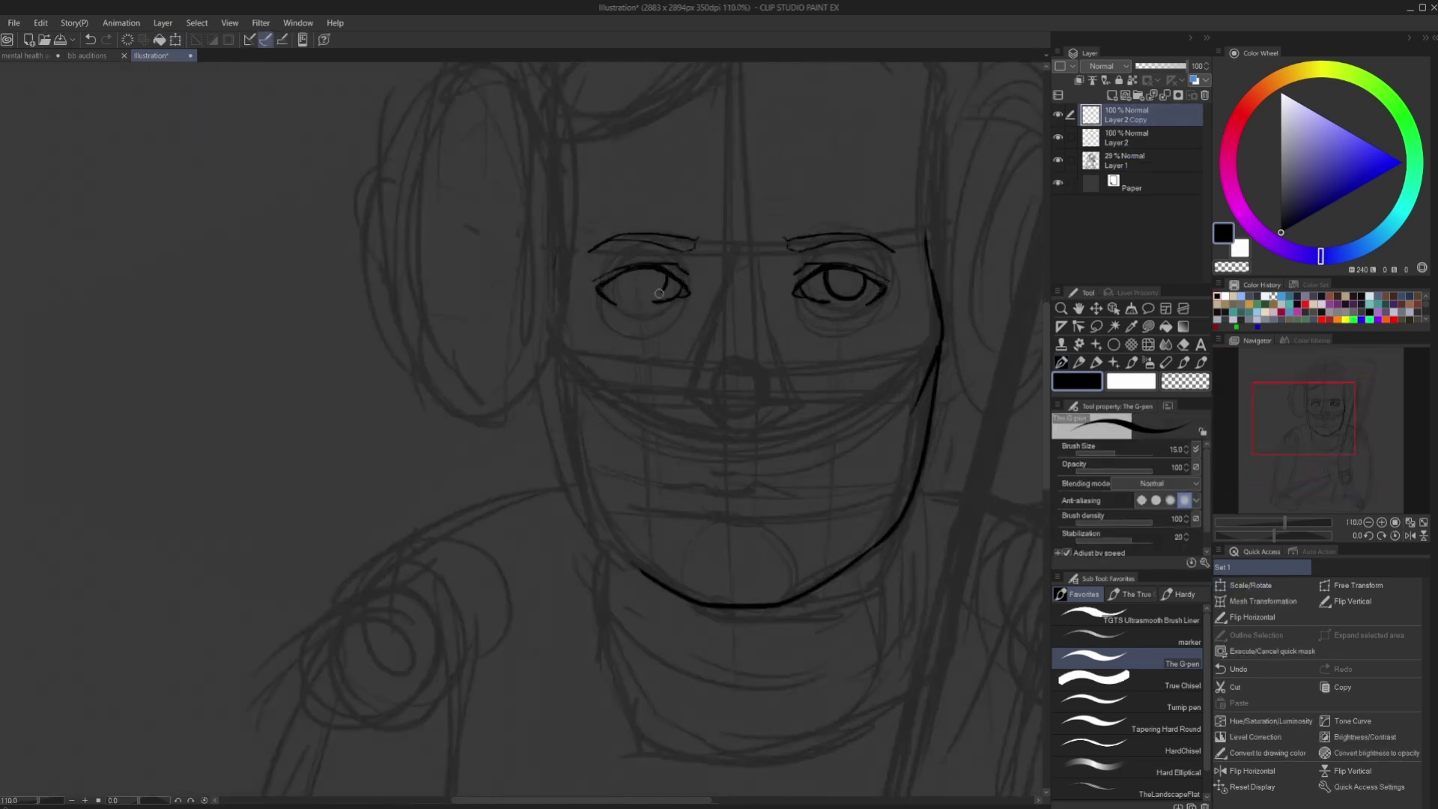
scroll(674, 374, "down", 3)
left_click(1163, 98)
scroll(674, 299, "up", 1)
Step: Ink the bold left face outline, nose, philtrum, upper lip and mouth line
left_click_drag(628, 206, 677, 434)
scroll(749, 337, "up", 2)
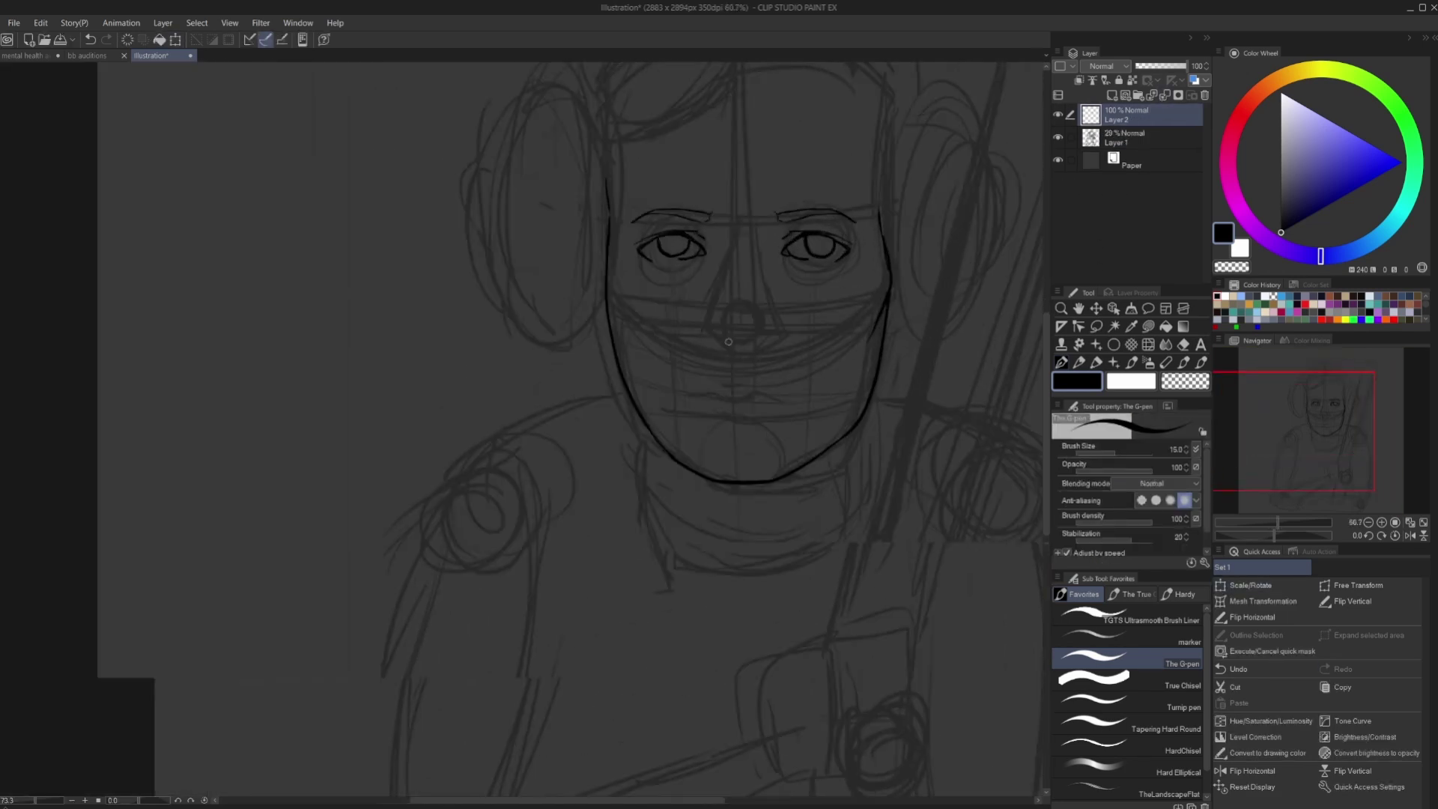
left_click_drag(718, 330, 731, 343)
scroll(770, 331, "down", 1)
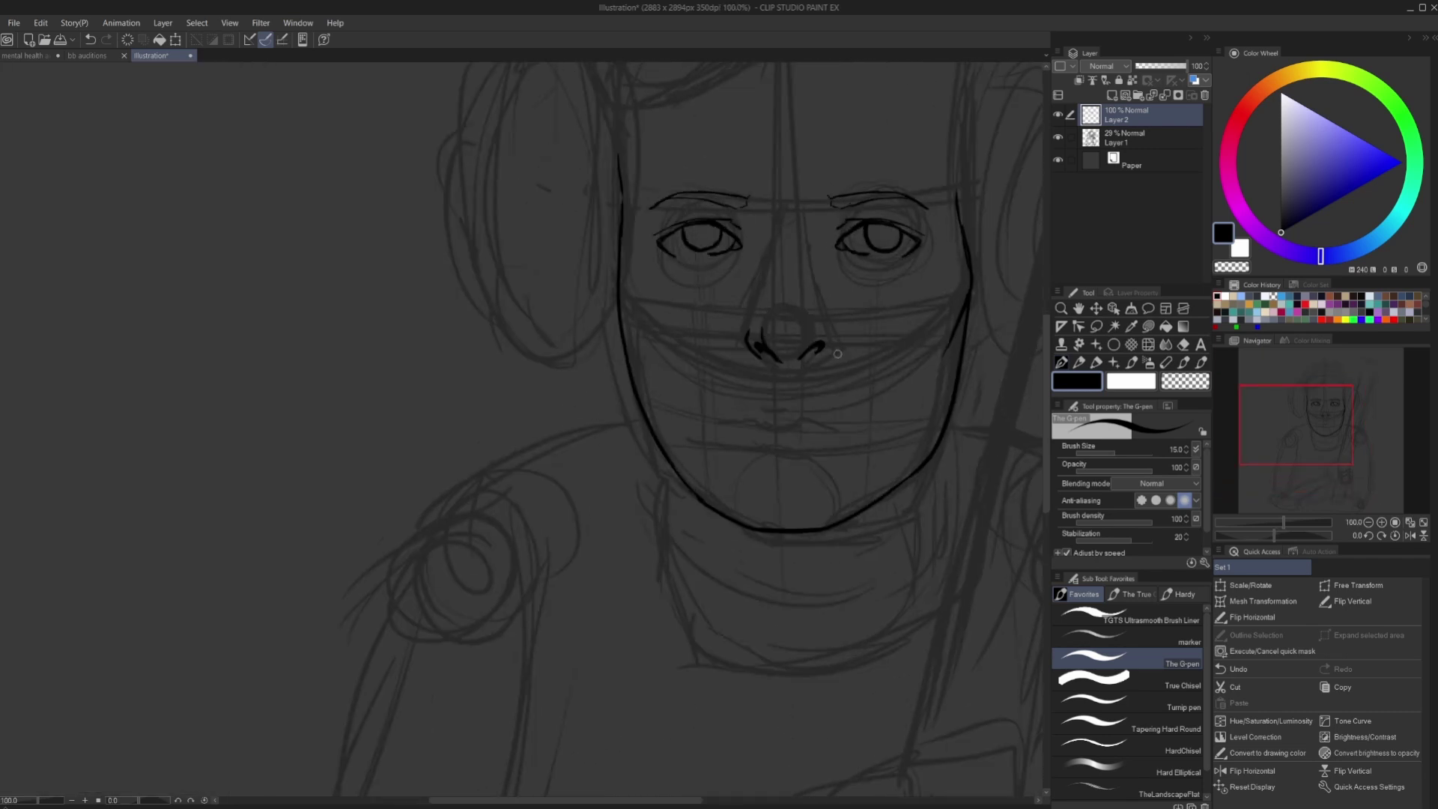
scroll(823, 338, "down", 1)
scroll(823, 338, "up", 3)
mouse_move(780, 335)
left_mouse_down()
mouse_move(783, 356)
mouse_move(834, 388)
left_mouse_up()
mouse_move(732, 383)
left_mouse_down()
mouse_move(771, 383)
mouse_move(801, 415)
left_mouse_up()
Step: Ink the hair curve from forehead to right temple and the outer crown arc
scroll(782, 420, "down", 3)
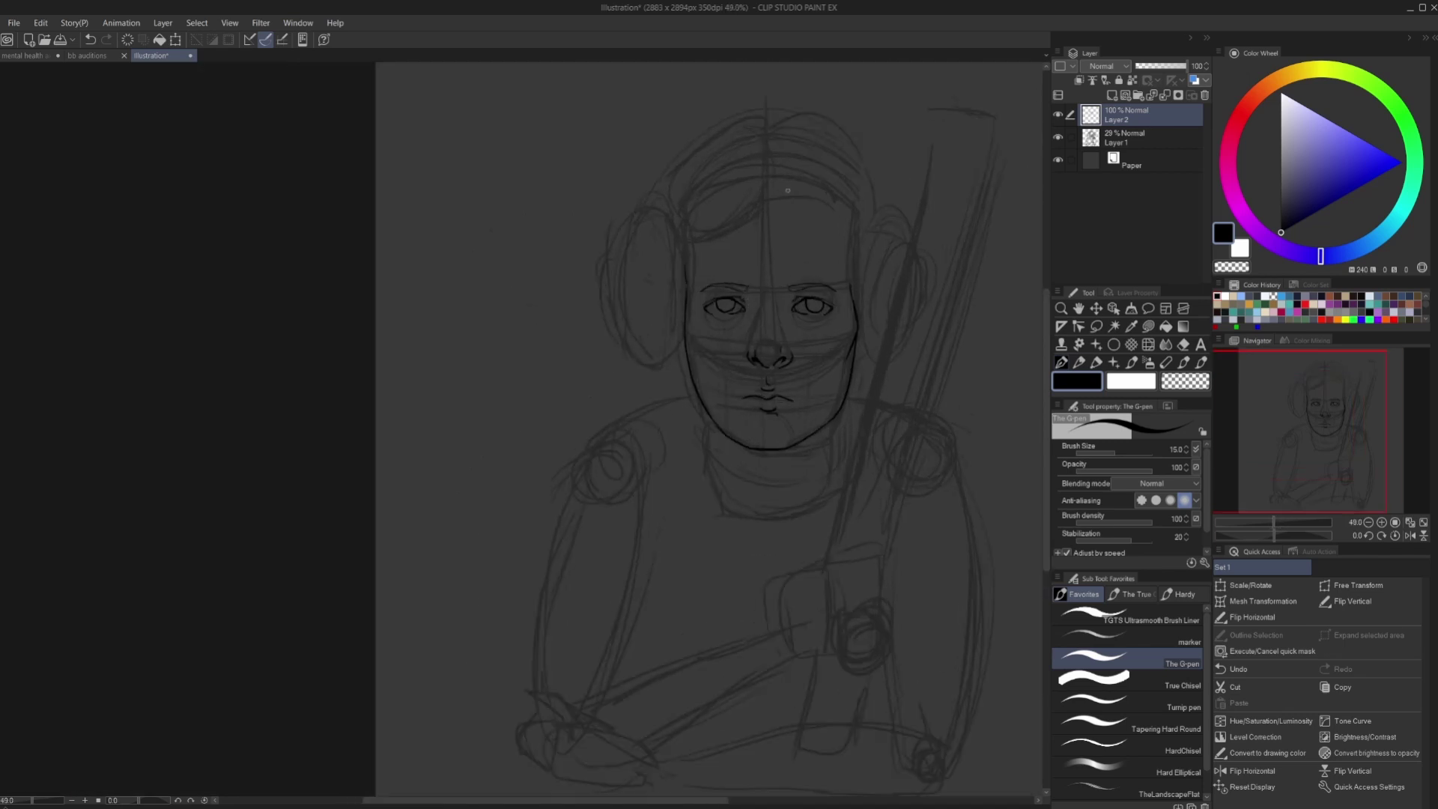
left_click_drag(767, 215, 854, 283)
left_click_drag(768, 115, 875, 208)
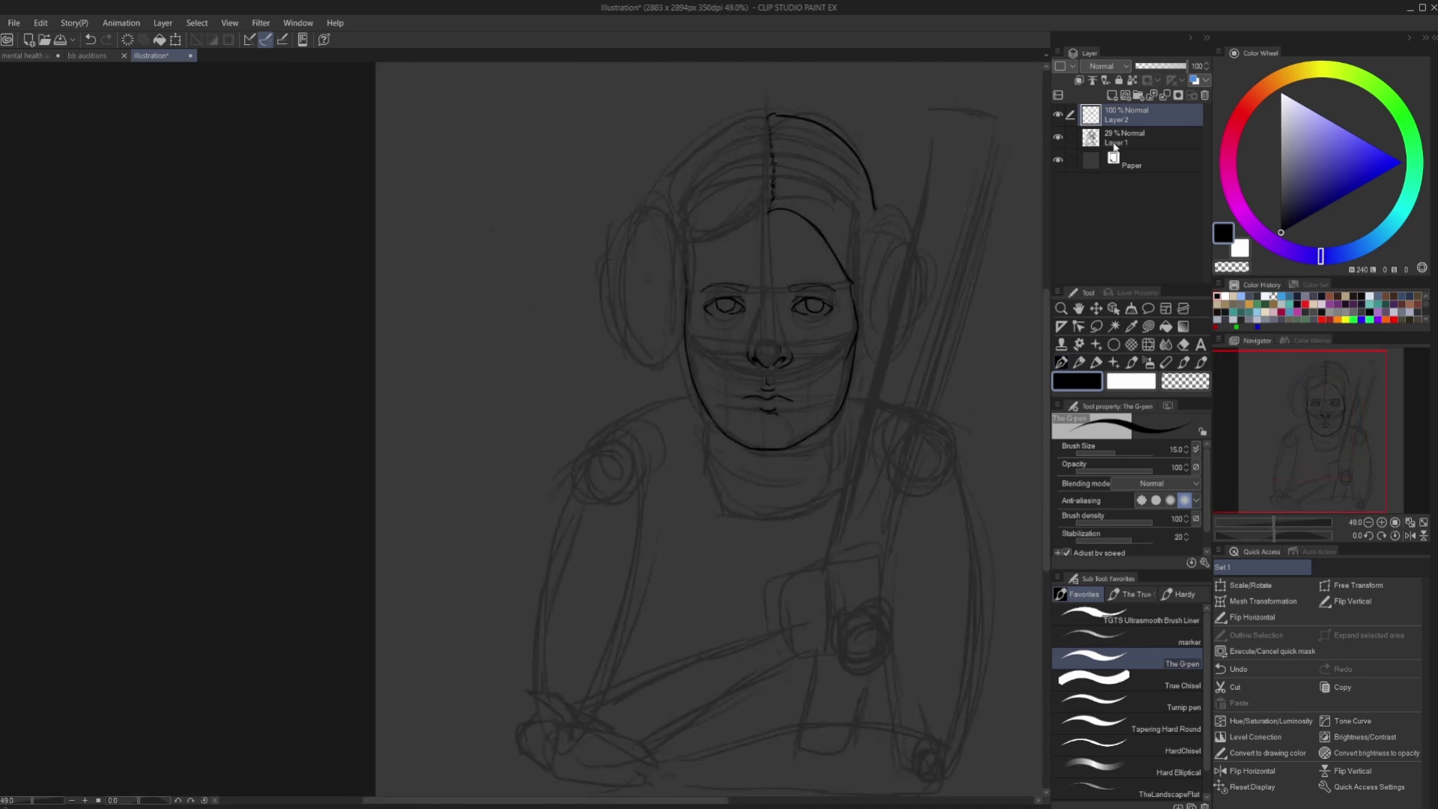
Step: Copy the hair, flip it onto the left side and warp it into place with Liquify
key("ctrl+c")
key("ctrl+v")
left_click(1252, 617)
left_click_drag(683, 218, 684, 311)
key("Return")
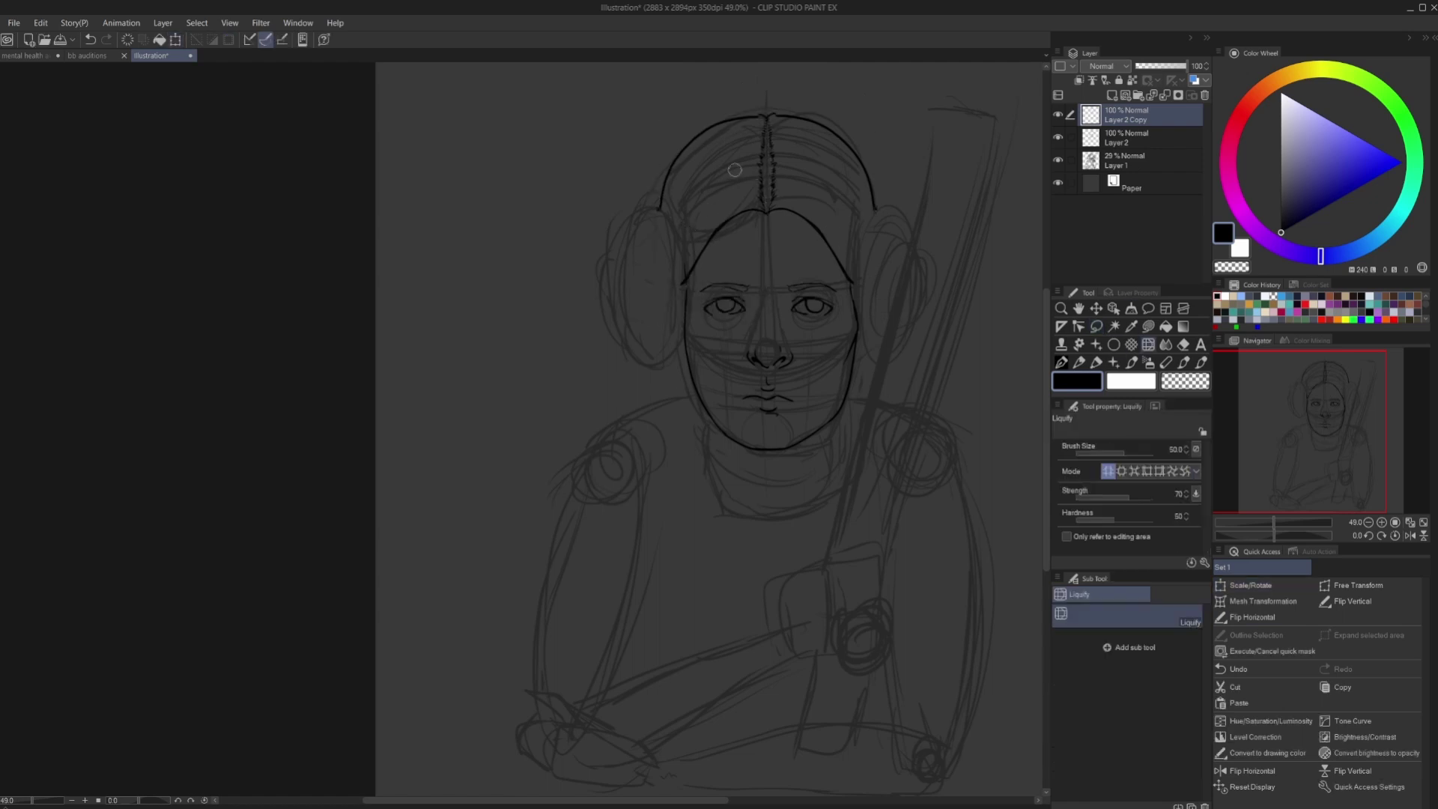
key("p")
Step: Merge the mirrored hair into Layer 2 and ink both side buns
left_click(1164, 96)
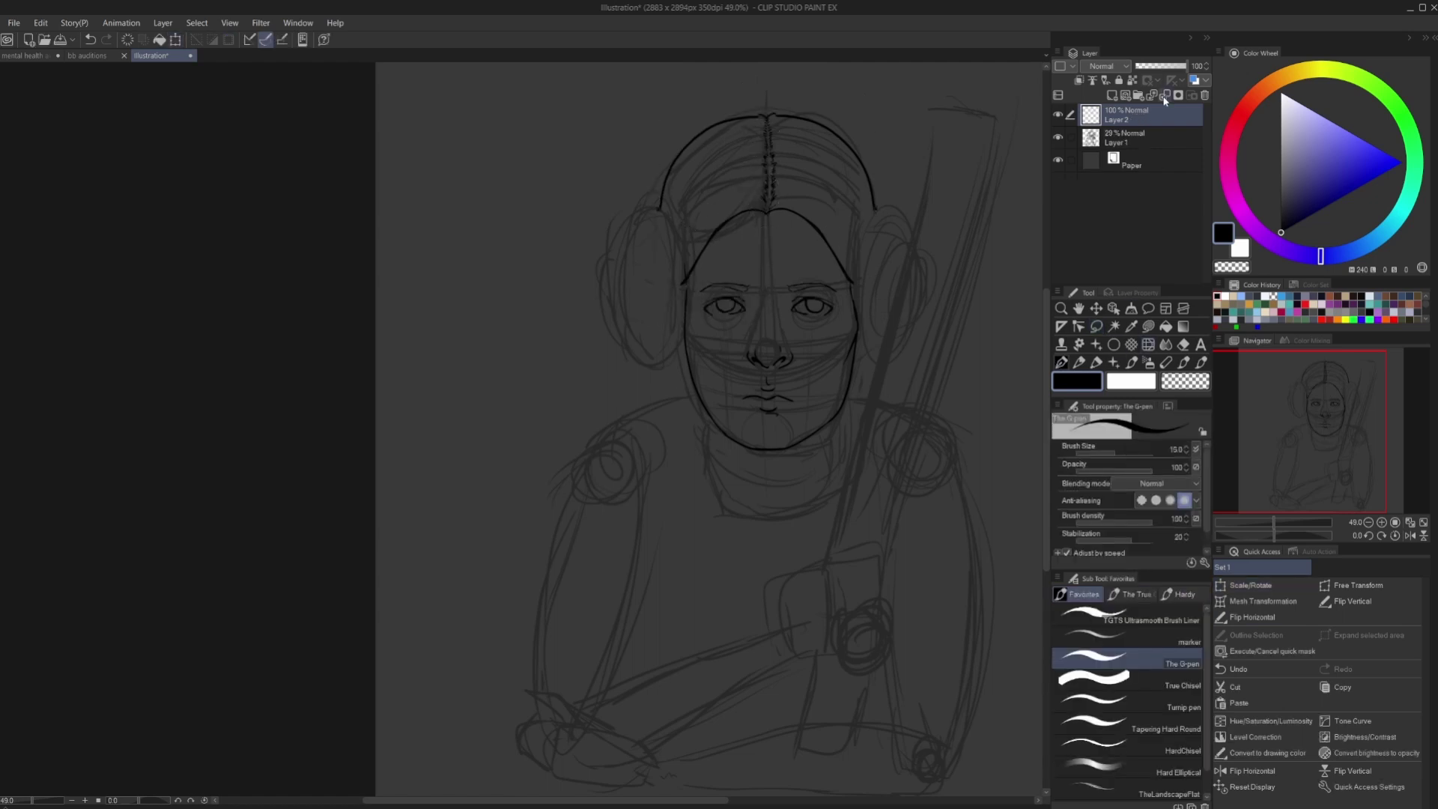
left_click_drag(659, 208, 683, 358)
left_click_drag(874, 208, 907, 234)
Step: Shift the sketch and ink layers together slightly down
left_click(1123, 137, "ctrl")
key("ctrl+t")
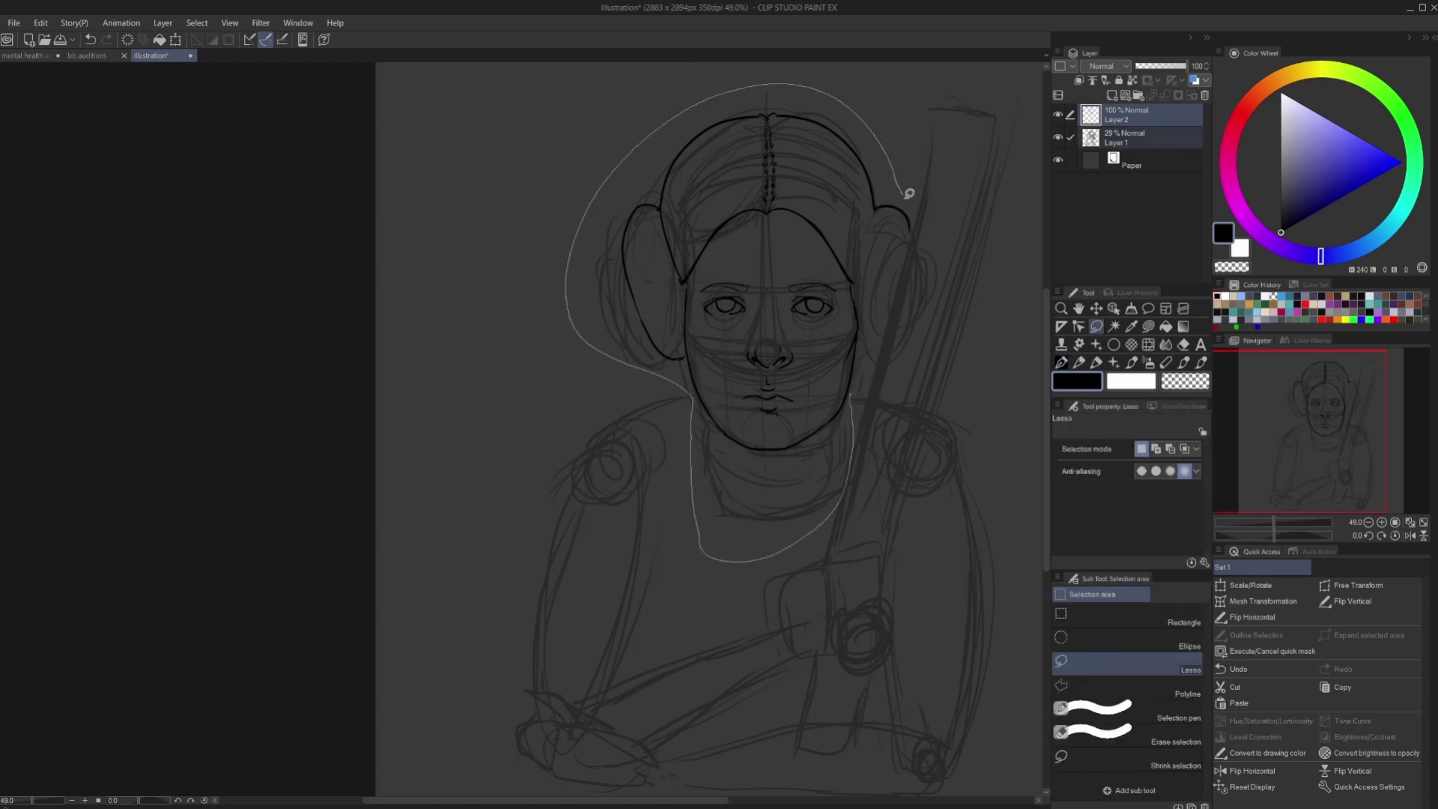
left_click_drag(748, 299, 749, 319)
left_click(1061, 364)
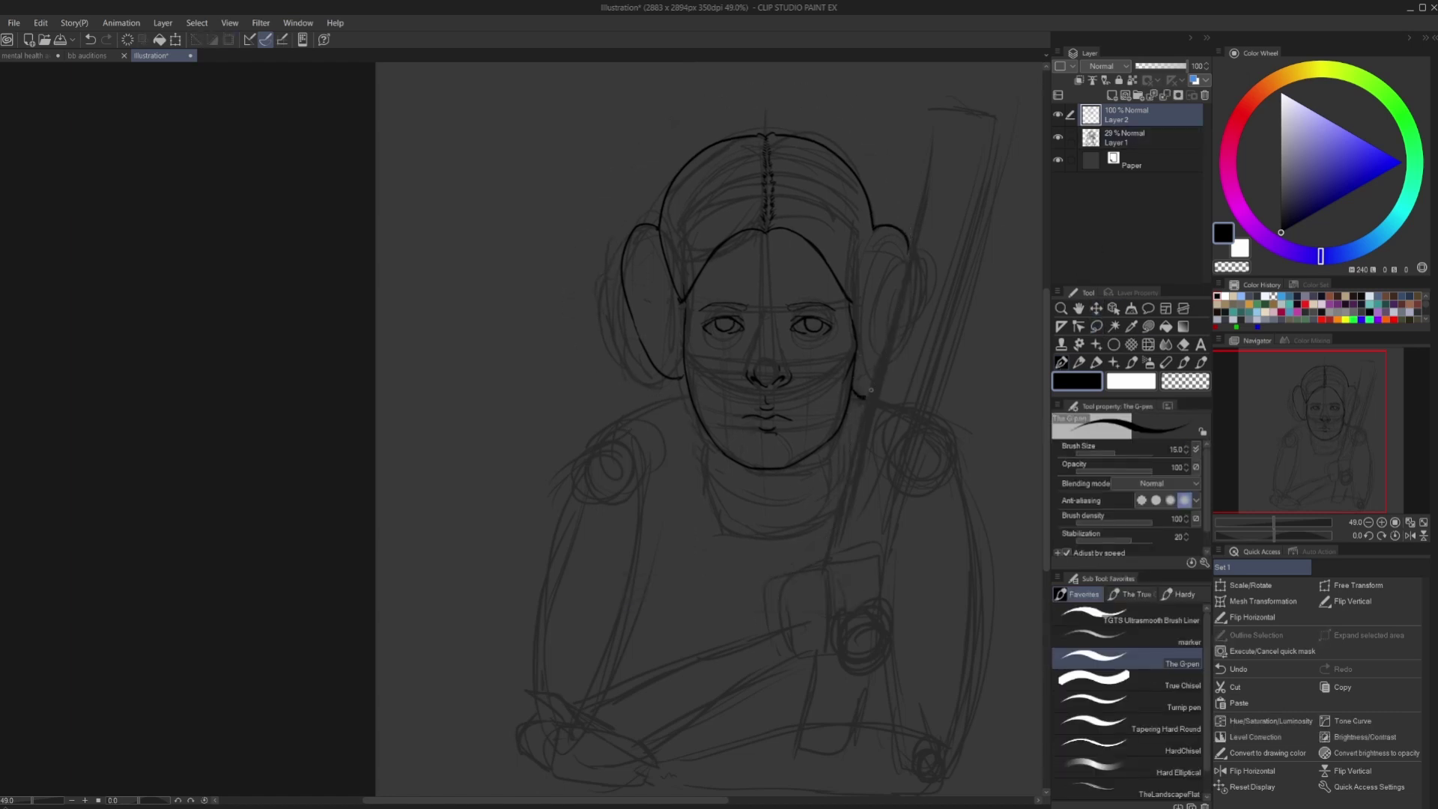
Step: Extend the left bun outline to the face and start inking the shoulder line
left_click_drag(683, 388, 649, 359)
left_click_drag(605, 424, 699, 459)
key("ctrl+z")
left_click_drag(607, 423, 637, 412)
scroll(486, 408, "down", 1)
Step: Ink the right side of the collar and lines down the torso's left side
scroll(645, 370, "up", 2)
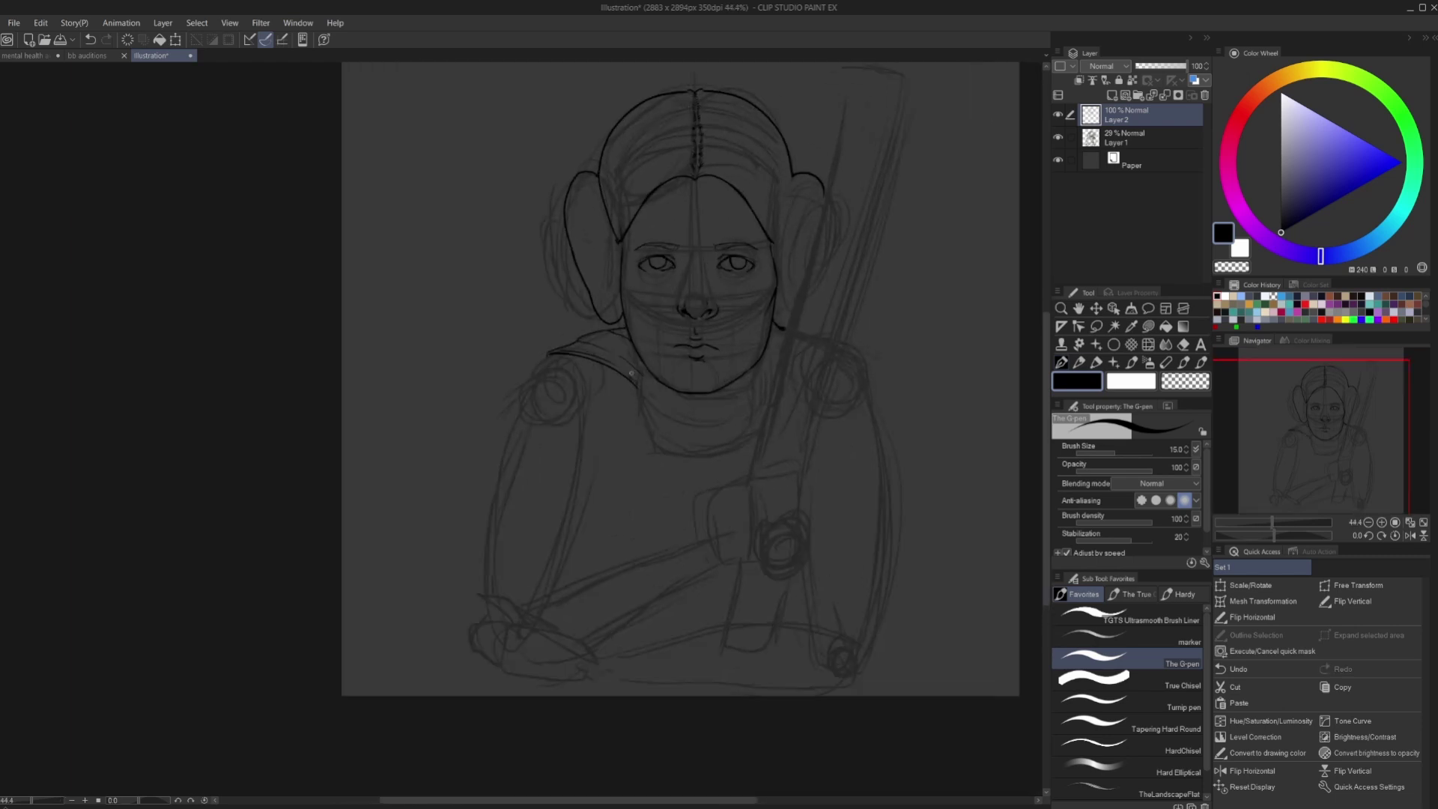
mouse_move(785, 329)
left_mouse_down()
mouse_move(751, 433)
mouse_move(728, 455)
mouse_move(635, 393)
mouse_move(641, 375)
left_mouse_up()
left_click_drag(722, 398, 749, 370)
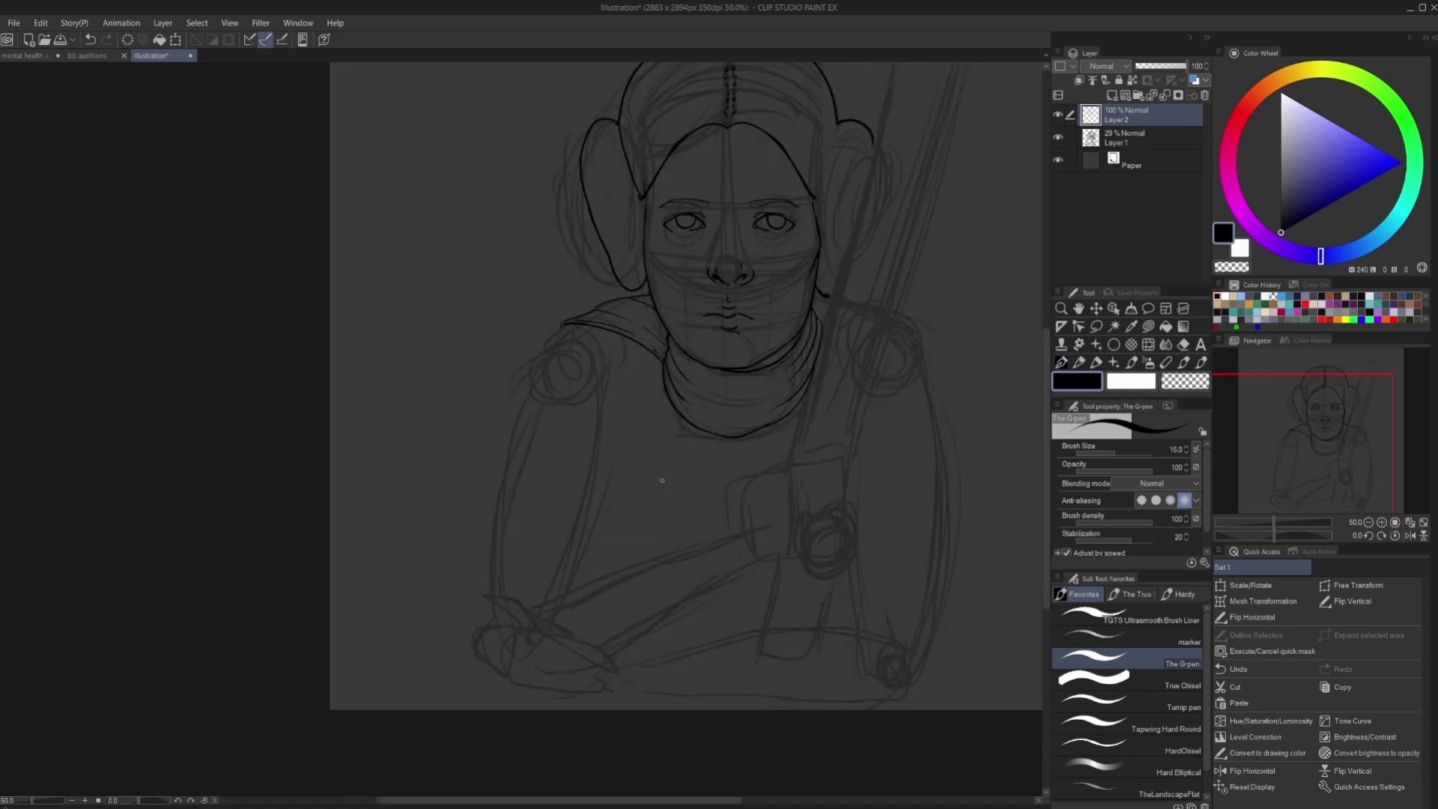
left_click_drag(672, 405, 711, 531)
left_click_drag(664, 394, 661, 474)
left_click_drag(660, 424, 652, 521)
Step: Ink the cloak folds, cloak edge and the end of the left arm line
left_click_drag(638, 337, 622, 431)
left_click_drag(637, 322, 588, 423)
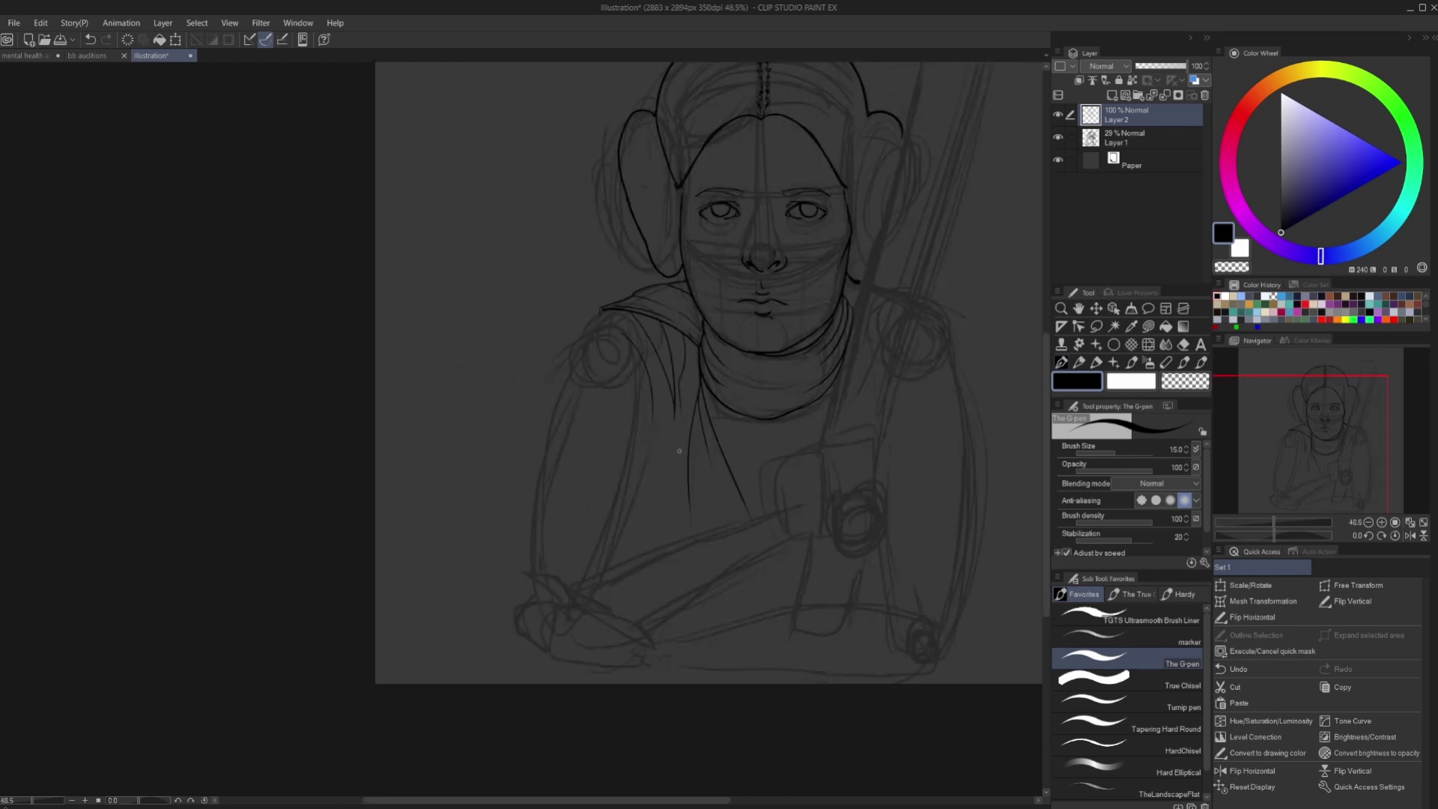
key("ctrl+z")
key("ctrl+z")
left_click_drag(605, 310, 539, 470)
key("ctrl+z")
left_click_drag(552, 421, 542, 467)
left_click_drag(555, 492, 543, 461)
Step: Ink a short forearm stroke and the gripping hand with its cuff
scroll(582, 455, "up", 2)
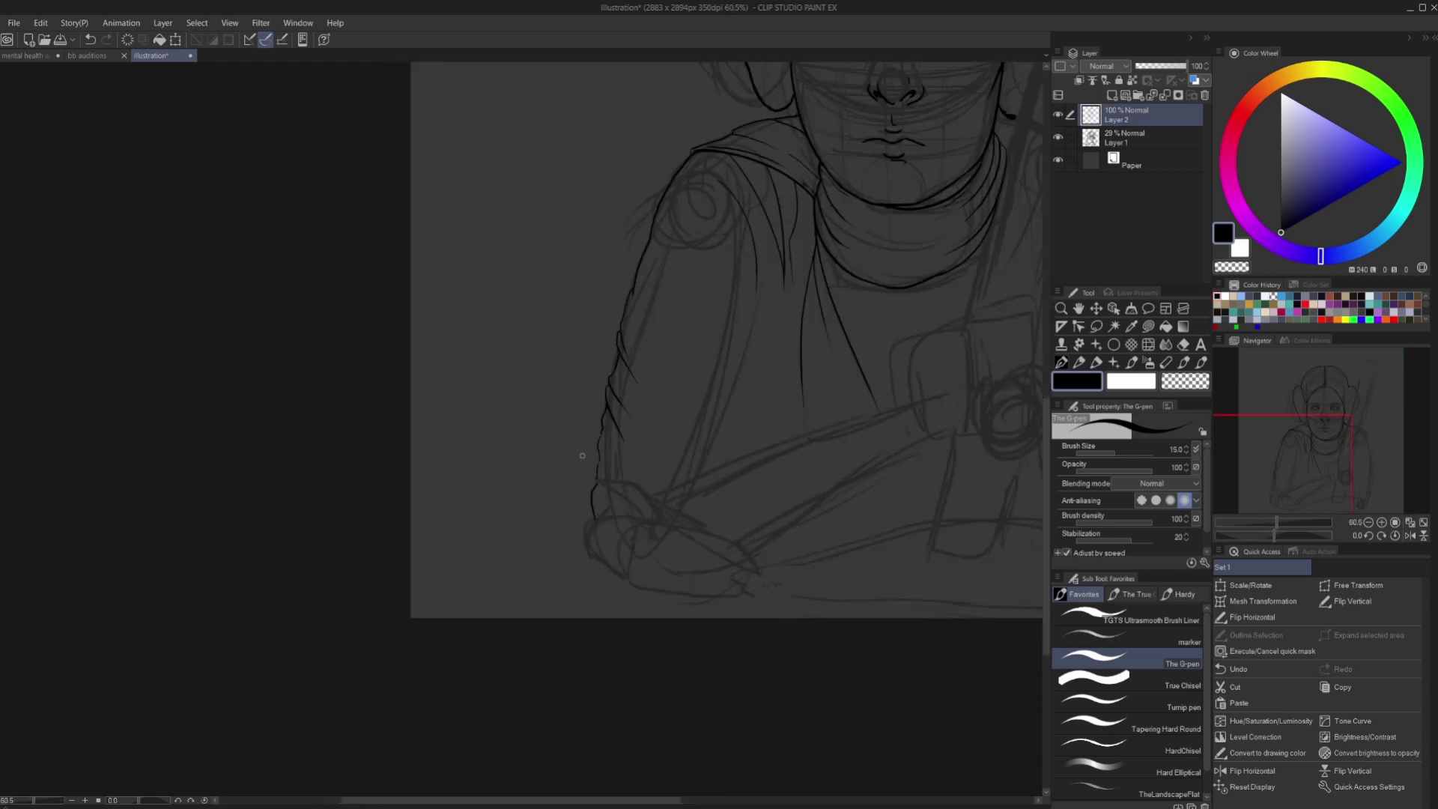
left_click_drag(598, 470, 671, 518)
key("ctrl+z")
left_click_drag(597, 474, 640, 485)
left_click_drag(704, 534, 669, 602)
left_click_drag(587, 535, 576, 591)
left_click_drag(579, 591, 674, 611)
Step: Ink a thin shirt fold, a long curved sleeve line and a sleeve fold
scroll(651, 529, "down", 5)
scroll(651, 529, "up", 4)
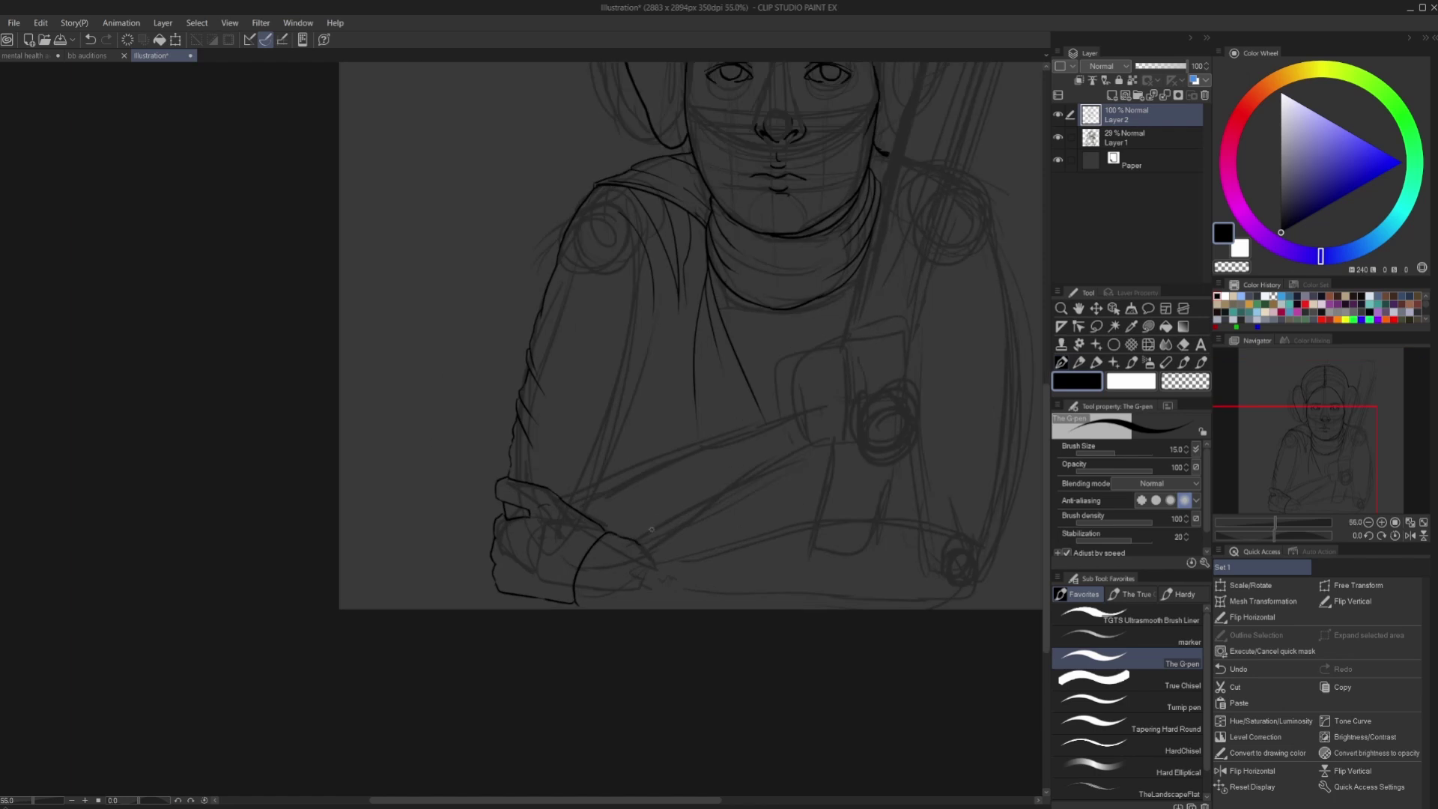
key("alt+bracketleft")
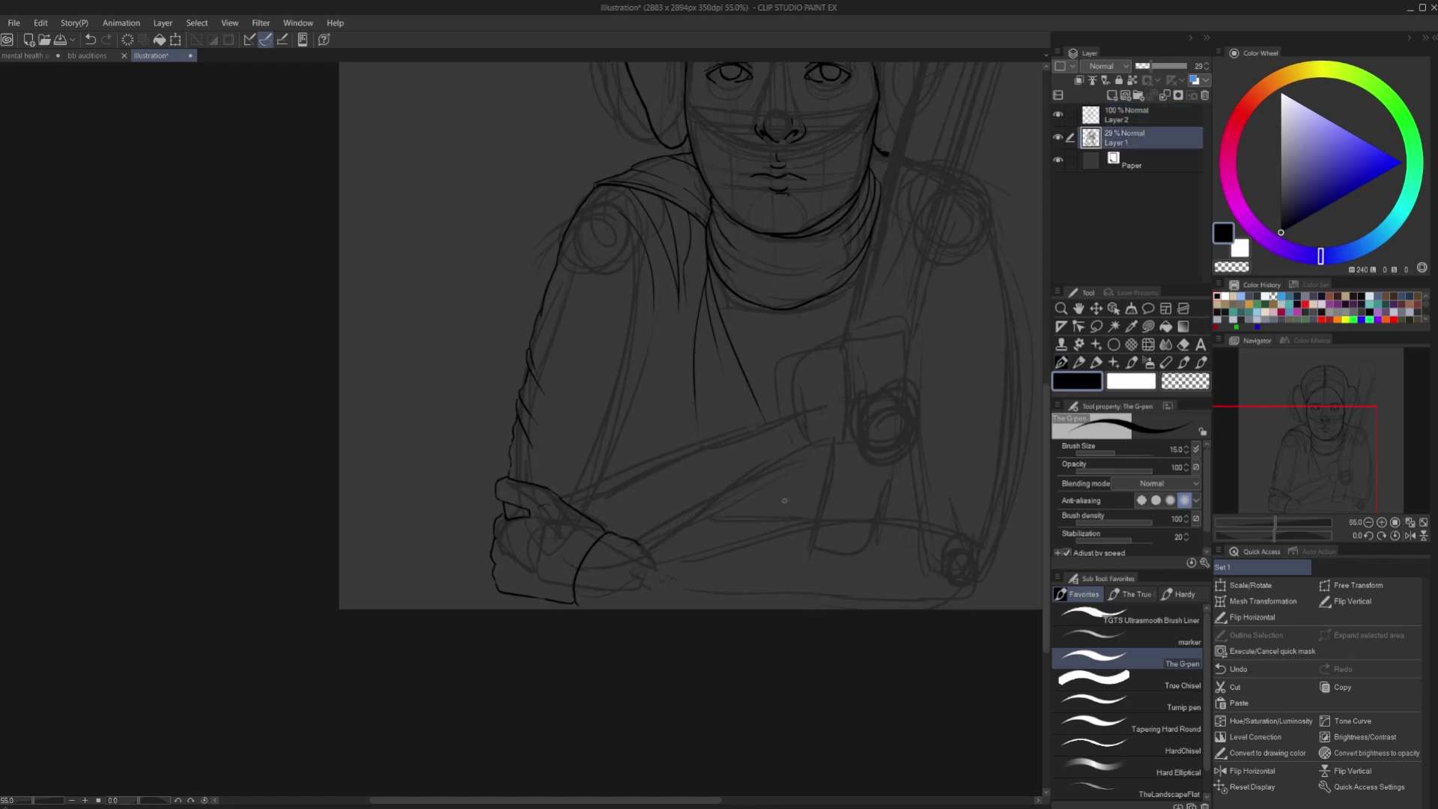
key("alt+bracketright")
scroll(527, 426, "up", 2)
left_click_drag(723, 291, 709, 398)
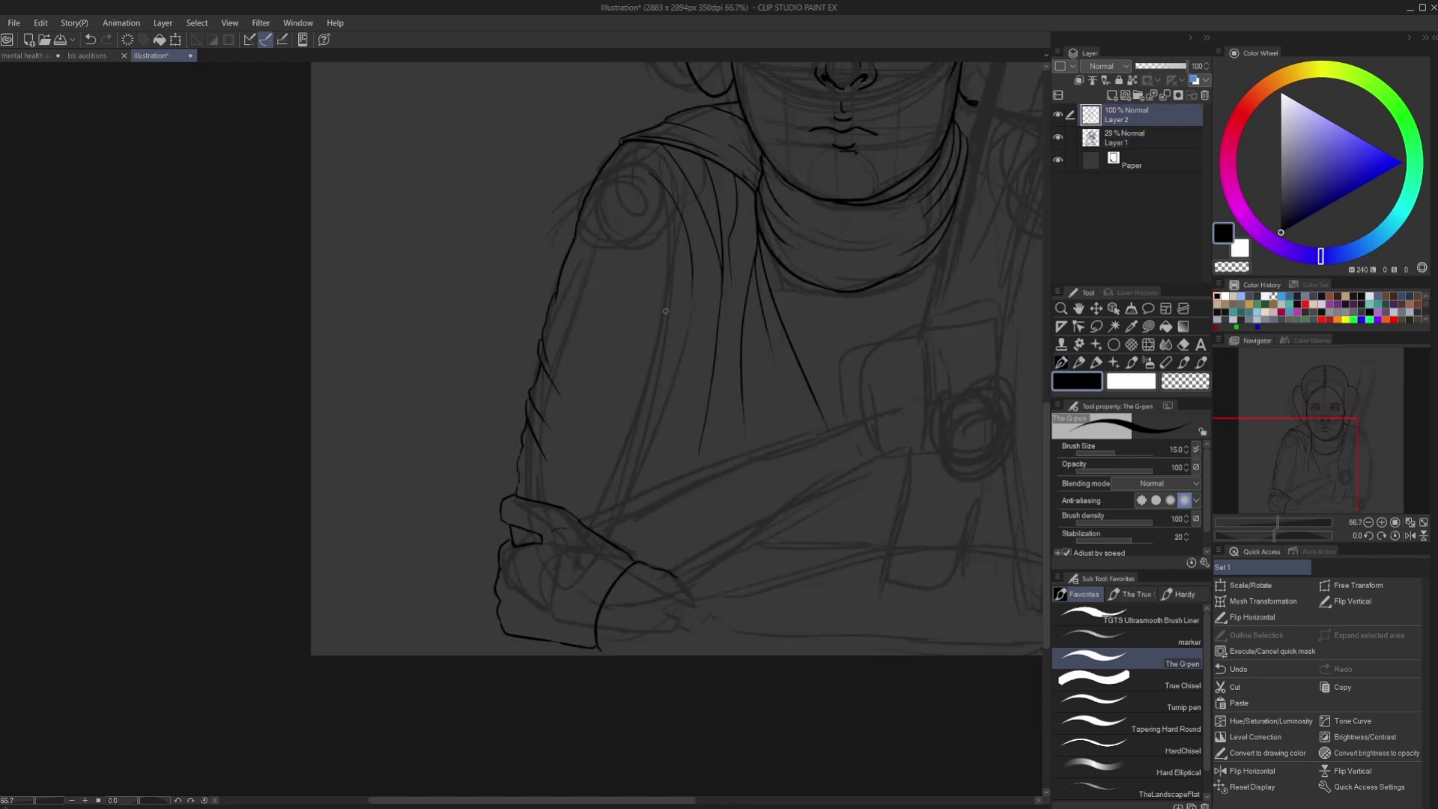
mouse_move(584, 500)
left_mouse_down()
mouse_move(665, 487)
mouse_move(606, 533)
mouse_move(555, 509)
mouse_move(647, 484)
left_mouse_up()
key("ctrl+z")
key("ctrl+z")
key("ctrl+z")
mouse_move(563, 502)
left_mouse_down()
mouse_move(623, 542)
mouse_move(778, 580)
mouse_move(886, 460)
left_mouse_up()
left_click_drag(689, 477, 862, 388)
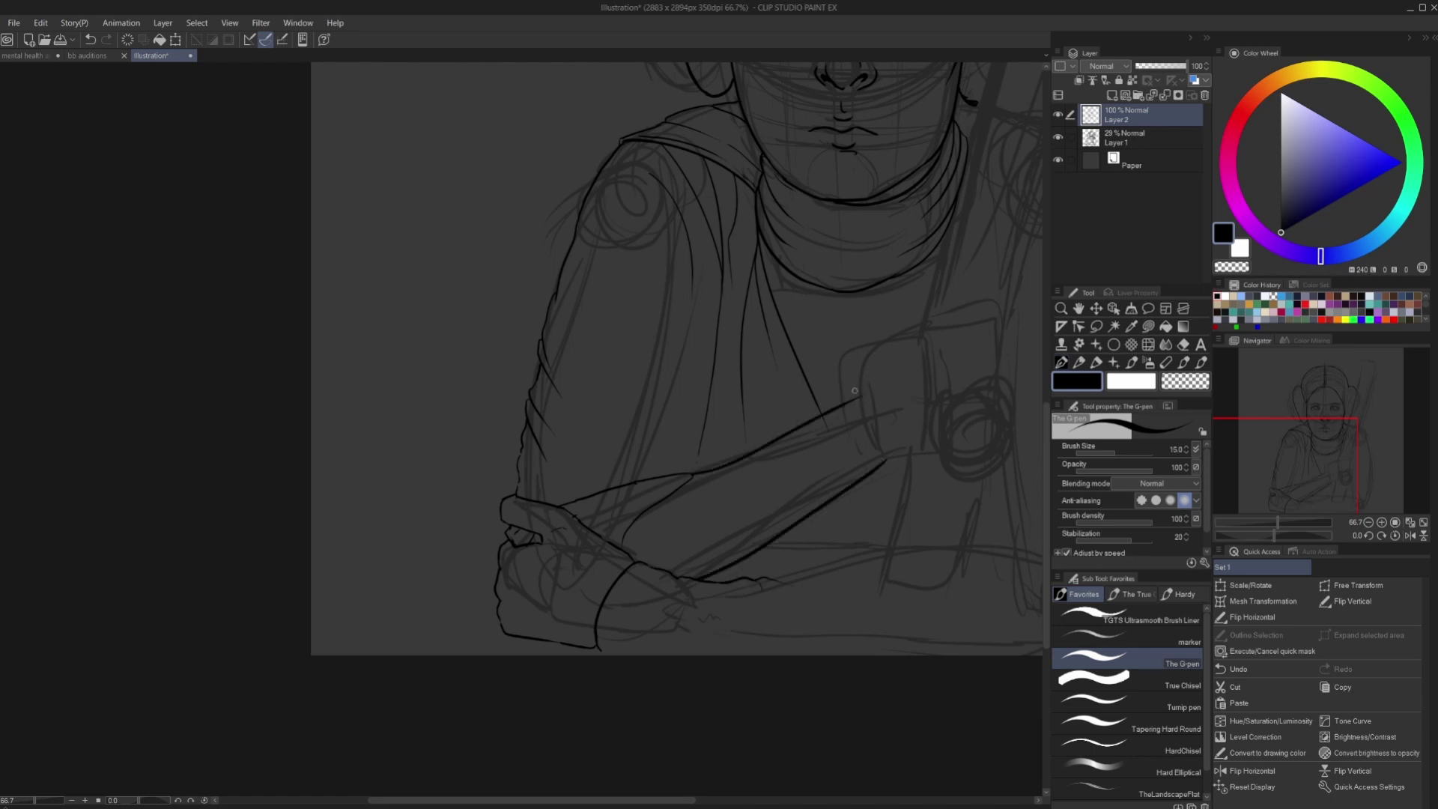
Step: Redo the sleeve fold stroke and ink the long forearm lines on Layer 2
key("ctrl+z")
left_click_drag(551, 249, 637, 333)
key("ctrl+z")
mouse_move(476, 330)
left_mouse_down()
mouse_move(643, 353)
mouse_move(935, 577)
left_mouse_up()
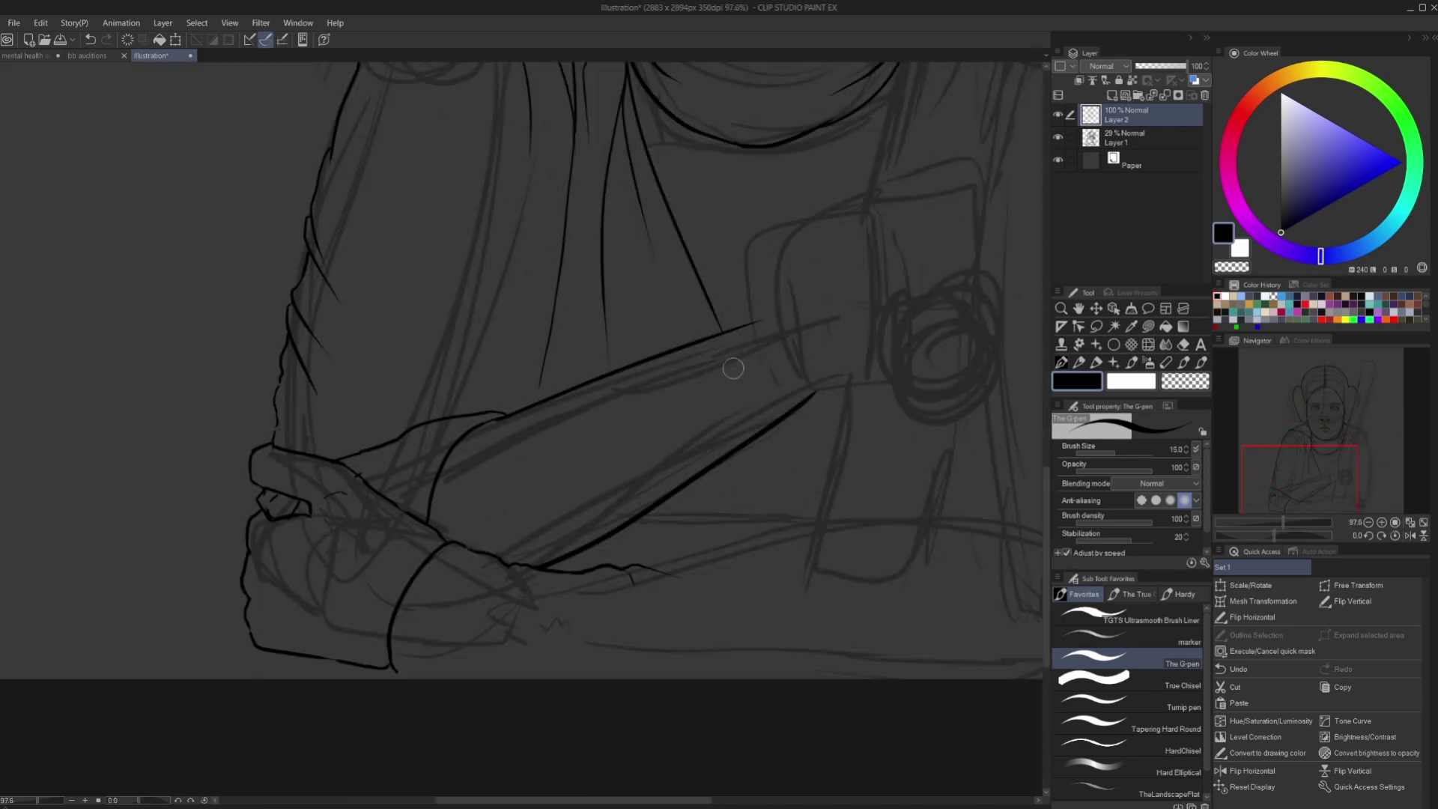
left_click_drag(761, 319, 815, 190)
scroll(1011, 234, "down", 5)
Step: Lasso and nudge the sketched rifle area on the rough sketch layer
left_click(1138, 137)
mouse_move(846, 283)
left_mouse_down()
mouse_move(802, 530)
mouse_move(827, 263)
mouse_move(846, 283)
left_mouse_up()
key("k")
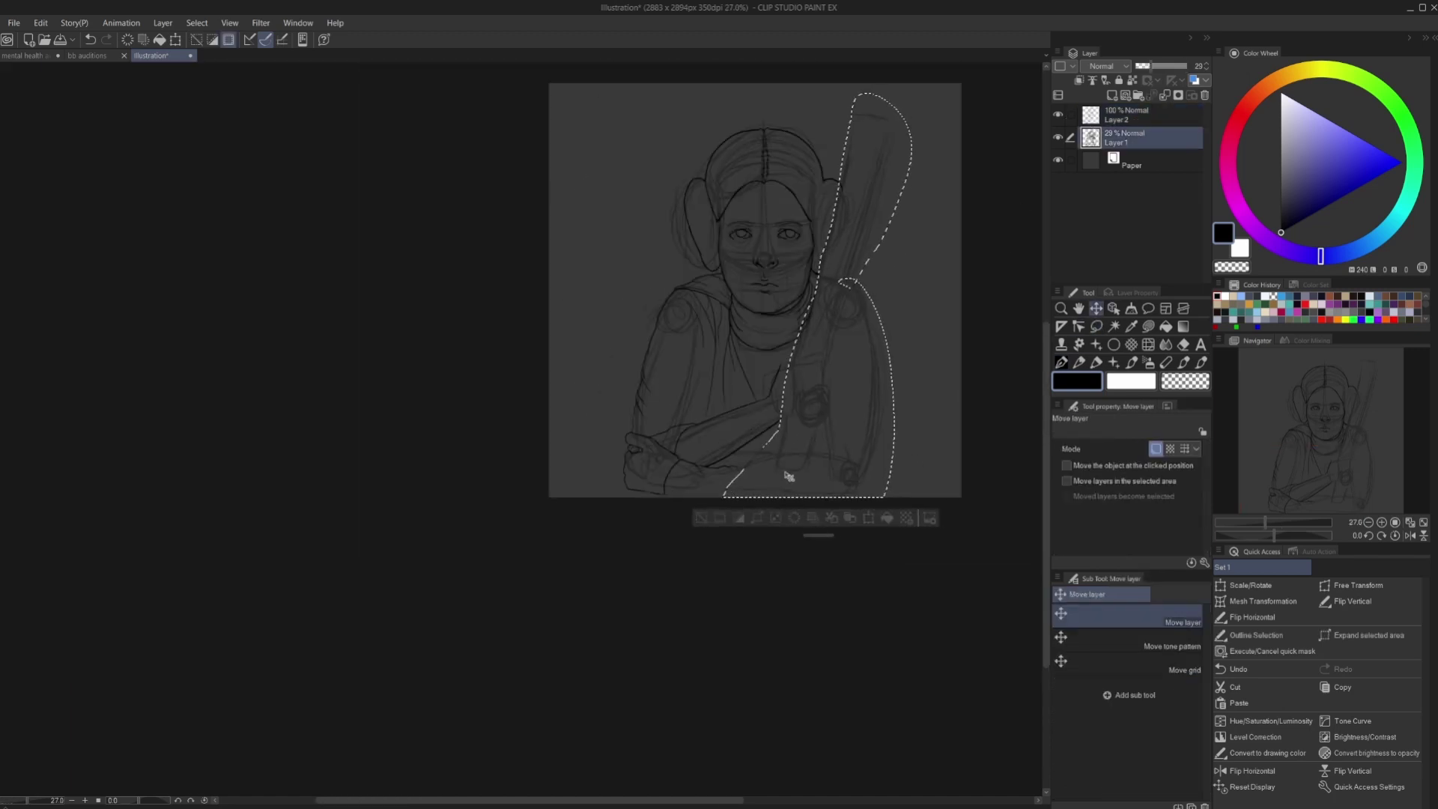
key("ctrl+d")
key("p")
scroll(781, 516, "up", 5)
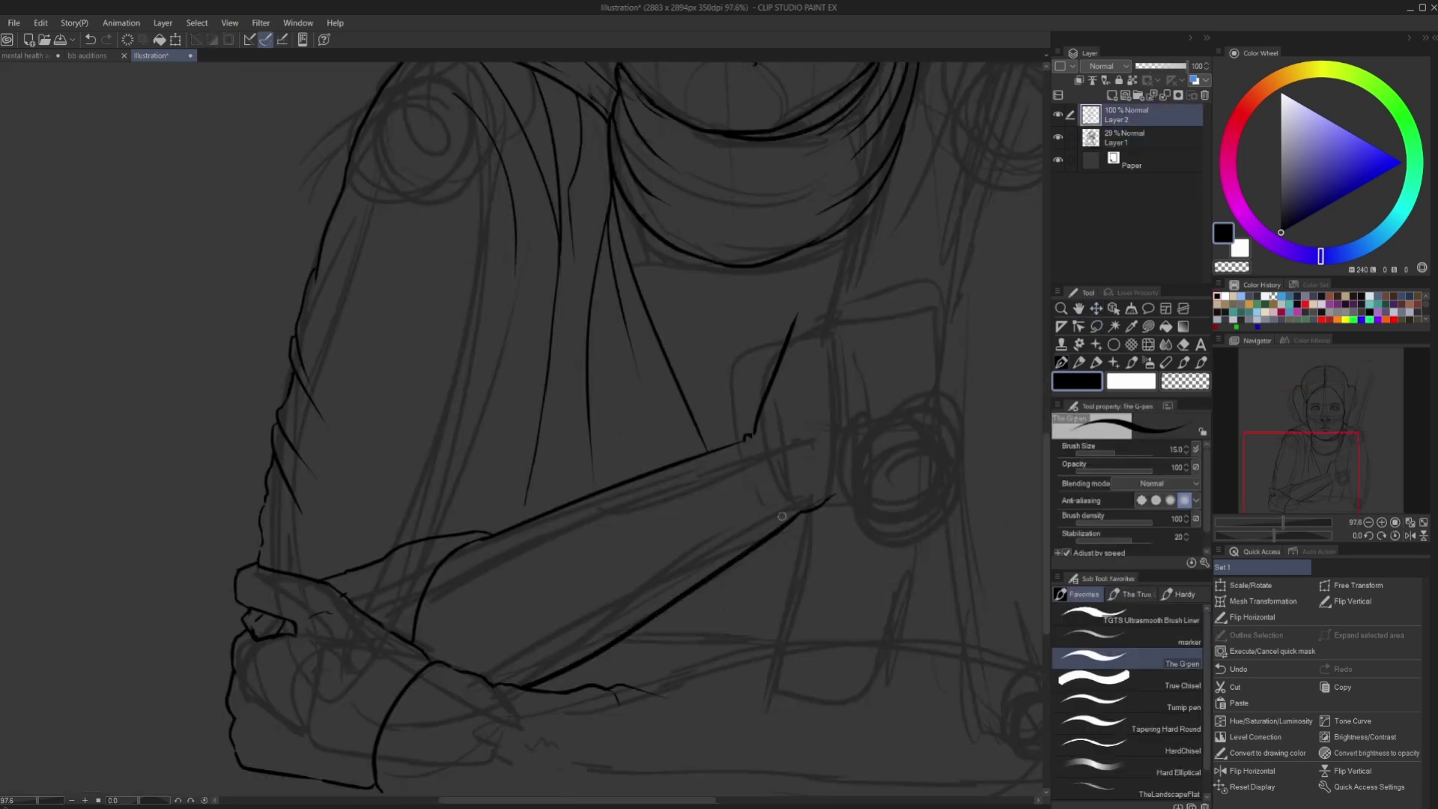
scroll(824, 374, "down", 4)
scroll(743, 498, "up", 3)
Step: Rough in the raised hand over the chest on the sketch layer and resize it
key("alt+bracketleft")
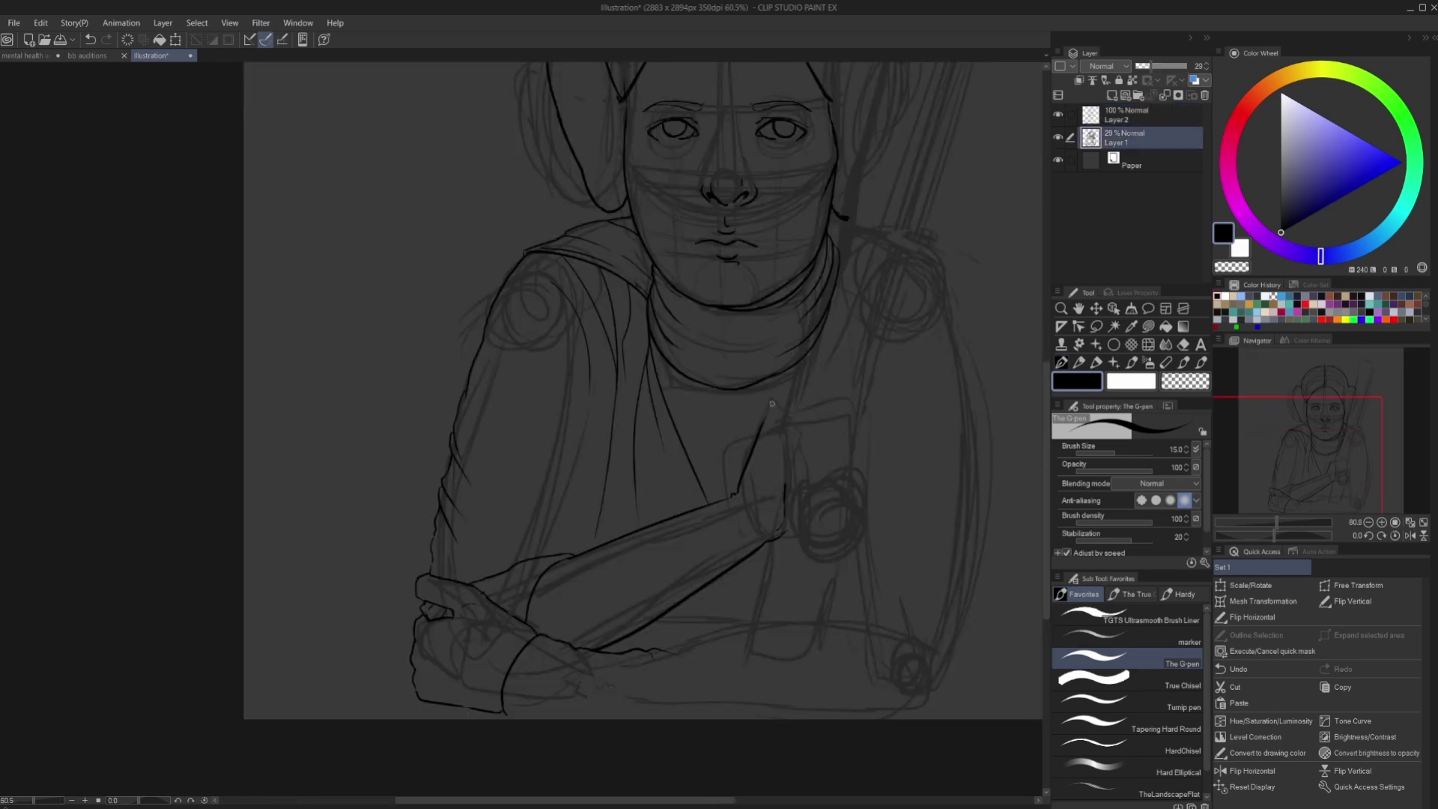
left_click_drag(771, 403, 783, 535)
left_click_drag(849, 410, 804, 416)
left_click_drag(865, 424, 834, 448)
left_click_drag(827, 375, 851, 380)
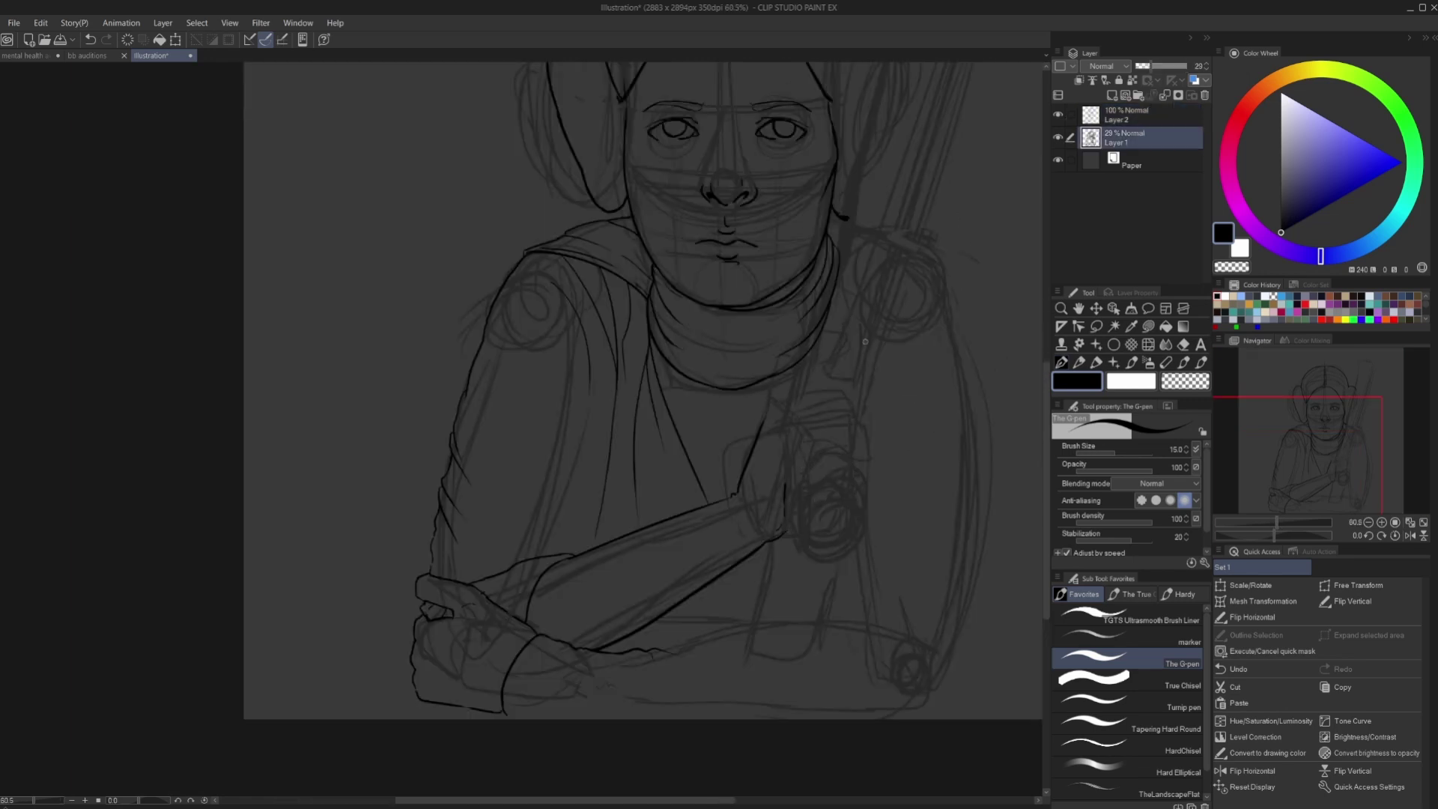
scroll(800, 400, "down", 3)
scroll(799, 400, "up", 2)
key("ctrl+t")
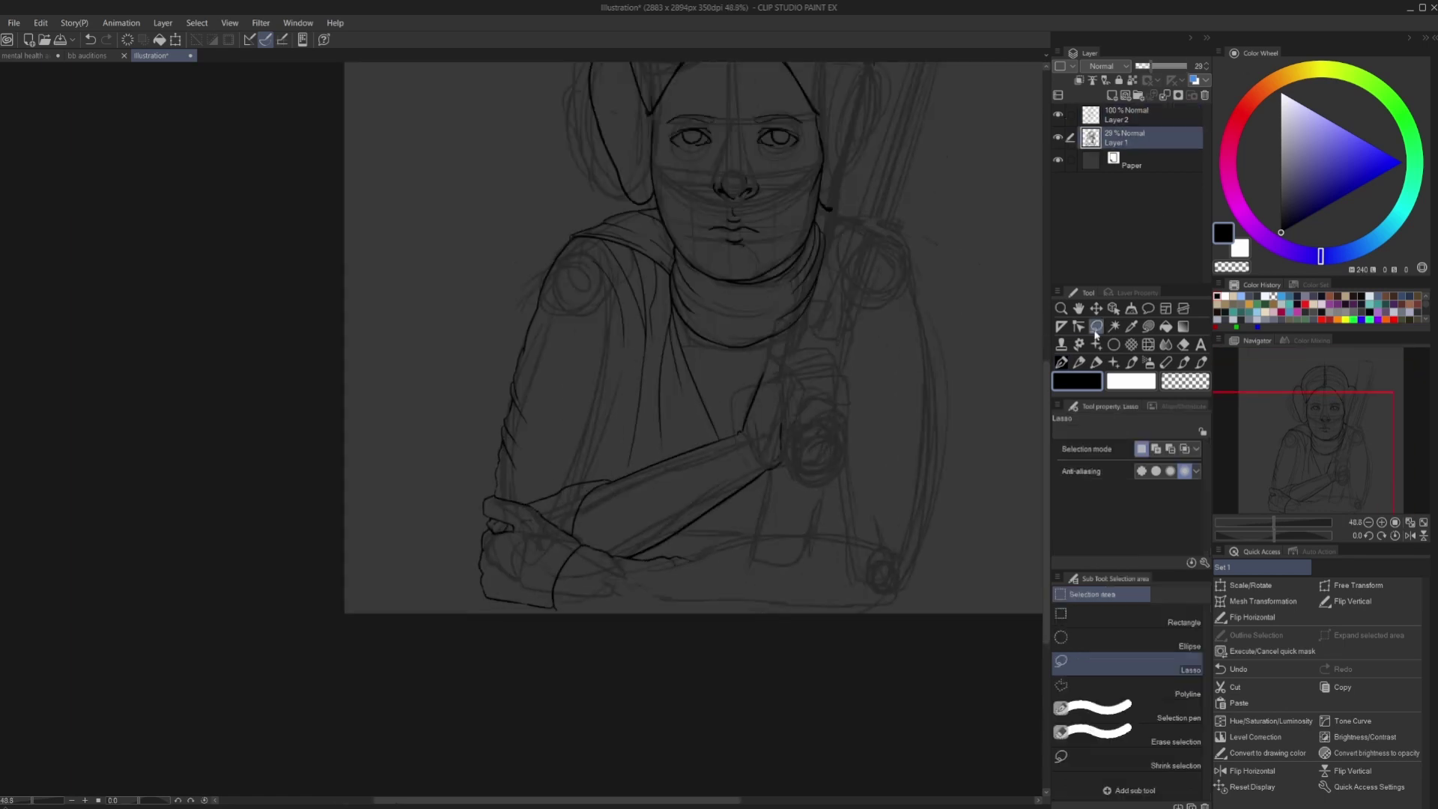
key("Return")
key("alt+bracketright")
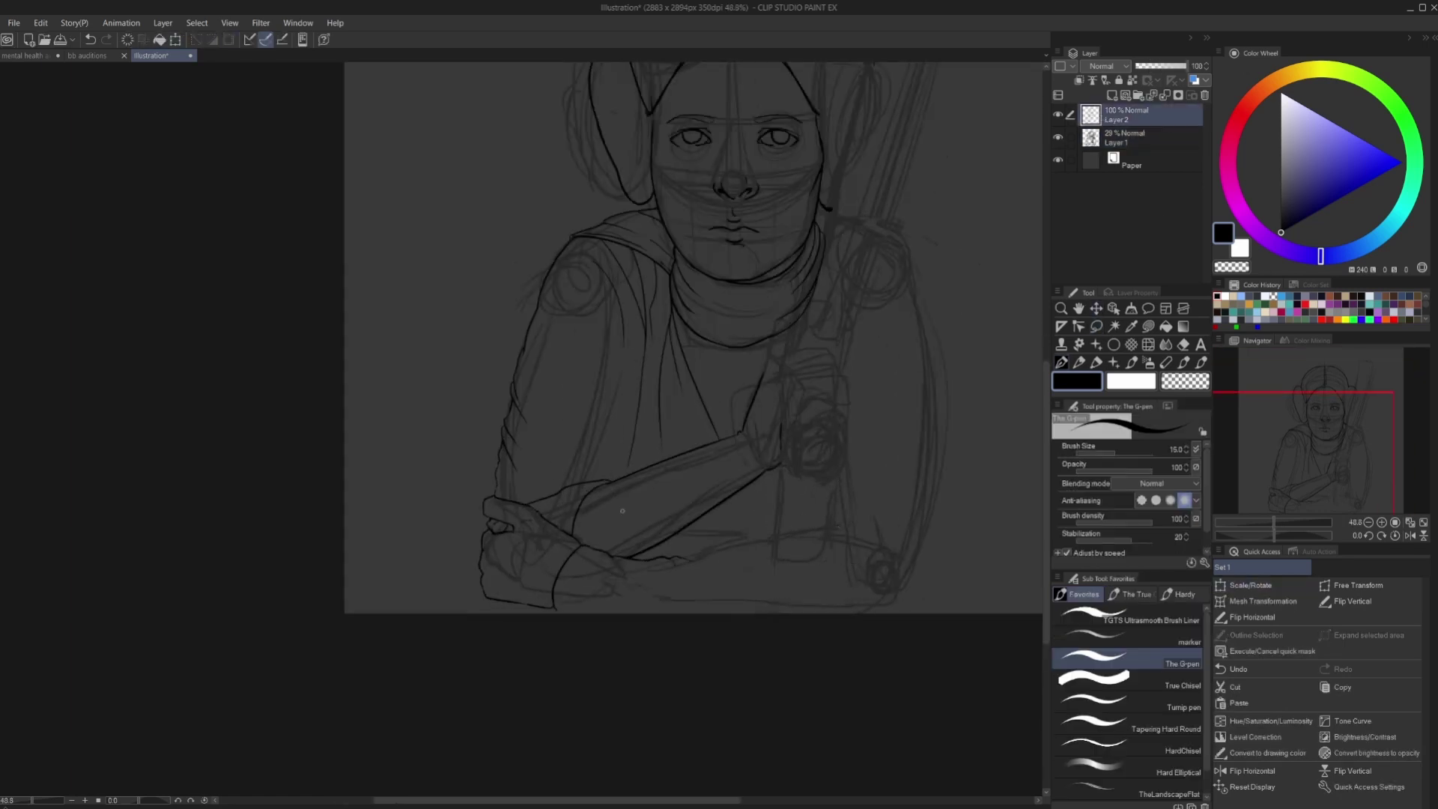
Step: Ink the elbow, sleeve edge, right shoulder curve and outer right arm
mouse_move(826, 536)
left_mouse_down()
mouse_move(873, 565)
mouse_move(861, 519)
left_mouse_up()
mouse_move(845, 218)
left_mouse_down()
mouse_move(890, 237)
mouse_move(926, 337)
mouse_move(909, 454)
left_mouse_up()
left_click_drag(928, 434, 915, 487)
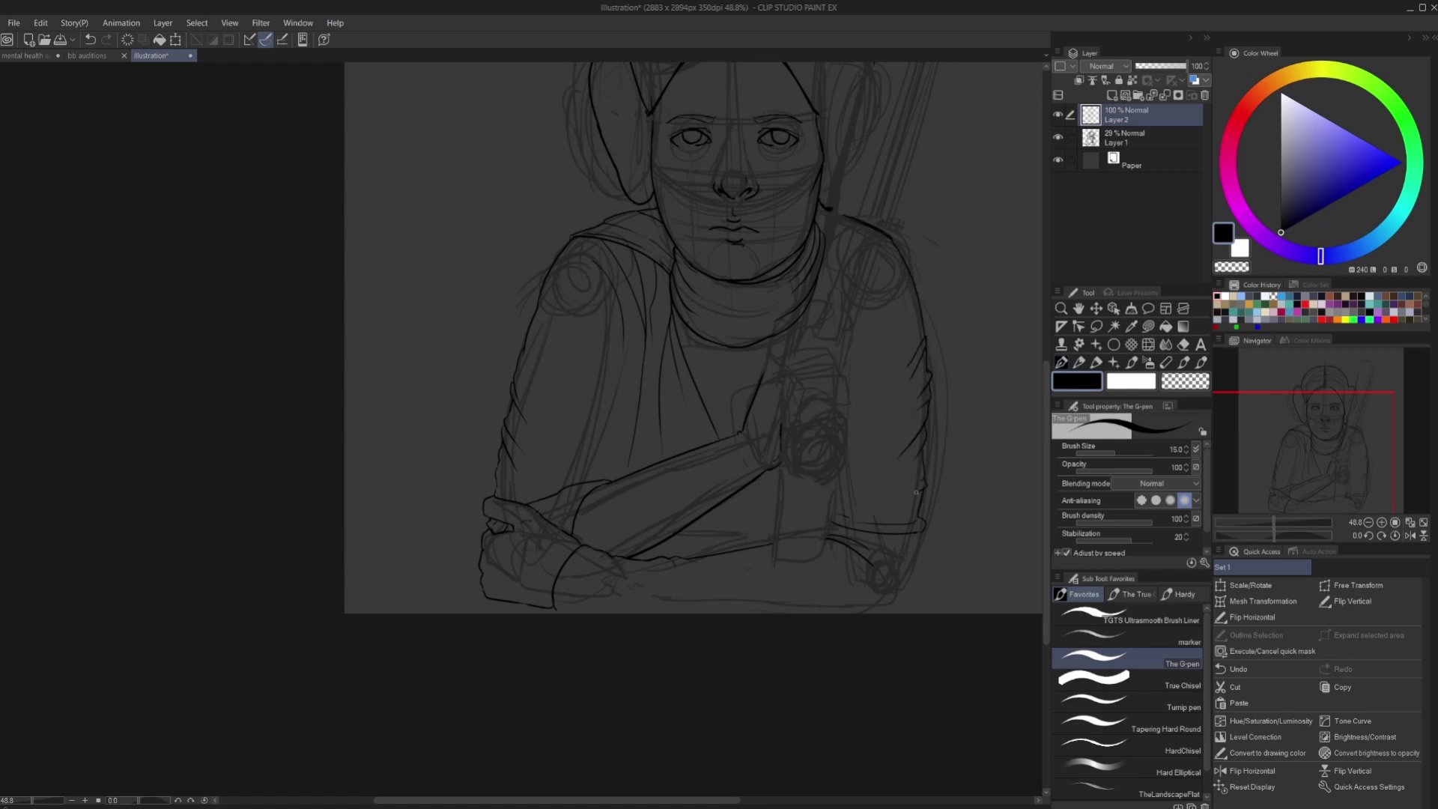
left_click_drag(837, 307, 870, 271)
scroll(819, 223, "down", 1)
scroll(794, 218, "down", 1)
scroll(770, 207, "down", 1)
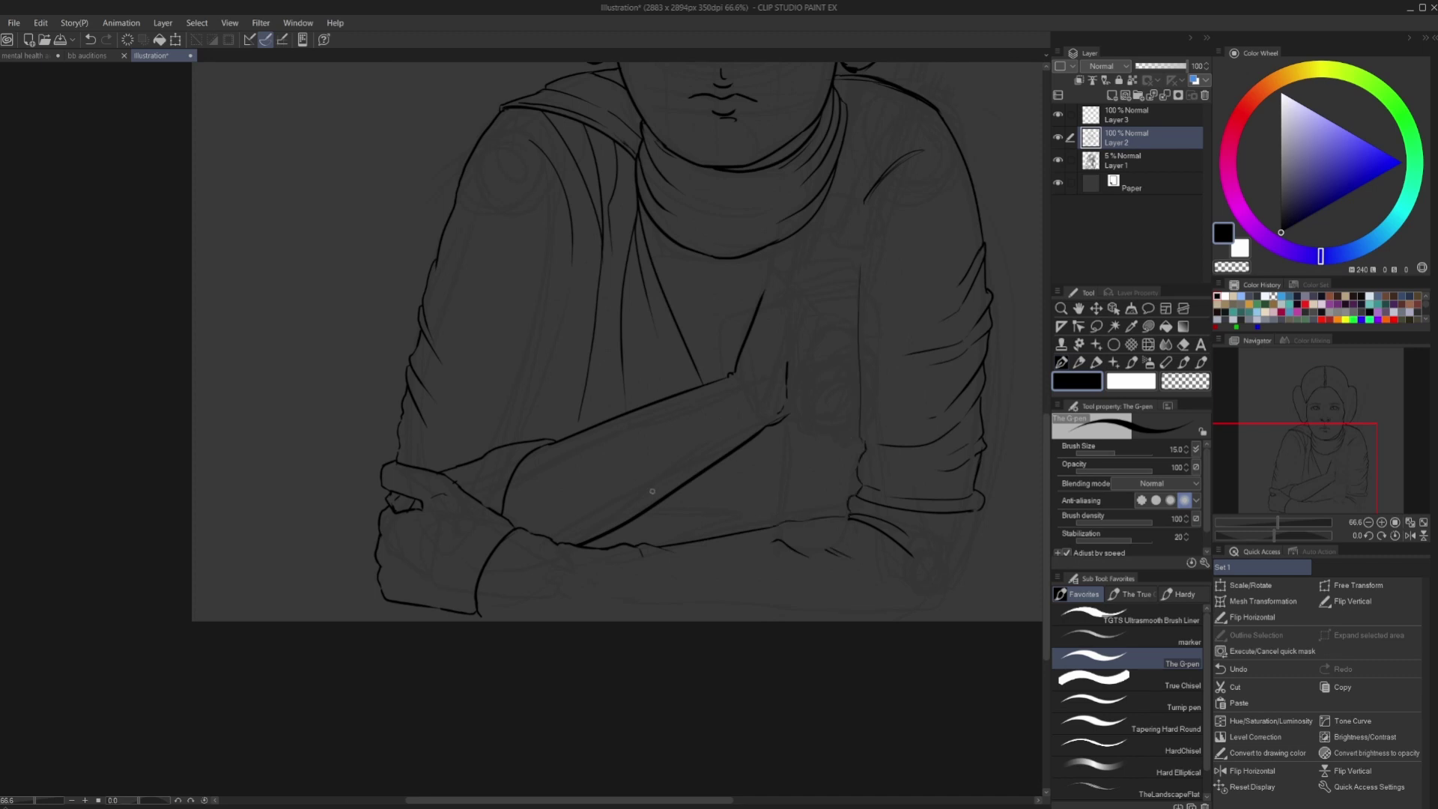
Step: Ink the lower forearm edge, an angled forearm line and the raised forearm to the shoulder
left_click_drag(643, 509, 838, 534)
scroll(723, 516, "up", 2)
scroll(838, 533, "down", 3)
scroll(749, 457, "up", 4)
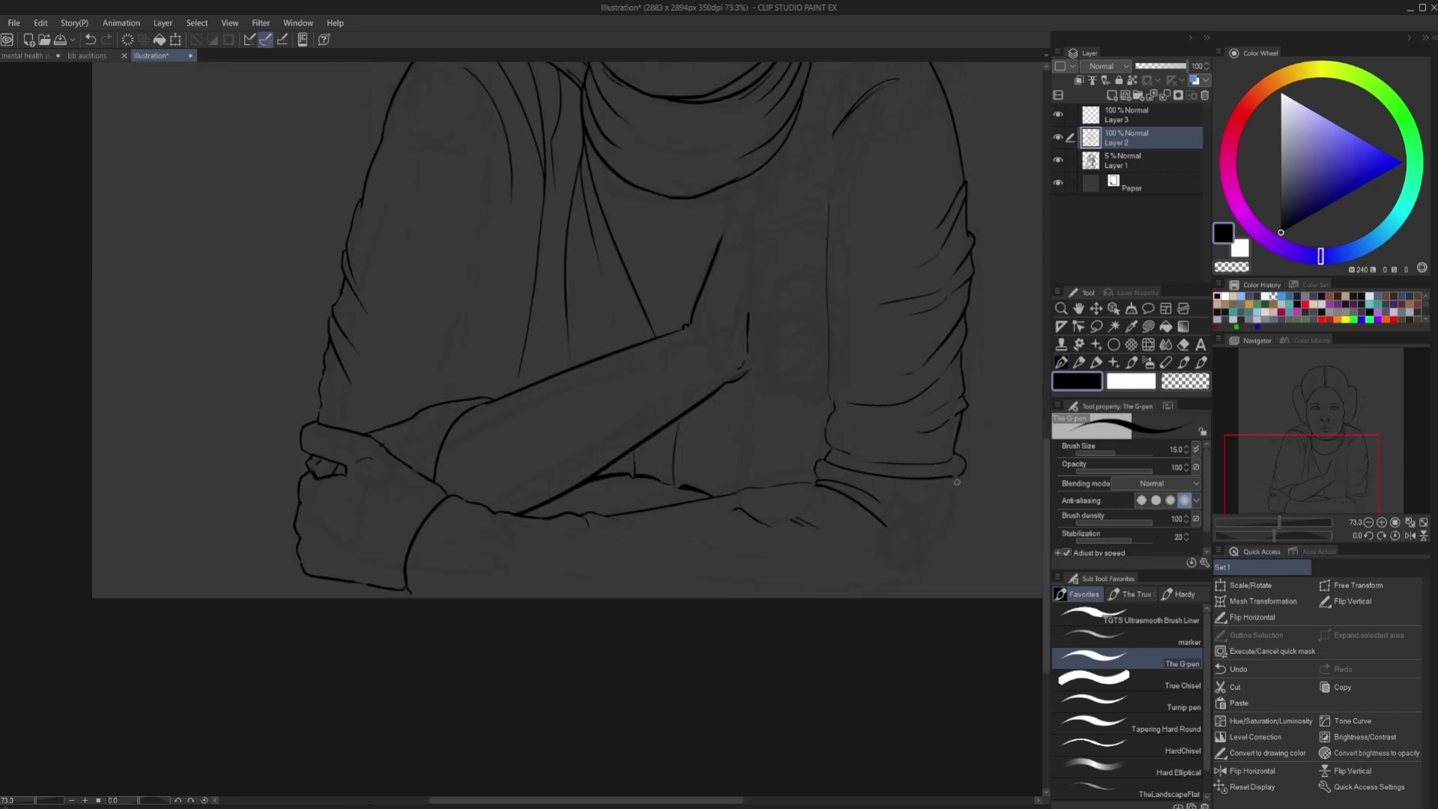
scroll(990, 603, "down", 3)
scroll(991, 602, "down", 1)
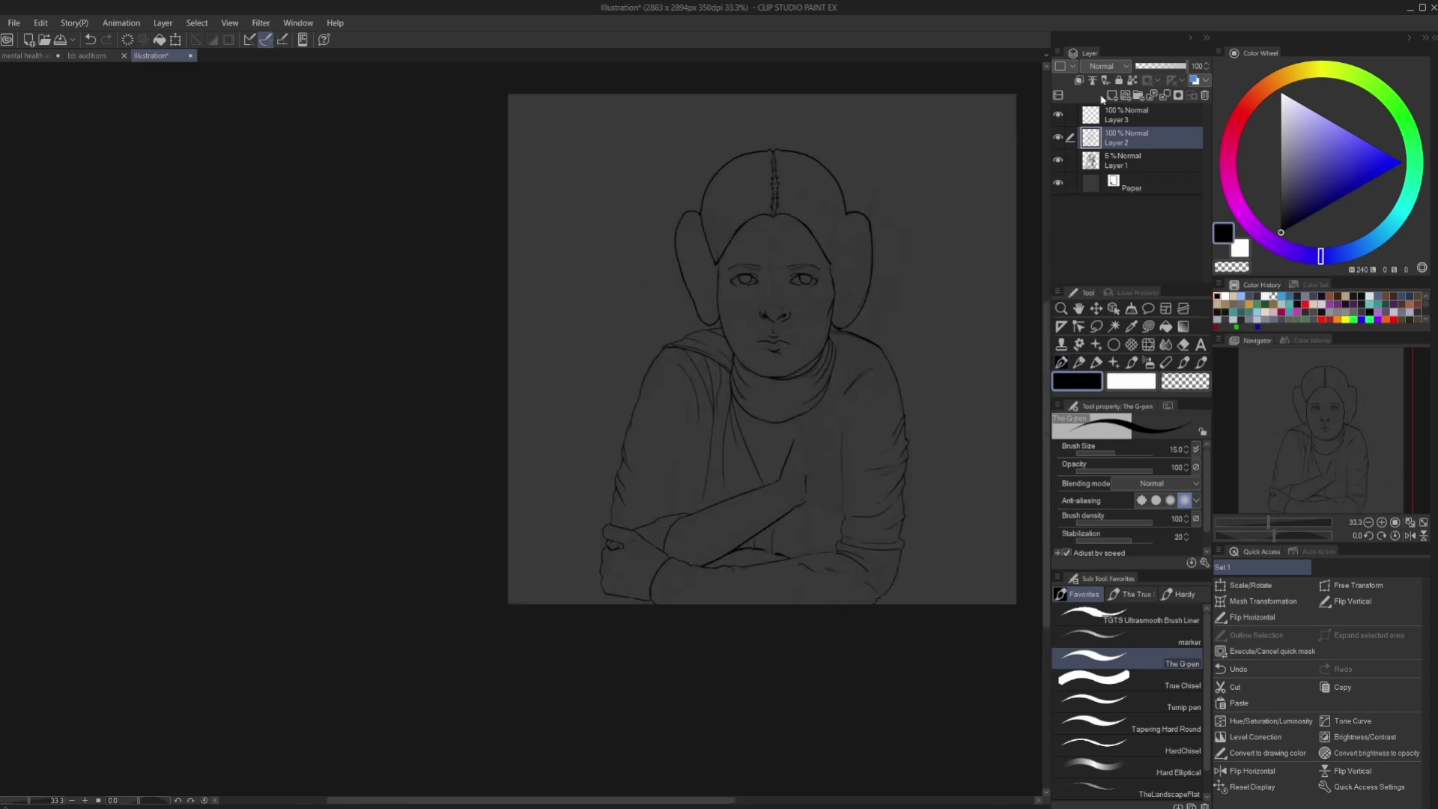
scroll(753, 390, "up", 3)
left_click_drag(764, 386, 915, 389)
left_click_drag(772, 354, 929, 267)
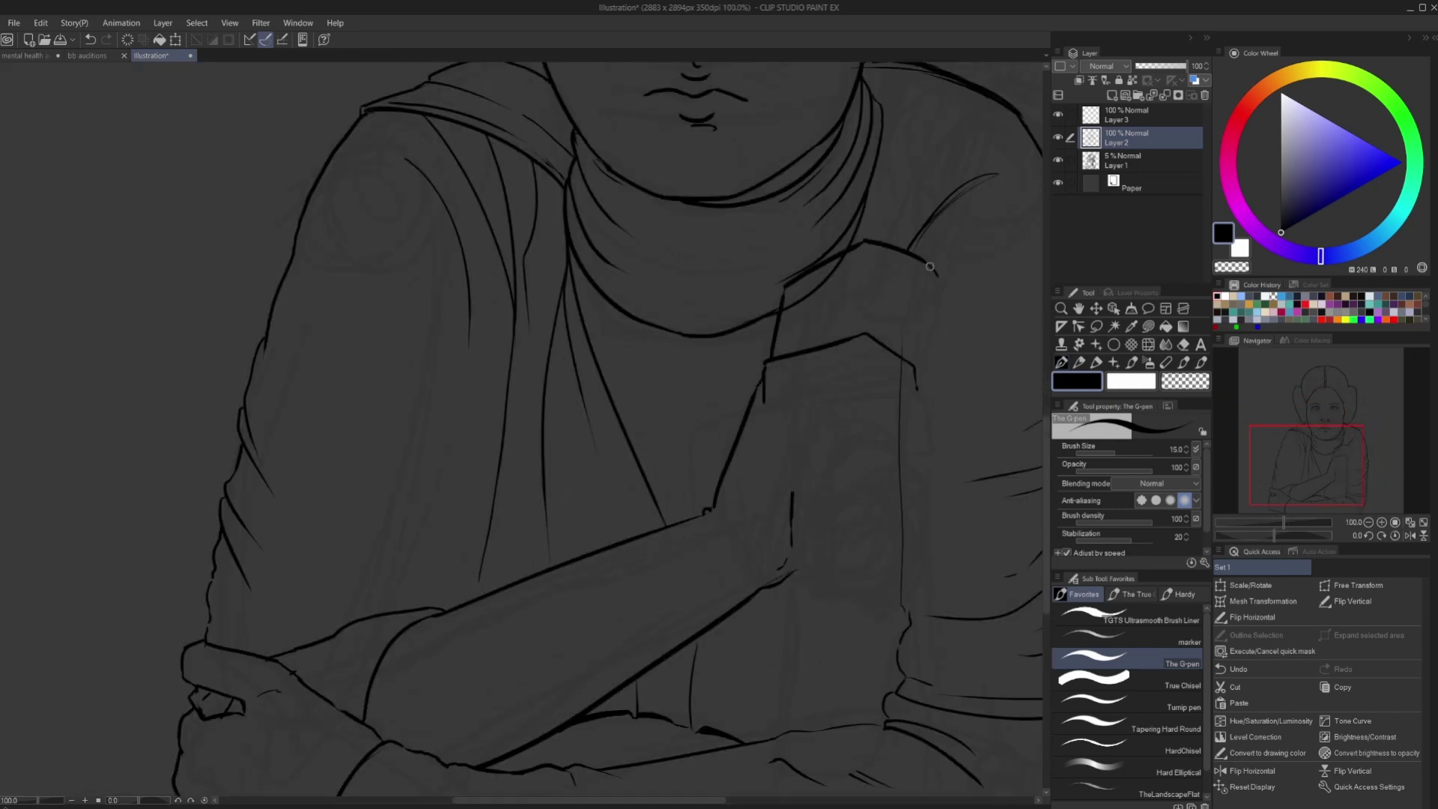
scroll(816, 322, "down", 2)
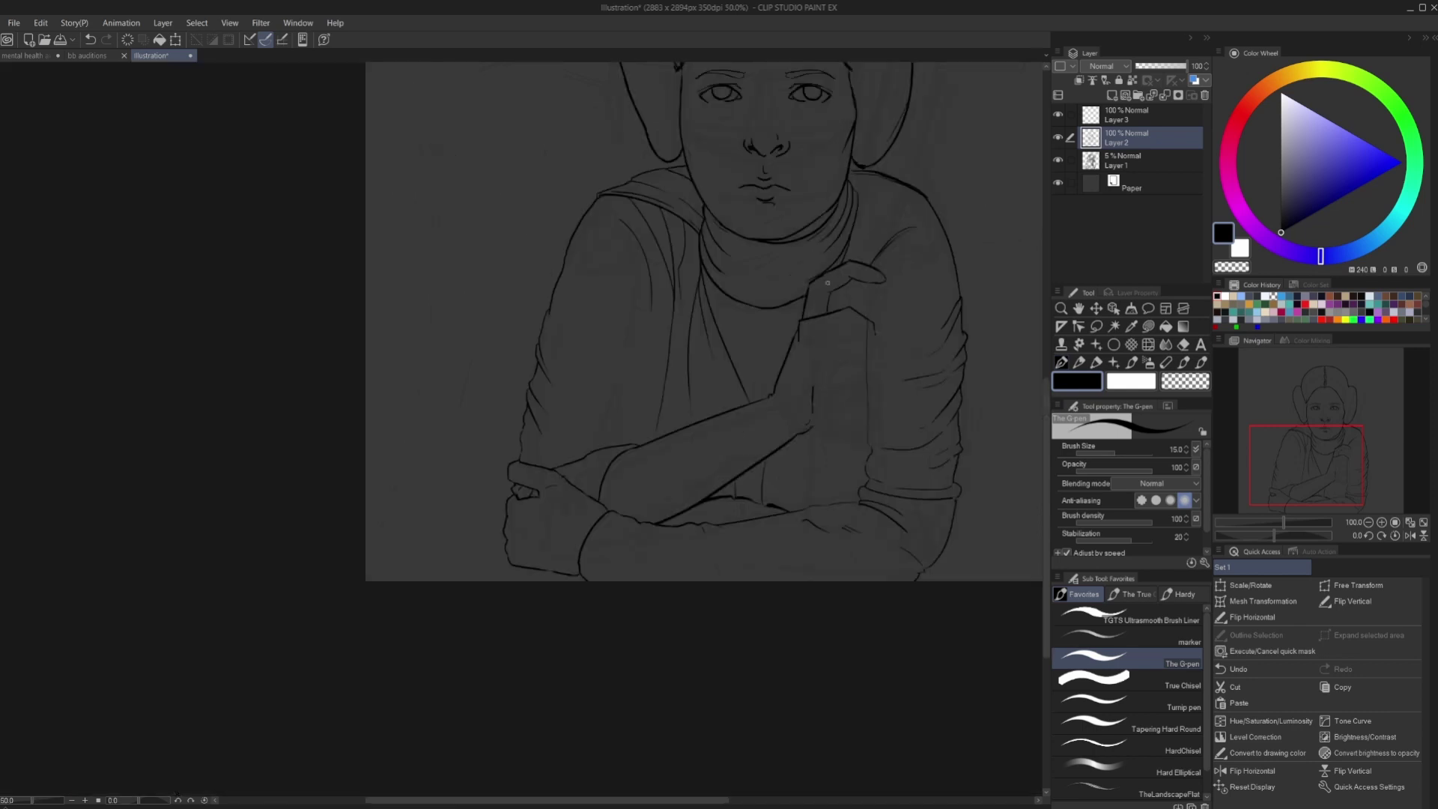
scroll(819, 334, "up", 1)
Step: Ink the raised hand's fingers, redoing one misplaced finger stroke
left_click_drag(819, 334, 929, 378)
left_click_drag(836, 311, 925, 356)
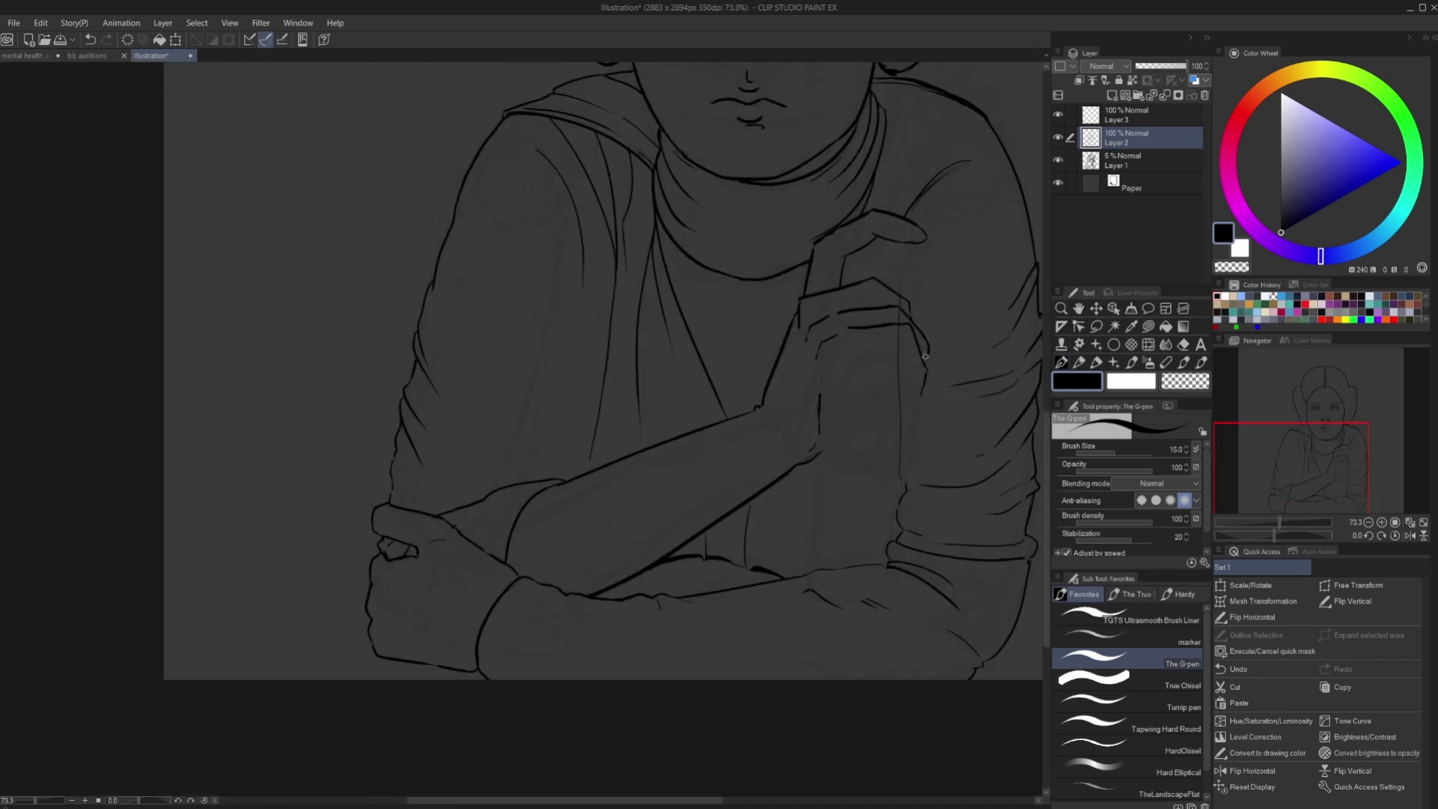
left_click_drag(810, 450, 833, 368)
key("ctrl+z")
left_click_drag(818, 440, 923, 400)
scroll(892, 349, "down", 5)
Step: Ink the outline, sides and bottom of the raised fist on Layer 3
left_click(1138, 115)
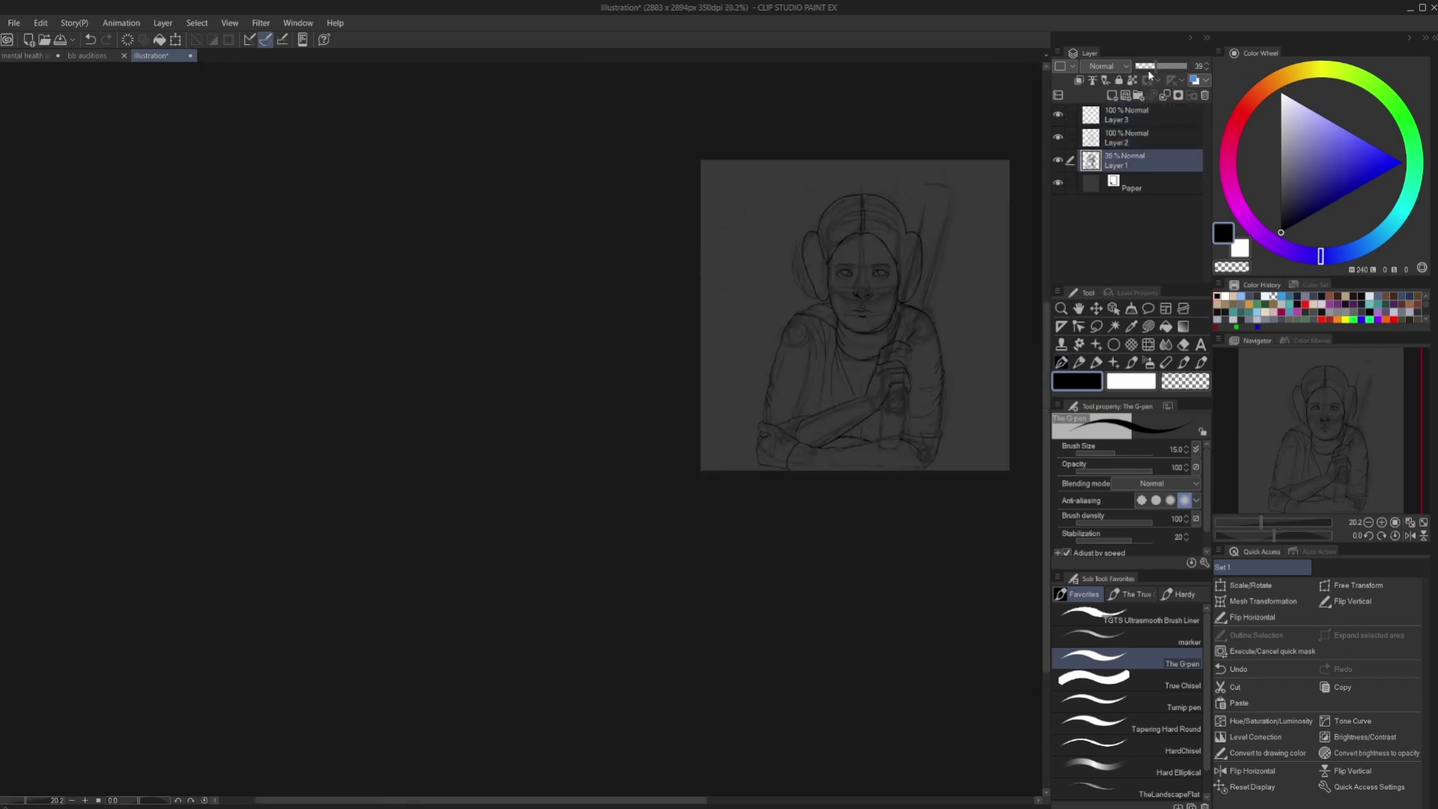
scroll(960, 383, "up", 5)
left_click_drag(920, 401, 839, 449)
left_click_drag(908, 483, 867, 479)
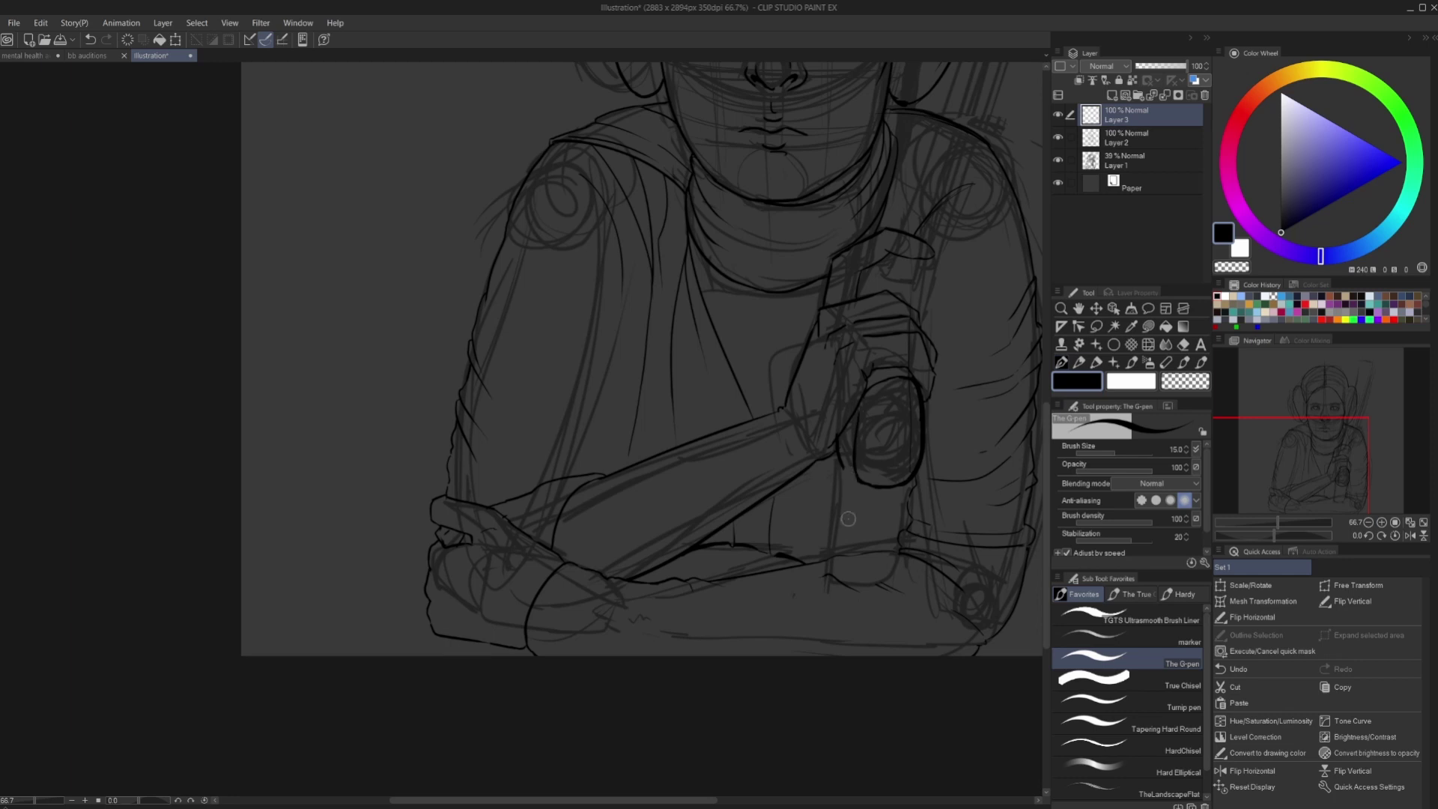
scroll(868, 476, "down", 2)
scroll(889, 485, "up", 3)
left_click_drag(899, 464, 885, 554)
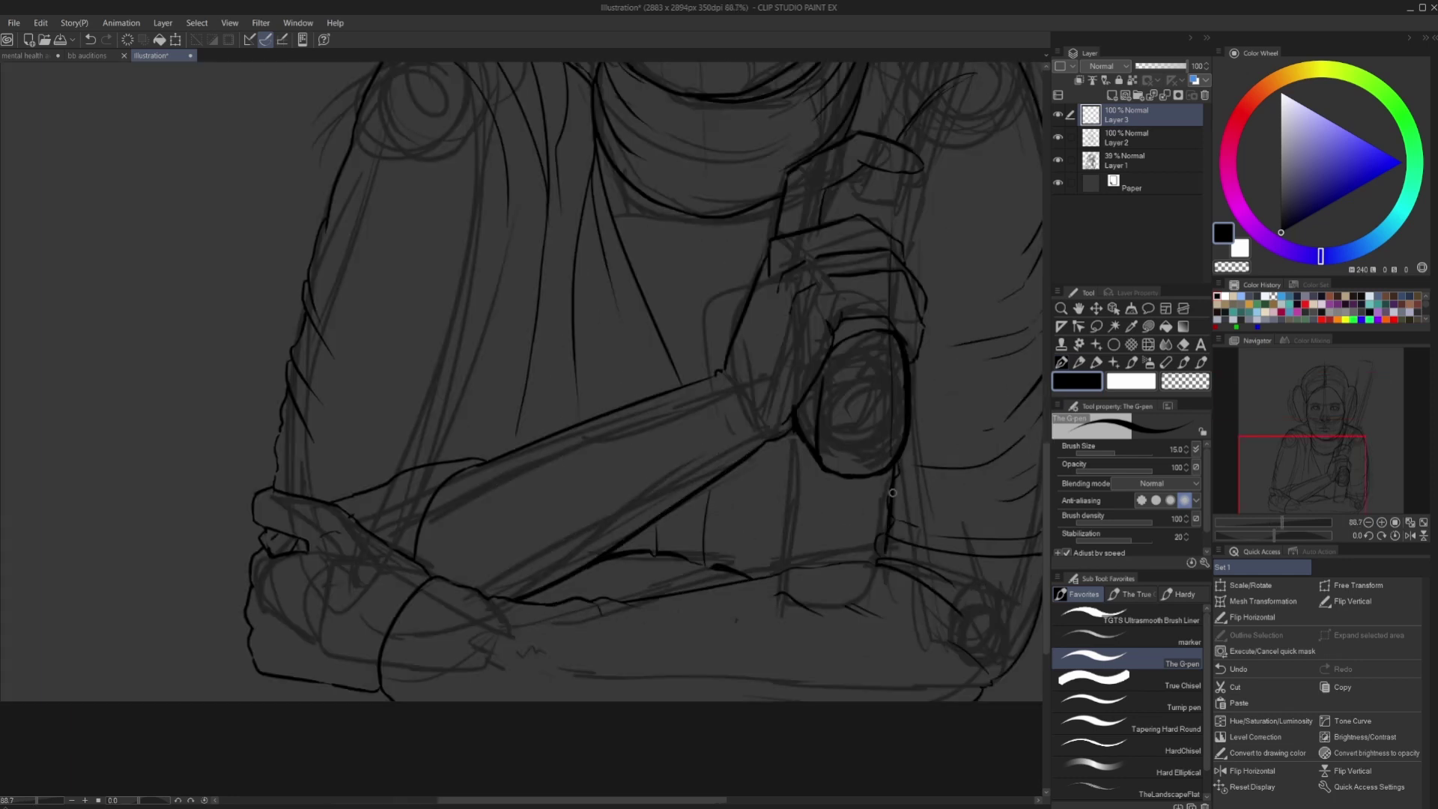
mouse_move(795, 433)
left_mouse_down()
mouse_move(779, 593)
mouse_move(876, 601)
left_mouse_up()
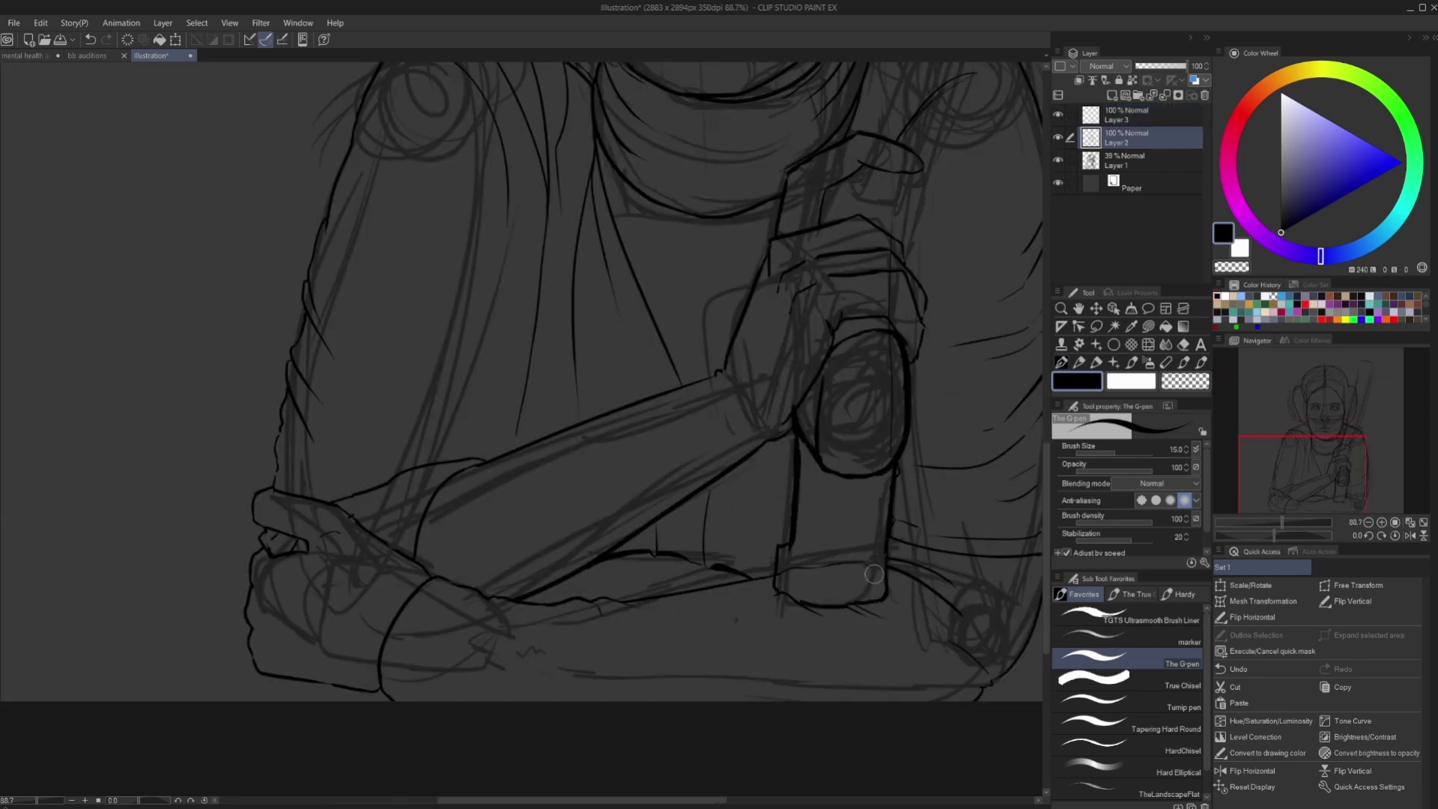
scroll(861, 524, "down", 3)
scroll(770, 456, "up", 3)
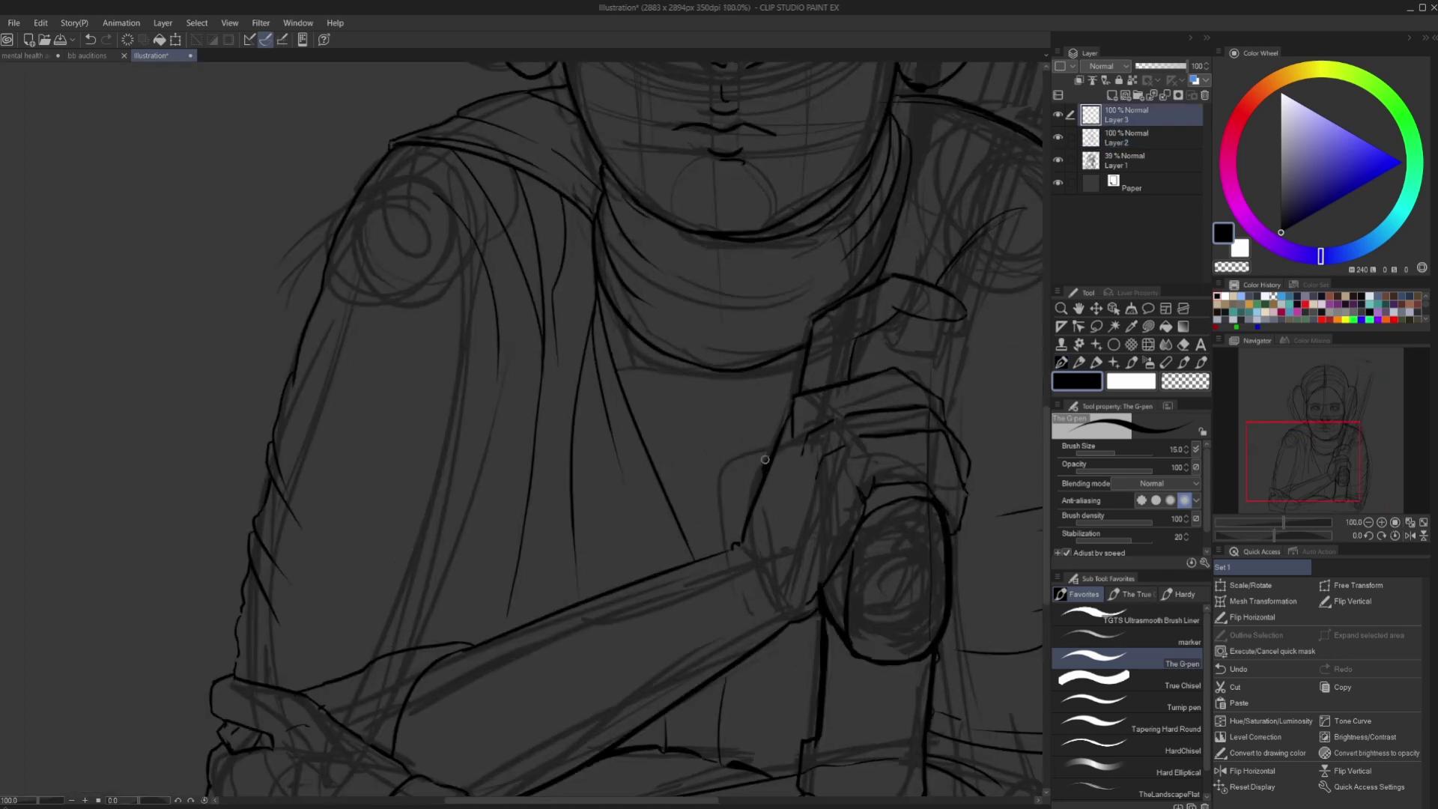
scroll(764, 459, "down", 3)
scroll(826, 318, "up", 2)
Step: Add a fingertip line on the arm layer and the rifle shaft on the hand layer, then hide the sketch
key("alt+bracketleft")
scroll(824, 374, "down", 3)
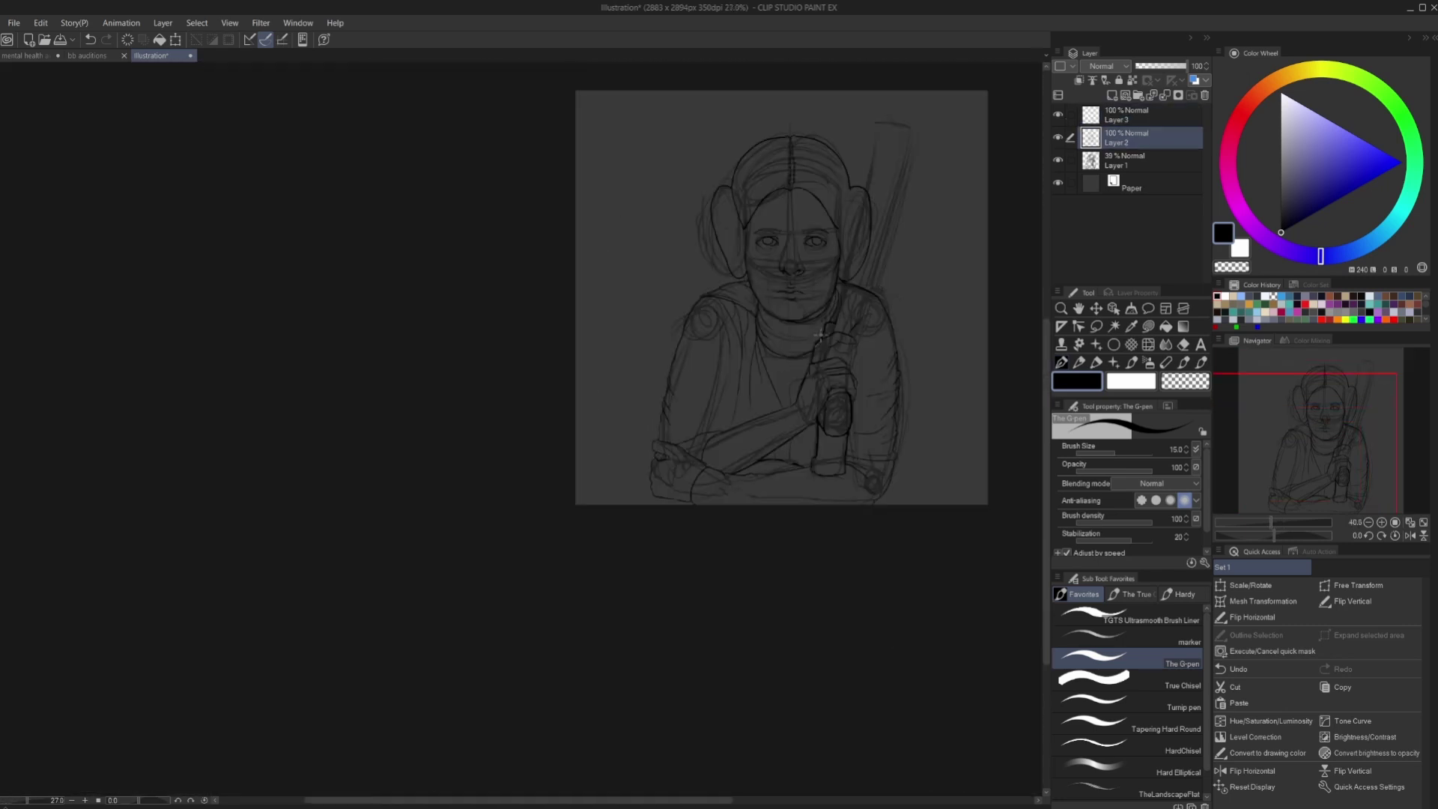
scroll(786, 450, "up", 5)
left_click_drag(810, 404, 757, 483)
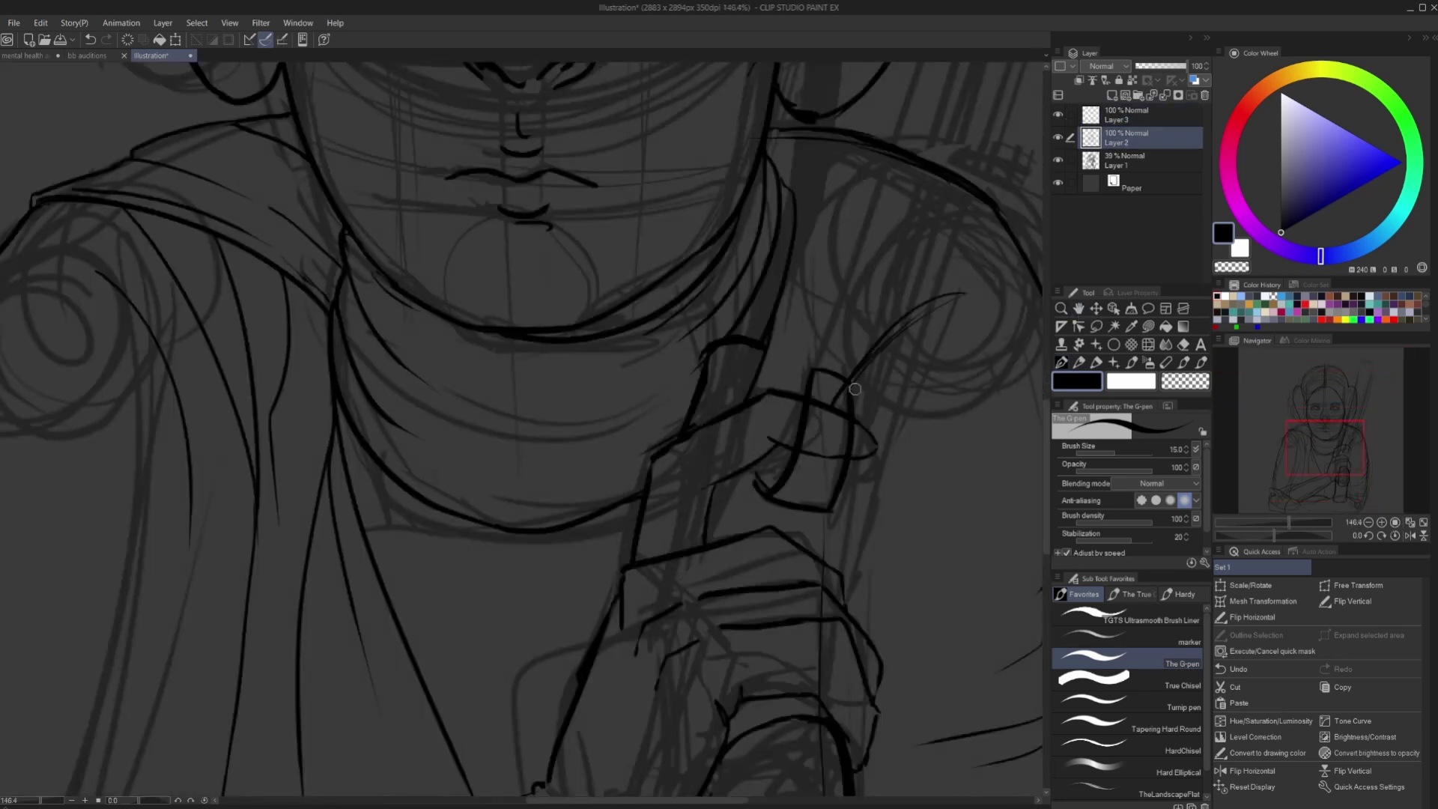
scroll(785, 463, "down", 3)
key("alt+bracketright")
left_click_drag(695, 547, 800, 380)
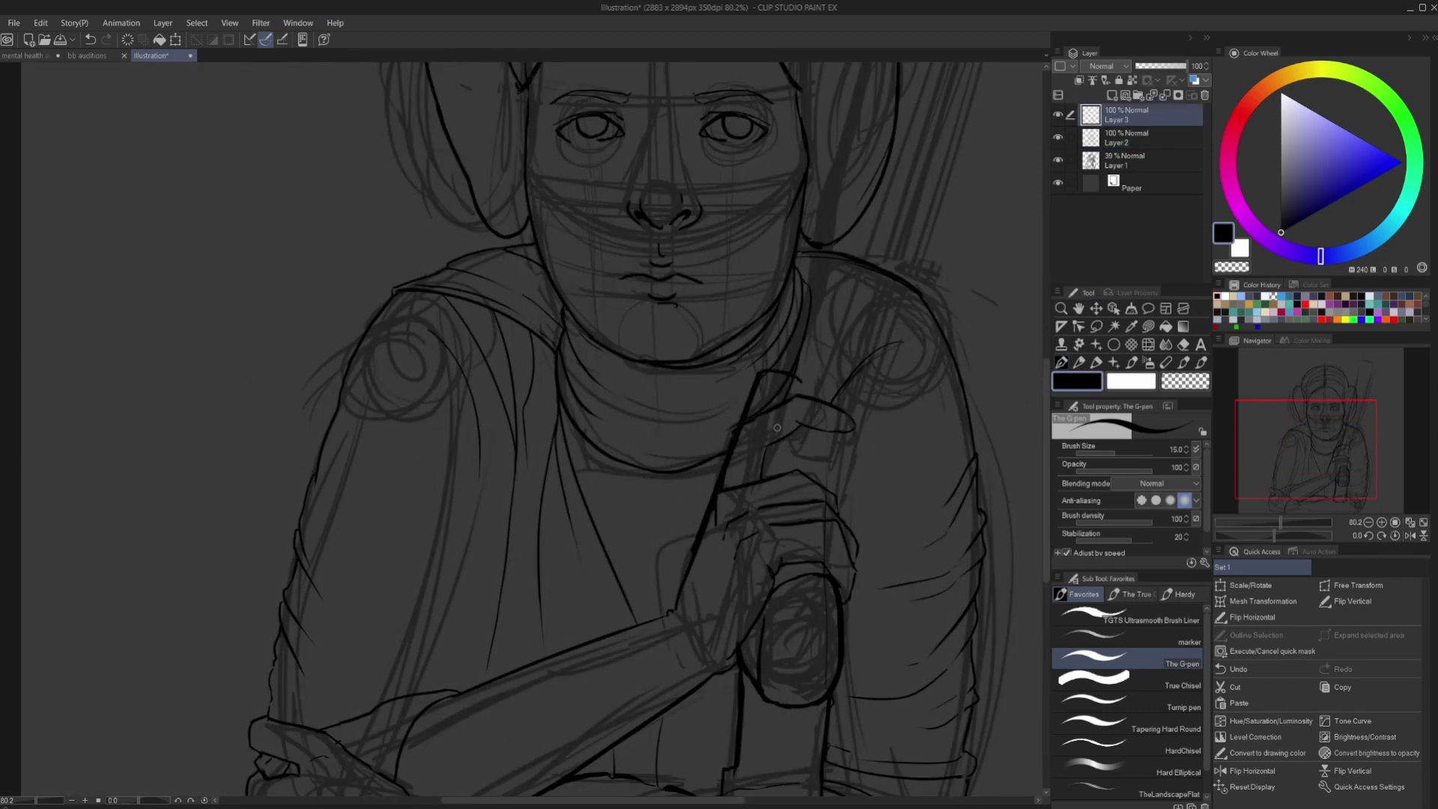
key("alt+bracketleft")
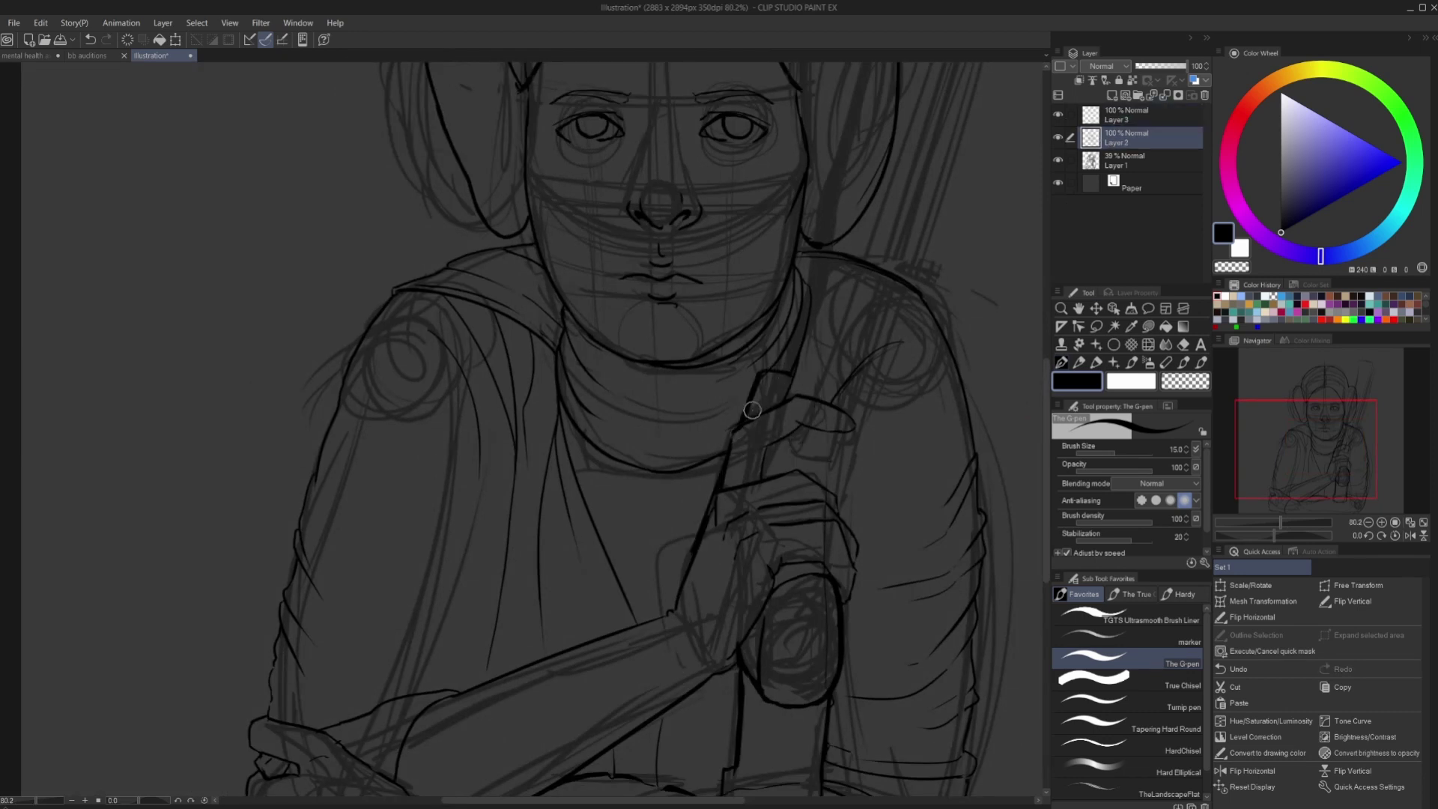
scroll(745, 423, "down", 4)
left_click(1057, 160)
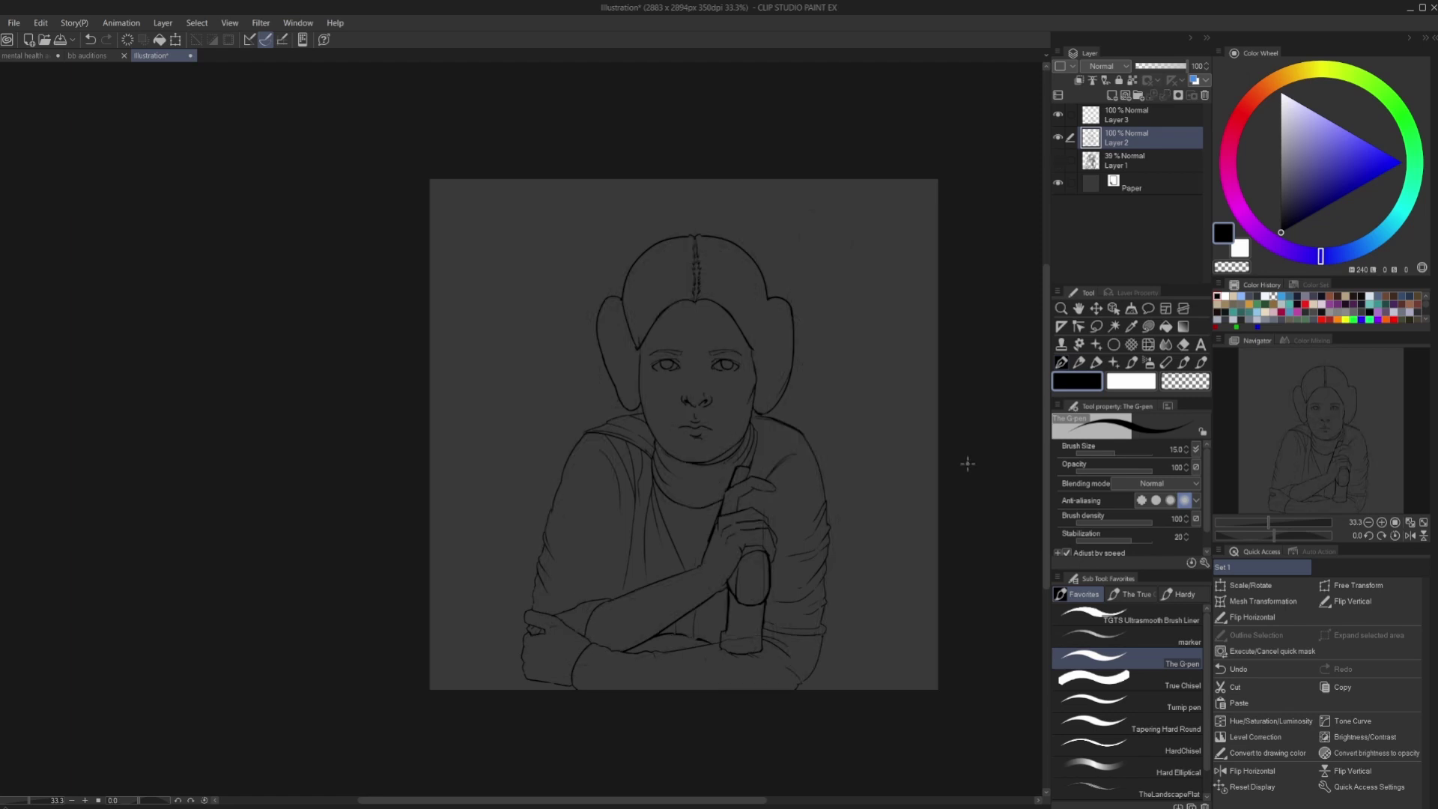
Step: Lasso and resize the fist and rifle grip on the hand layer
key("alt+bracketright")
key("m")
scroll(748, 487, "up", 3)
left_click_drag(748, 525, 741, 550)
key("ctrl+t")
key("Return")
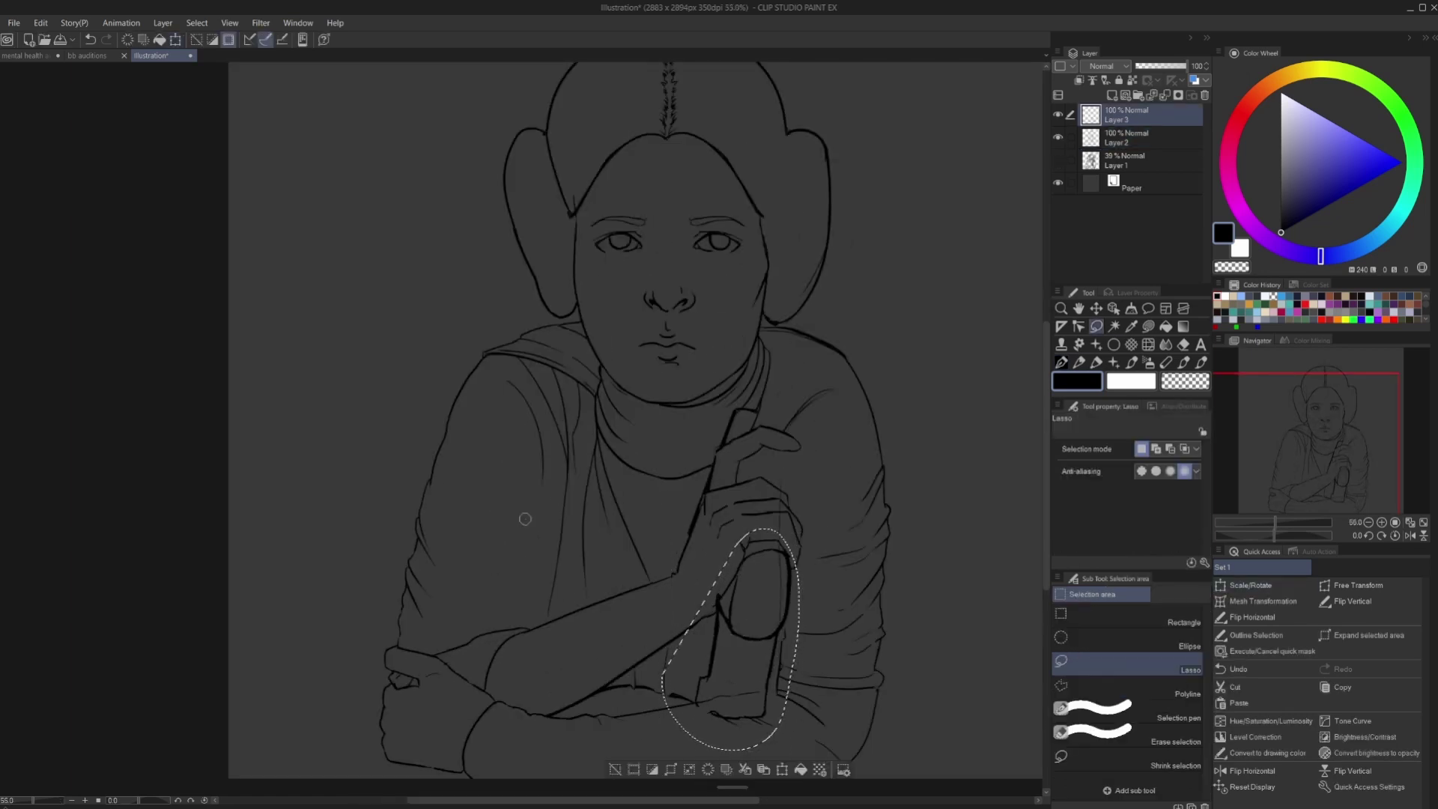
key("ctrl+d")
key("alt+bracketleft")
key("p")
Step: Lasso and nudge the raised arm lines on the arm layer
key("m")
mouse_move(898, 752)
left_mouse_down()
mouse_move(774, 732)
mouse_move(770, 385)
mouse_move(766, 756)
left_mouse_up()
left_click(1095, 309)
key("ctrl+d")
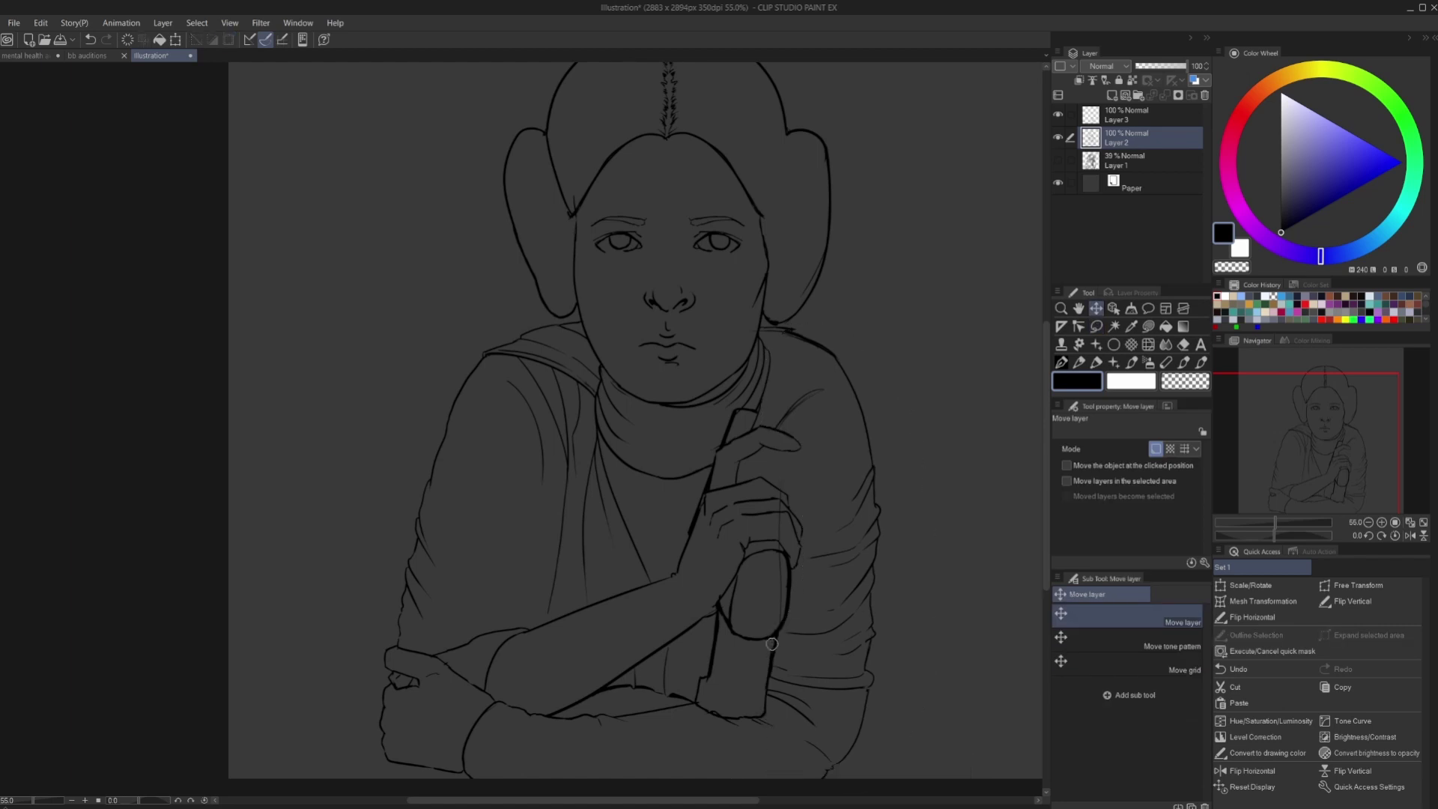
scroll(779, 557, "up", 3)
key("p")
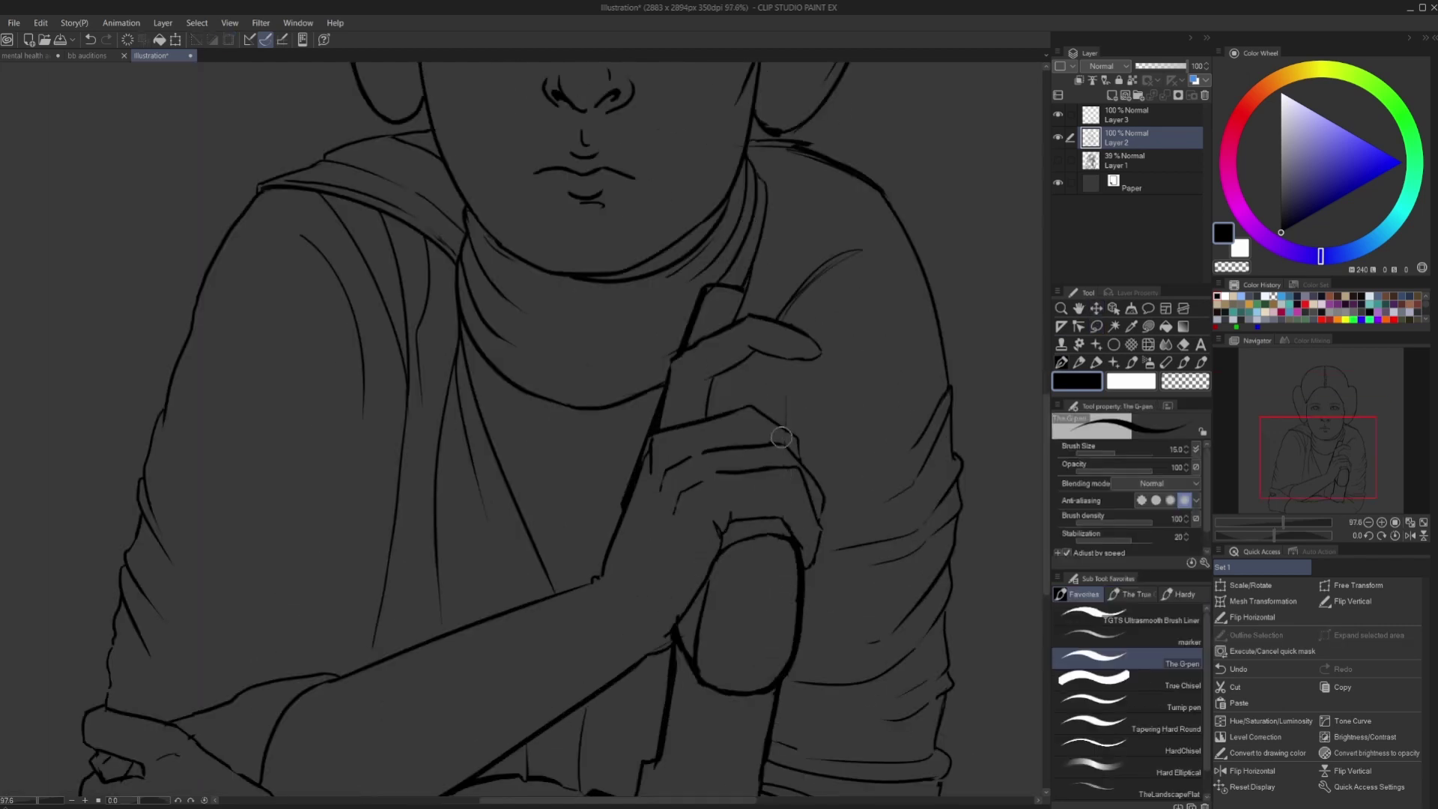
scroll(808, 340, "down", 5)
Step: Toggle the rough sketch on and off to check the line art against it
left_click(1058, 161)
scroll(723, 295, "up", 2)
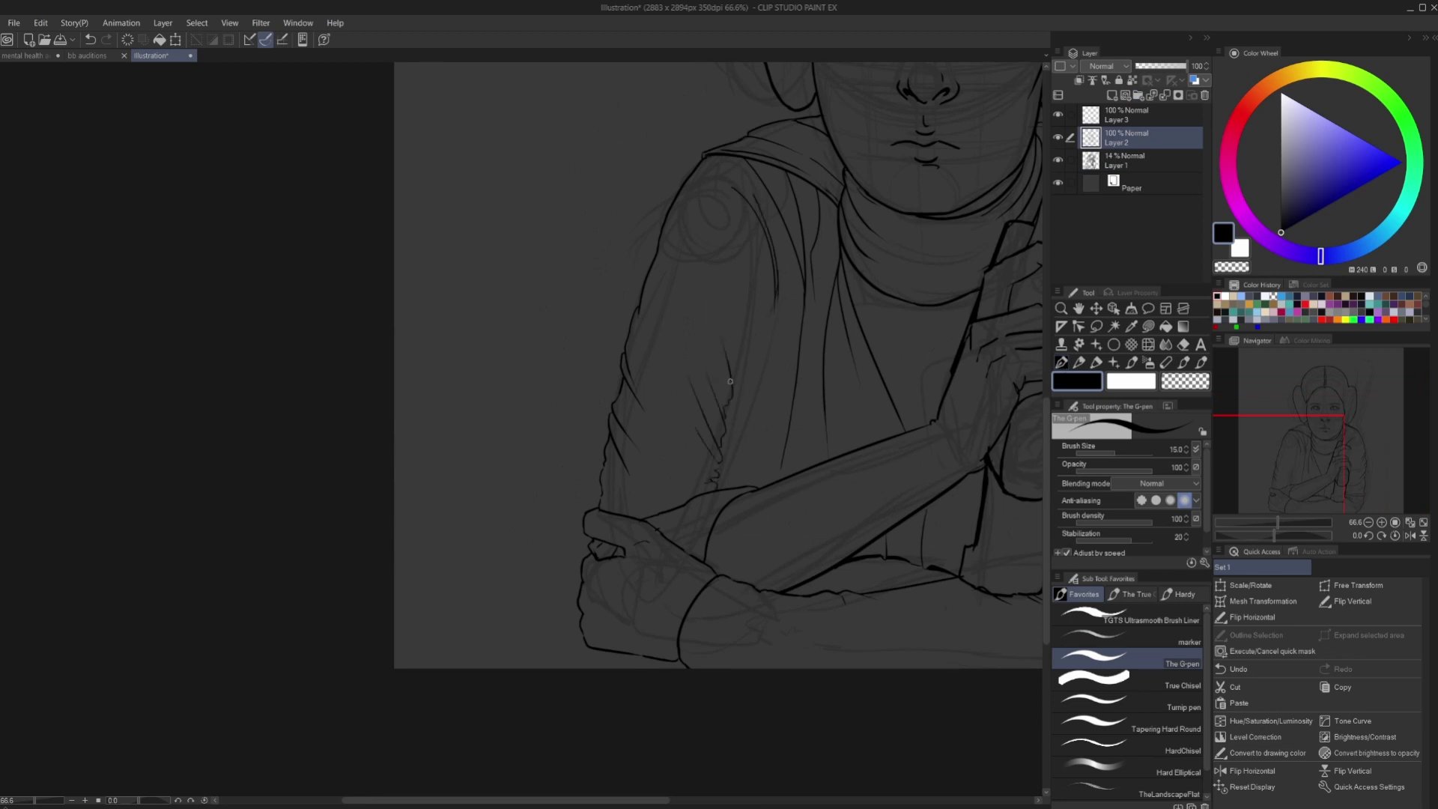
scroll(730, 381, "down", 2)
scroll(741, 337, "up", 2)
scroll(749, 337, "down", 4)
left_click(1058, 159)
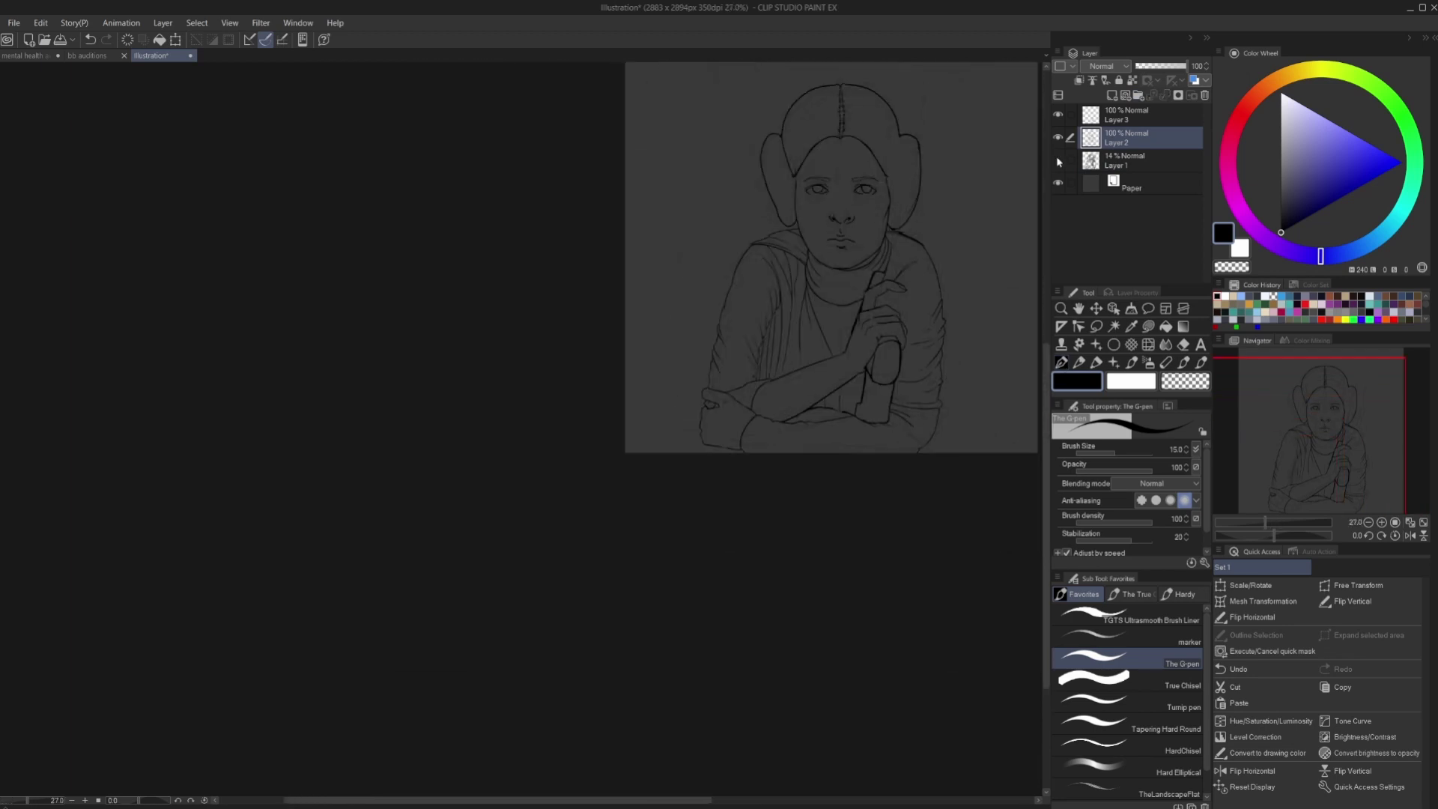
scroll(734, 343, "up", 7)
scroll(734, 343, "down", 2)
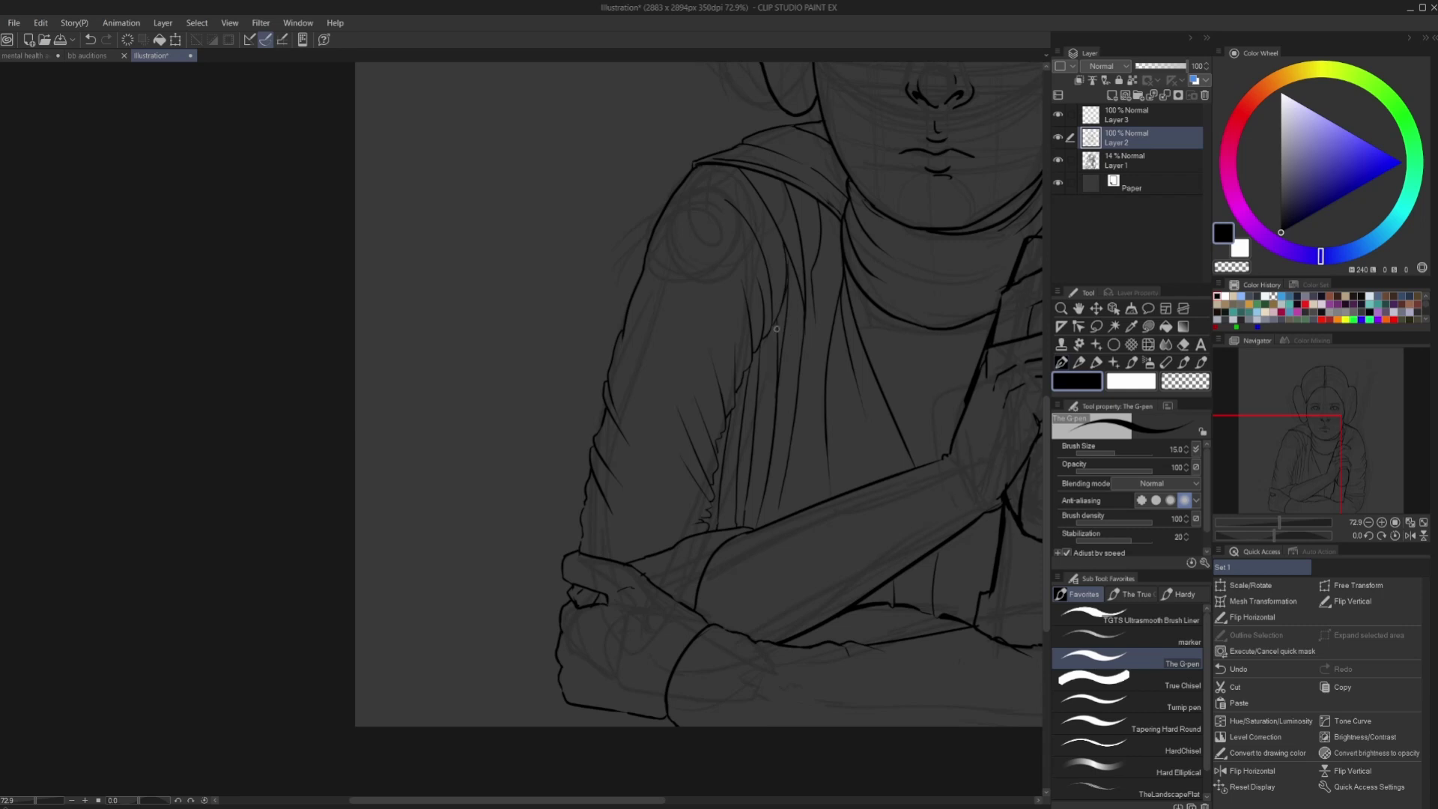
scroll(776, 328, "down", 3)
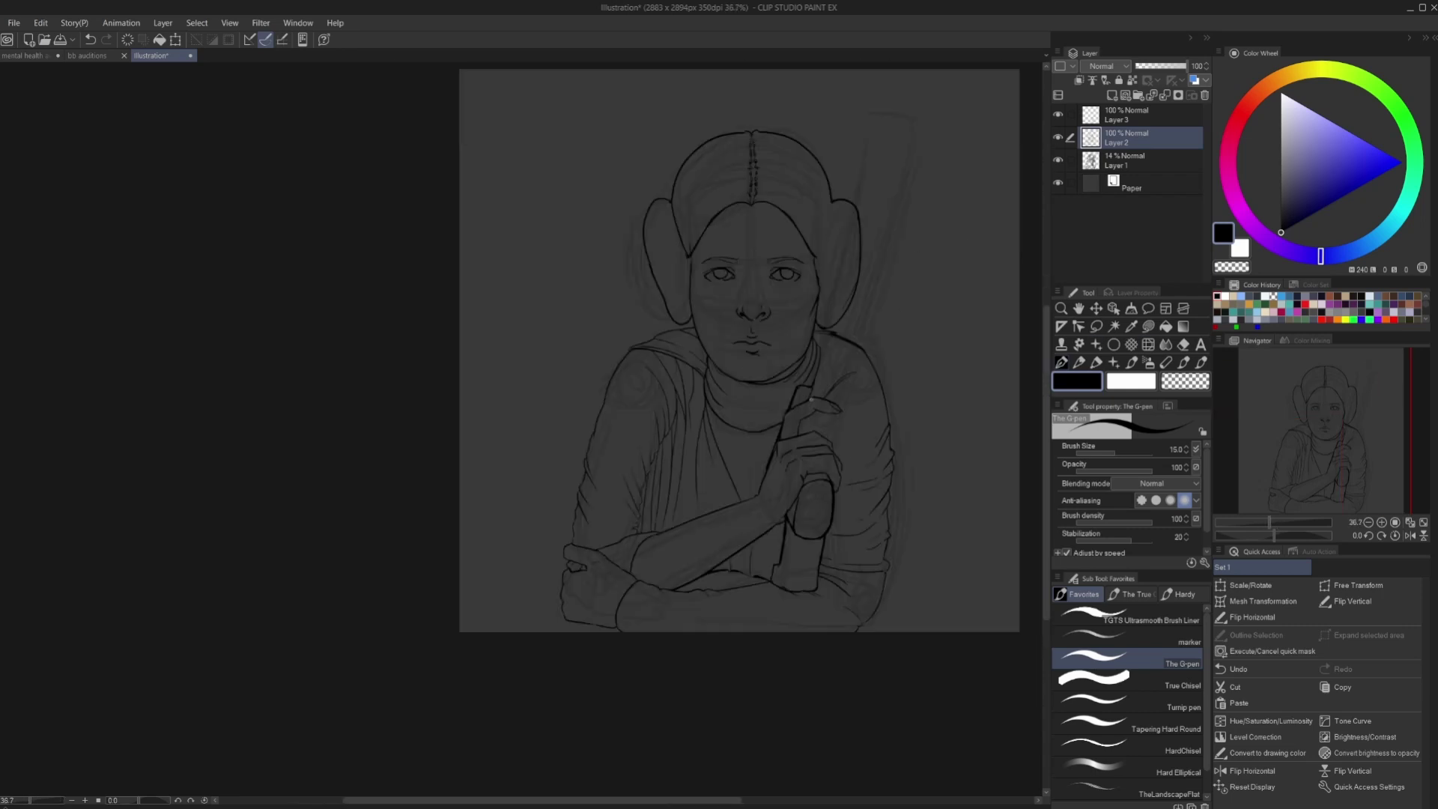
Step: Ink the left and right edges of the rifle barrel up past the head
left_click_drag(811, 399, 858, 165)
left_click_drag(920, 110, 868, 330)
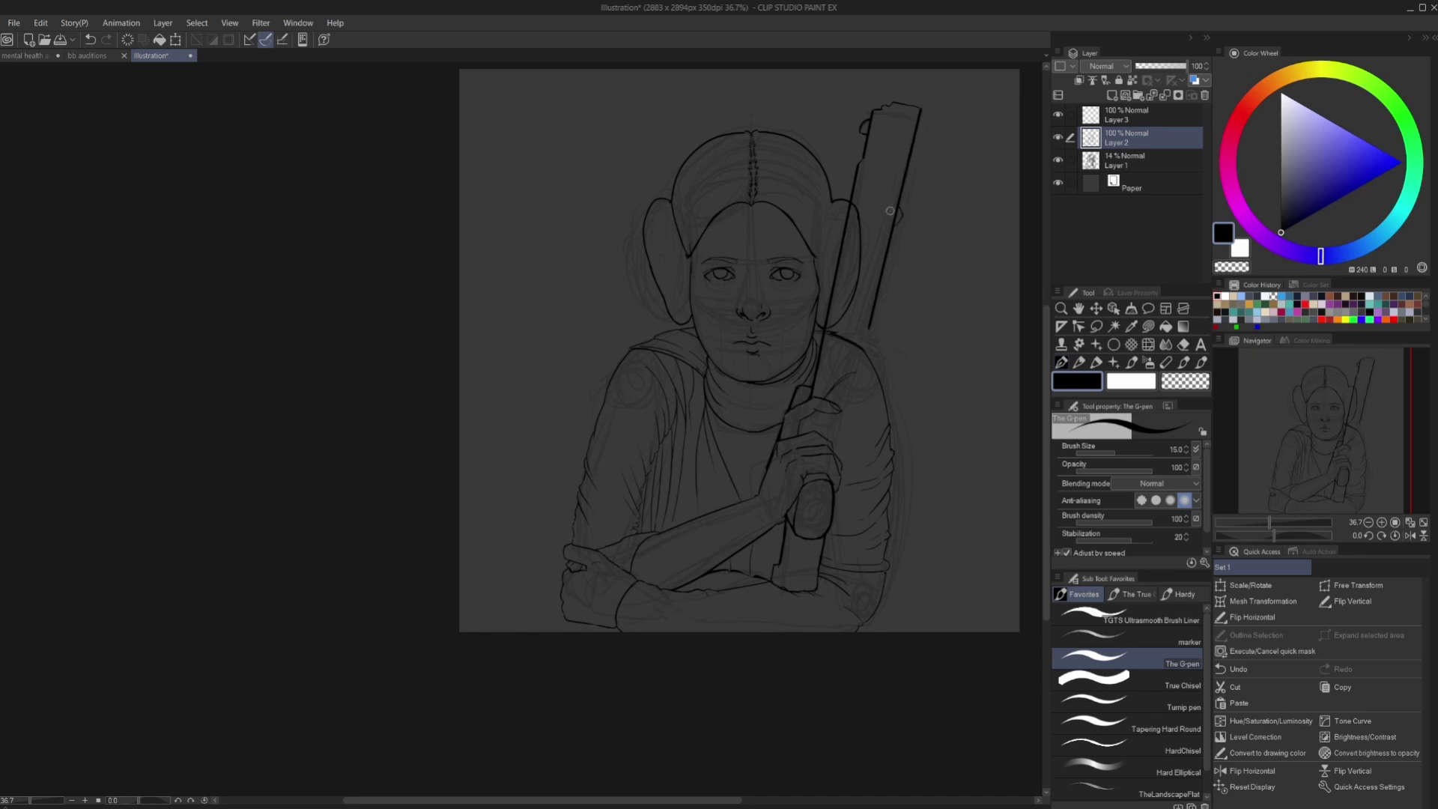
scroll(859, 342, "down", 3)
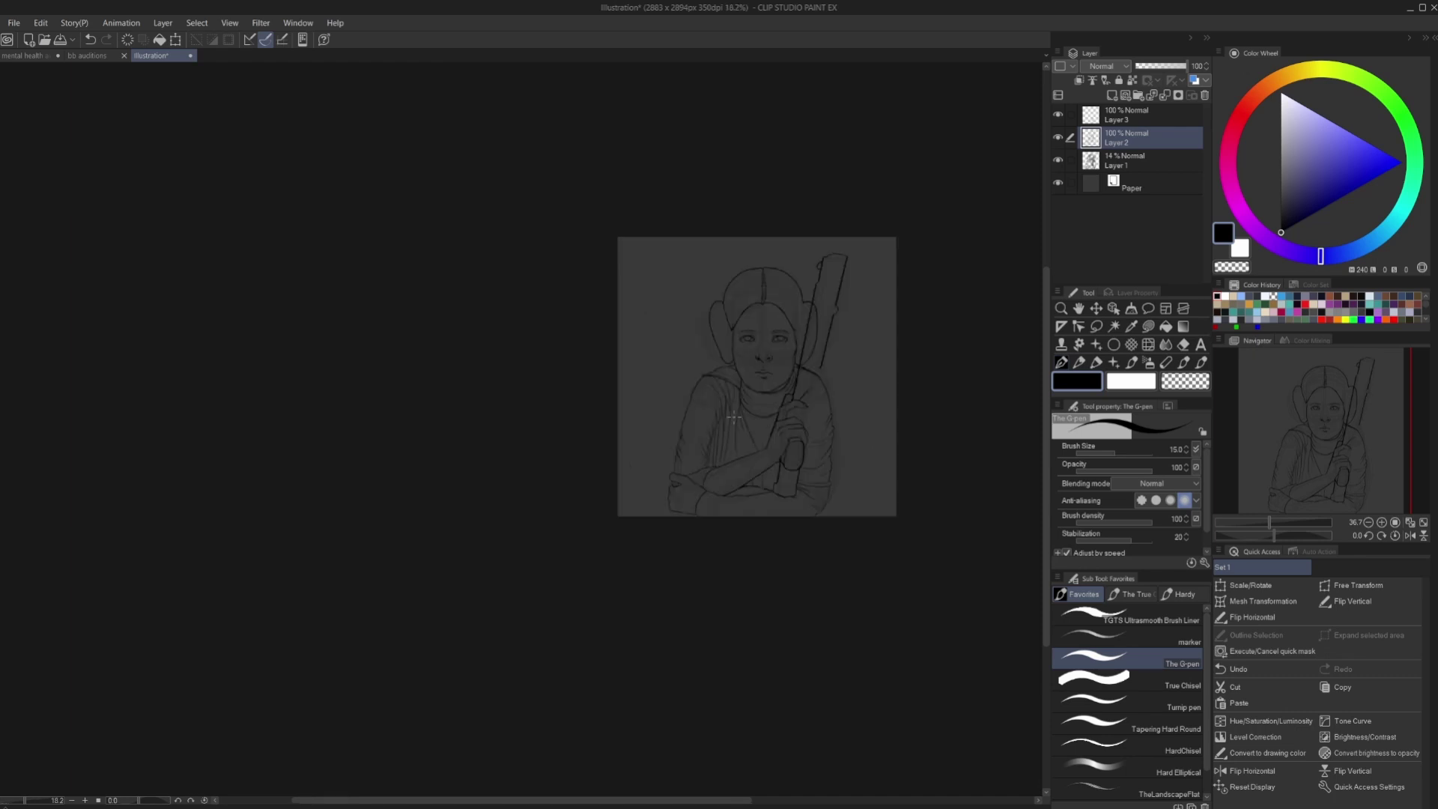
scroll(942, 518, "up", 4)
Step: Lasso the hand on Layer 3 and nudge it slightly left
key("m")
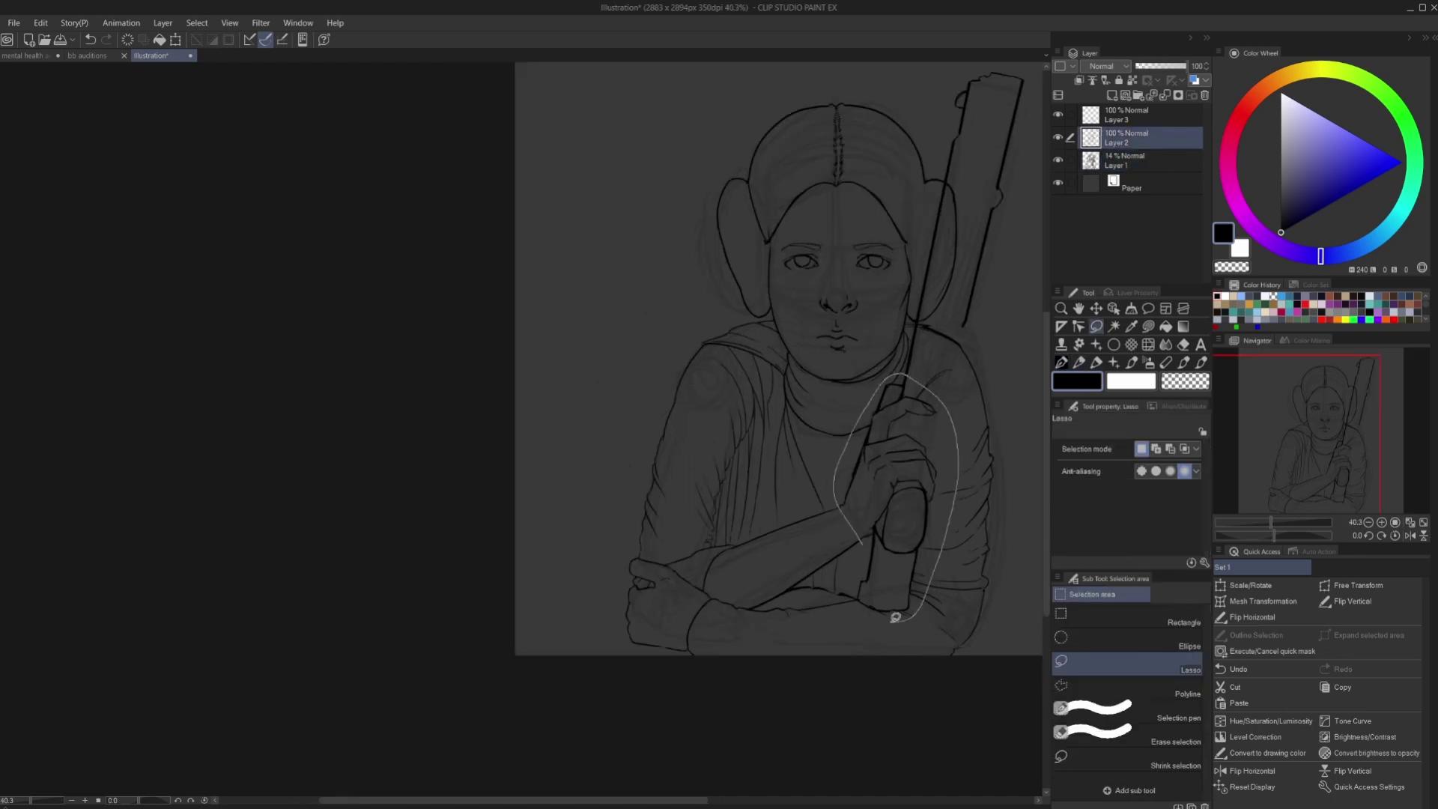
mouse_move(890, 377)
left_mouse_down()
mouse_move(873, 524)
mouse_move(882, 516)
left_mouse_up()
key("k")
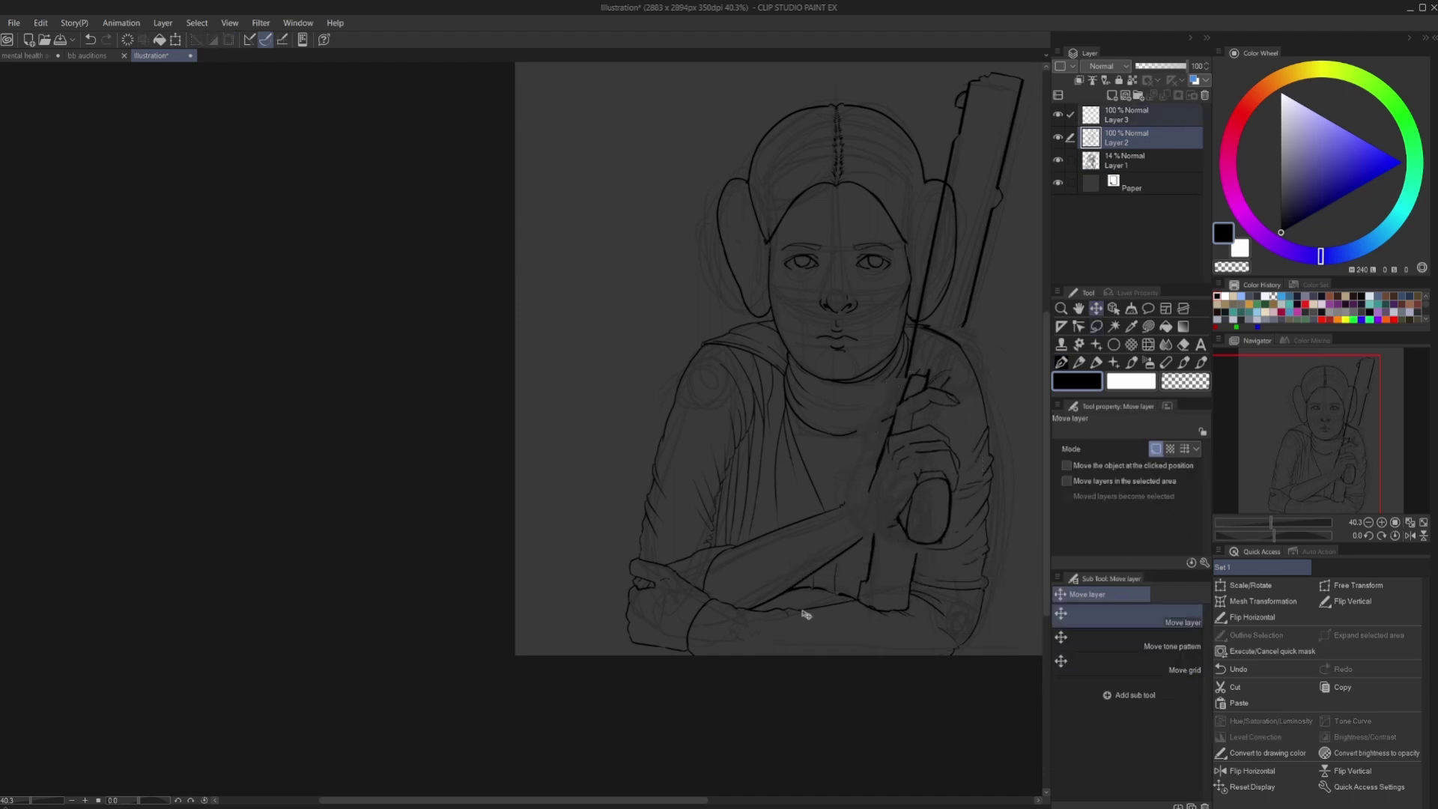
key("ctrl+z")
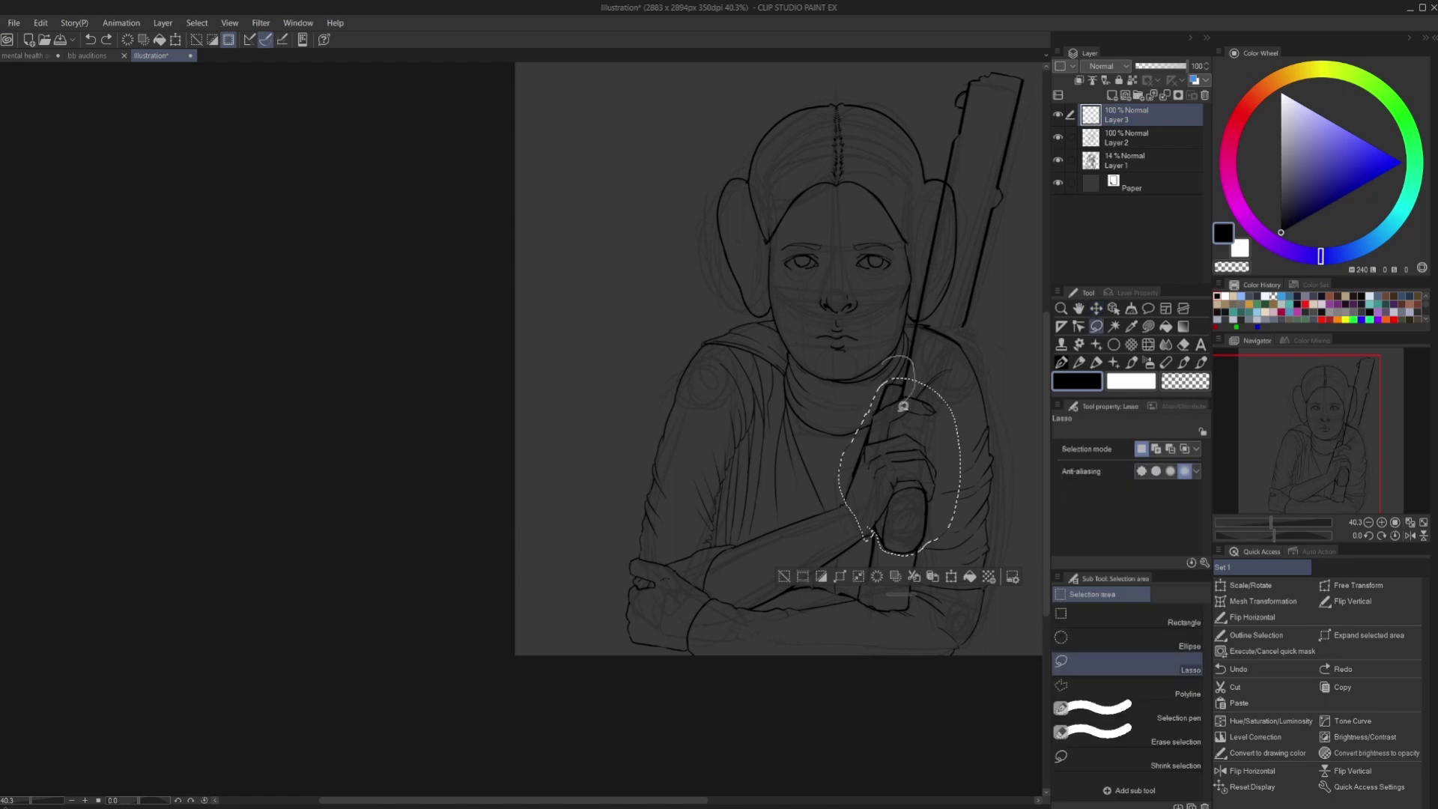
key("ctrl+d")
Step: Lasso the hand on Layer 2 and nudge it to the right
key("alt+bracketleft")
key("m")
mouse_move(925, 442)
left_mouse_down()
mouse_move(898, 512)
mouse_move(917, 479)
left_mouse_up()
key("k")
key("ctrl+d")
key("alt+bracketright")
key("m")
Step: Shift the line art near the hand and delete the barrel lines above it
mouse_move(895, 401)
left_mouse_down()
mouse_move(931, 393)
mouse_move(895, 405)
left_mouse_up()
key("k")
left_click_drag(884, 479, 877, 502)
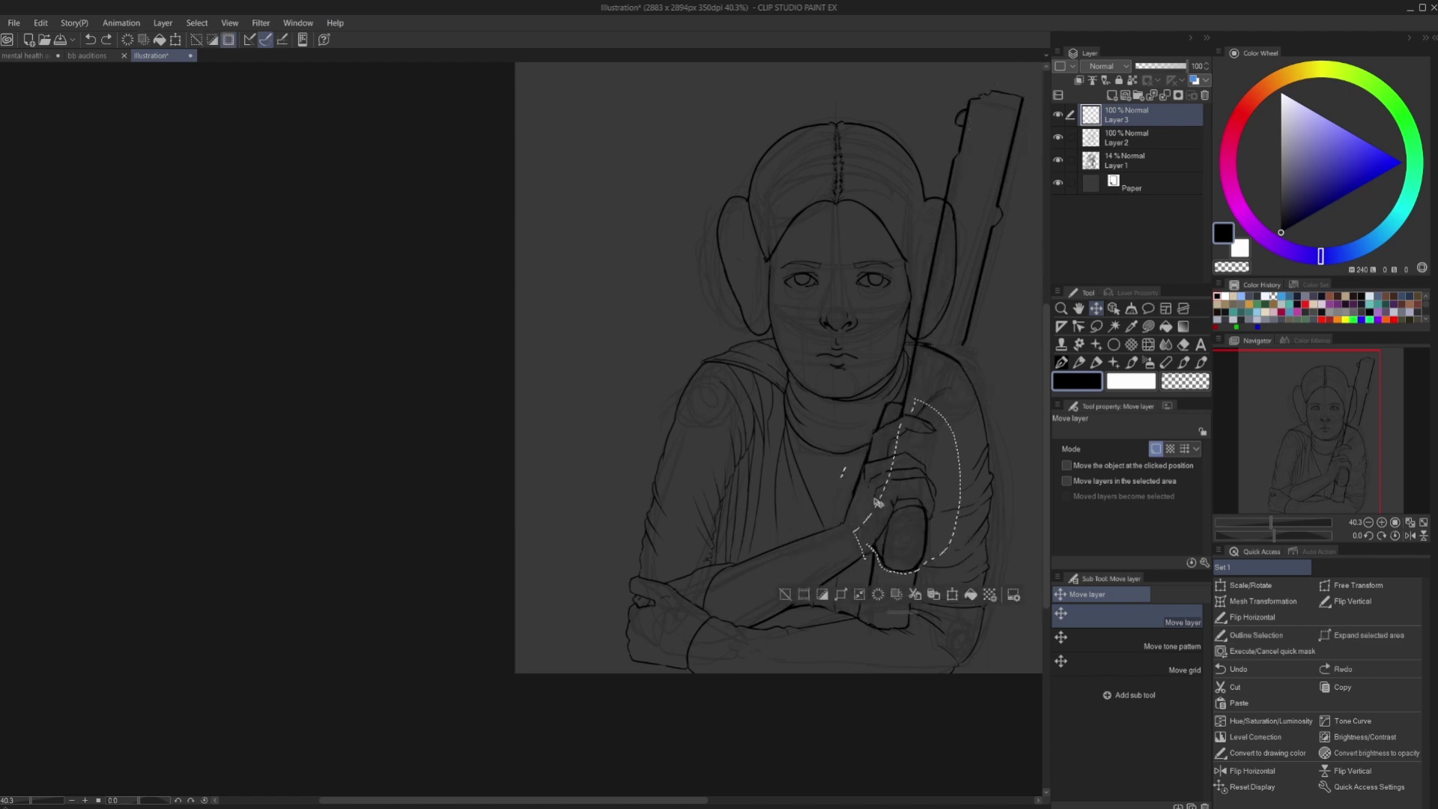
key("Delete")
key("Delete")
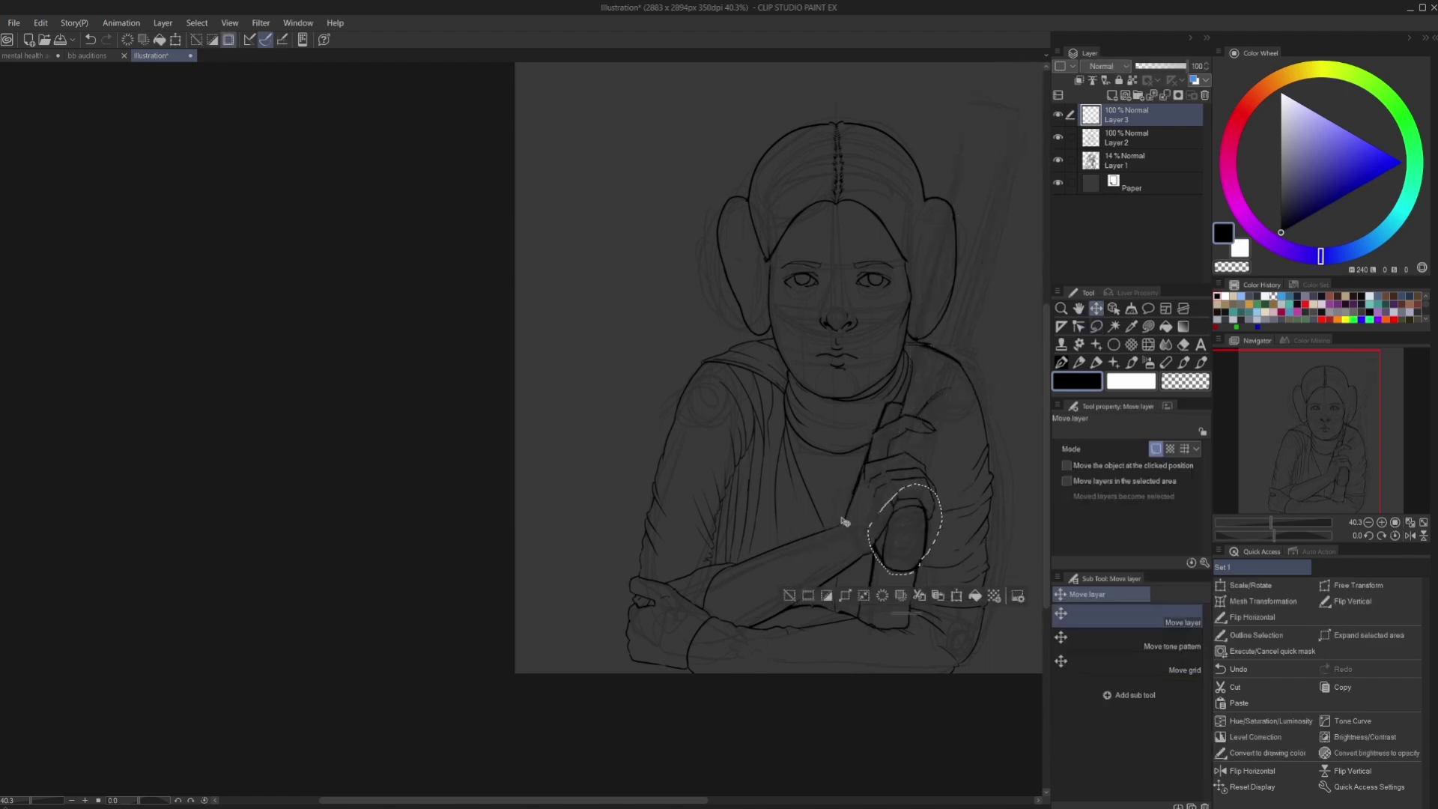
key("ctrl+d")
key("alt+bracketleft")
left_click(1097, 328)
Step: Move the hand on Layer 2 slightly up and to the right
left_click_drag(926, 411, 926, 411)
key("k")
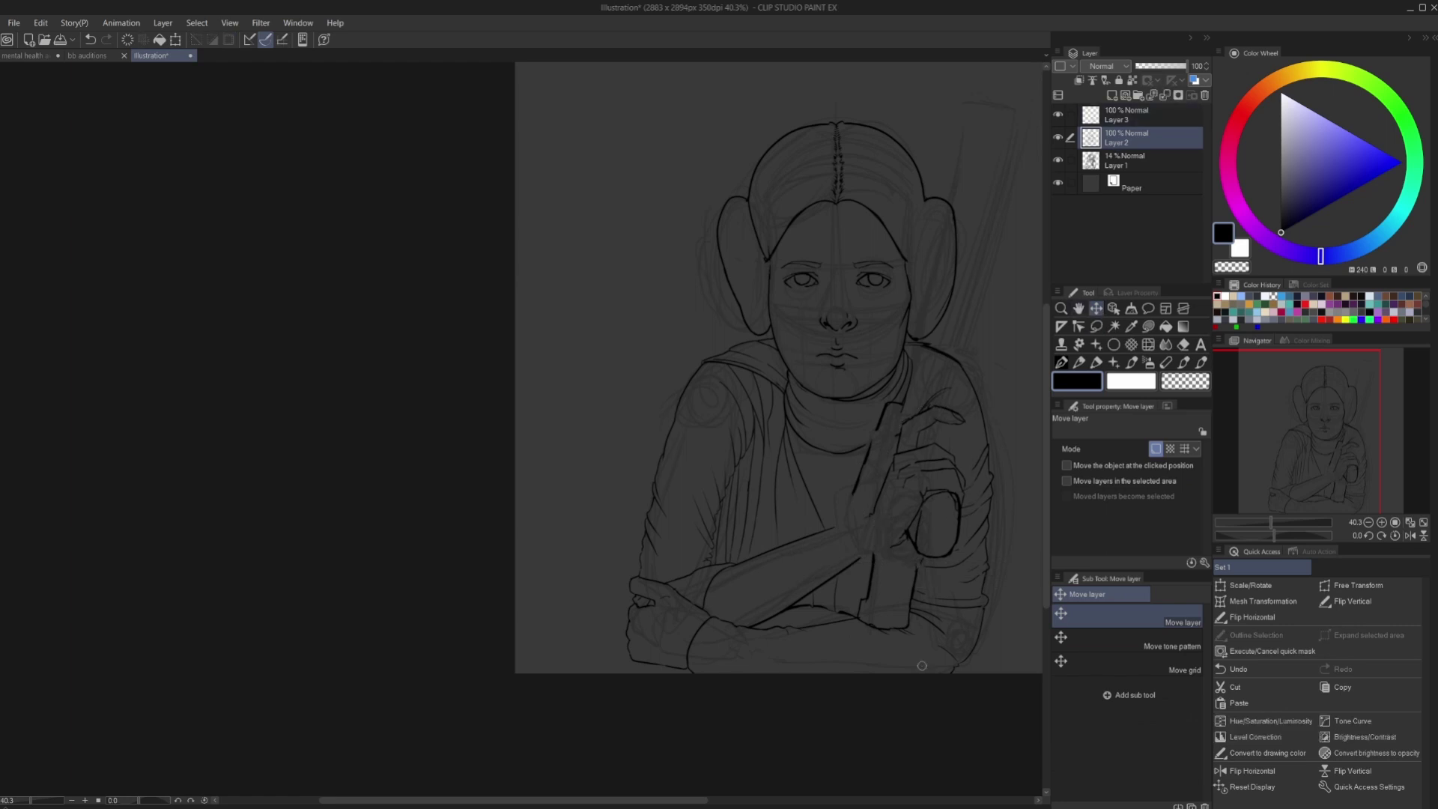
left_click_drag(854, 545, 880, 519)
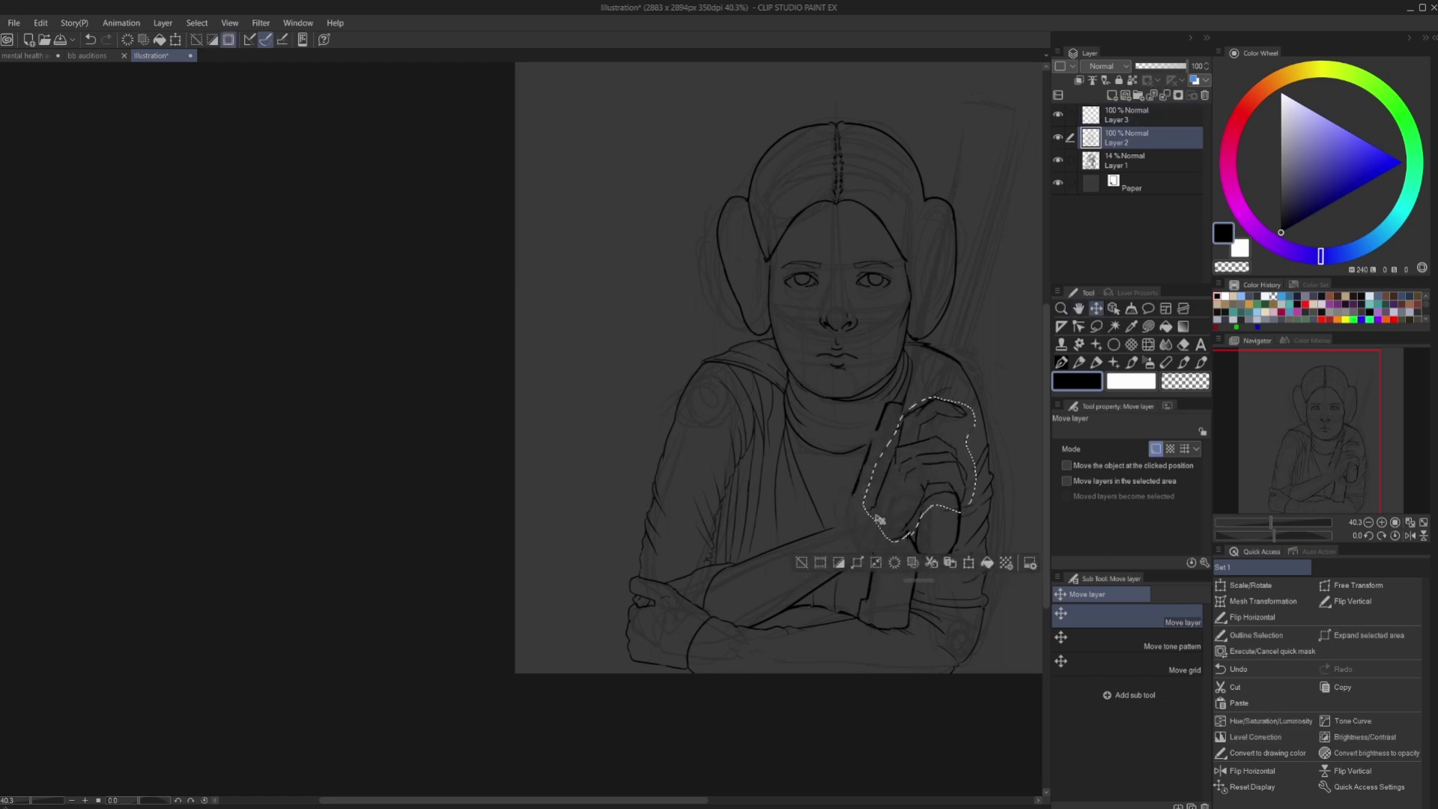
key("ctrl+d")
key("p")
Step: Turn the canvas nearer upright and scale-rotate the gripping hand, then recheck Layers 2 and 3
scroll(811, 287, "down", 3)
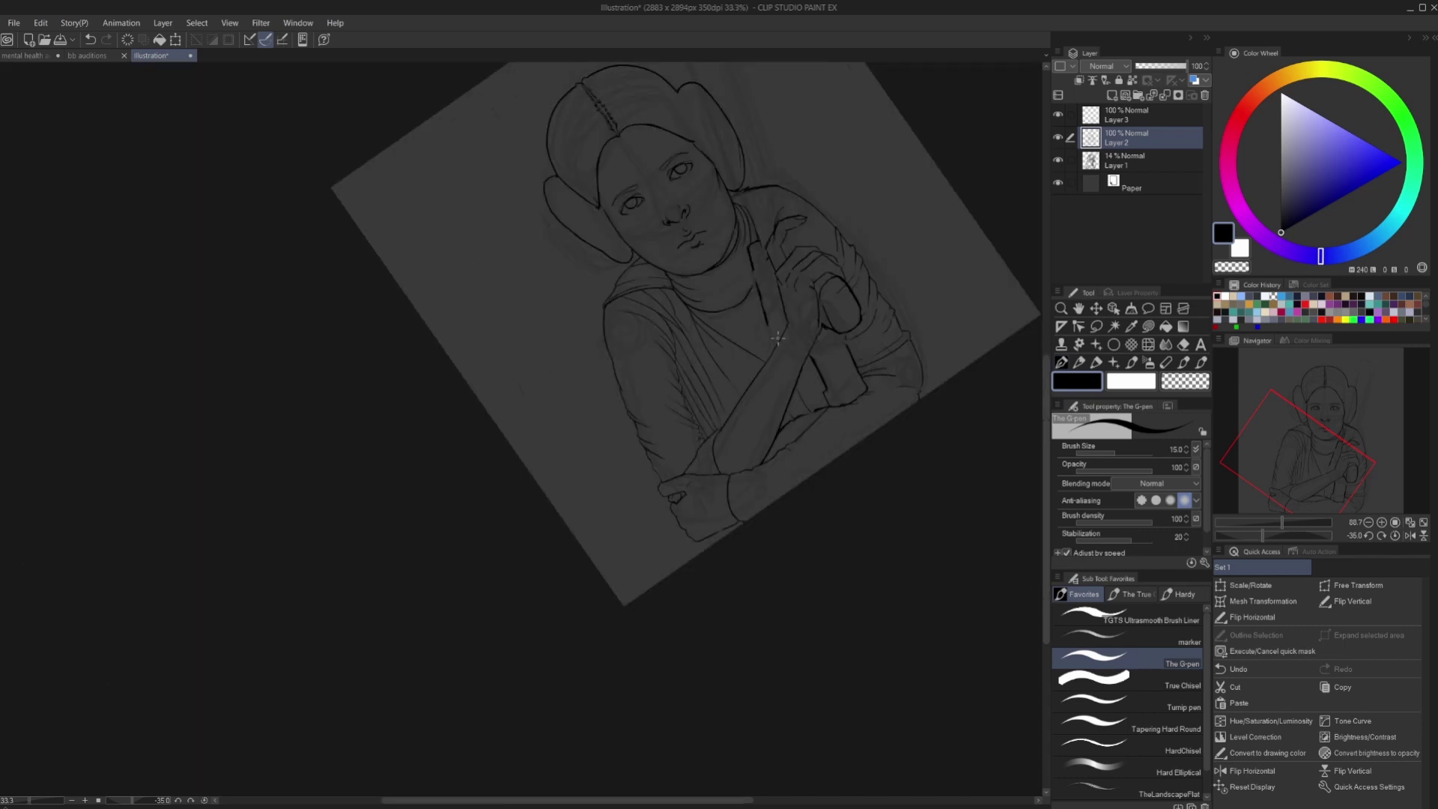
key("asciicircum")
key("asciicircum")
key("k")
key("ctrl+z")
key("ctrl+t")
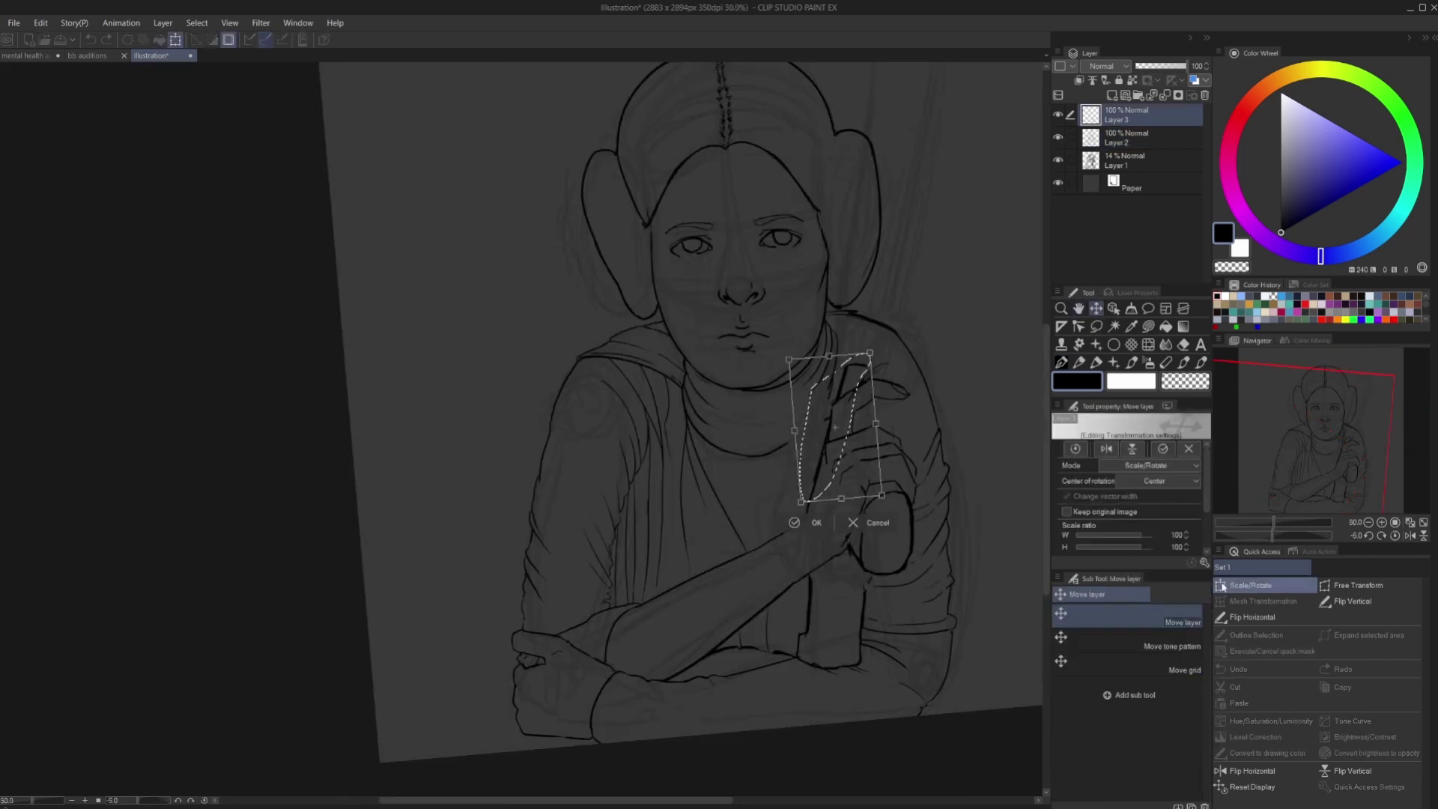
key("Return")
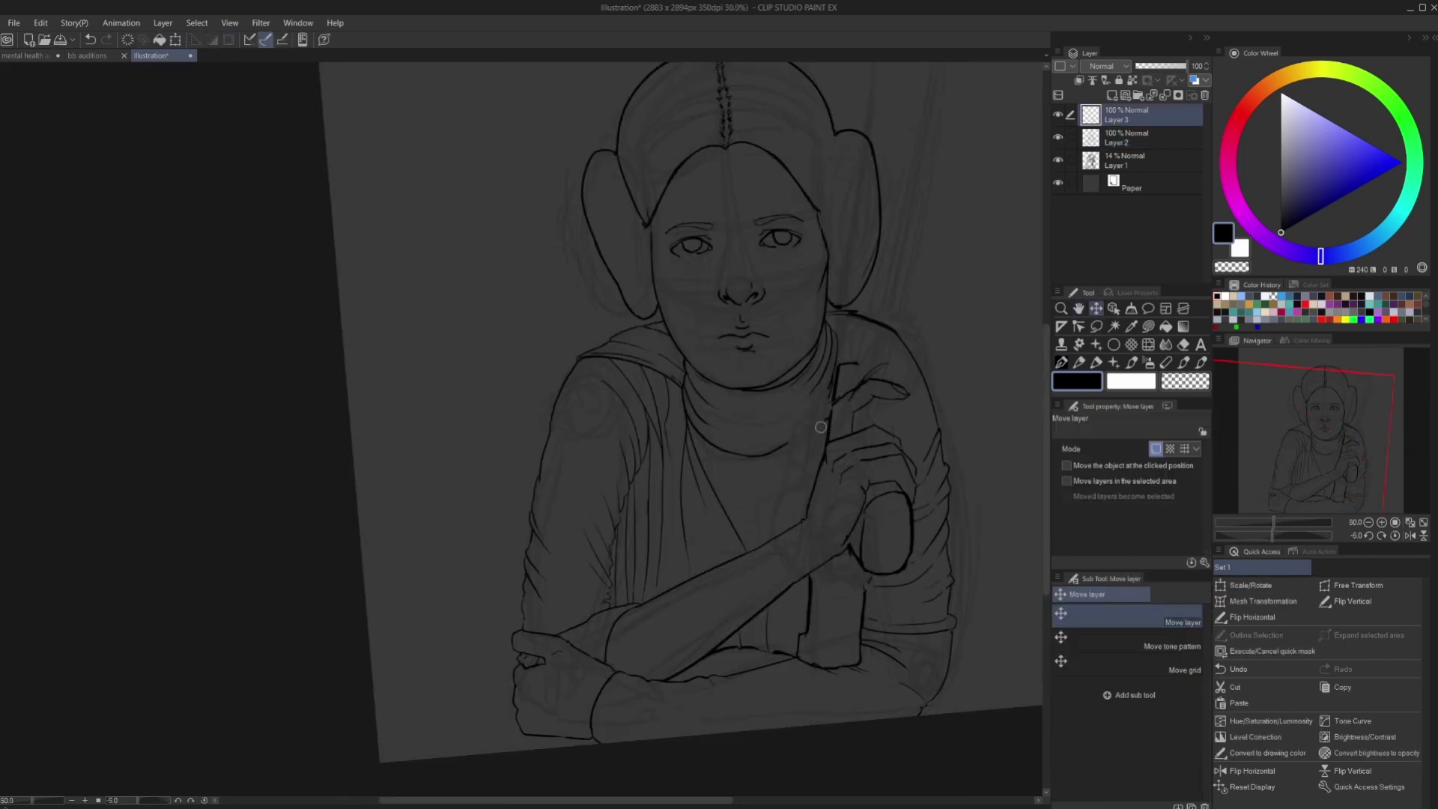
key("alt+bracketleft")
key("p")
scroll(610, 341, "up", 3)
scroll(610, 341, "down", 3)
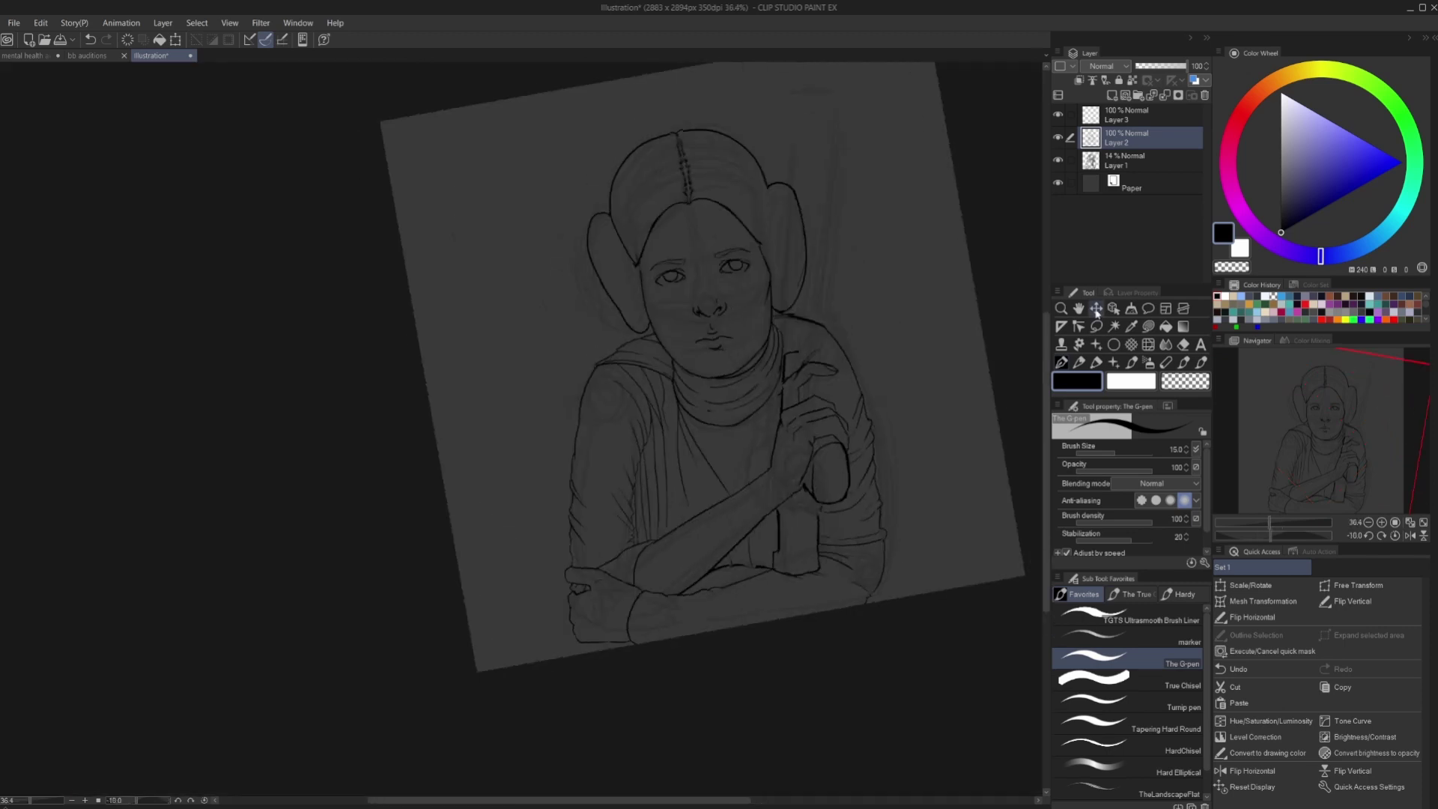
key("alt+bracketleft")
key("alt+bracketright")
key("alt+bracketright")
scroll(745, 496, "up", 3)
Step: Ink a first barrel stroke, then undo the stray strokes near the hand and rifle
scroll(864, 480, "down", 3)
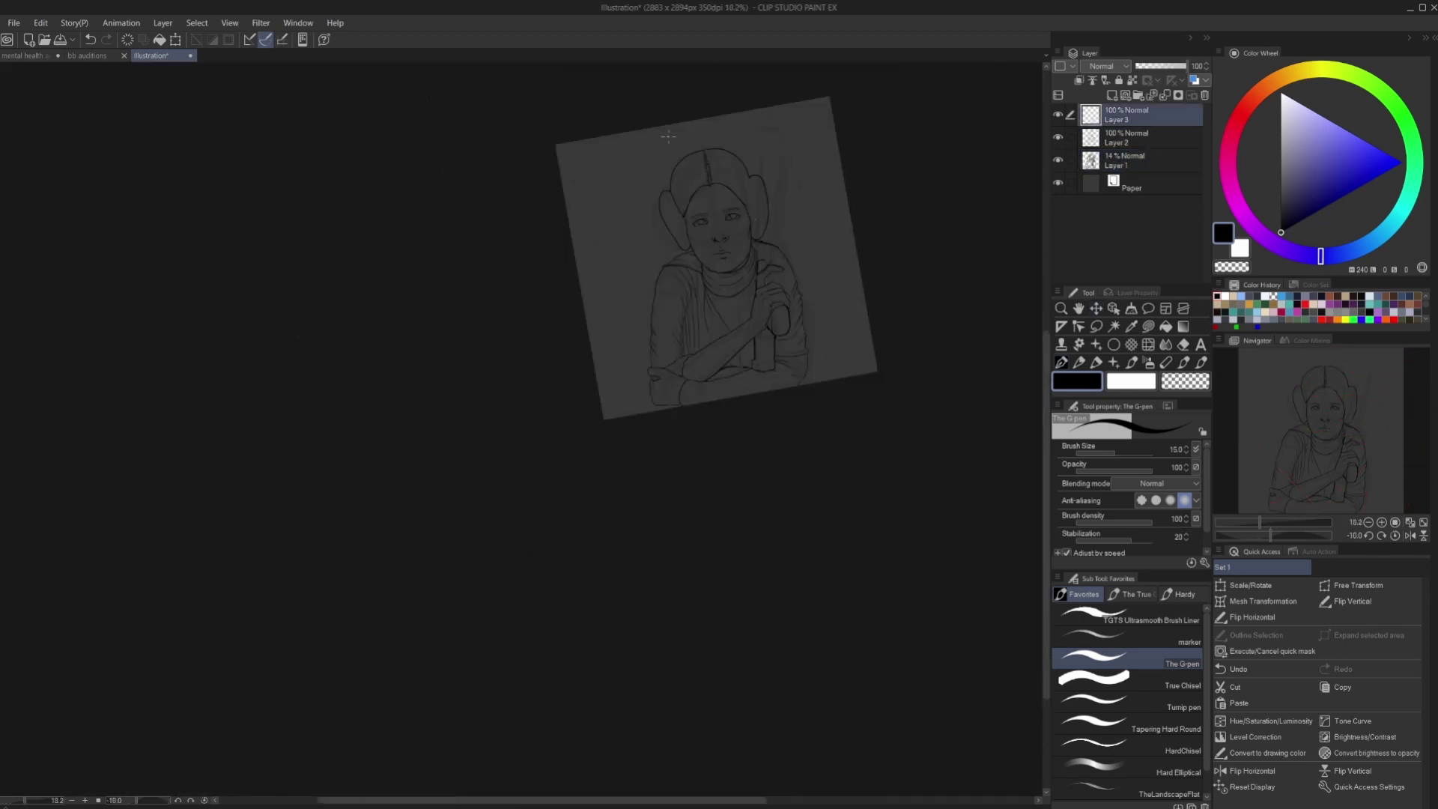
mouse_move(878, 196)
left_mouse_down()
mouse_move(827, 450)
mouse_move(912, 201)
mouse_move(876, 195)
left_mouse_up()
scroll(848, 366, "up", 2)
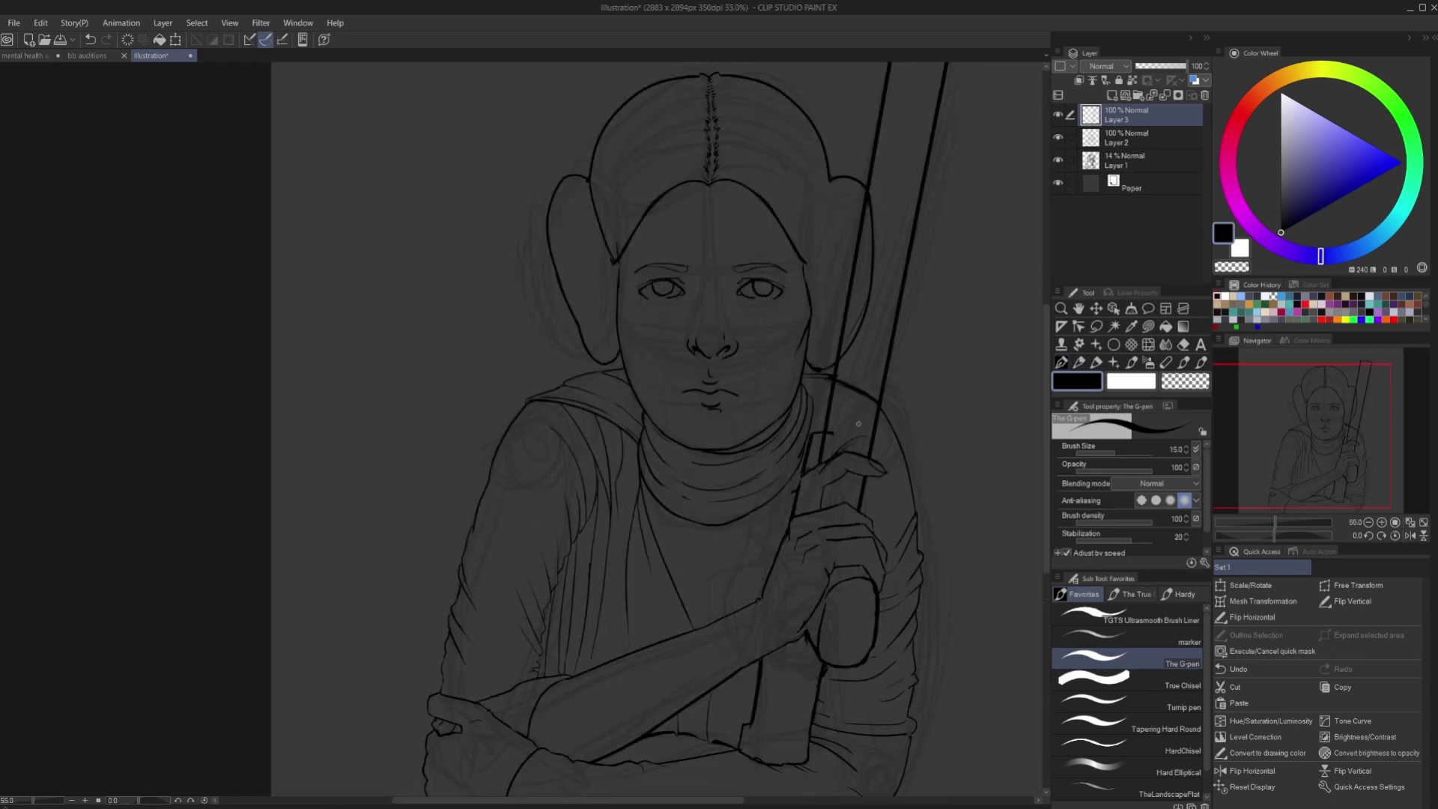
key("ctrl+z")
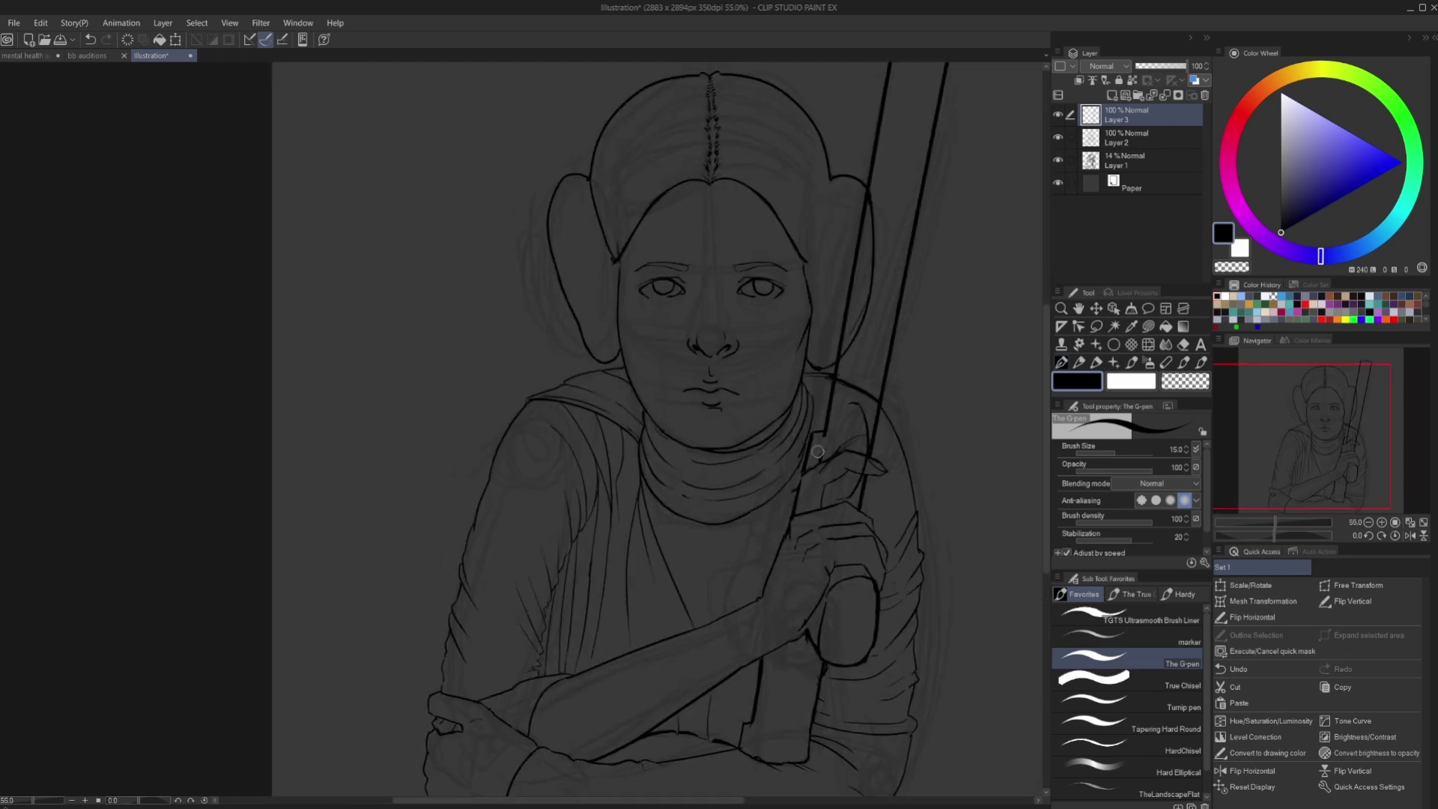
scroll(846, 479, "down", 3)
scroll(854, 465, "up", 2)
key("alt+bracketleft")
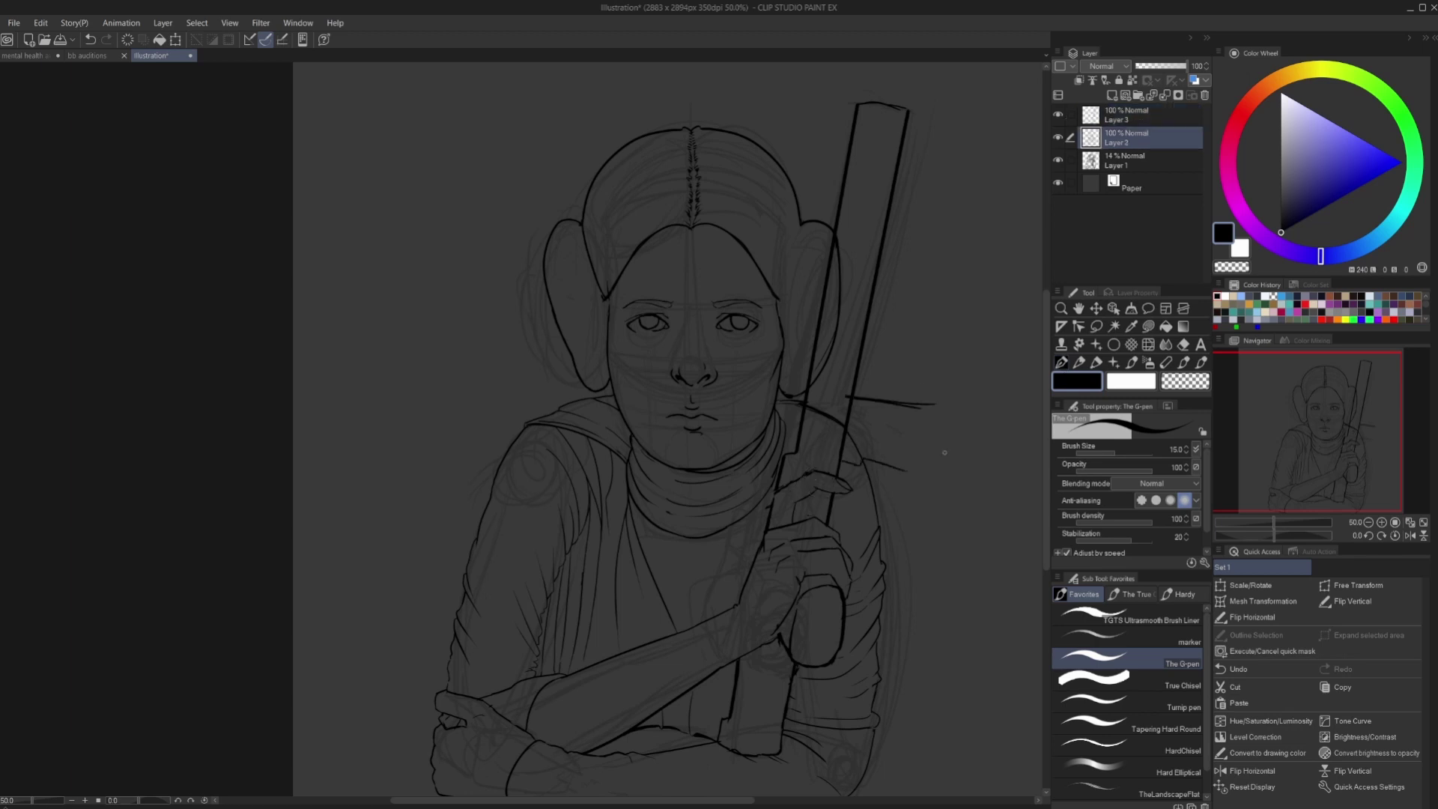
scroll(860, 383, "up", 2)
key("ctrl+z")
key("ctrl+z")
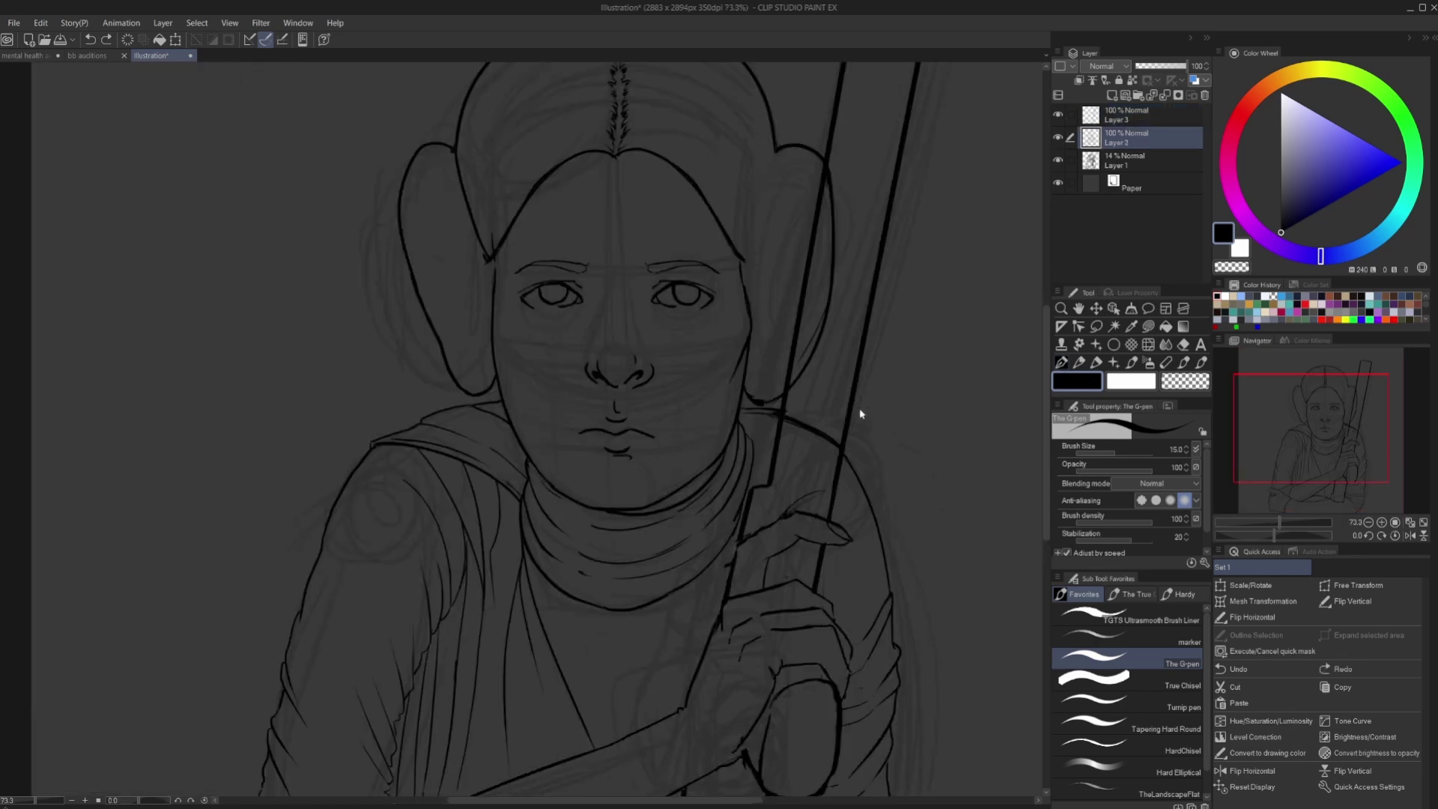
key("ctrl+z")
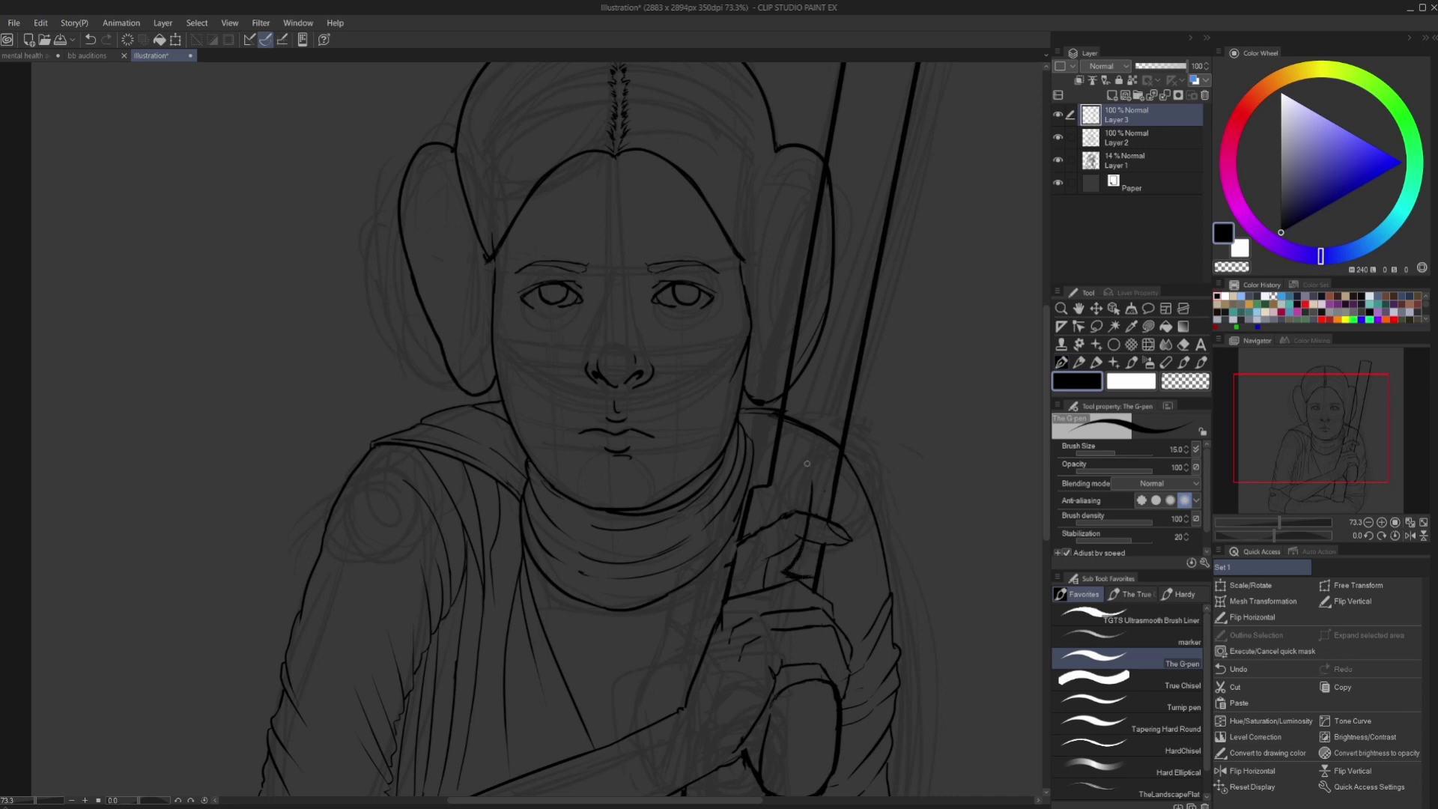
key("alt+bracketleft")
Step: Lasso-select the hand holding the rifle and nudge it down and left
key("m")
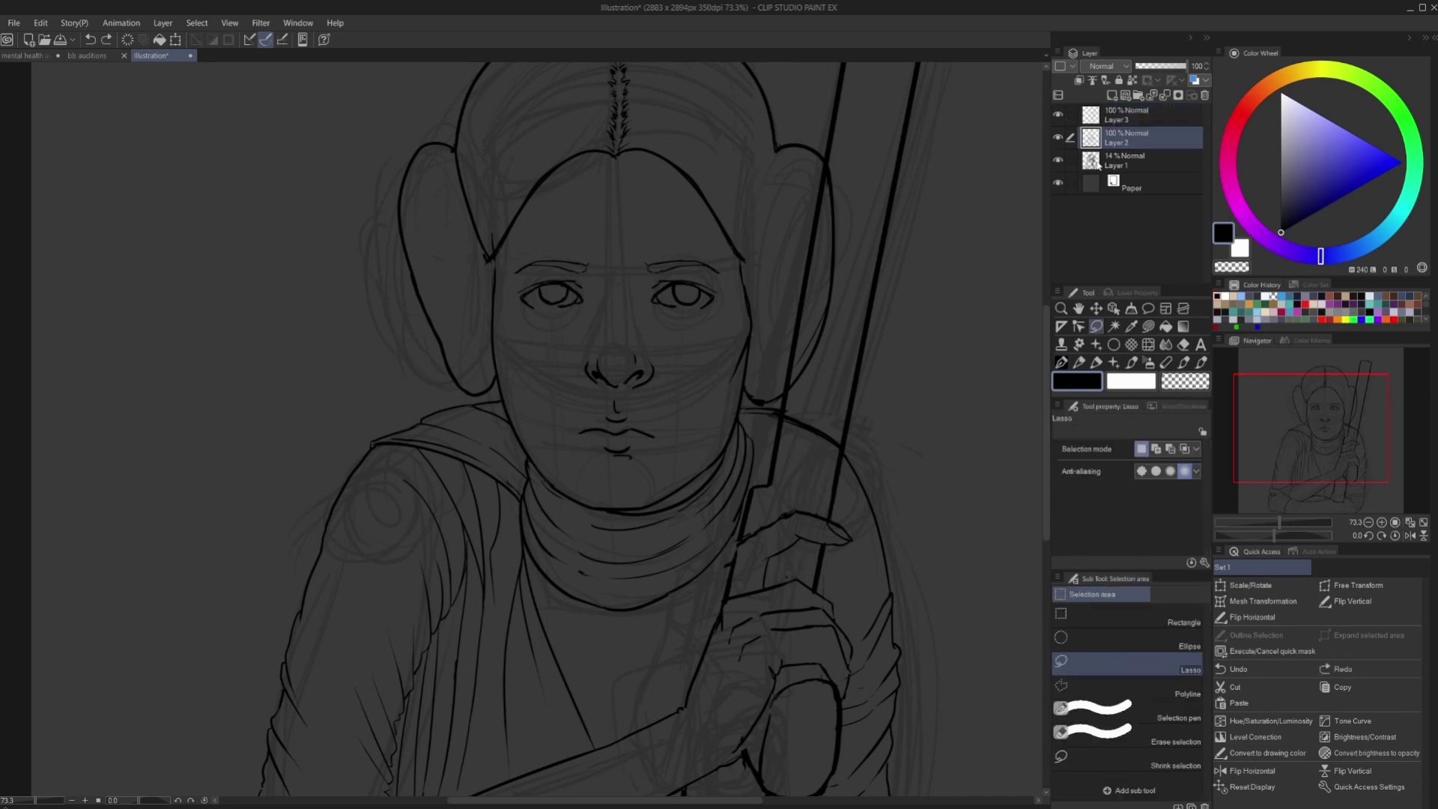
key("k")
left_click_drag(742, 524, 740, 601)
key("ctrl+d")
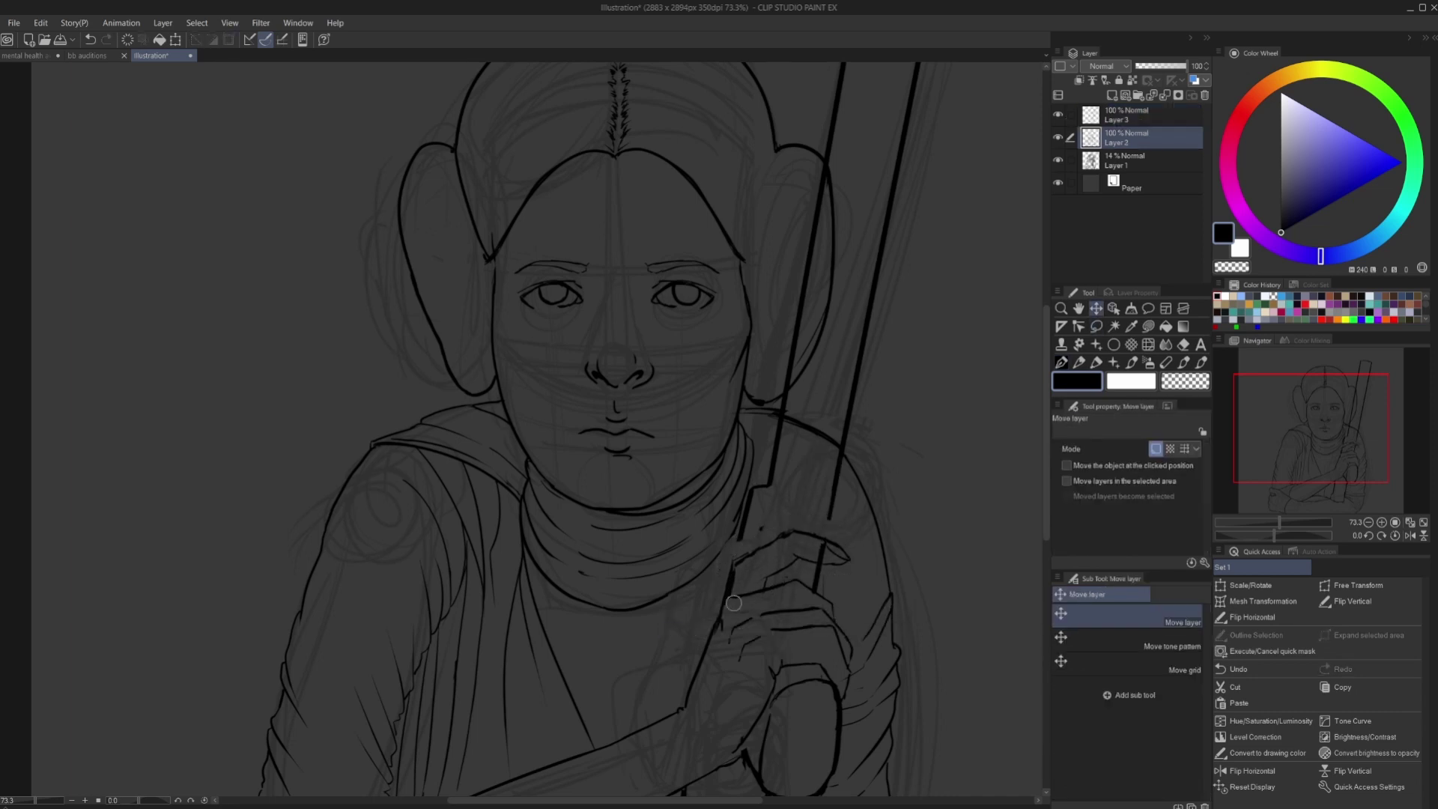
key("p")
key("alt+bracketright")
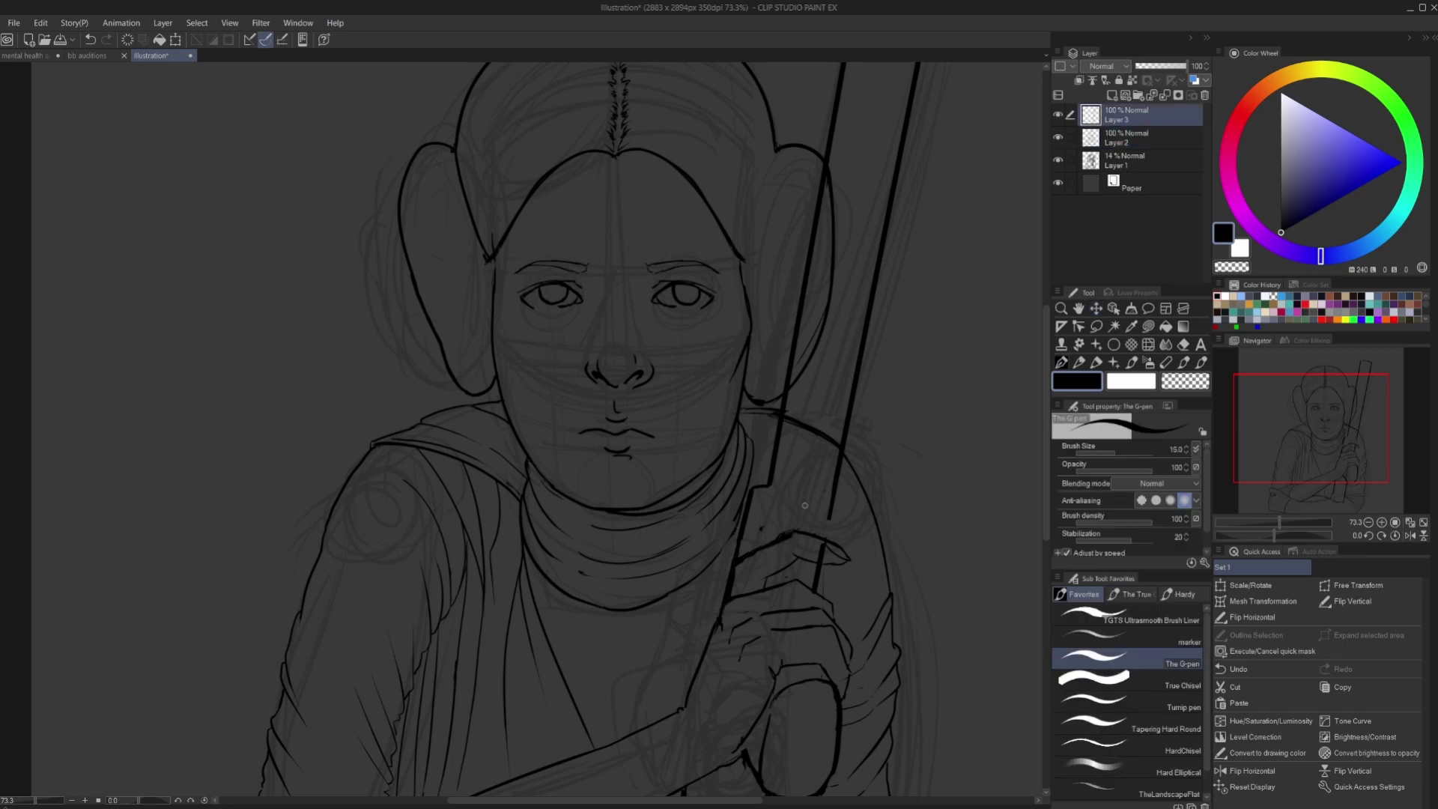
key("alt+bracketleft")
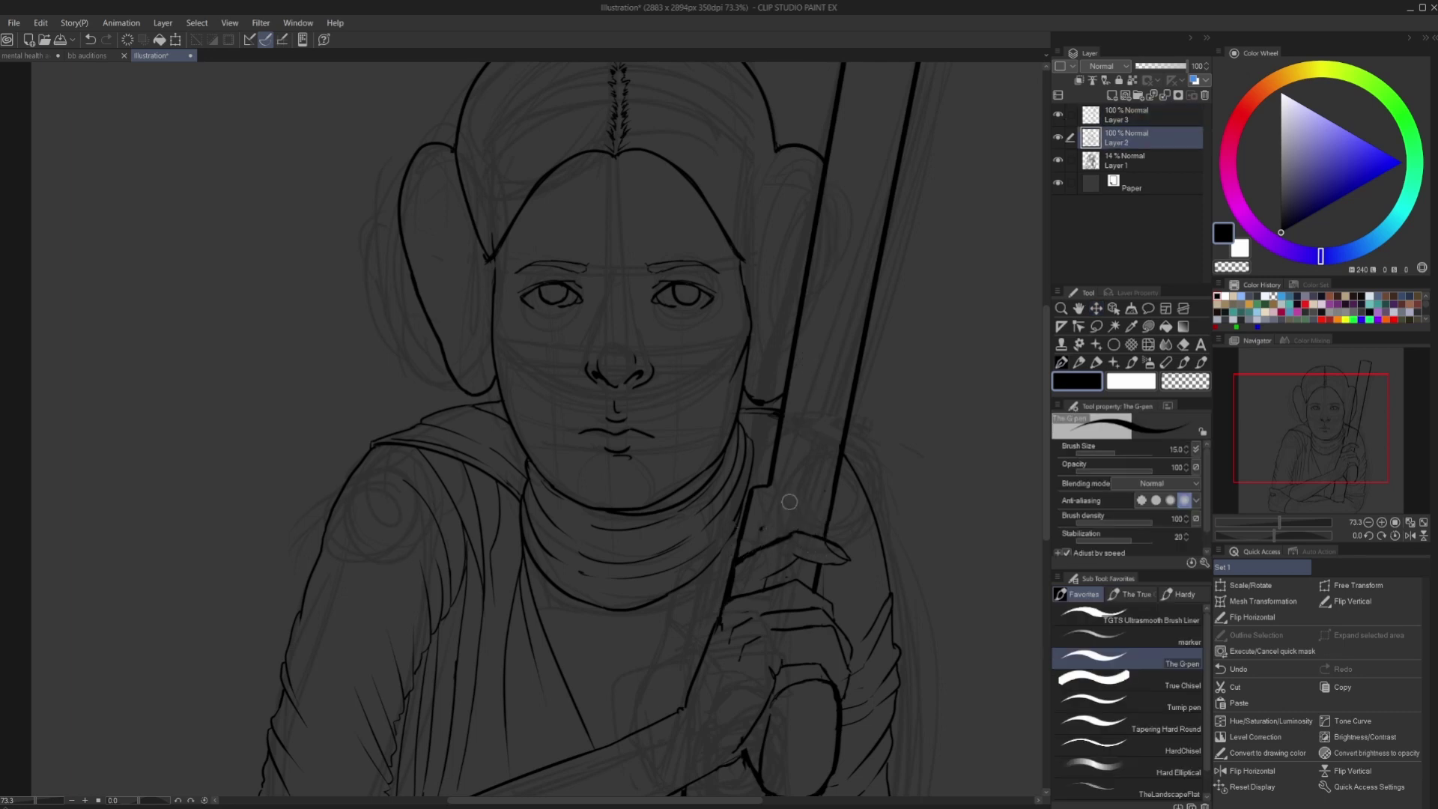
Step: Redraw the long line along the rifle barrel on Layer 3
scroll(784, 444, "down", 3)
scroll(779, 603, "up", 5)
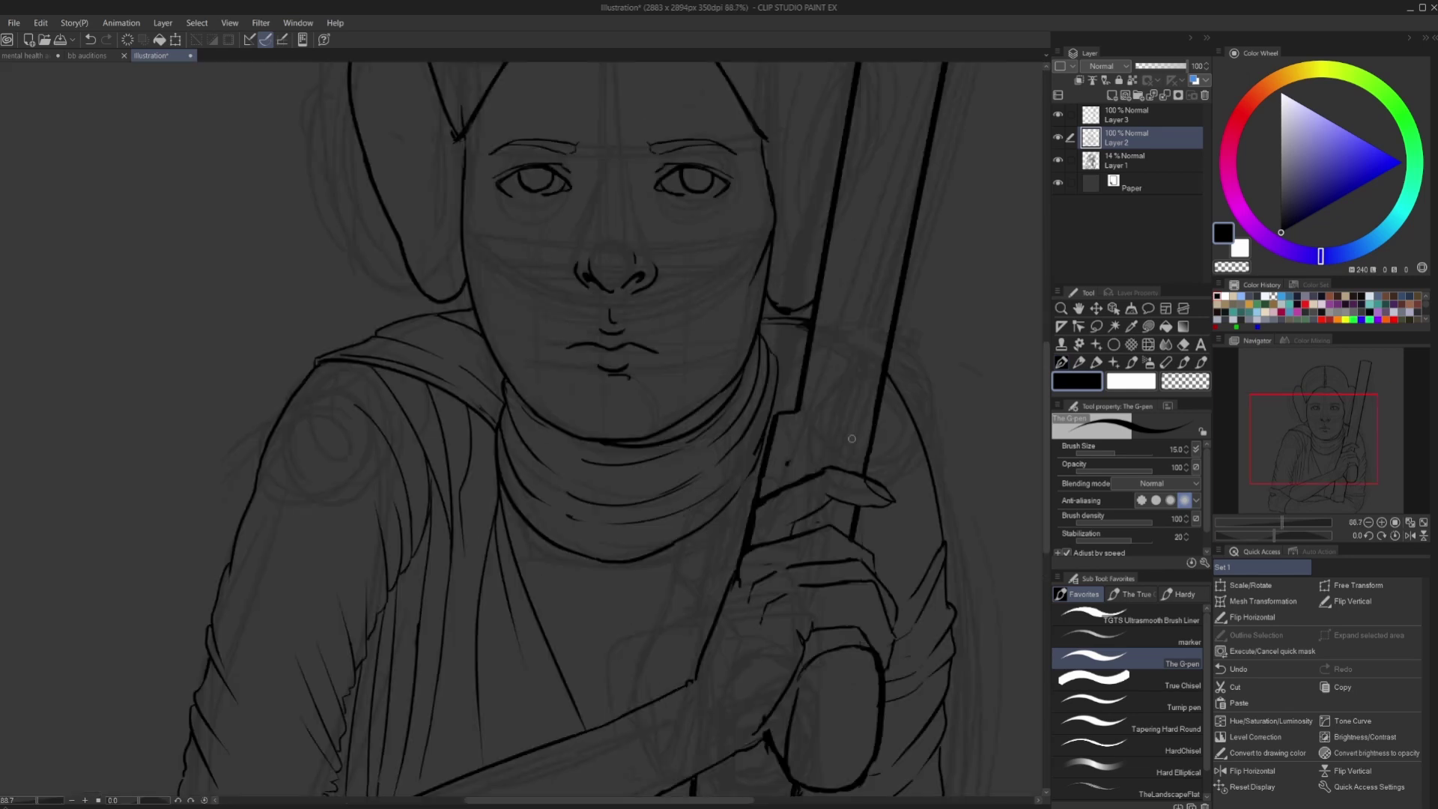
left_click_drag(854, 389, 823, 517)
key("ctrl+z")
key("alt+bracketright")
left_click_drag(839, 370, 849, 513)
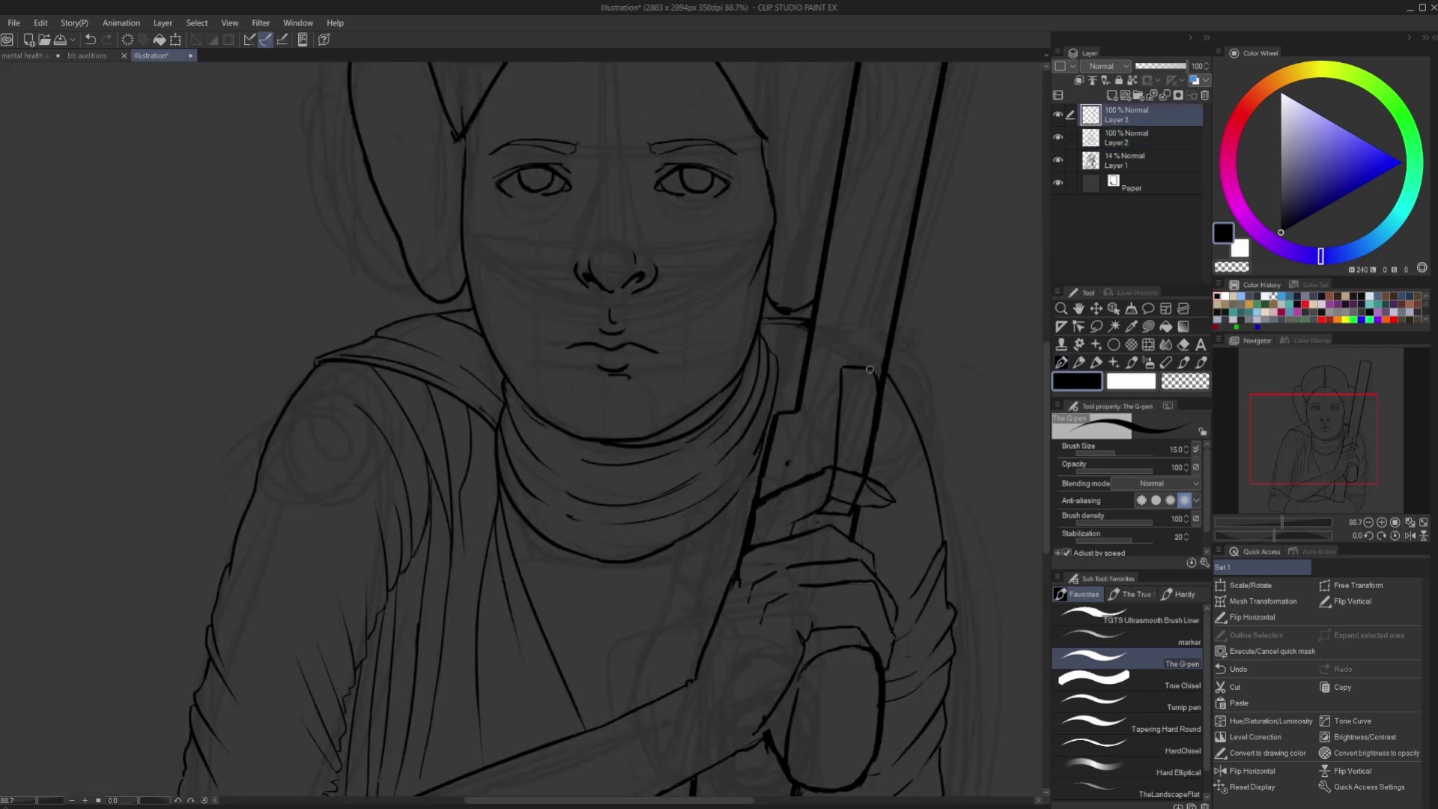
key("alt+bracketleft")
scroll(852, 468, "down", 2)
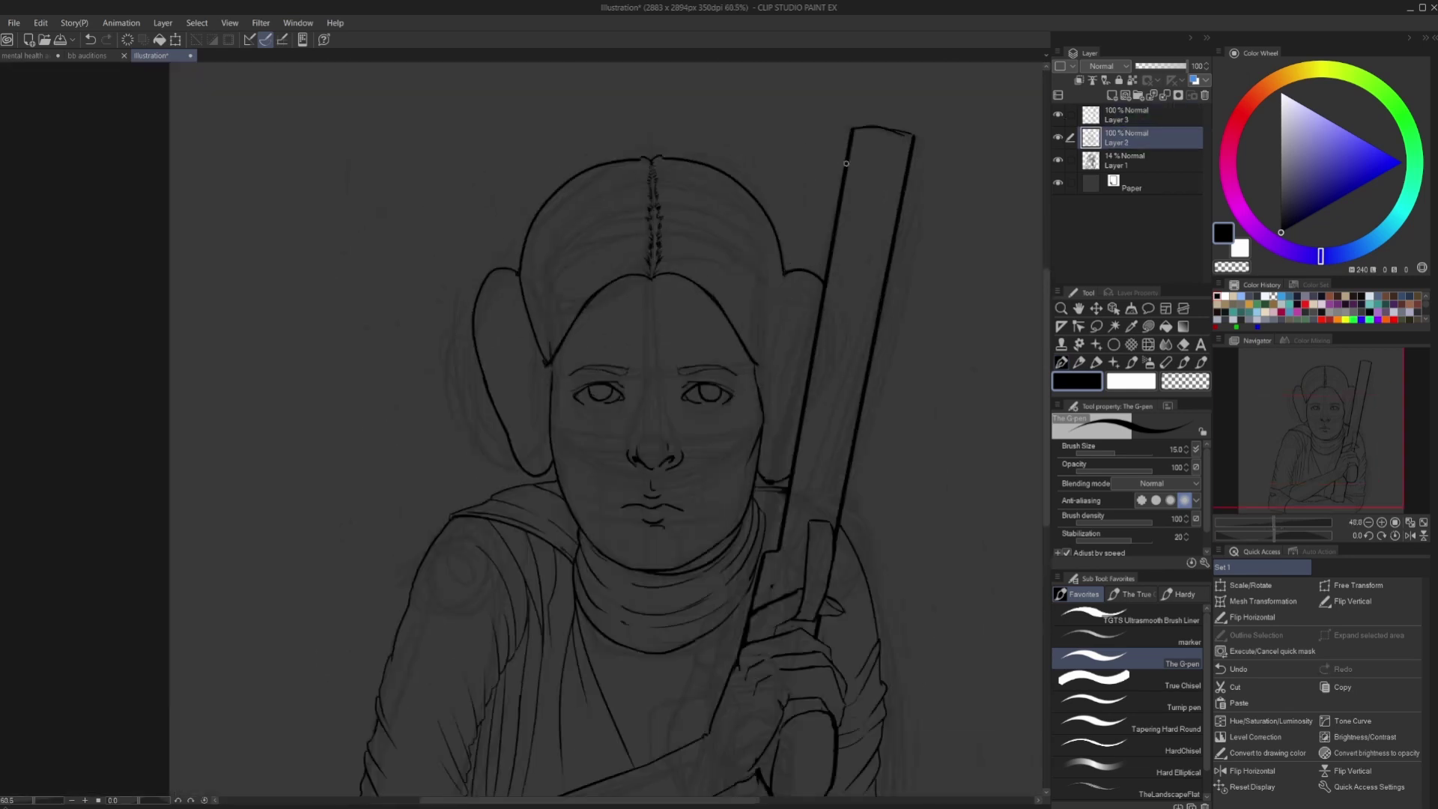
key("ctrl+z")
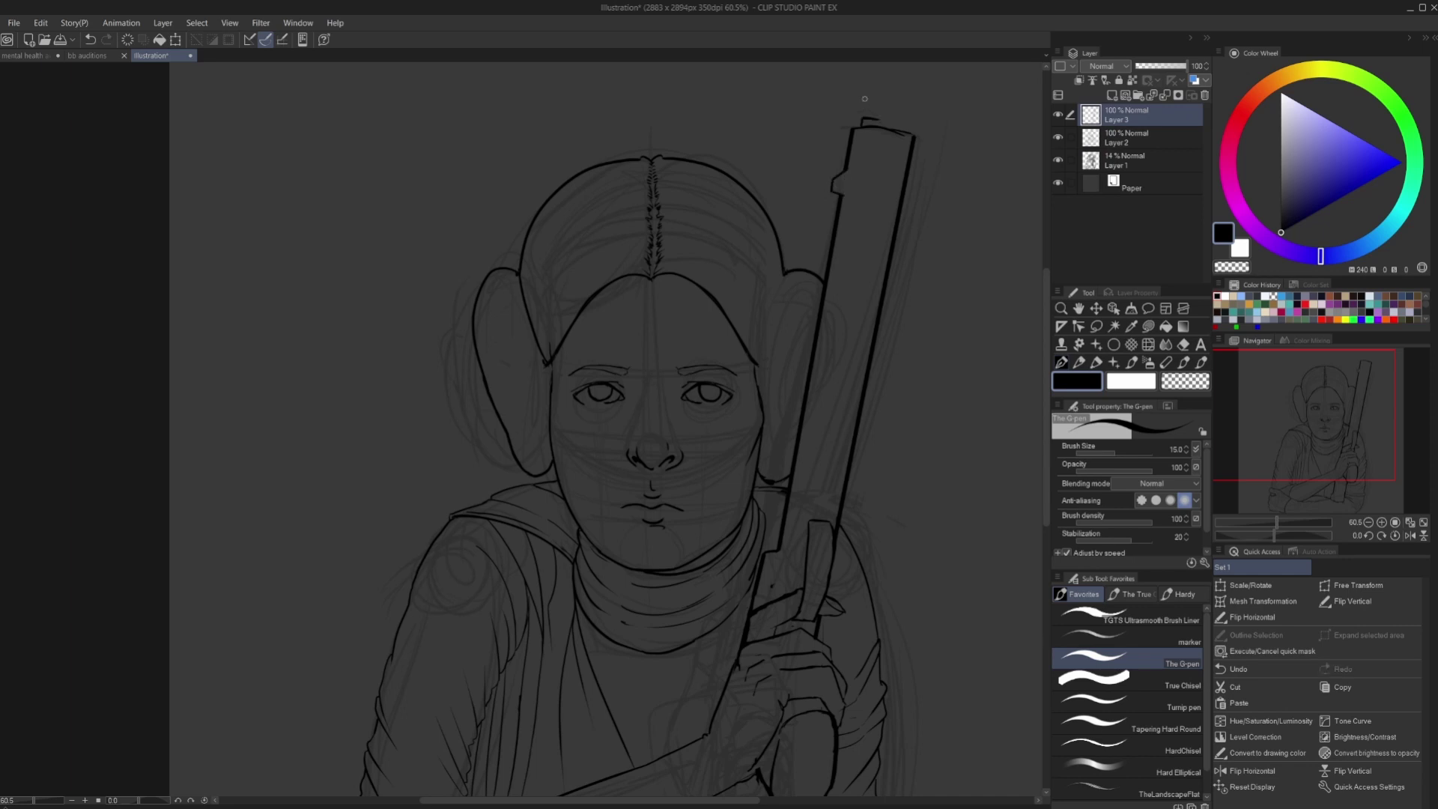
Step: Ink short strokes for the guard jutting out from the rifle's side
scroll(861, 151, "down", 3)
scroll(868, 404, "up", 6)
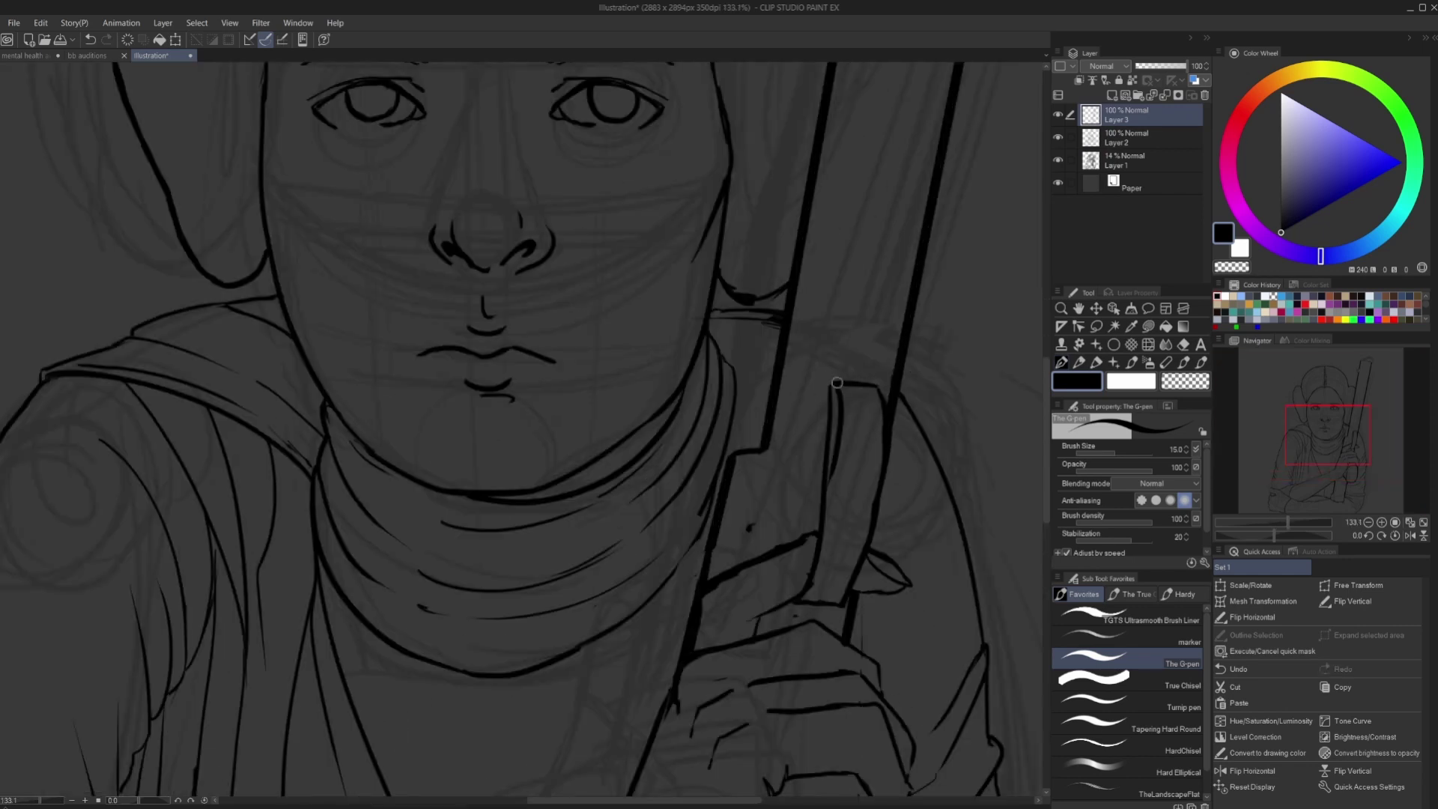
scroll(874, 414, "down", 3)
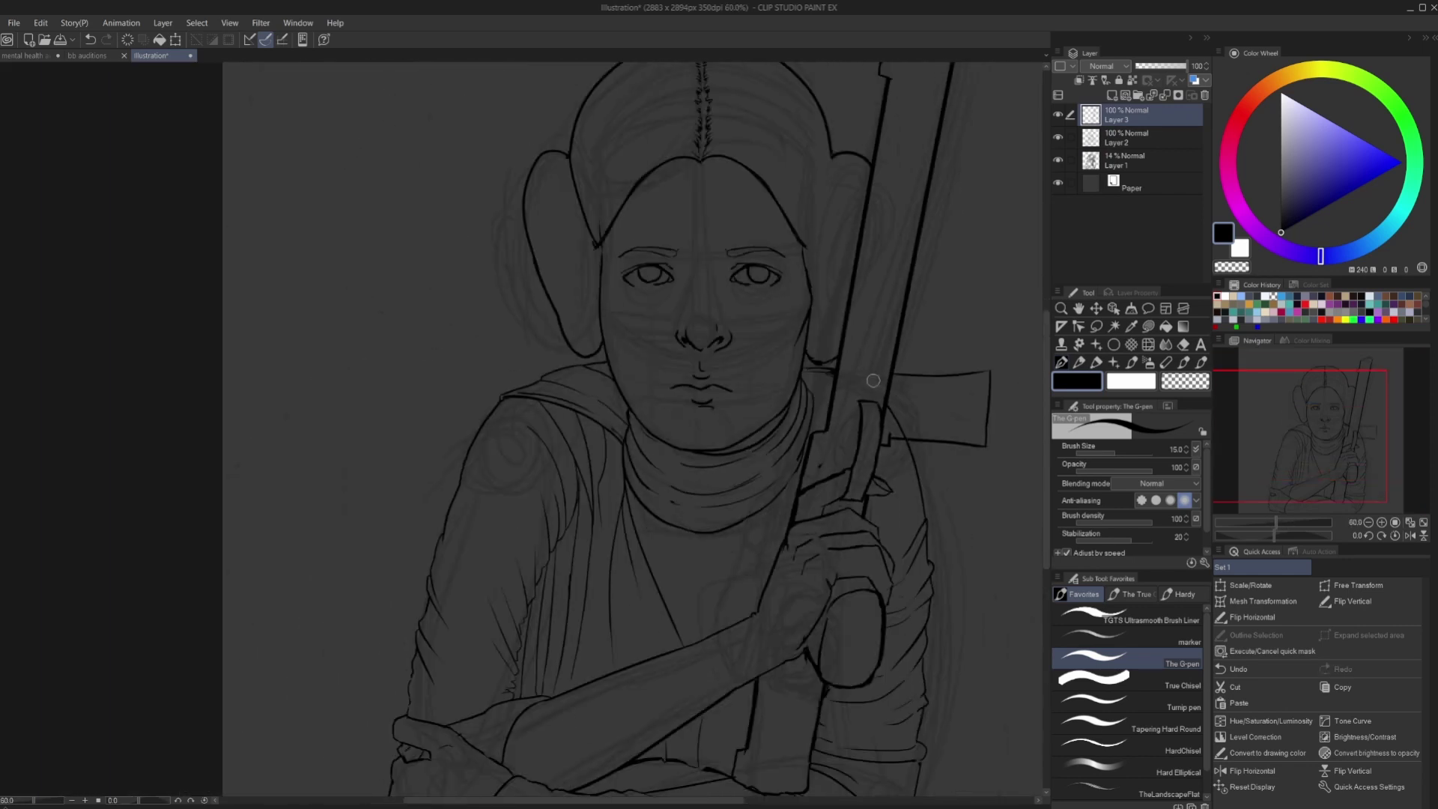
left_click_drag(889, 410, 903, 437)
left_click_drag(899, 347, 908, 374)
scroll(905, 405, "up", 3)
scroll(914, 412, "down", 4)
scroll(929, 420, "up", 2)
scroll(940, 424, "up", 2)
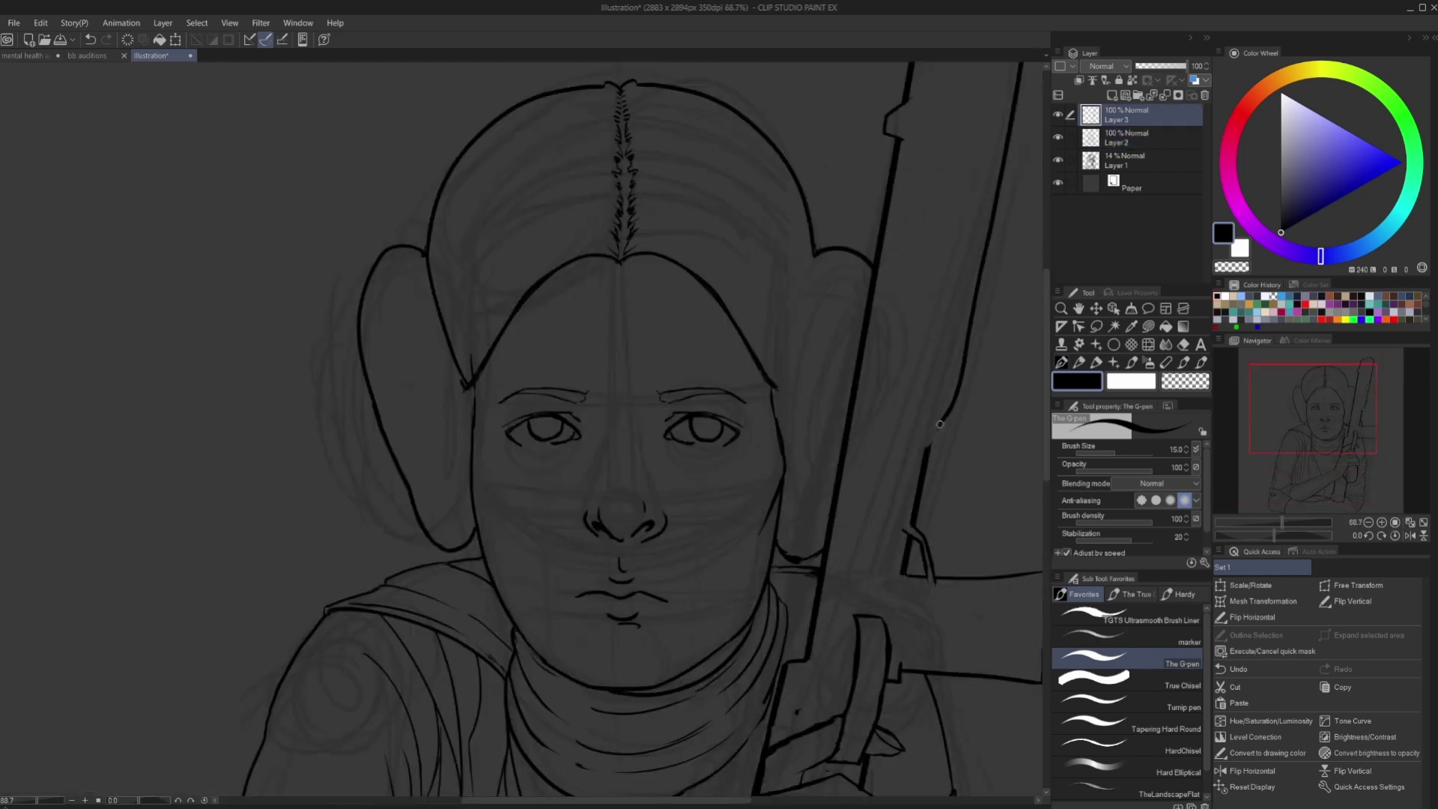
scroll(940, 424, "down", 5)
Step: Merge the rifle inks into Layer 2 and fill the rifle solid black
key("g")
key("ctrl+e")
left_click(827, 445)
left_click(803, 552)
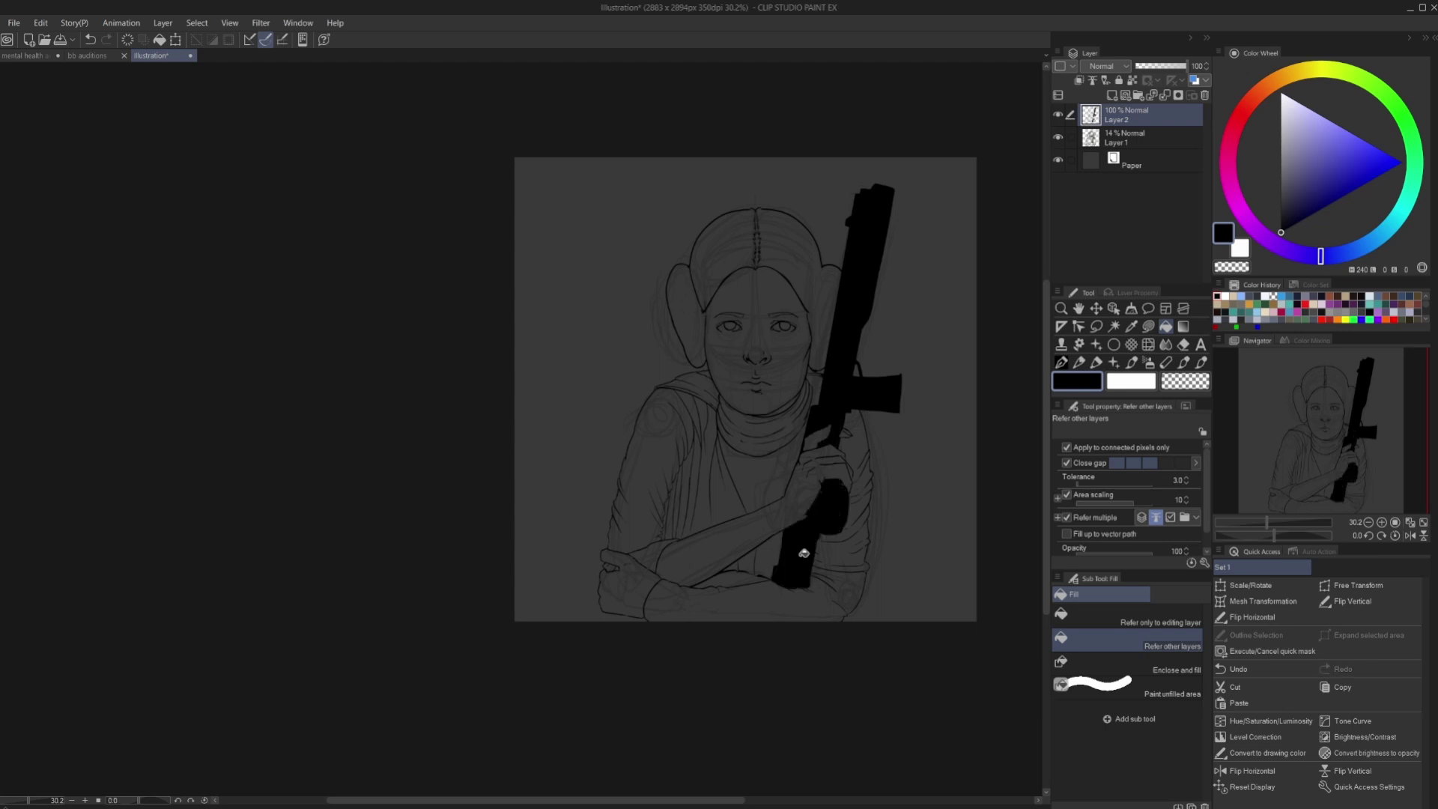
key("p")
Step: Hide the rough sketch layer and shift the line art up and right
scroll(804, 552, "up", 5)
scroll(802, 664, "down", 5)
key("ctrl+t")
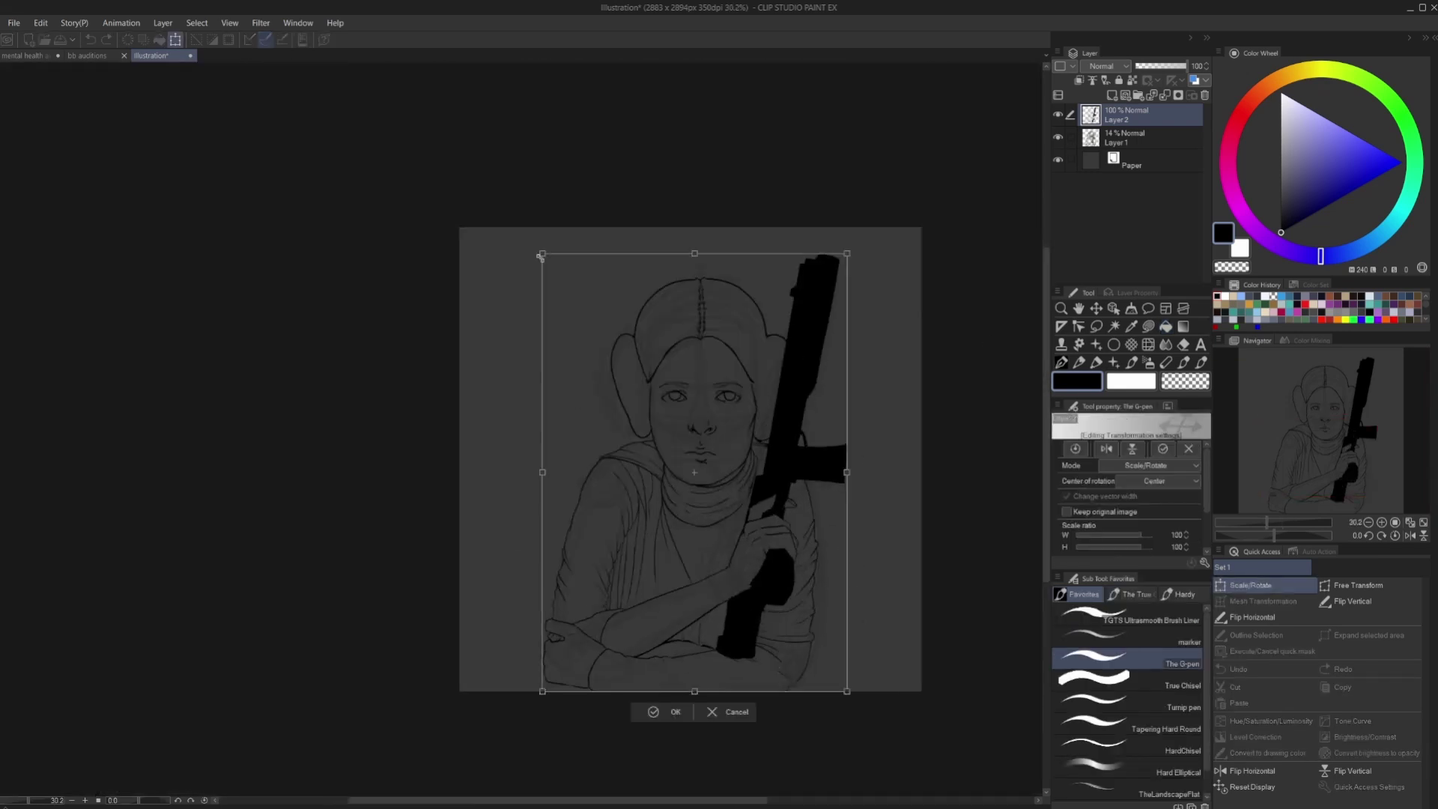
left_click(1057, 137)
key("k")
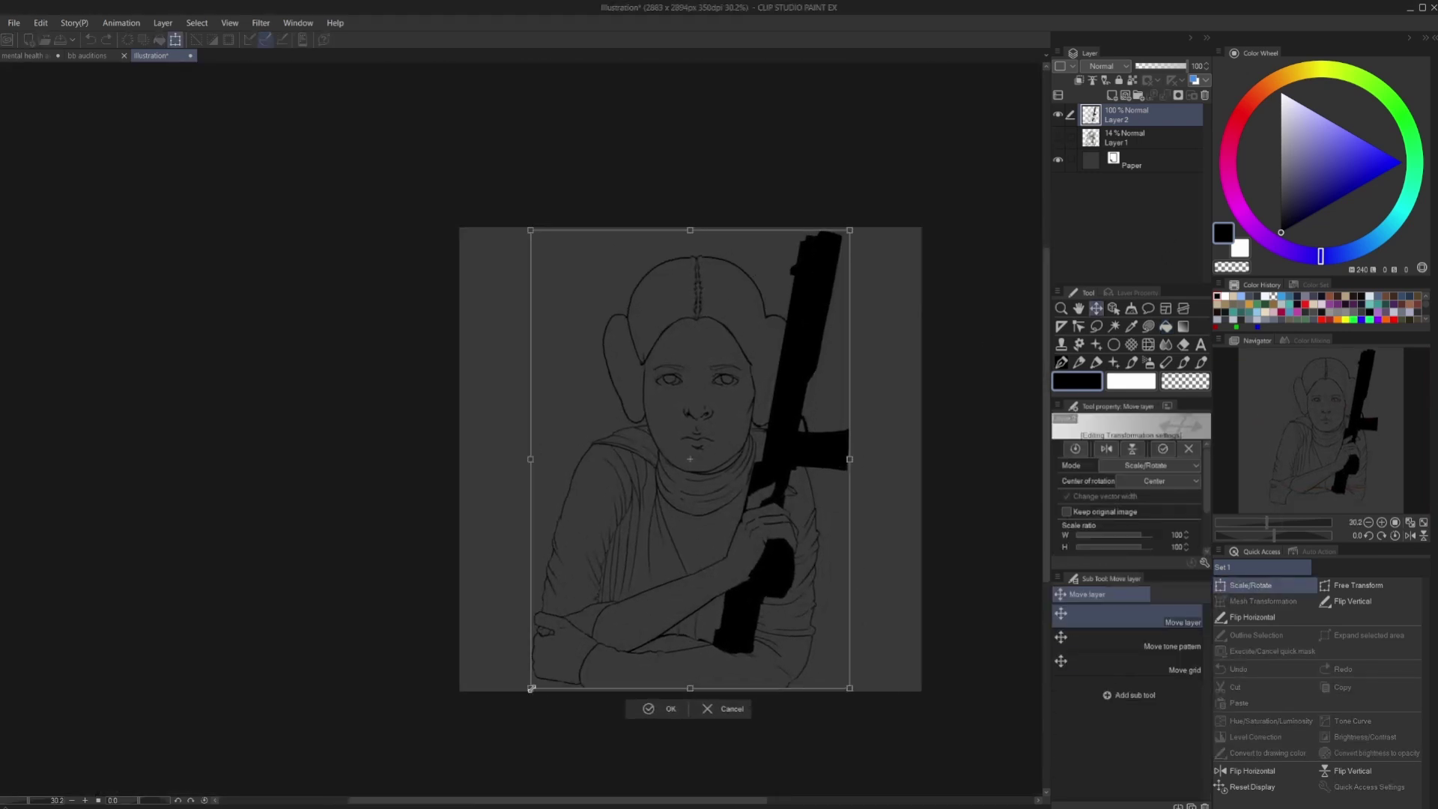
left_click_drag(620, 588, 646, 565)
key("p")
Step: Fill the hair solid black with the Fill tool
scroll(840, 524, "up", 2)
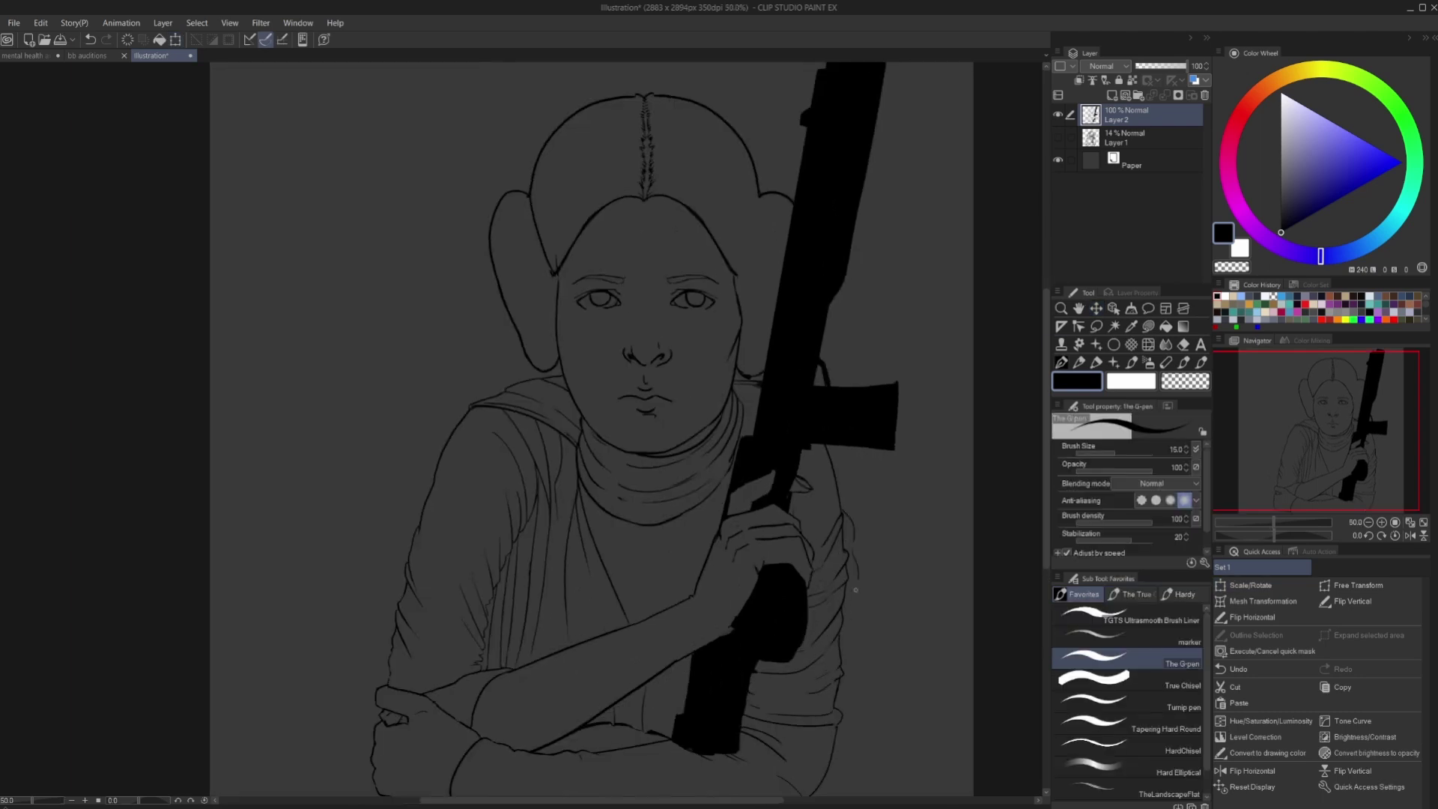
scroll(842, 618, "down", 3)
key("g")
left_click(718, 360)
Step: Set the Paper layer colour to grey-blue
scroll(749, 524, "up", 1)
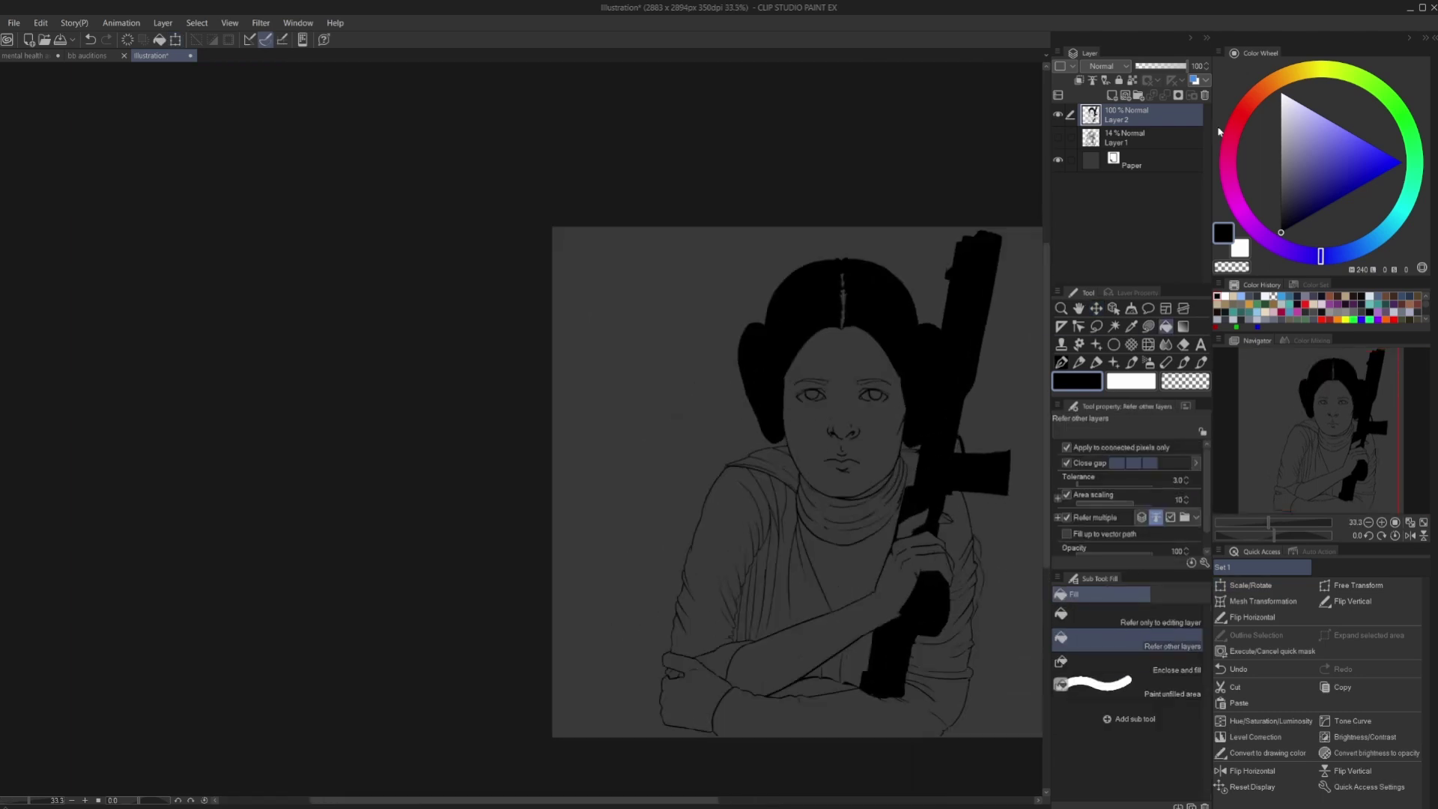
double_click(1090, 161)
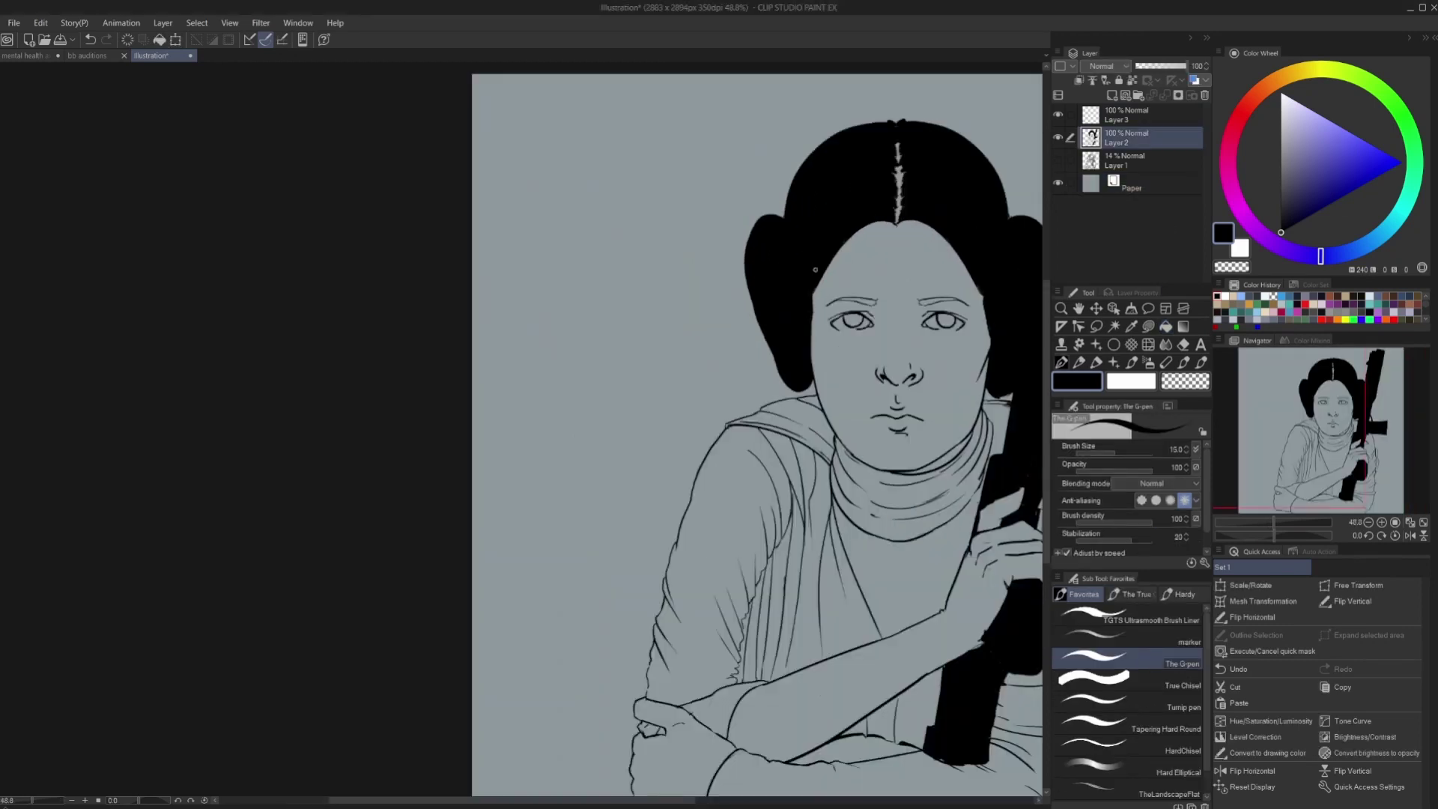
scroll(814, 270, "up", 3)
Step: Redraw both eyebrows with darker G-pen strokes
left_click_drag(860, 296, 926, 288)
left_click_drag(597, 300, 674, 292)
left_click_drag(555, 296, 613, 288)
scroll(623, 377, "down", 2)
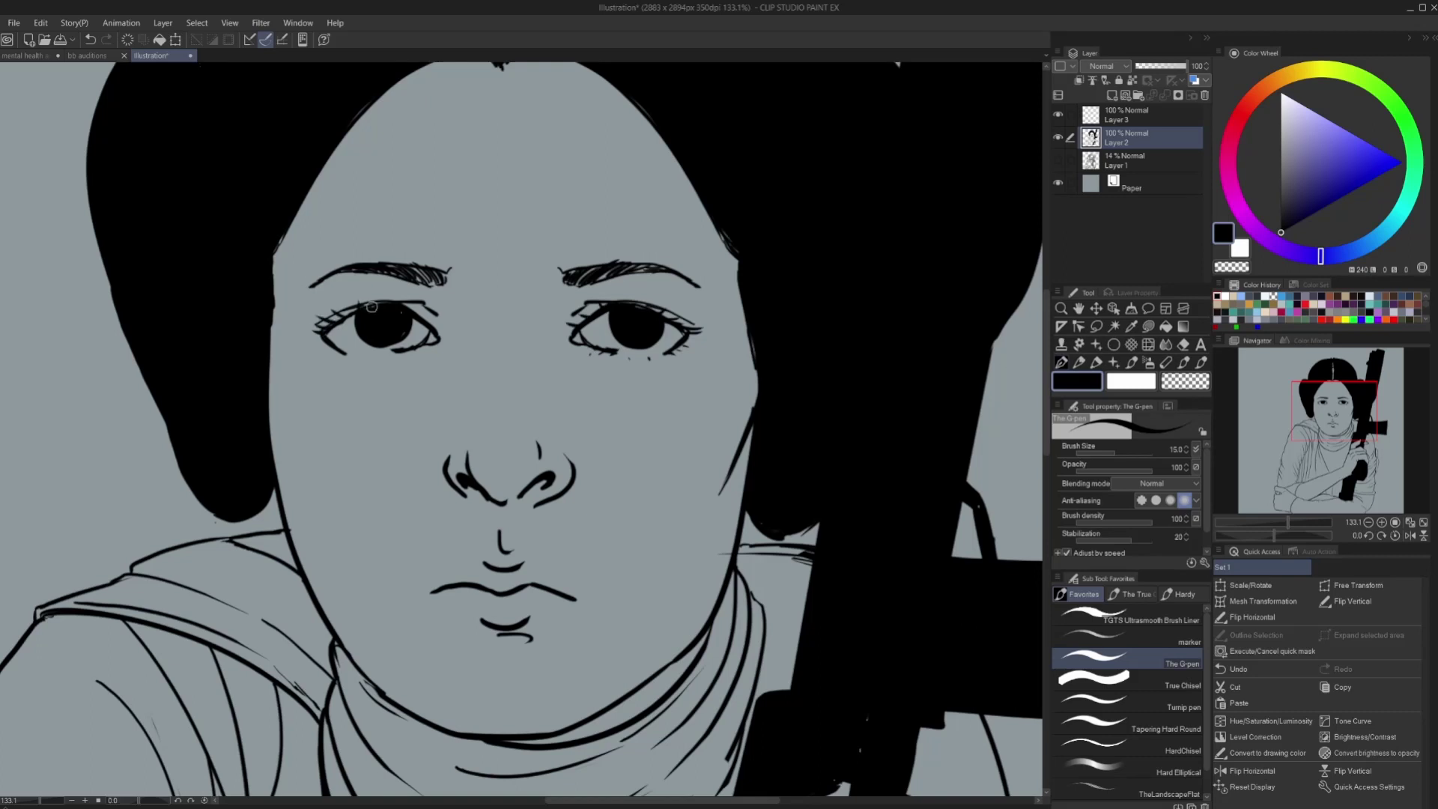
key("ctrl+0")
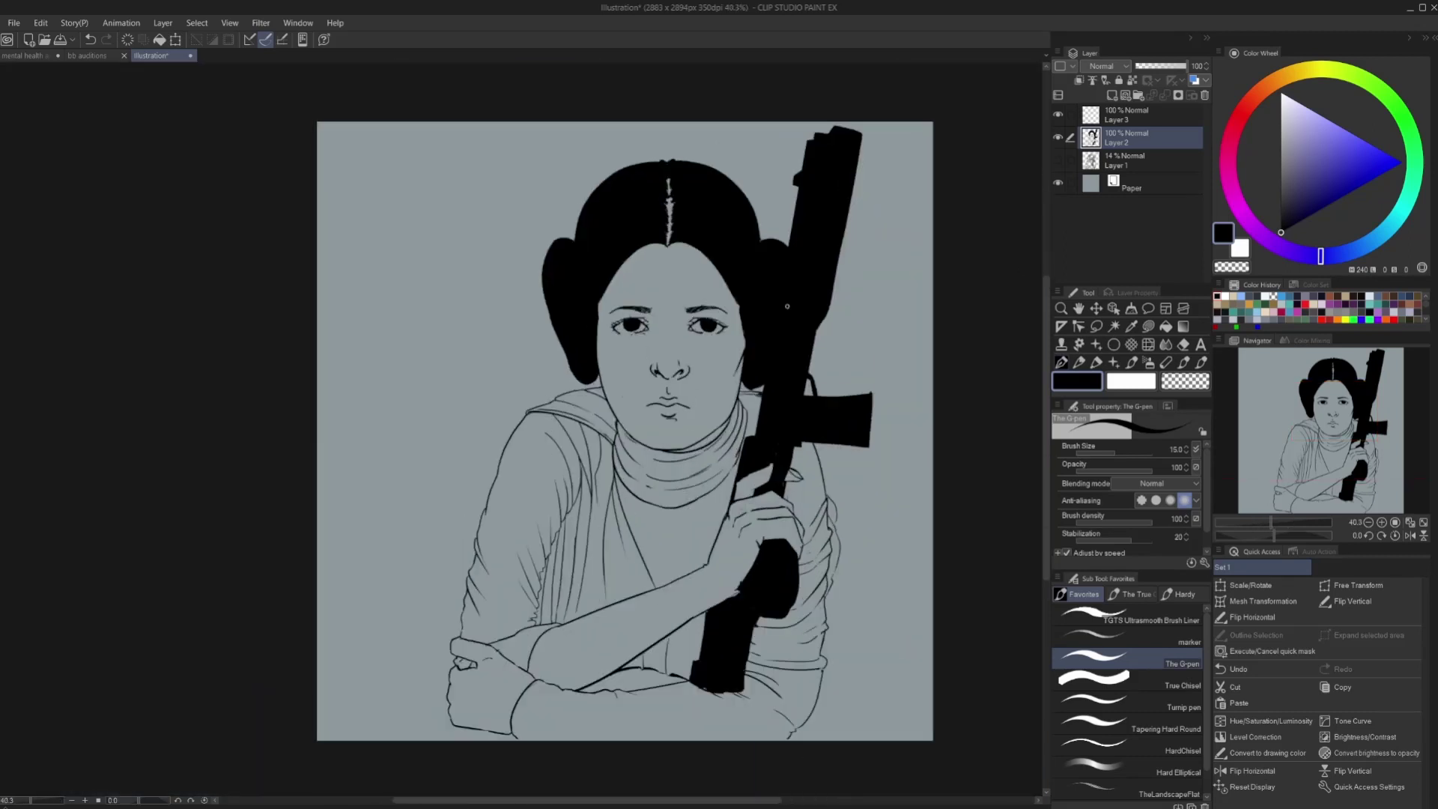
Step: Carve light highlight strands into the hair using transparent colour, rotating the view
left_click(1232, 265)
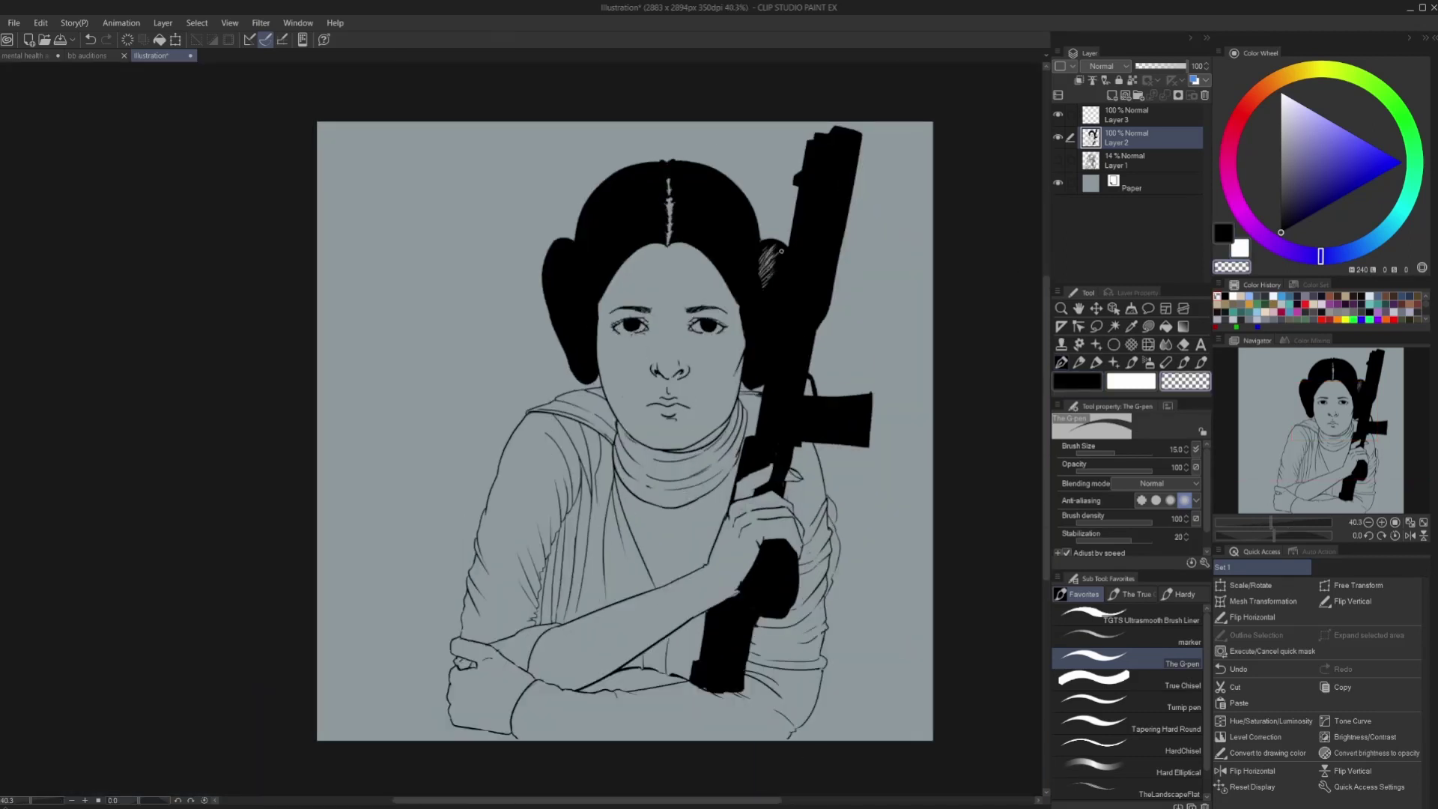
key("minus")
scroll(695, 210, "up", 2)
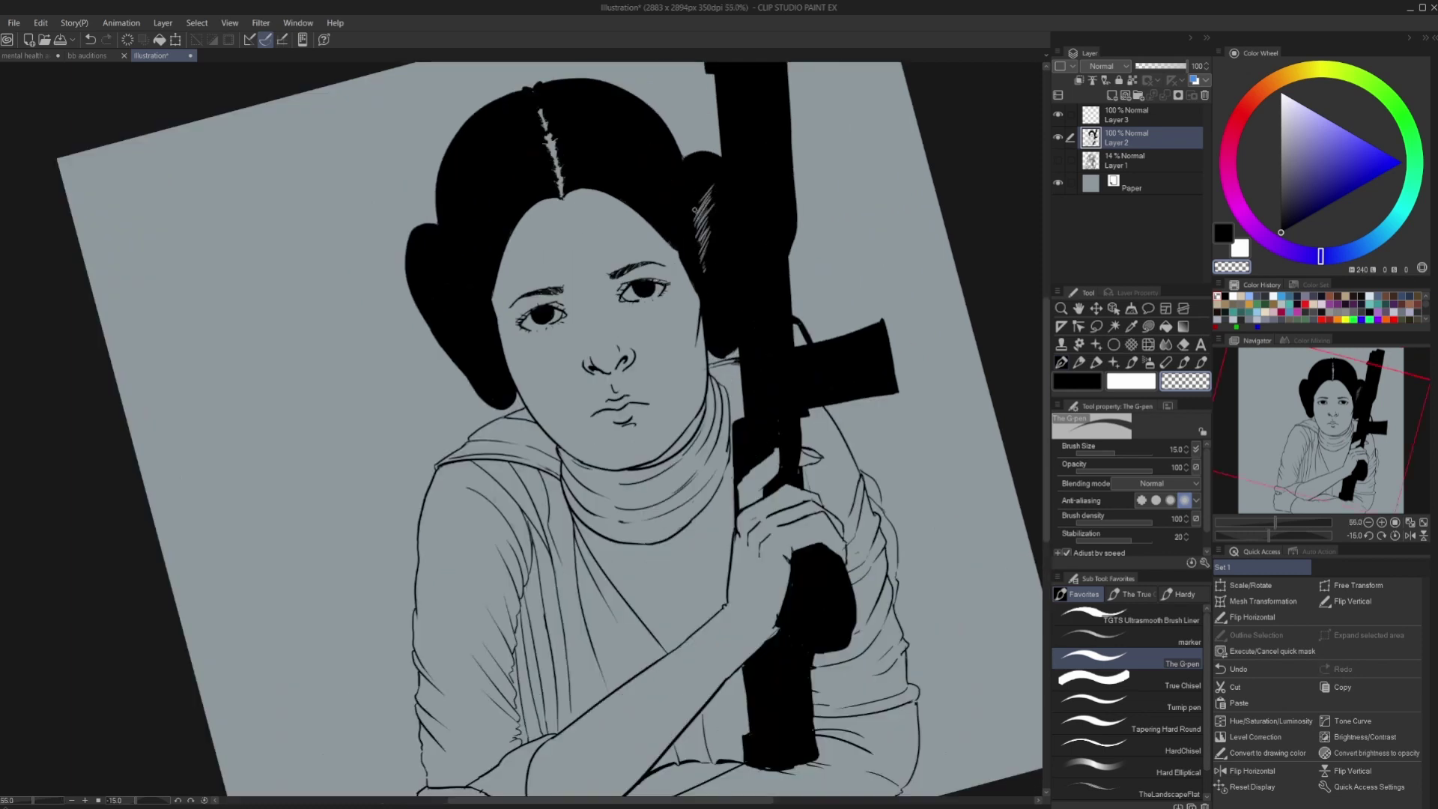
key("ctrl+0")
left_click_drag(695, 211, 790, 368)
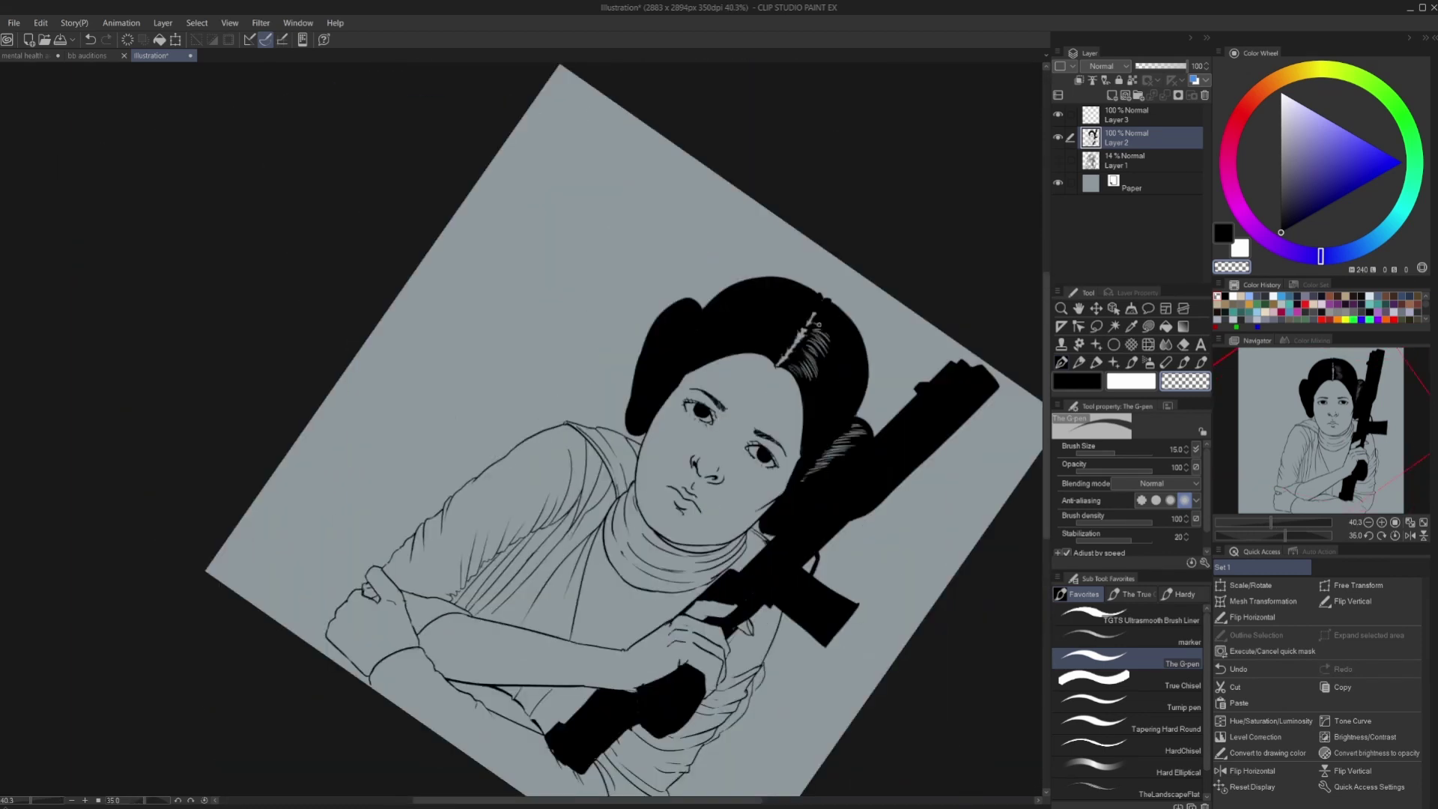
left_click_drag(790, 314, 688, 194)
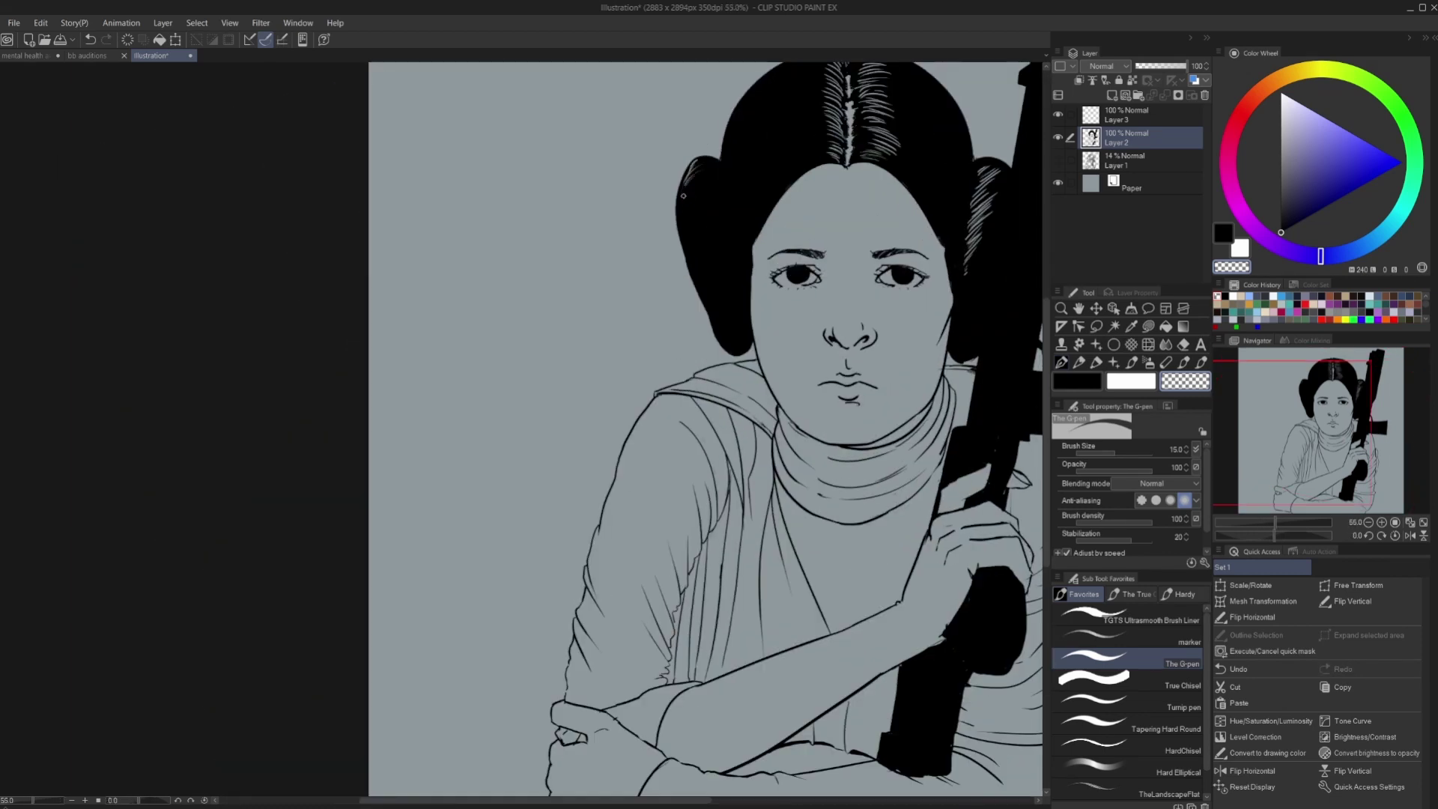
key("ctrl+0")
key("minus")
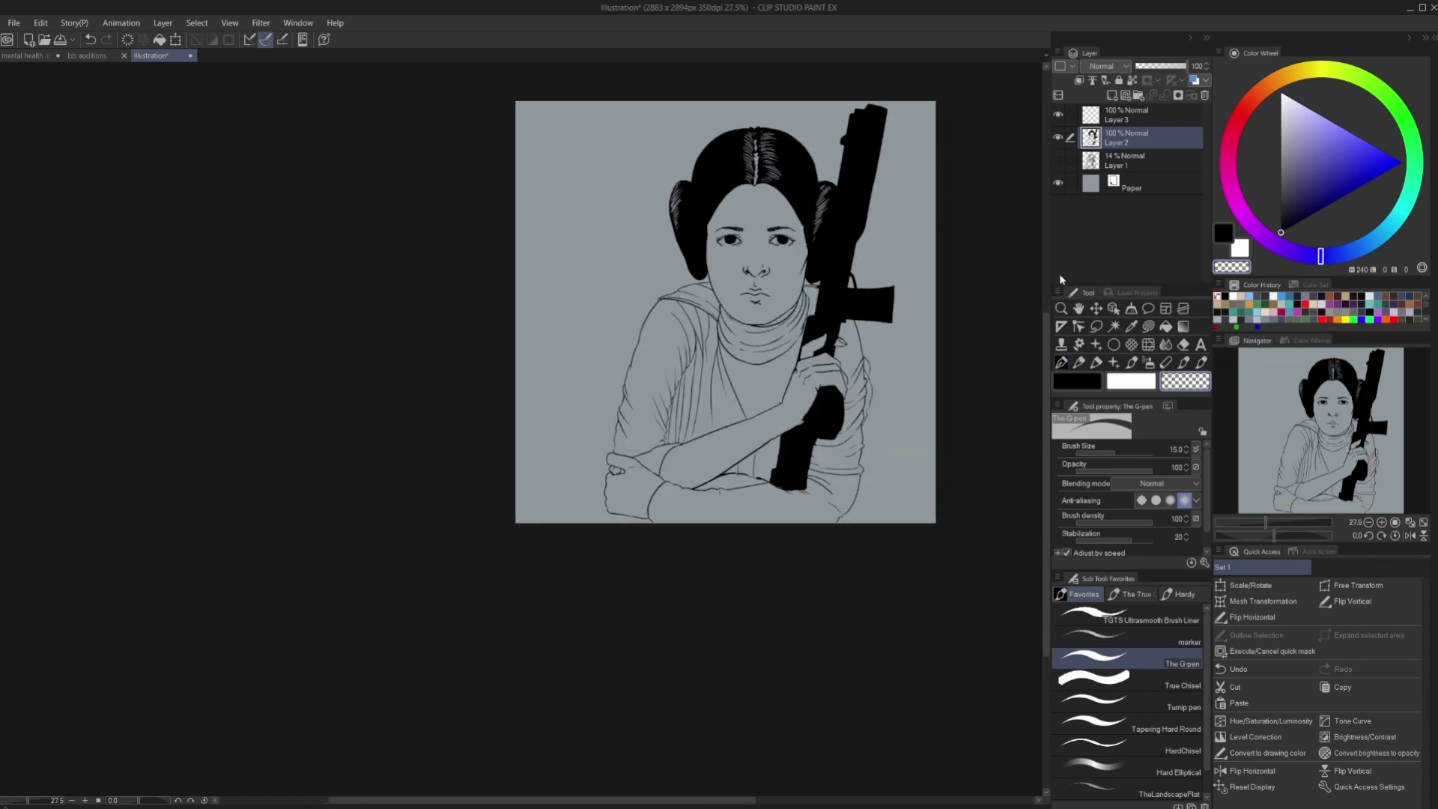
Step: Add a mirrored grey-blue gradient backdrop on new Layer 4, above and below
left_click(1096, 188)
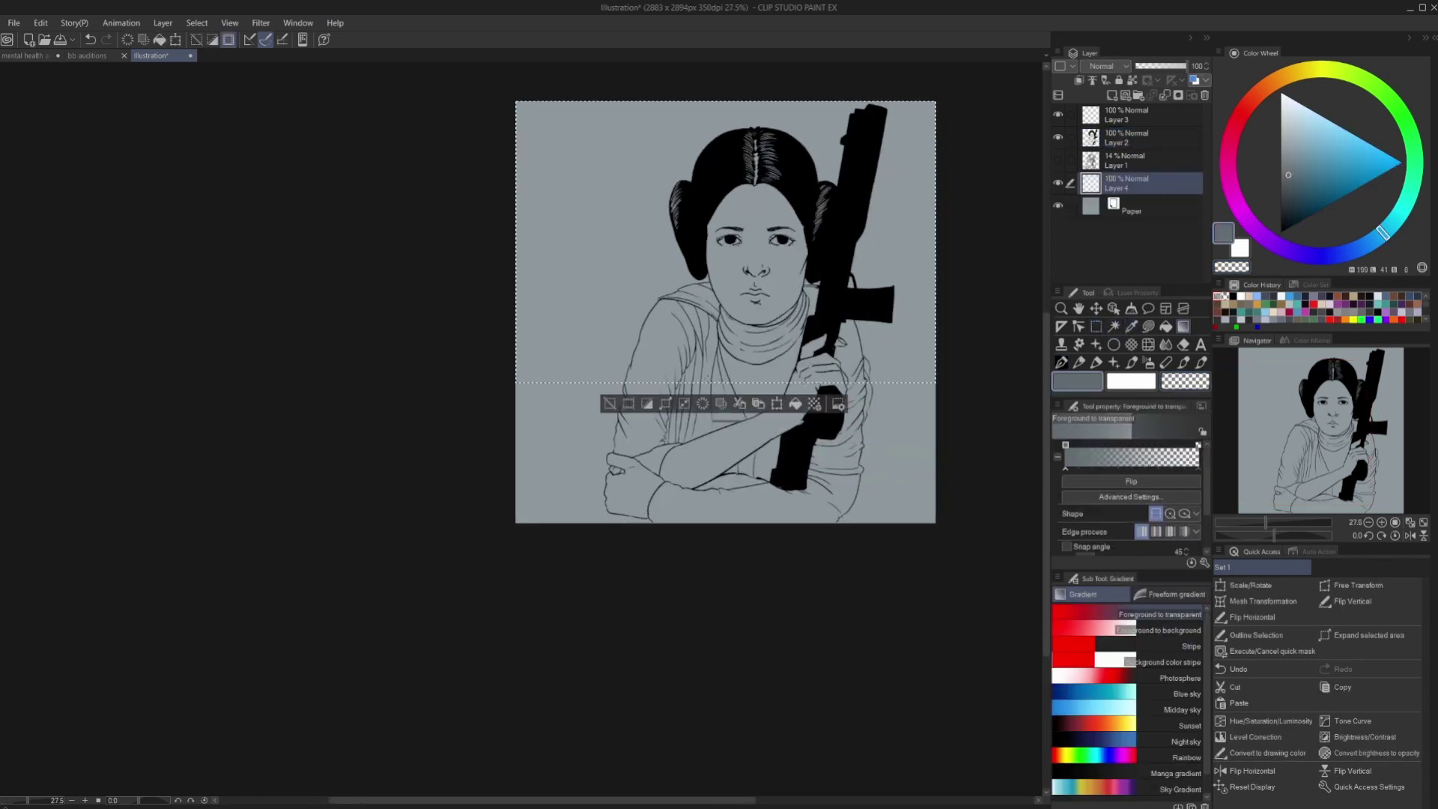
left_click_drag(725, 382, 725, 225)
key("ctrl+j")
left_click_drag(674, 382, 671, 510)
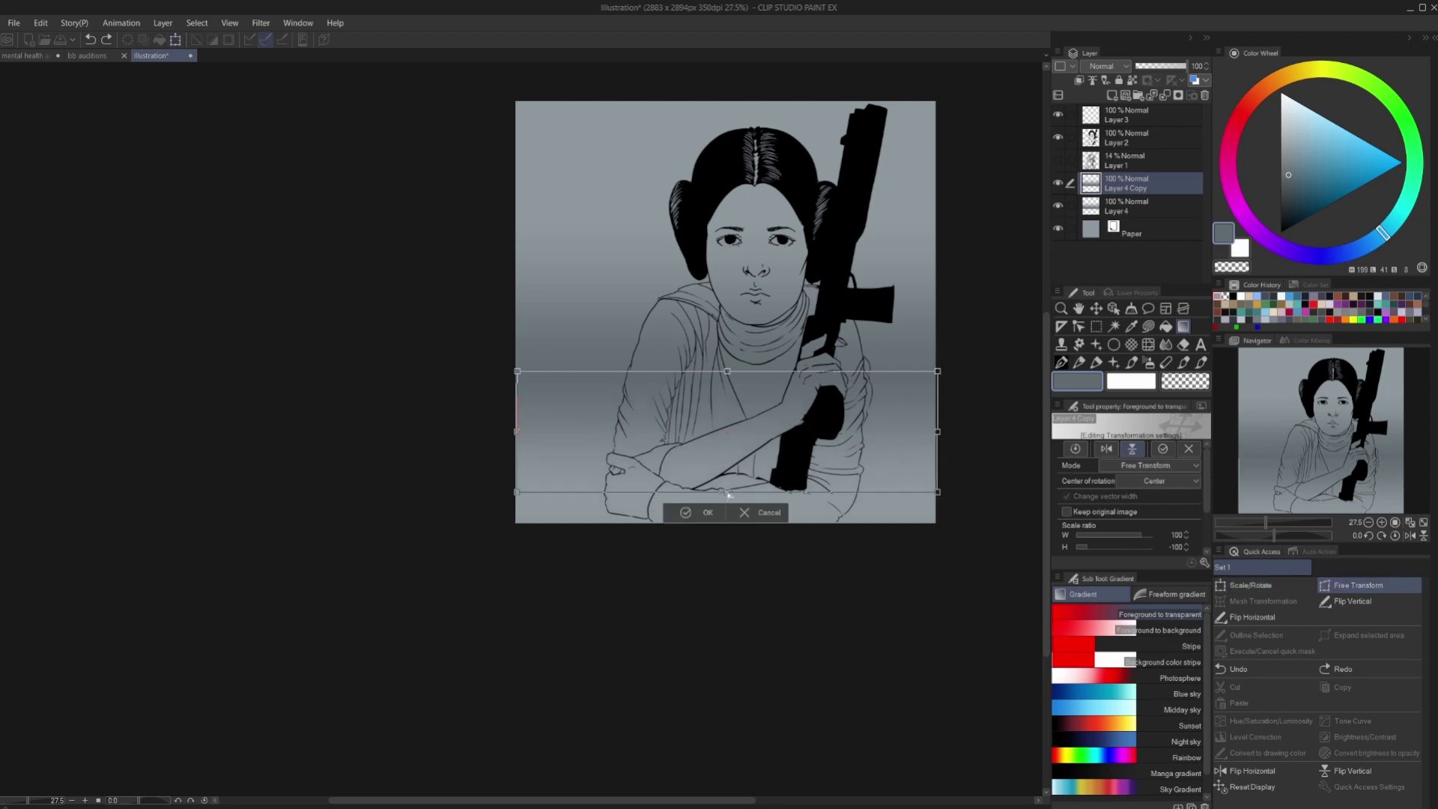
left_click(1095, 309)
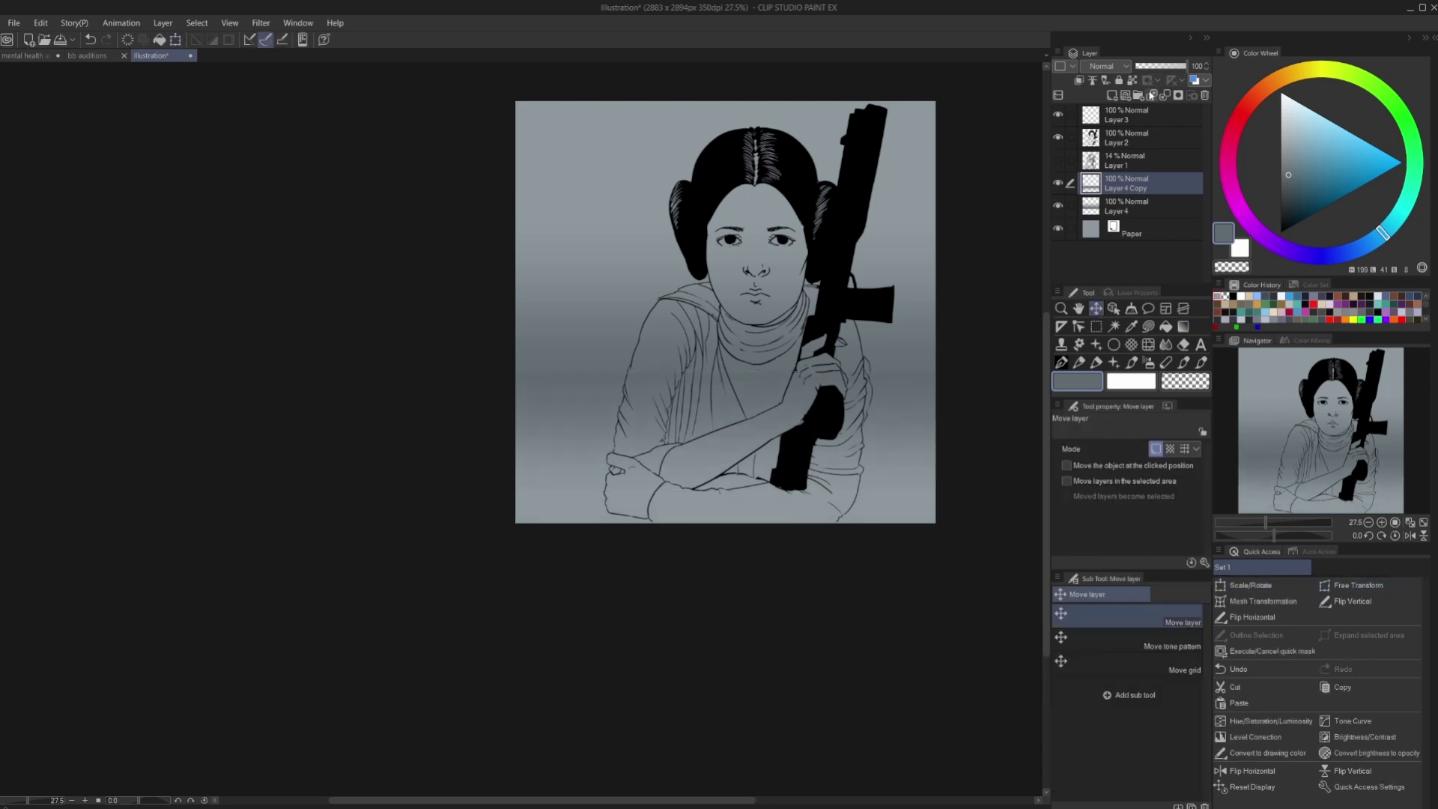
left_click(1150, 95)
key("p")
scroll(698, 298, "up", 5)
Step: Add a short black ink stroke on the line art layer
key("alt+bracketright")
key("alt+bracketright")
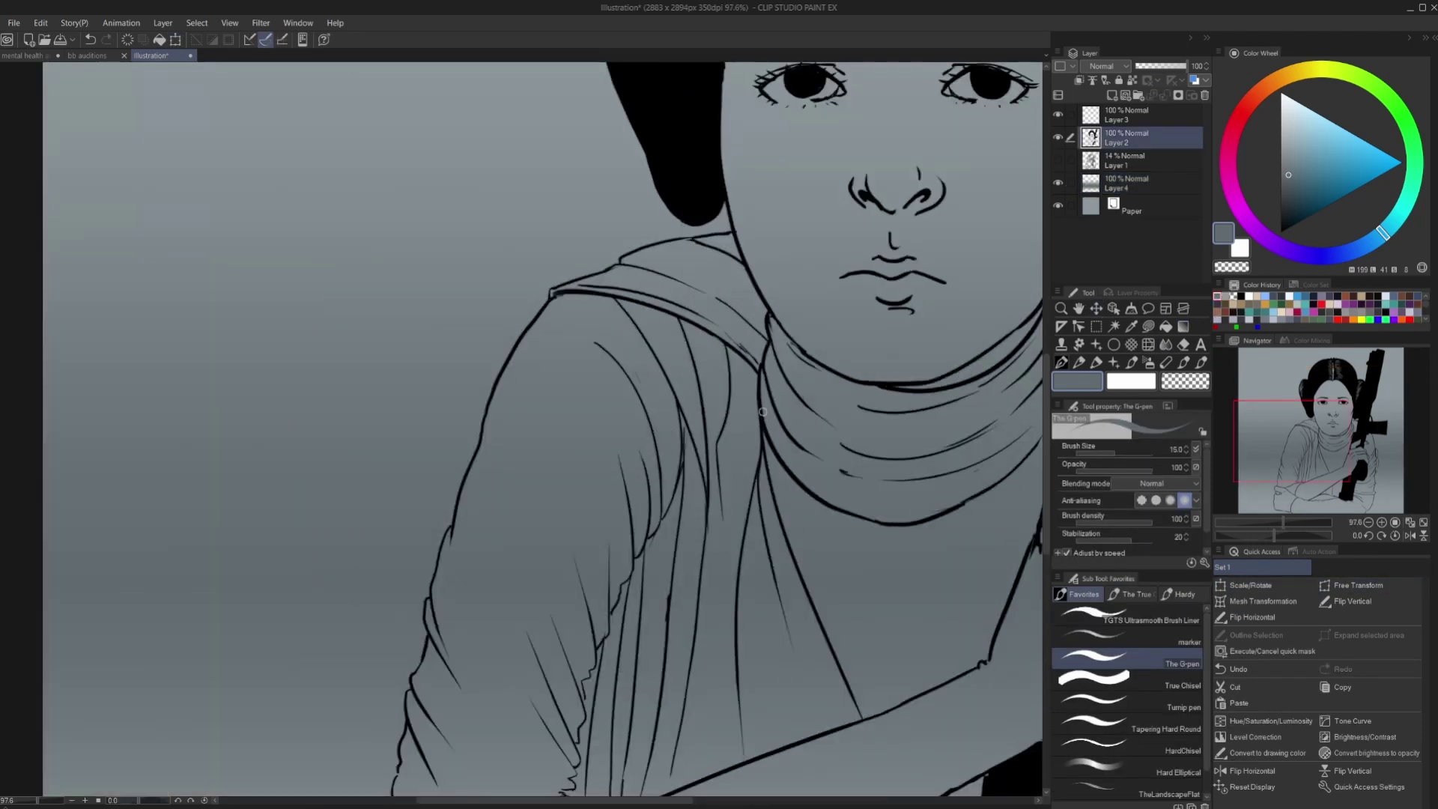
left_click(762, 411, "alt")
left_click_drag(721, 338, 728, 377)
scroll(692, 325, "down", 5)
scroll(839, 299, "up", 6)
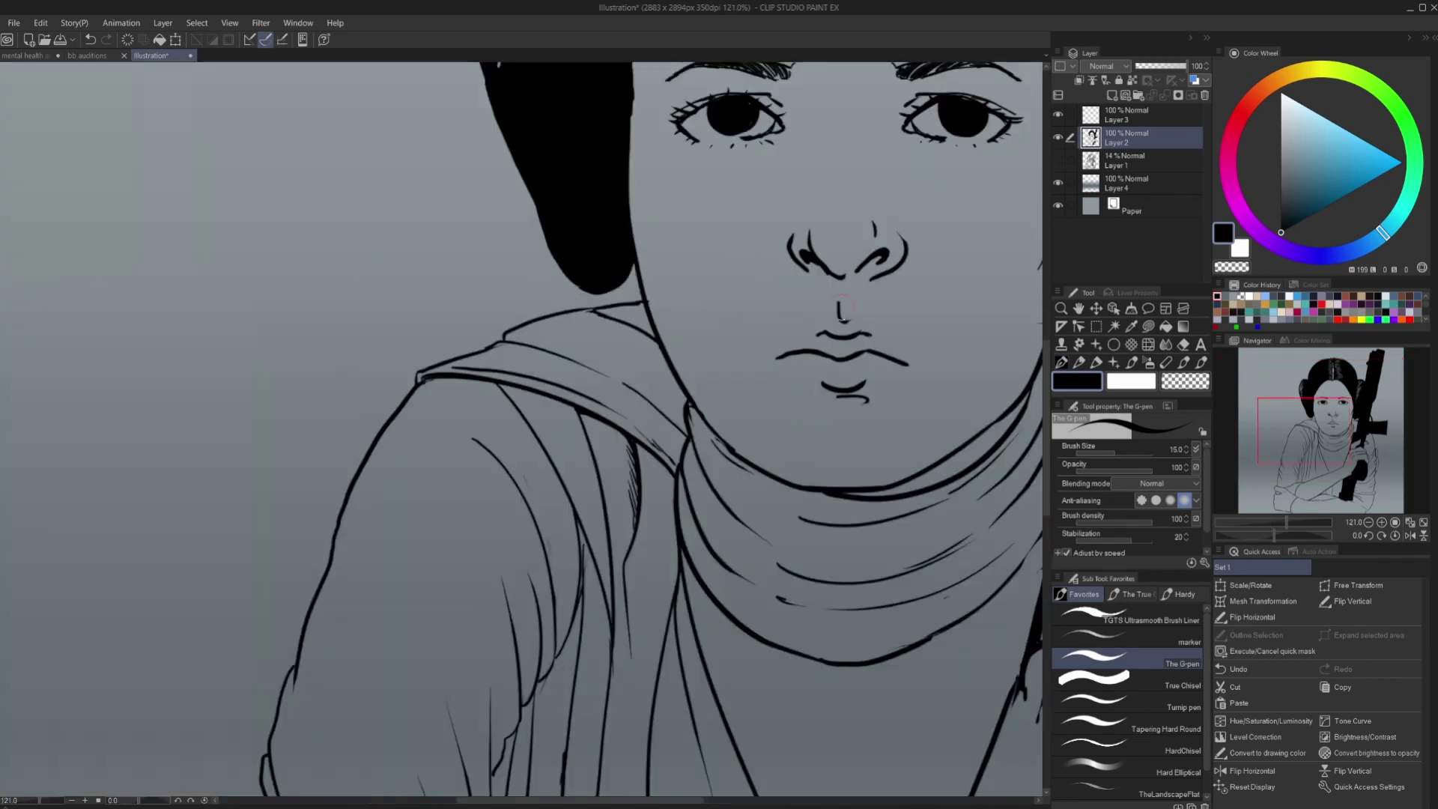
Step: Freehand-select the mouth area and resize it
left_click(1095, 327)
left_click_drag(839, 286, 845, 333)
key("ctrl+t")
key("Return")
scroll(844, 315, "down", 5)
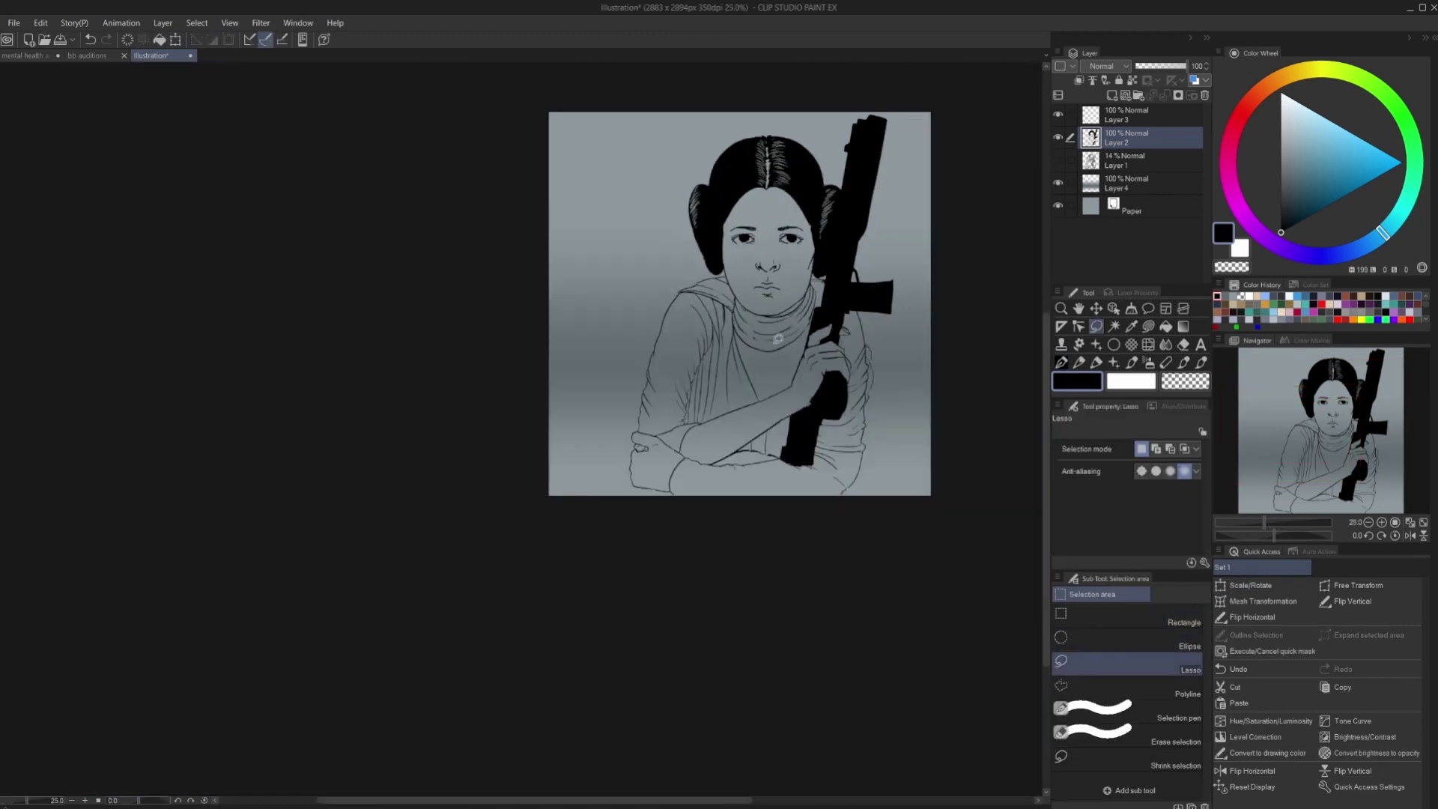
key("p")
Step: Hatch short shadow strokes along the neck beside the rifle
scroll(670, 279, "up", 5)
scroll(670, 278, "down", 2)
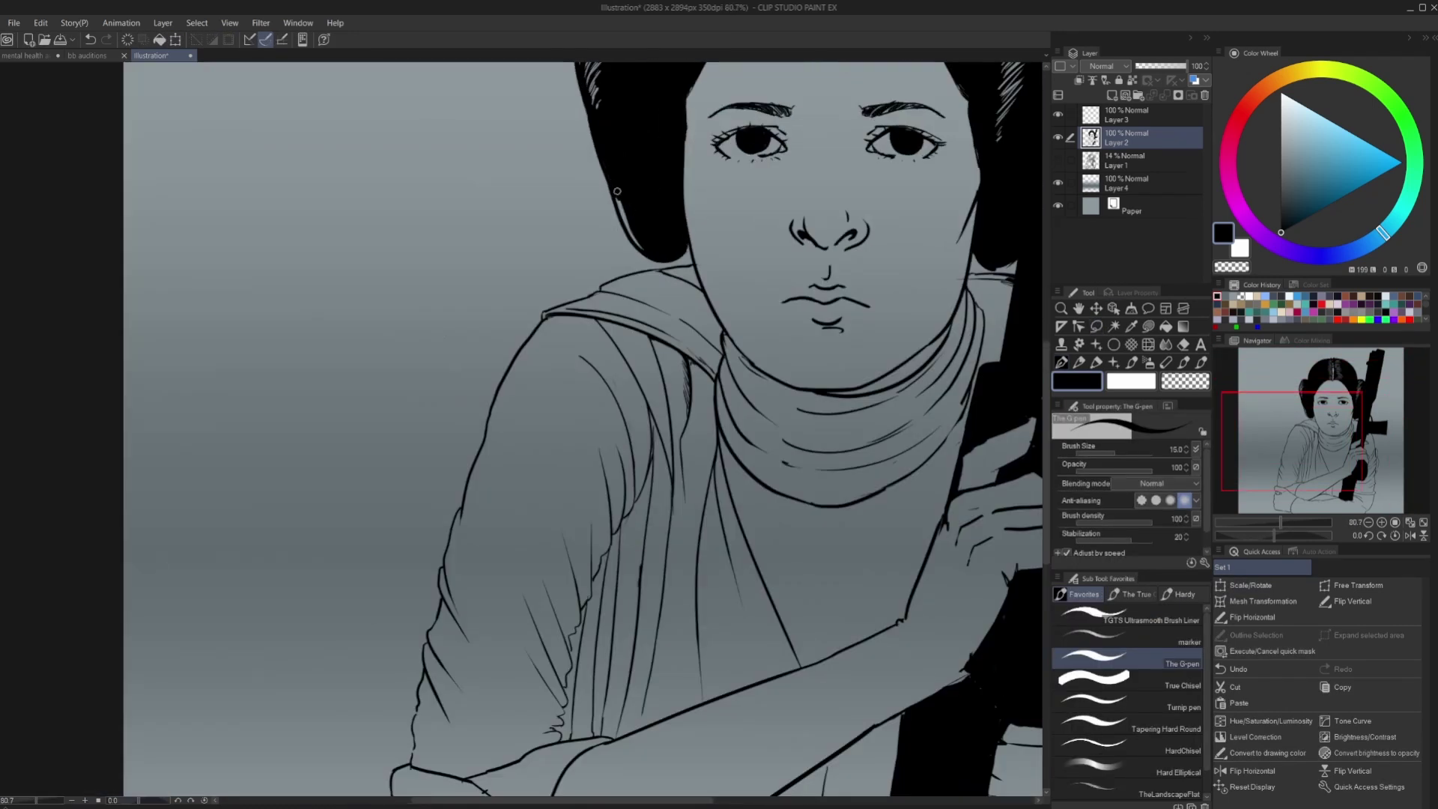
scroll(617, 191, "down", 5)
scroll(862, 266, "up", 4)
scroll(862, 266, "up", 2)
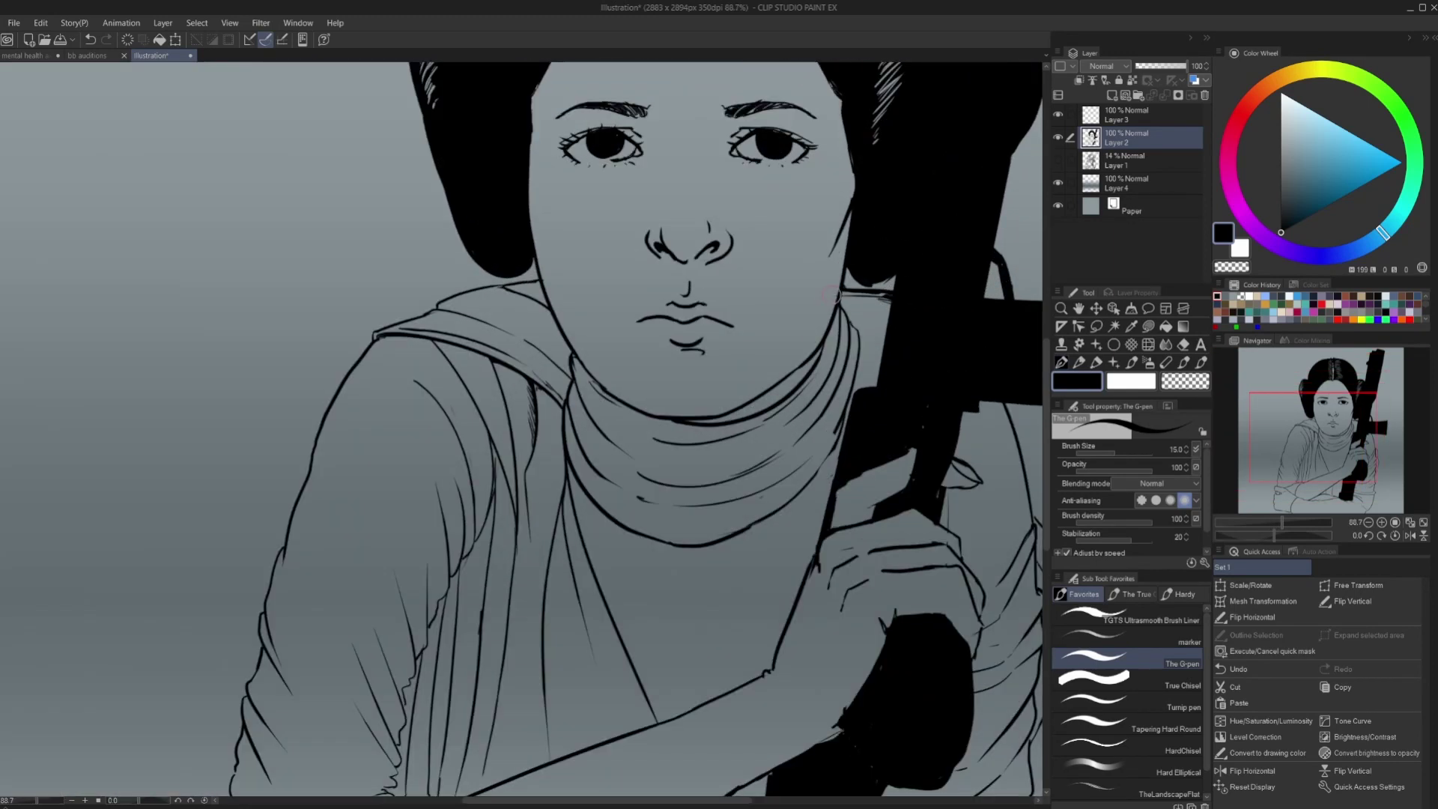
left_click_drag(845, 292, 876, 309)
left_click_drag(850, 299, 889, 329)
Step: Zoom out to check the whole illustration, then zoom back in on the eyes
scroll(856, 299, "down", 5)
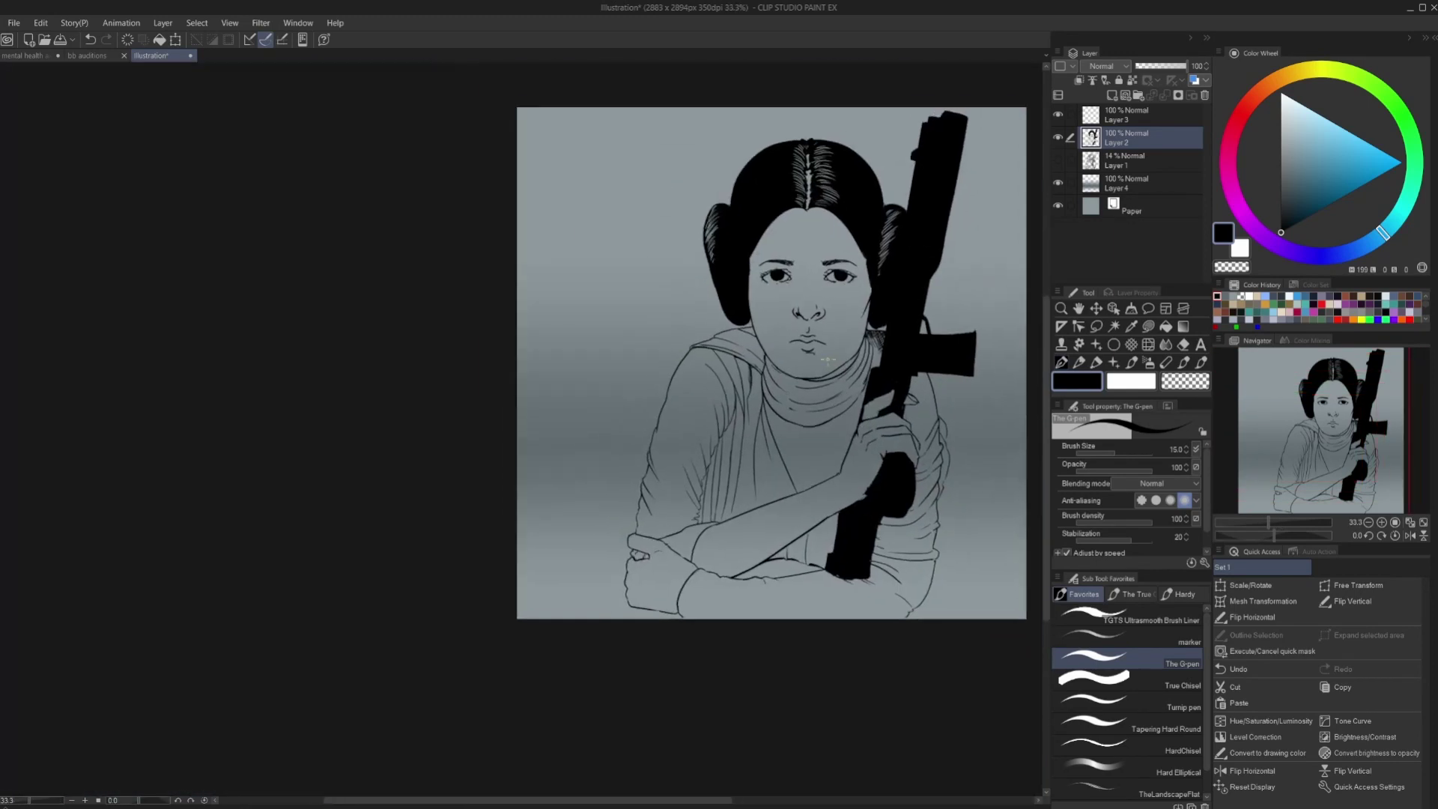
scroll(780, 380, "up", 4)
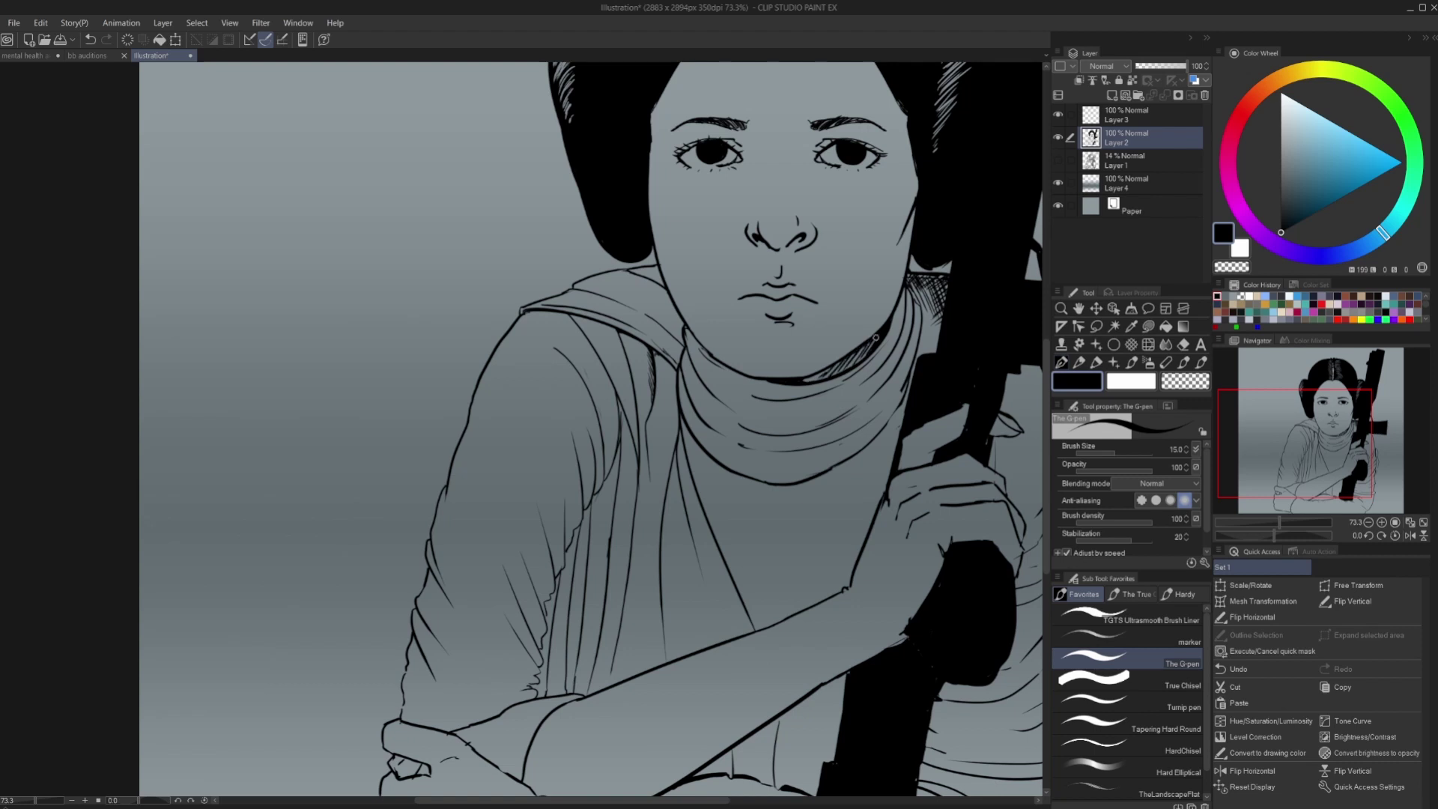
scroll(814, 379, "down", 5)
scroll(788, 341, "up", 6)
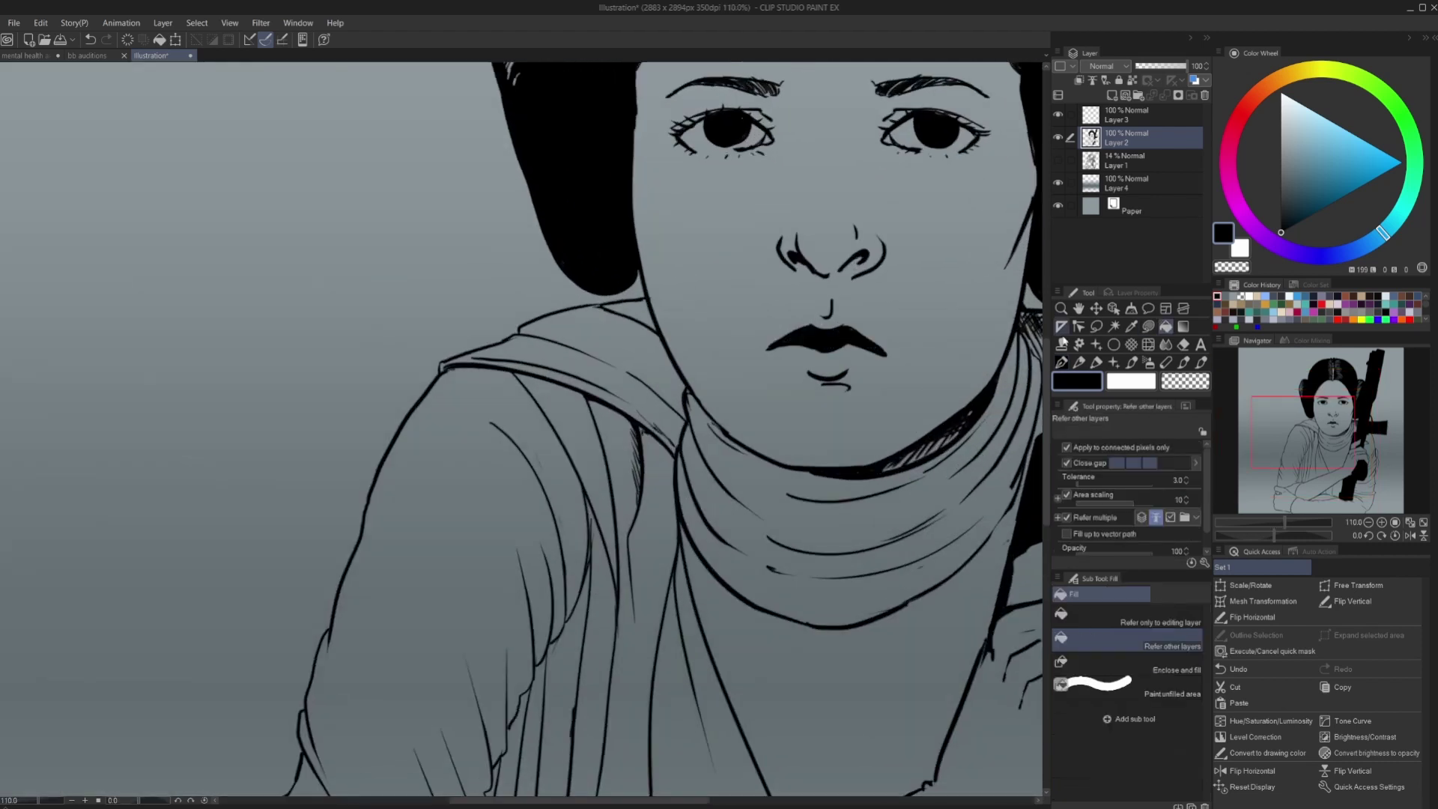
scroll(812, 335, "down", 5)
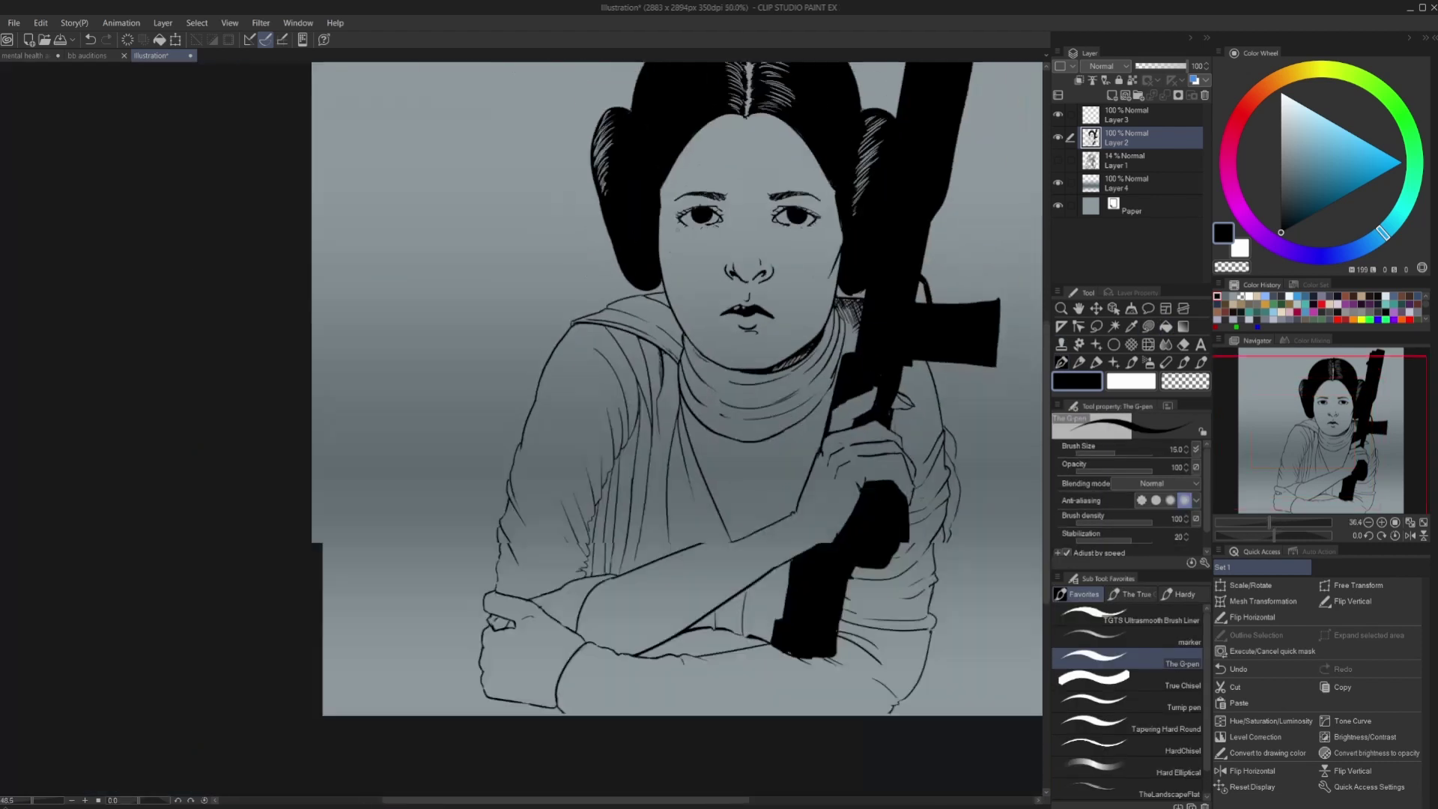
scroll(779, 322, "up", 5)
scroll(749, 307, "down", 4)
scroll(744, 305, "up", 6)
Step: Soften the pupil with blended grey tones using the Blend tool
key("j")
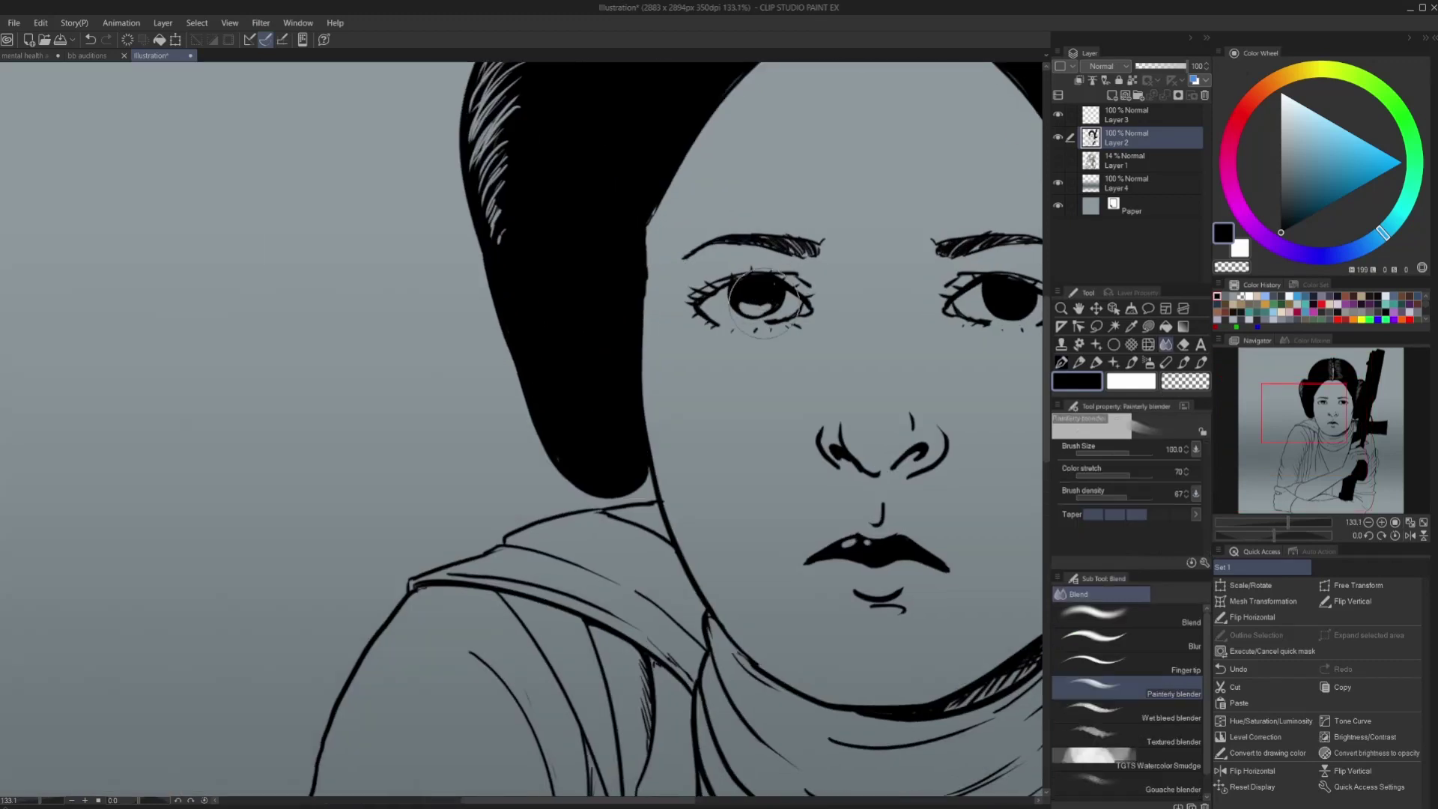
mouse_move(1004, 307)
left_mouse_down()
mouse_move(1018, 309)
mouse_move(992, 305)
left_mouse_up()
scroll(599, 340, "down", 5)
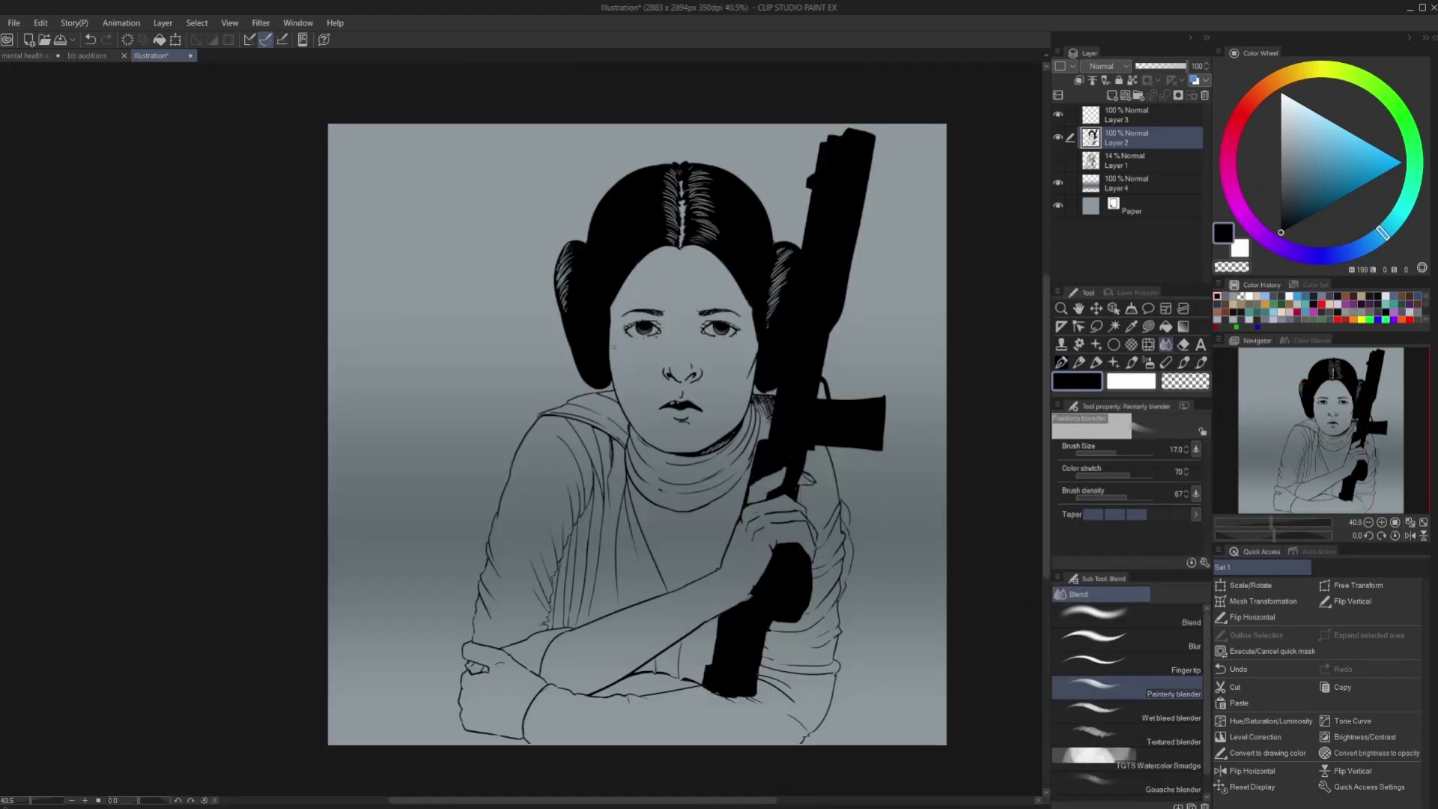
Step: Lasso-fill a black shadow shape along the lower sleeve
key("u")
scroll(614, 524, "up", 5)
left_click_drag(509, 455, 719, 553)
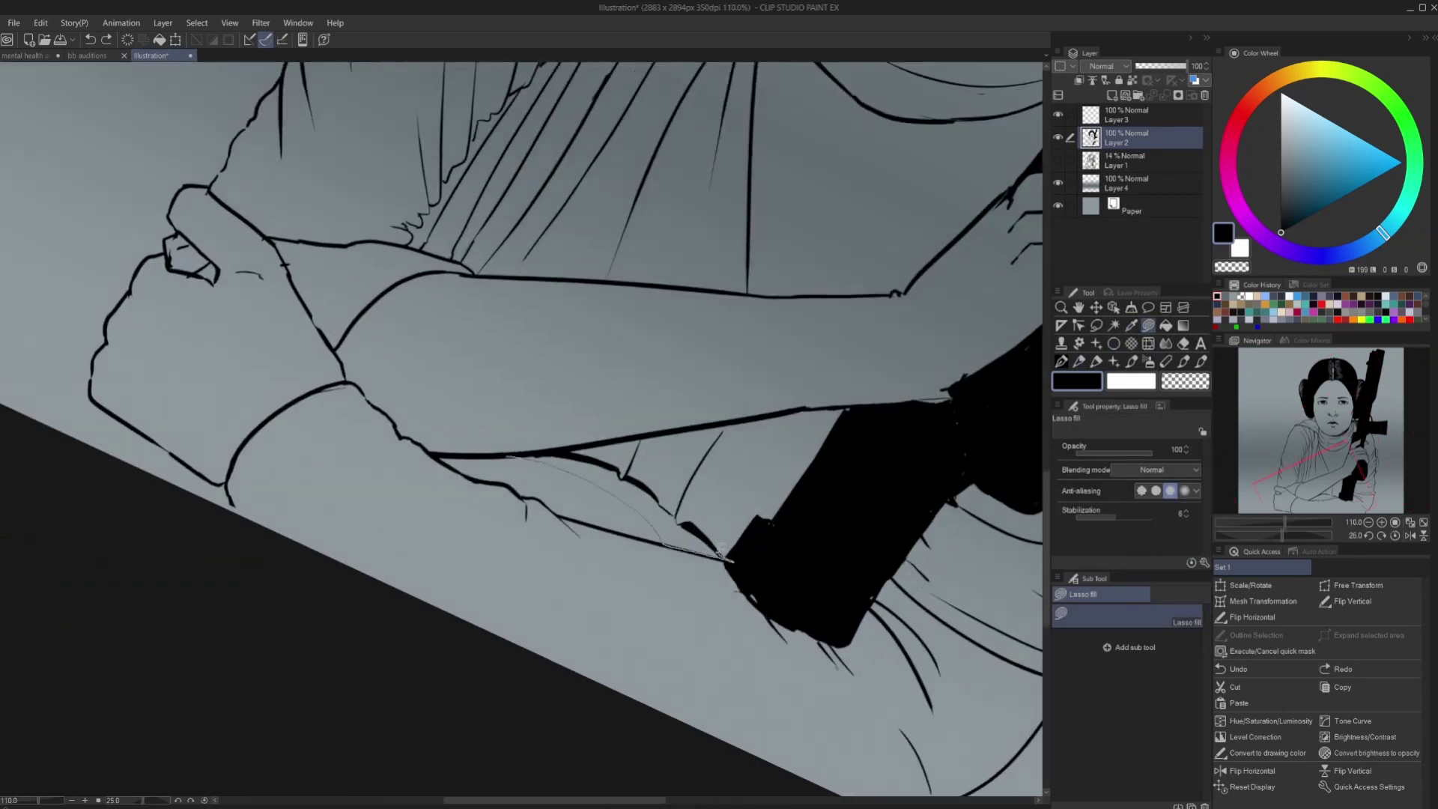
key("j")
mouse_move(574, 450)
left_mouse_down()
mouse_move(516, 454)
mouse_move(567, 471)
left_mouse_up()
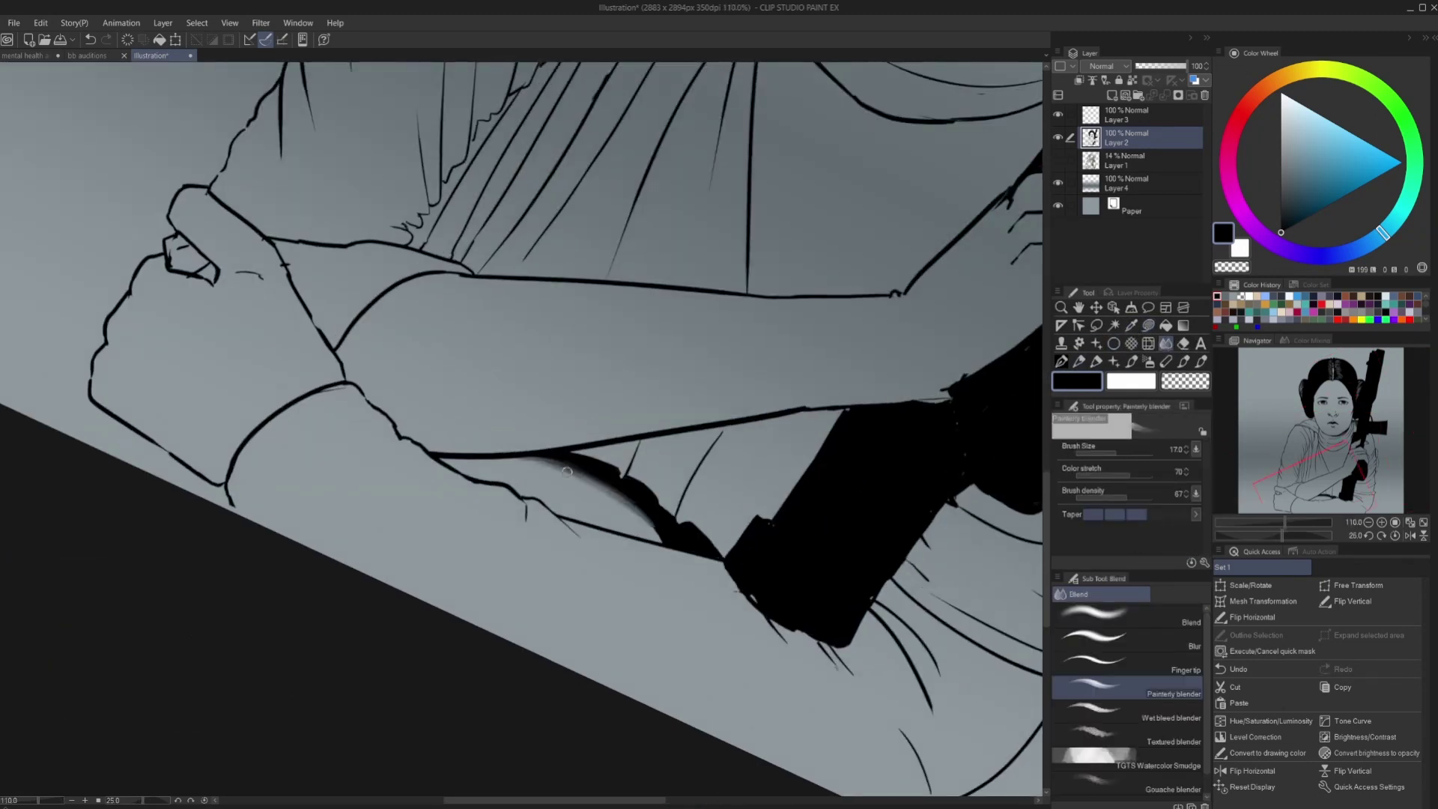
Step: Touch up the sleeve shadow with a G-pen stroke and fit the illustration in view
key("ctrl+0")
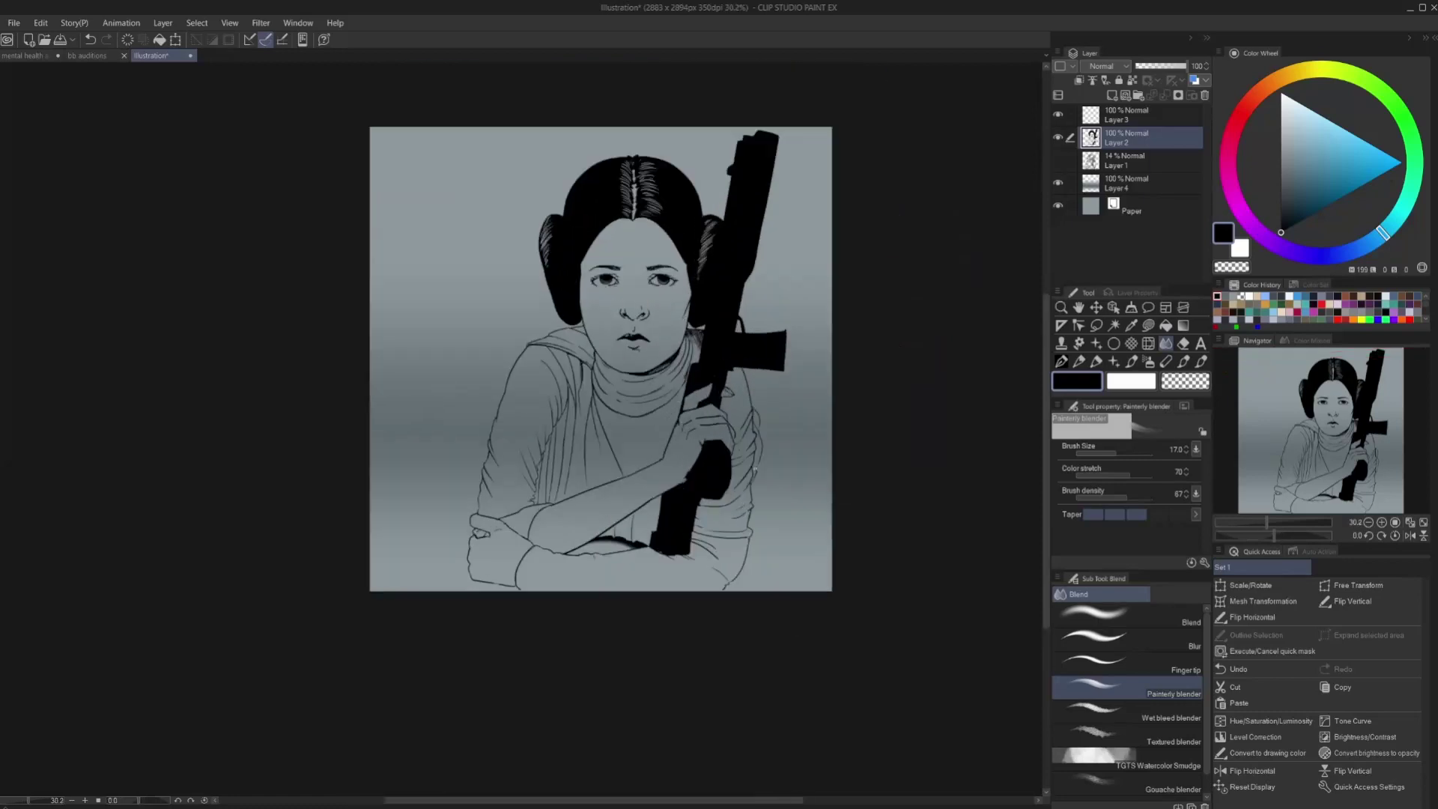
scroll(524, 374, "up", 5)
key("p")
left_click_drag(742, 348, 810, 631)
key("ctrl+0")
scroll(709, 658, "up", 5)
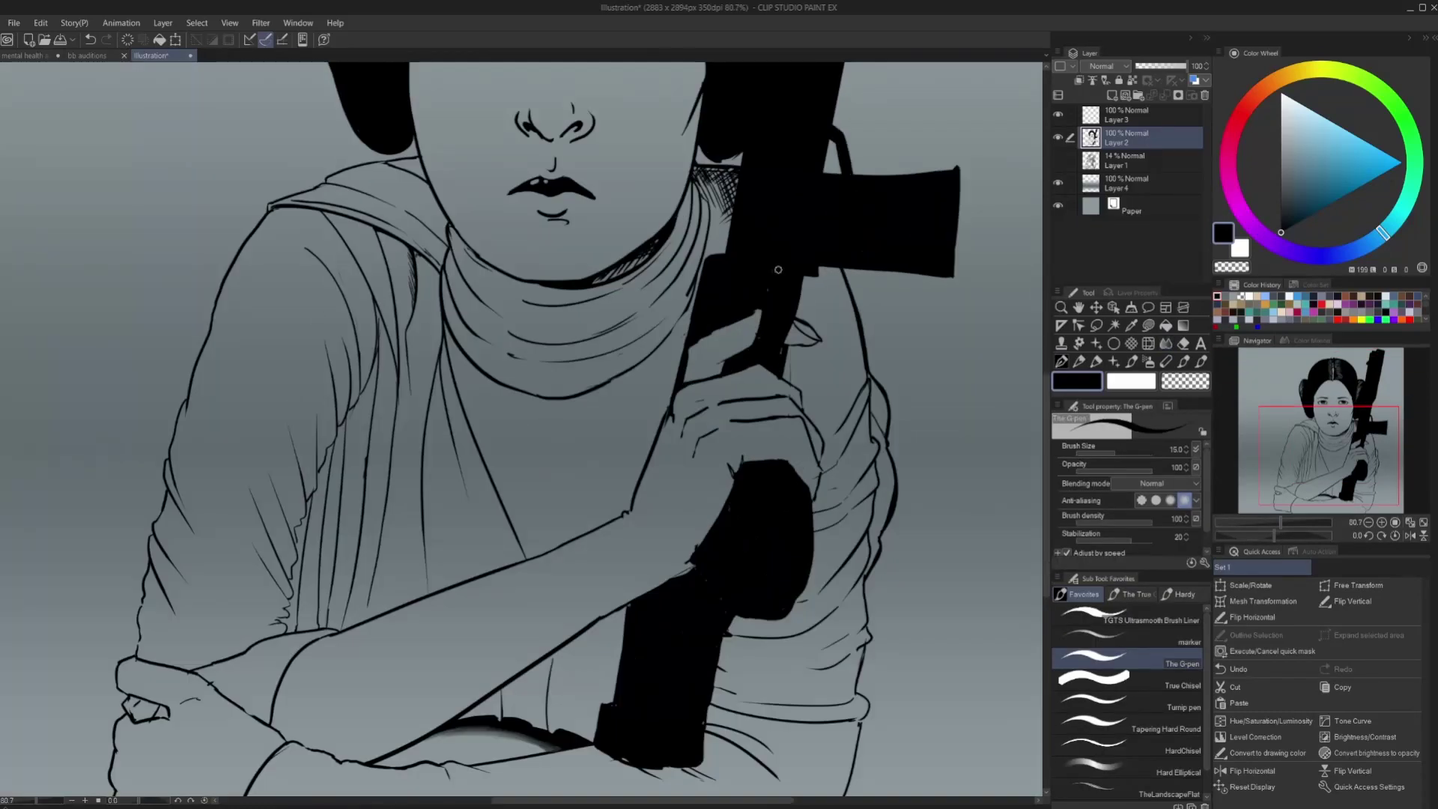
Step: Cut a light highlight line into the black gun grip with transparent colour
scroll(662, 511, "up", 2)
key("c")
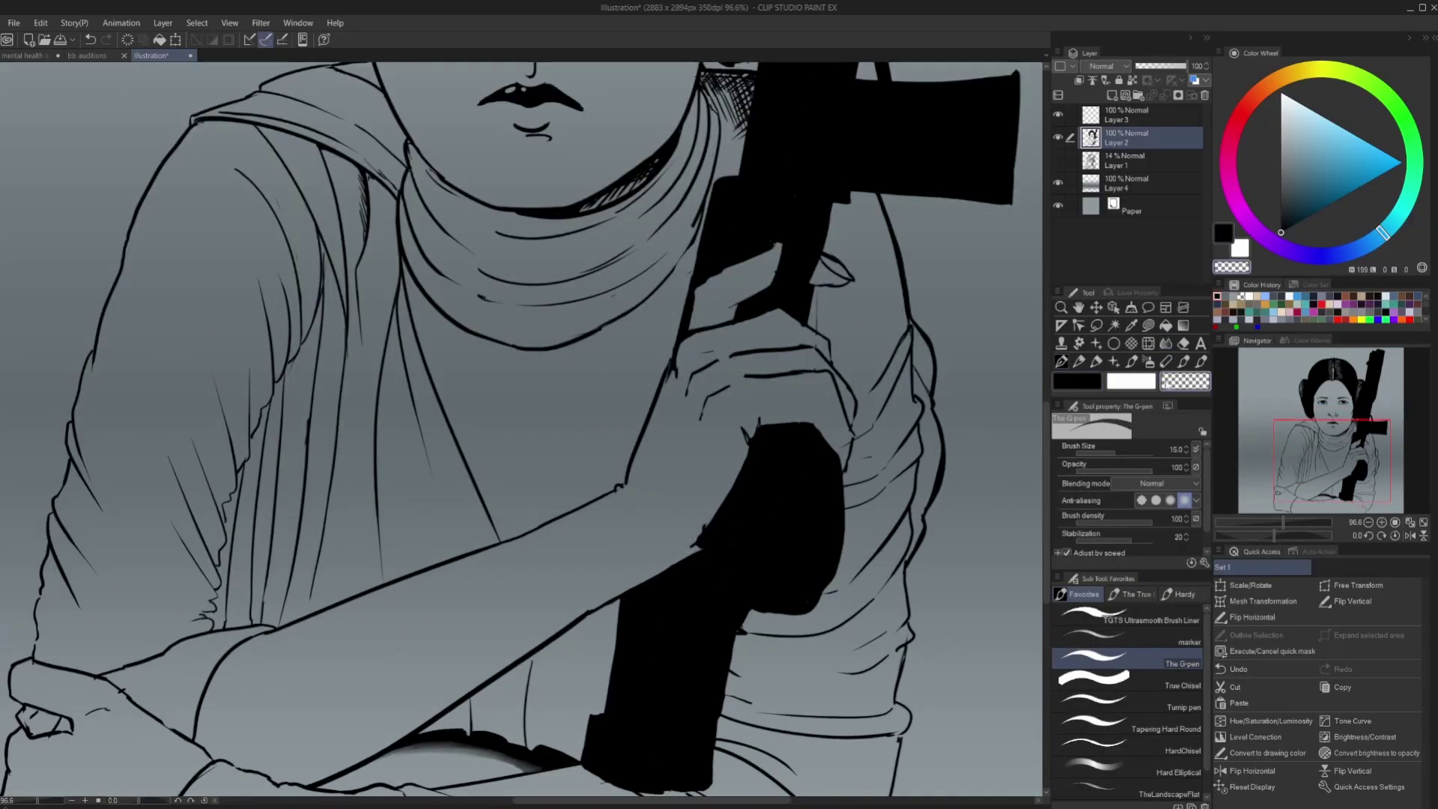
left_click_drag(703, 549, 738, 600)
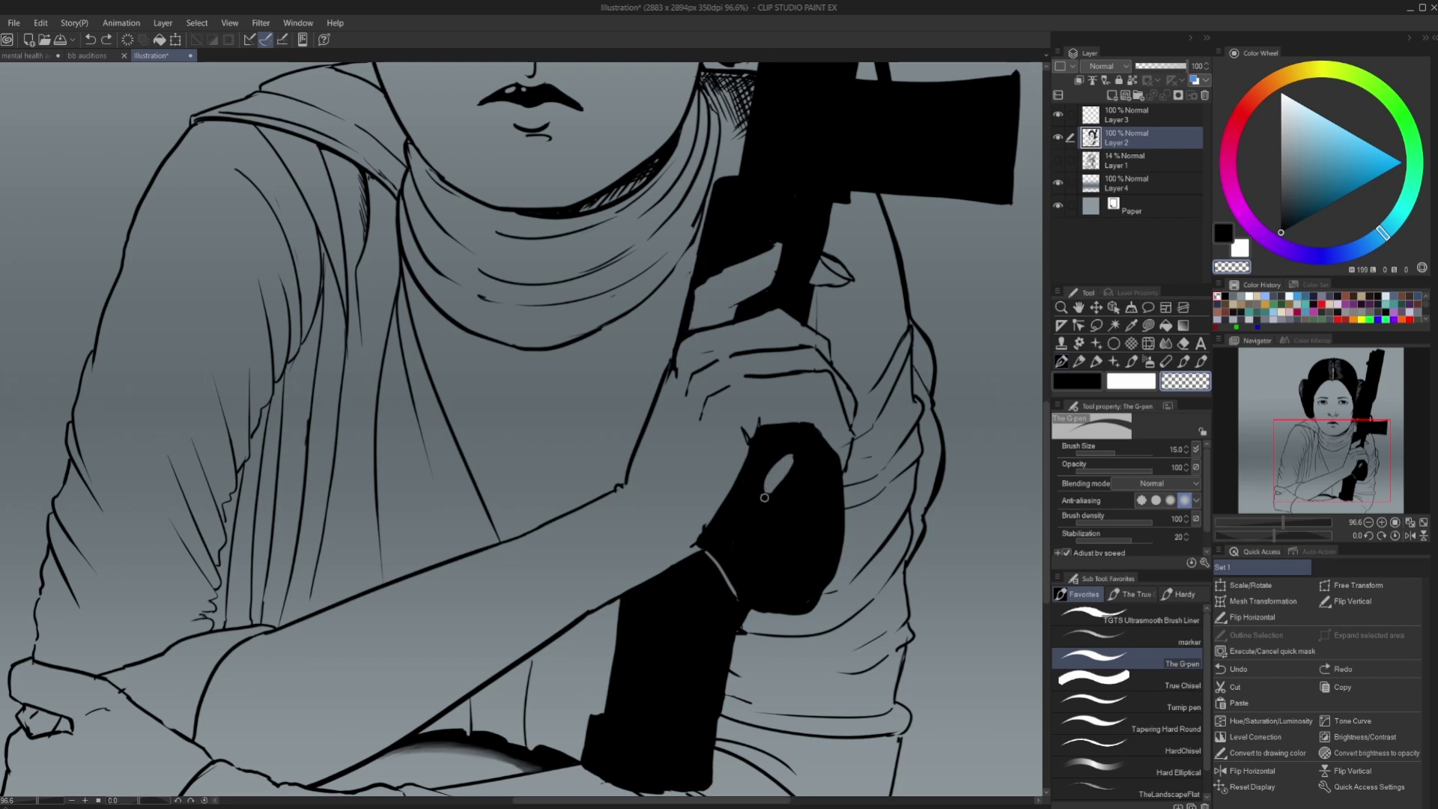
scroll(737, 529, "down", 1)
scroll(749, 524, "down", 1)
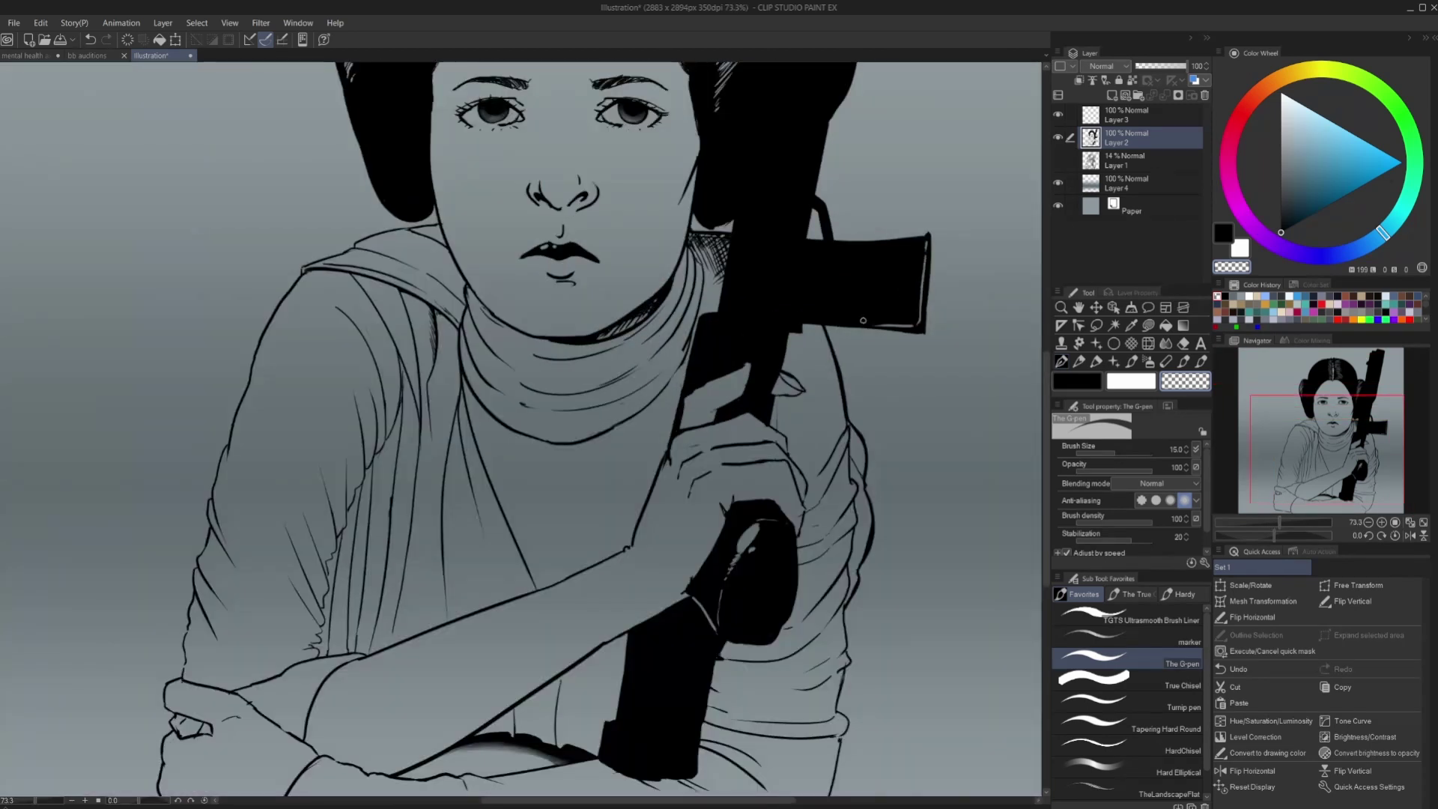
scroll(853, 316, "up", 2)
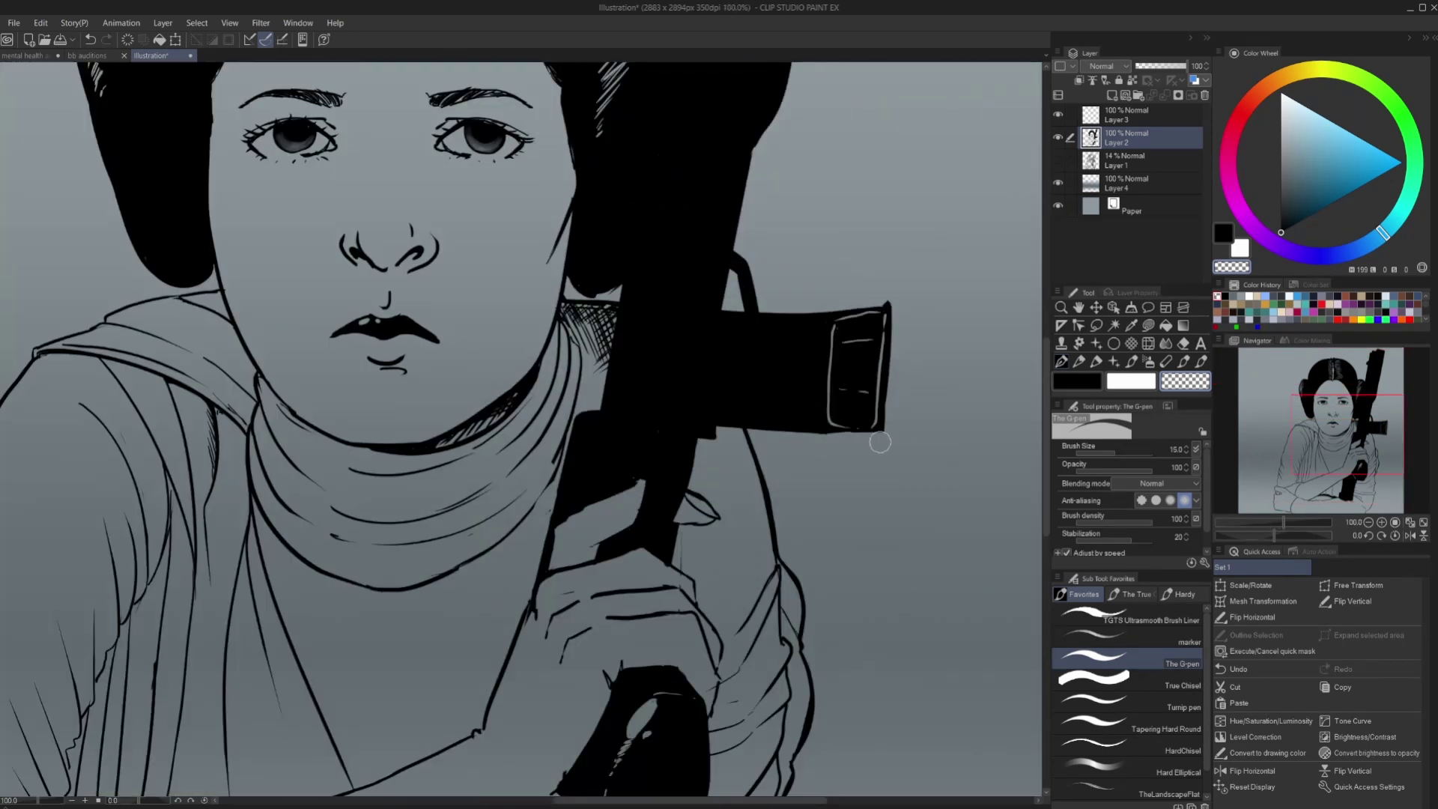
scroll(876, 464, "down", 2)
scroll(786, 472, "up", 1)
scroll(745, 477, "down", 1)
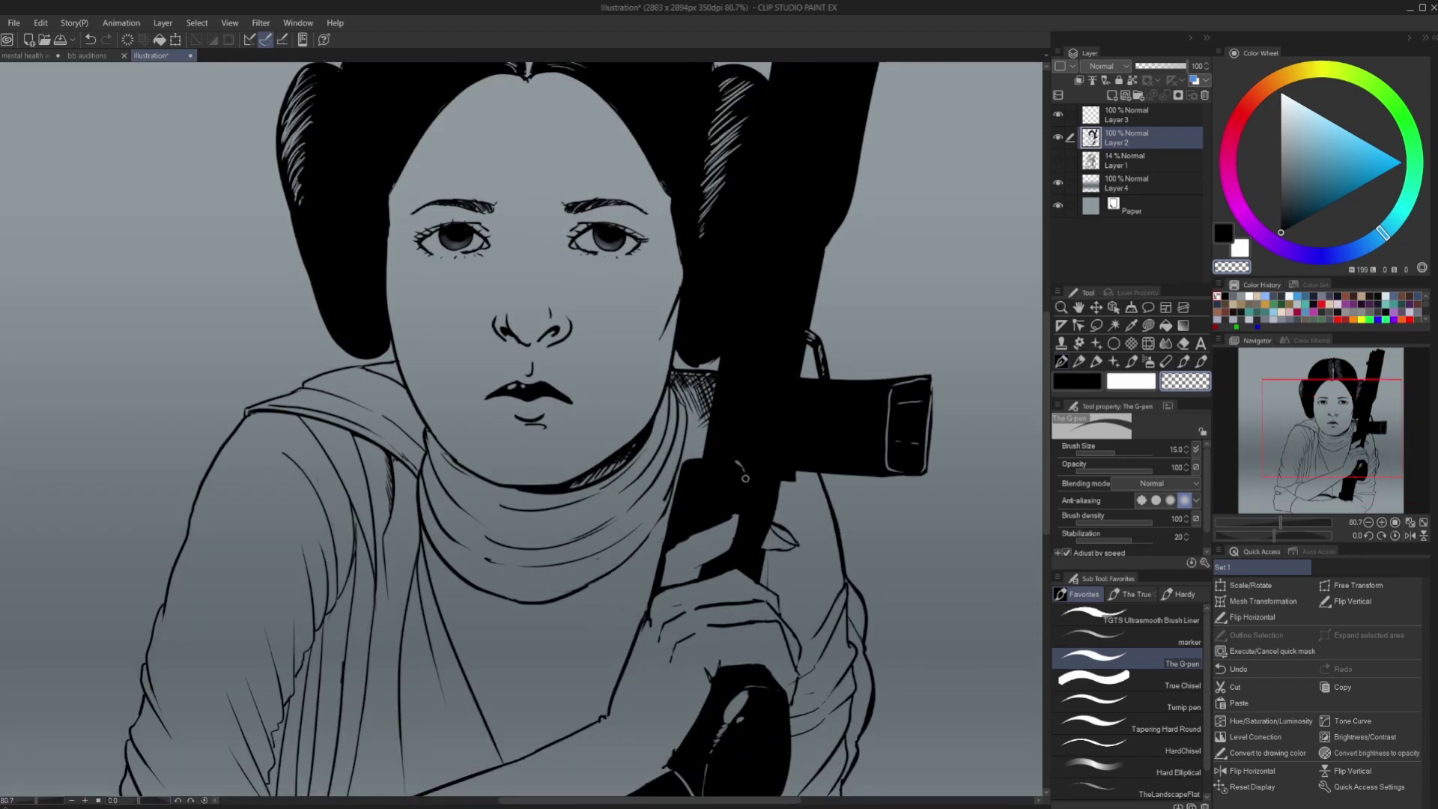
scroll(745, 477, "down", 2)
scroll(704, 337, "up", 1)
scroll(667, 219, "down", 1)
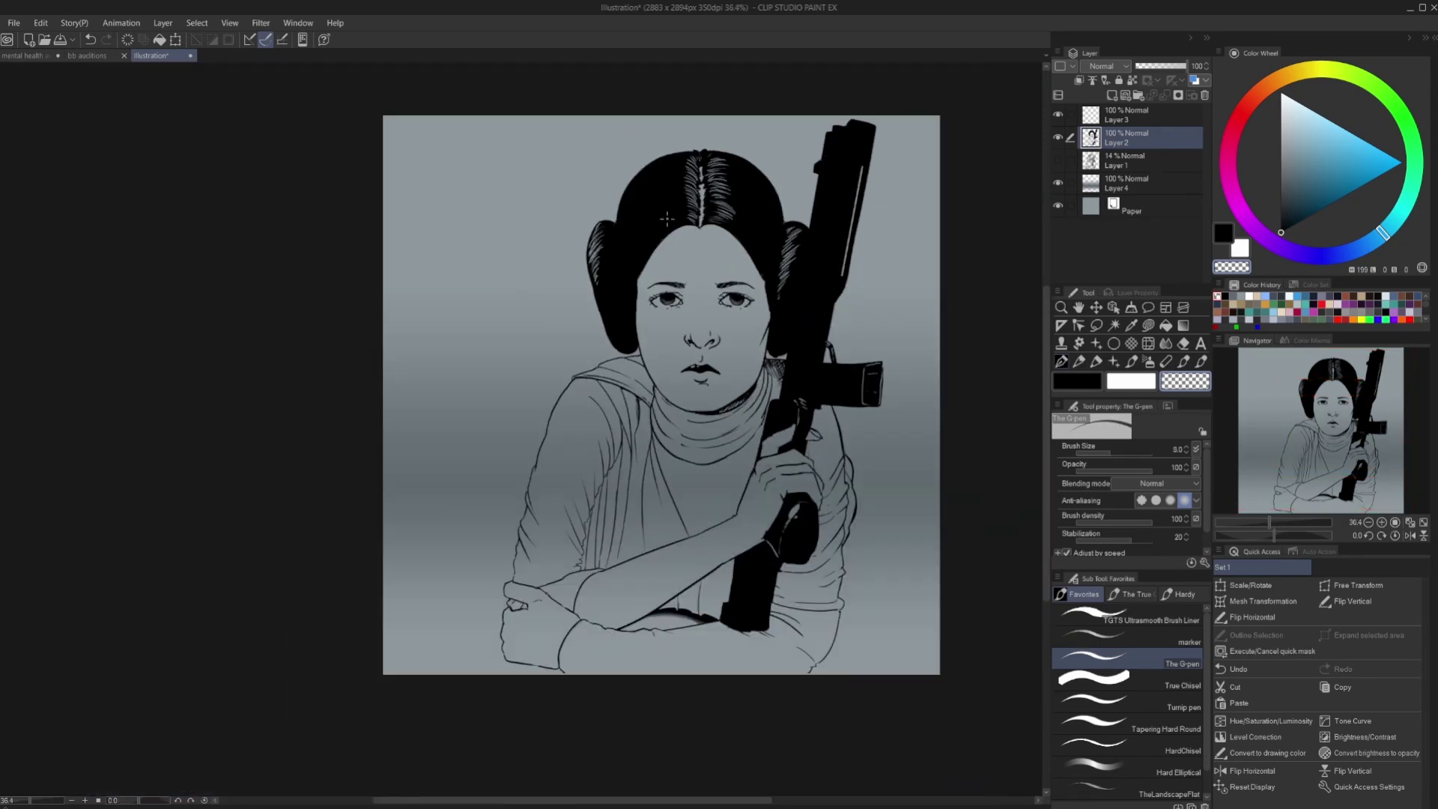
scroll(701, 188, "up", 2)
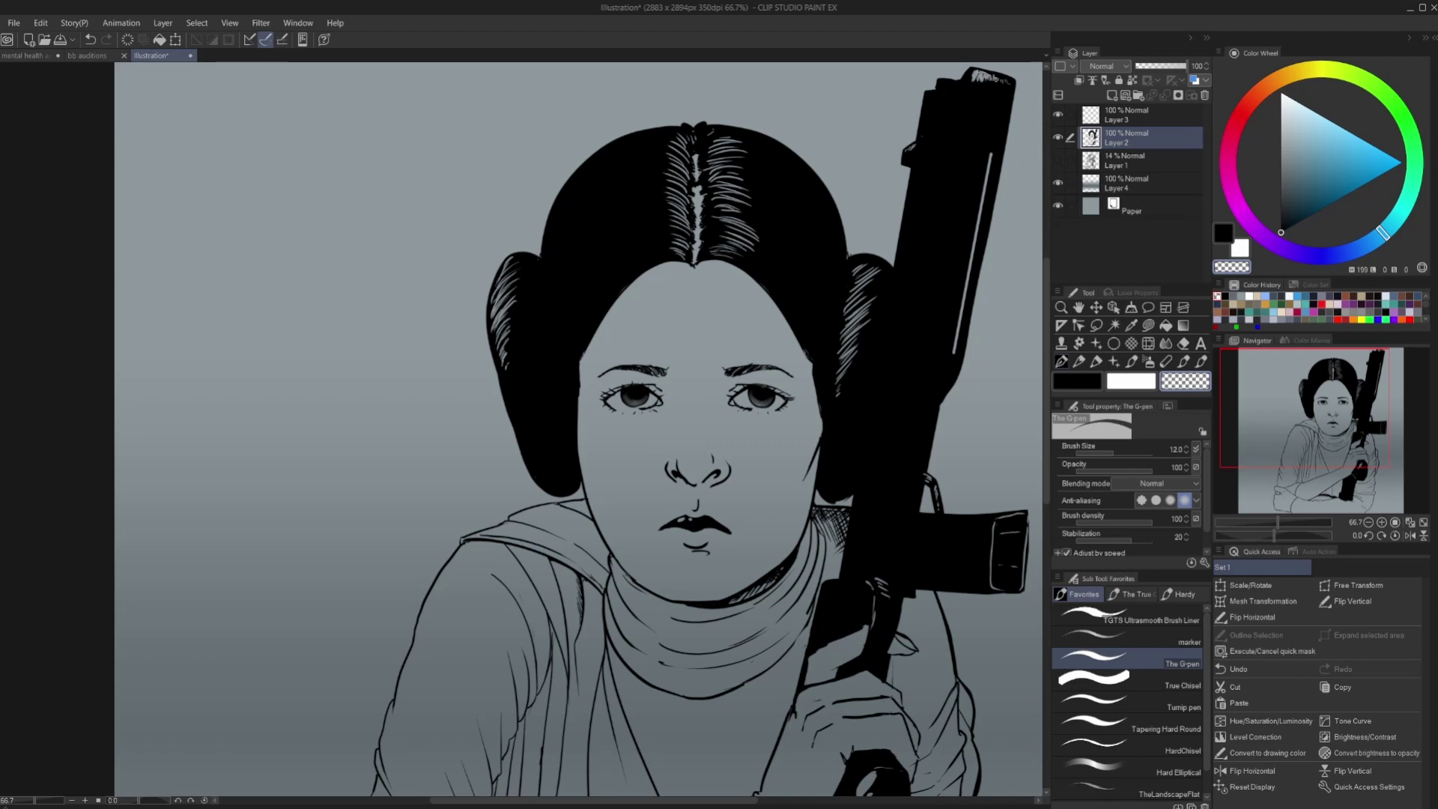
Step: Add a thin white highlight along the gun barrel with a smaller brush
scroll(965, 122, "up", 1)
scroll(939, 218, "down", 5)
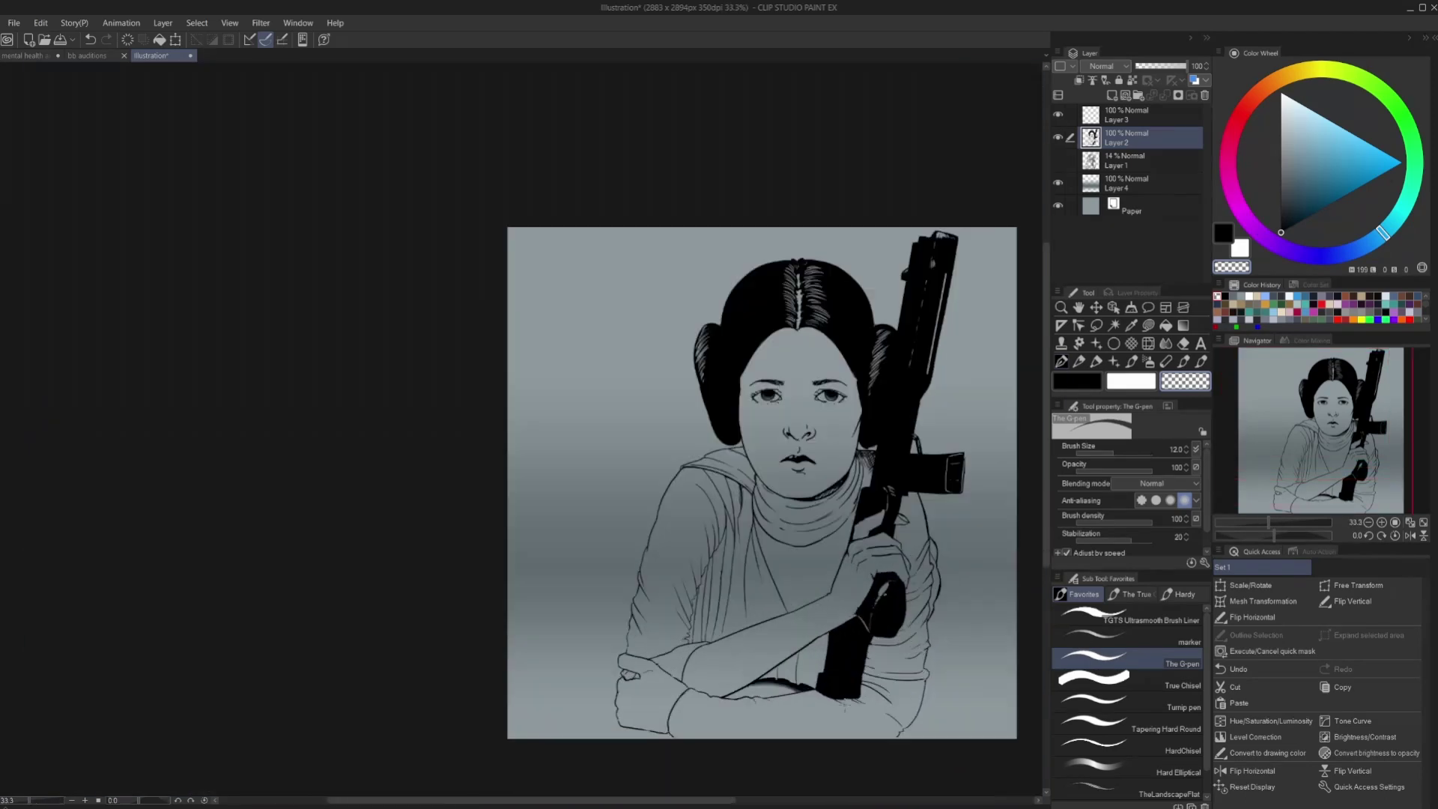
scroll(911, 373, "up", 4)
scroll(910, 373, "down", 1)
left_click_drag(933, 110, 903, 319)
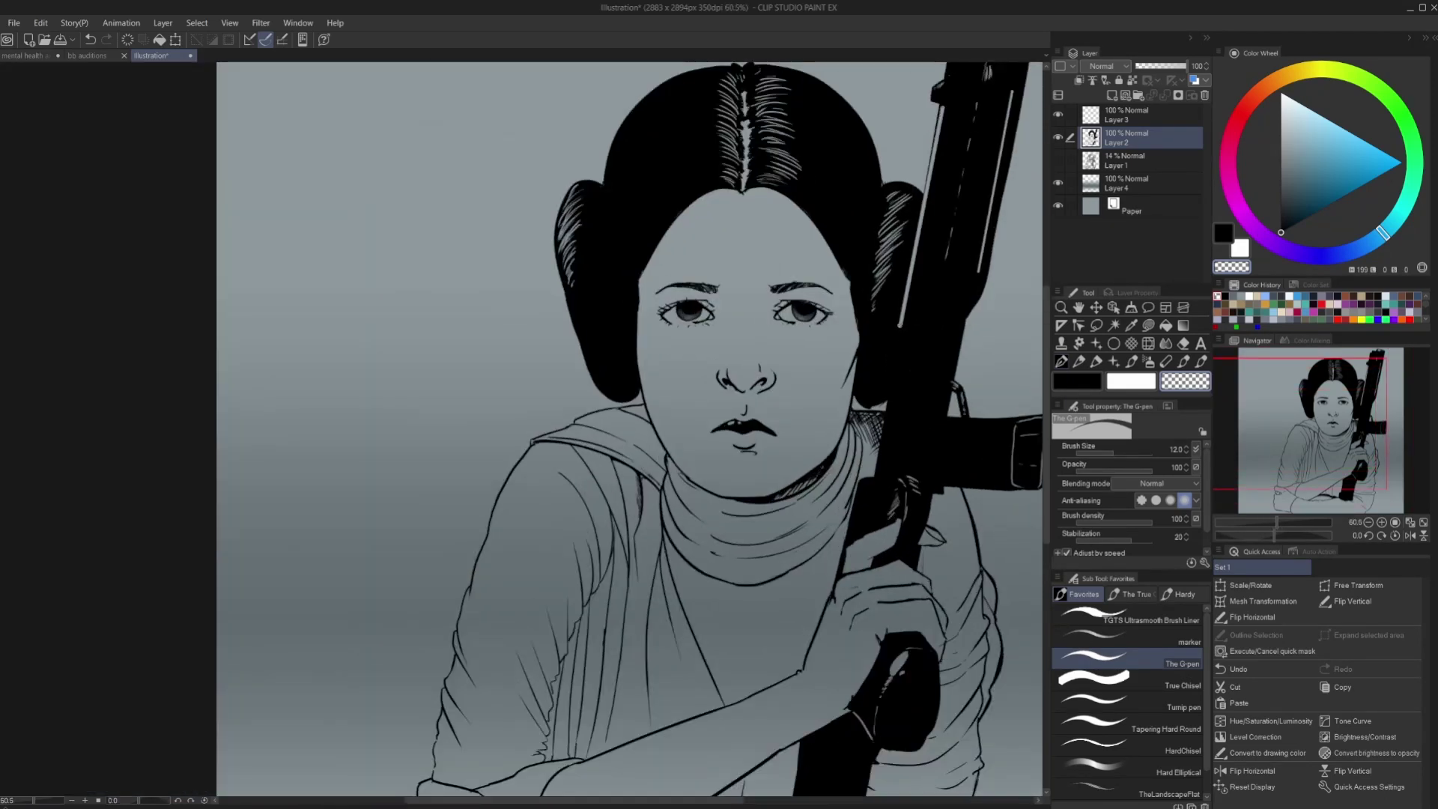
key("ctrl+z")
left_click_drag(933, 109, 903, 319)
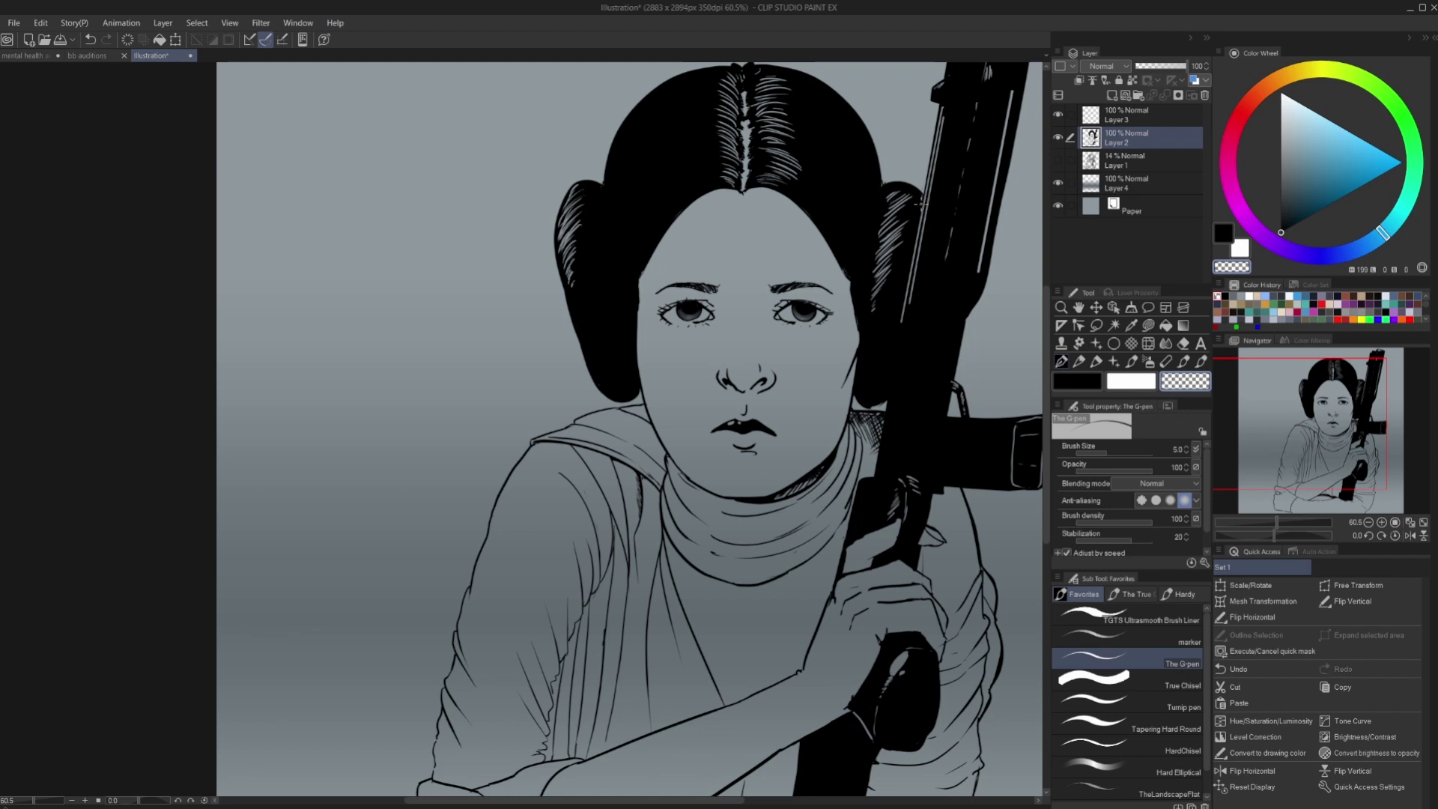
Step: Add white highlight hatches on the sleeve beside the hand
scroll(891, 386, "down", 1)
scroll(890, 385, "down", 2)
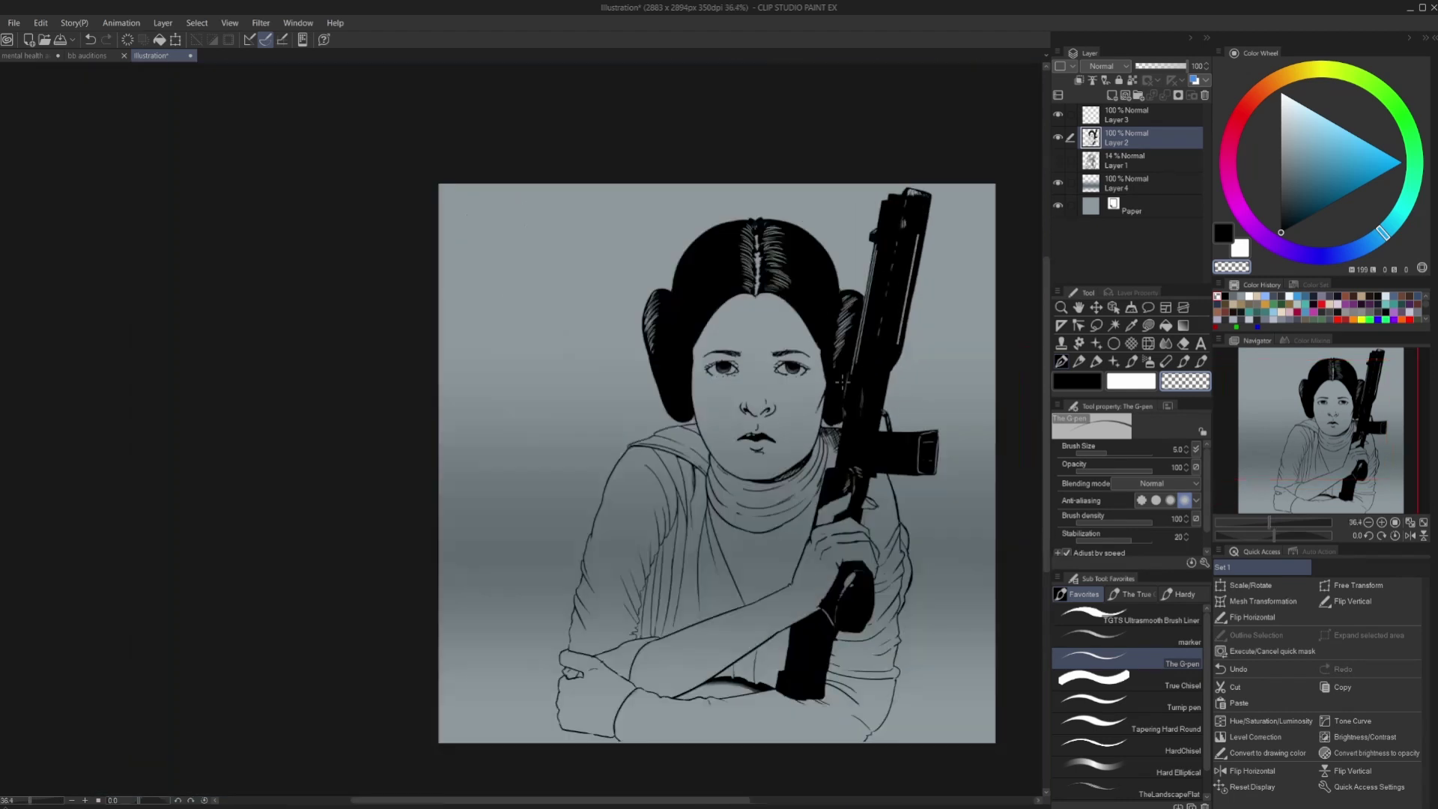
scroll(891, 385, "down", 1)
mouse_move(928, 473)
left_mouse_down()
mouse_move(917, 520)
mouse_move(782, 603)
mouse_move(692, 558)
left_mouse_up()
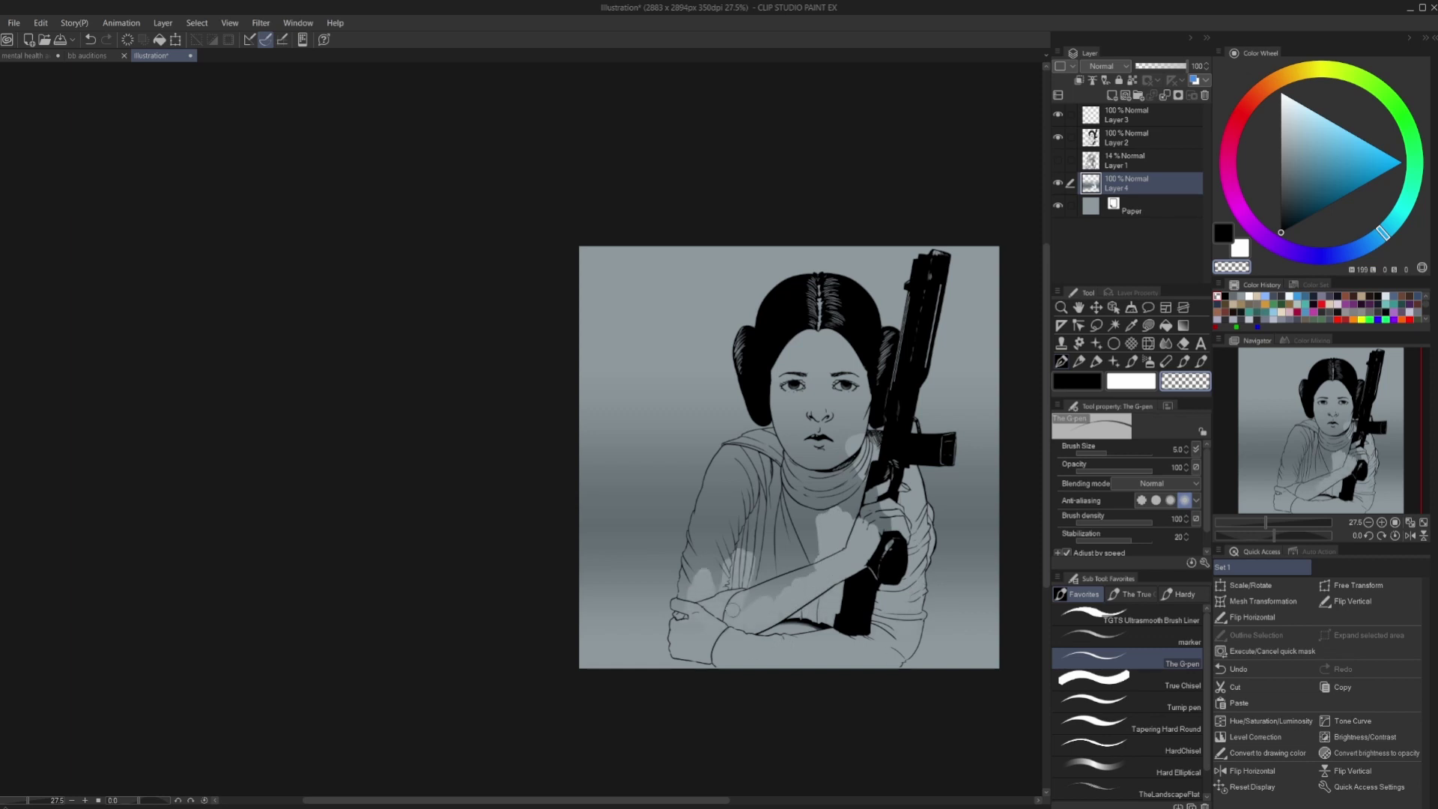
Step: Repaint the light patches across the left sleeve, arm and chest
left_click_drag(883, 479, 749, 600)
left_click_drag(839, 408, 778, 546)
left_click_drag(793, 486, 682, 584)
left_click_drag(816, 442, 693, 561)
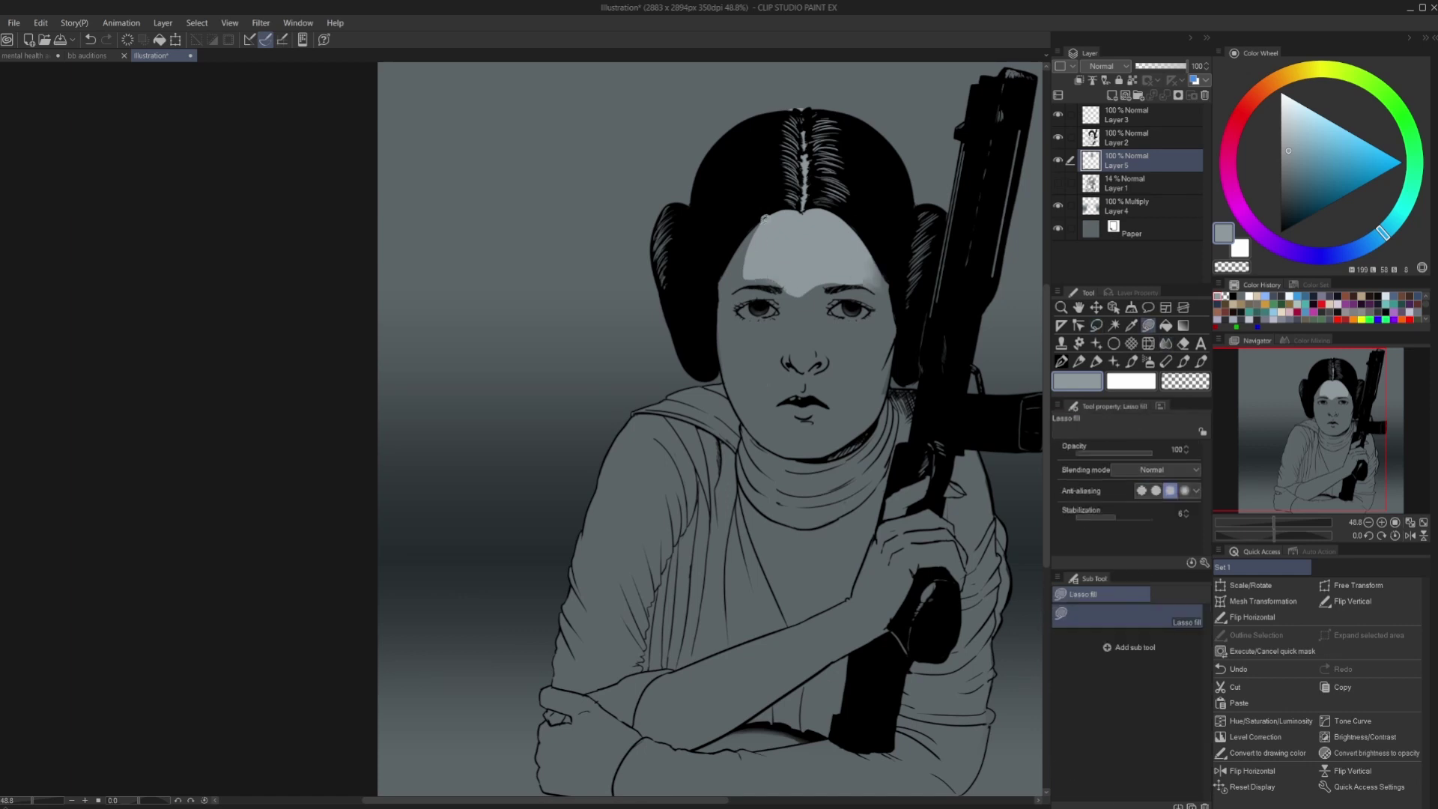
Step: Fill light highlights on the forehead and nose, undoing the patch above the eyebrow
left_click_drag(773, 293, 751, 294)
key("j")
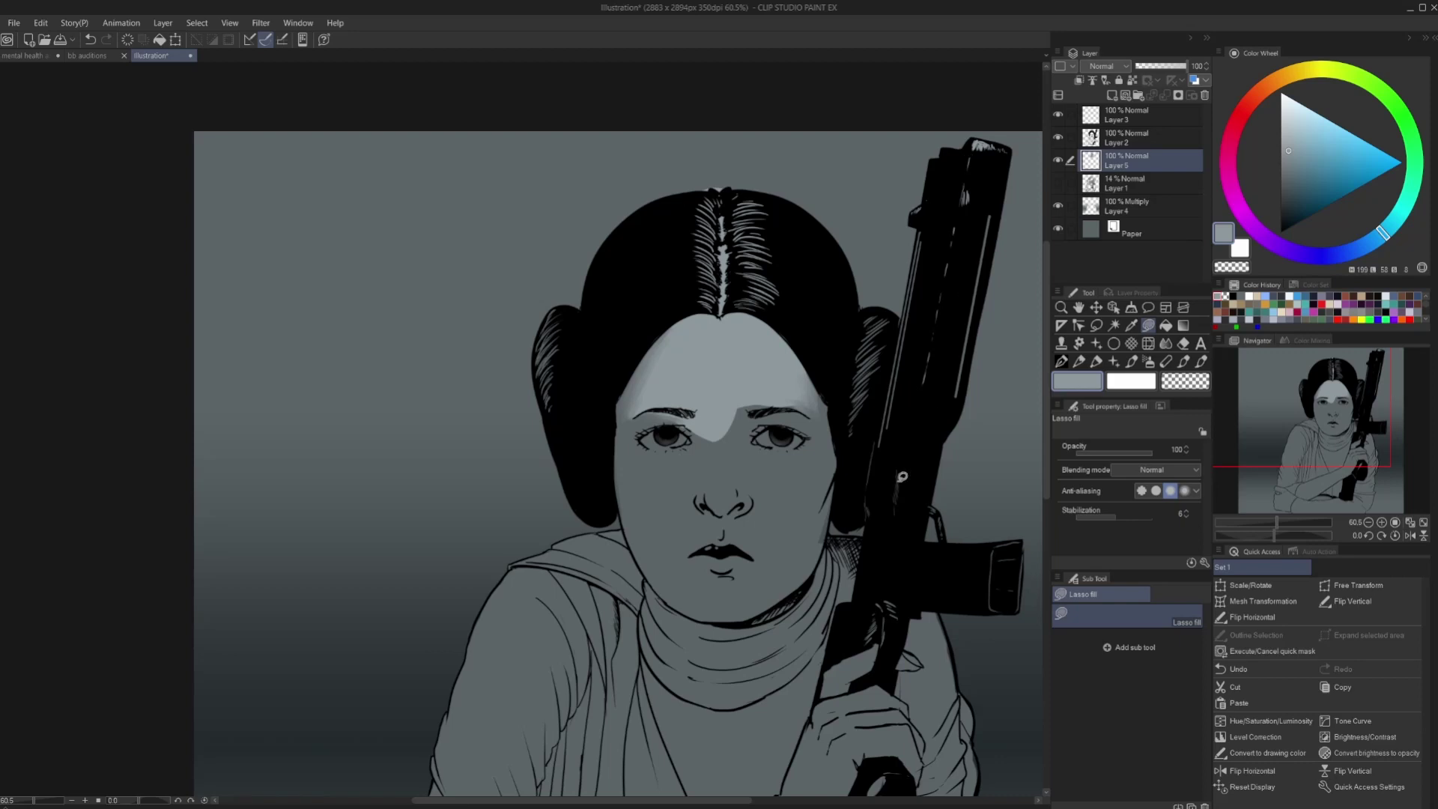
scroll(903, 476, "down", 3)
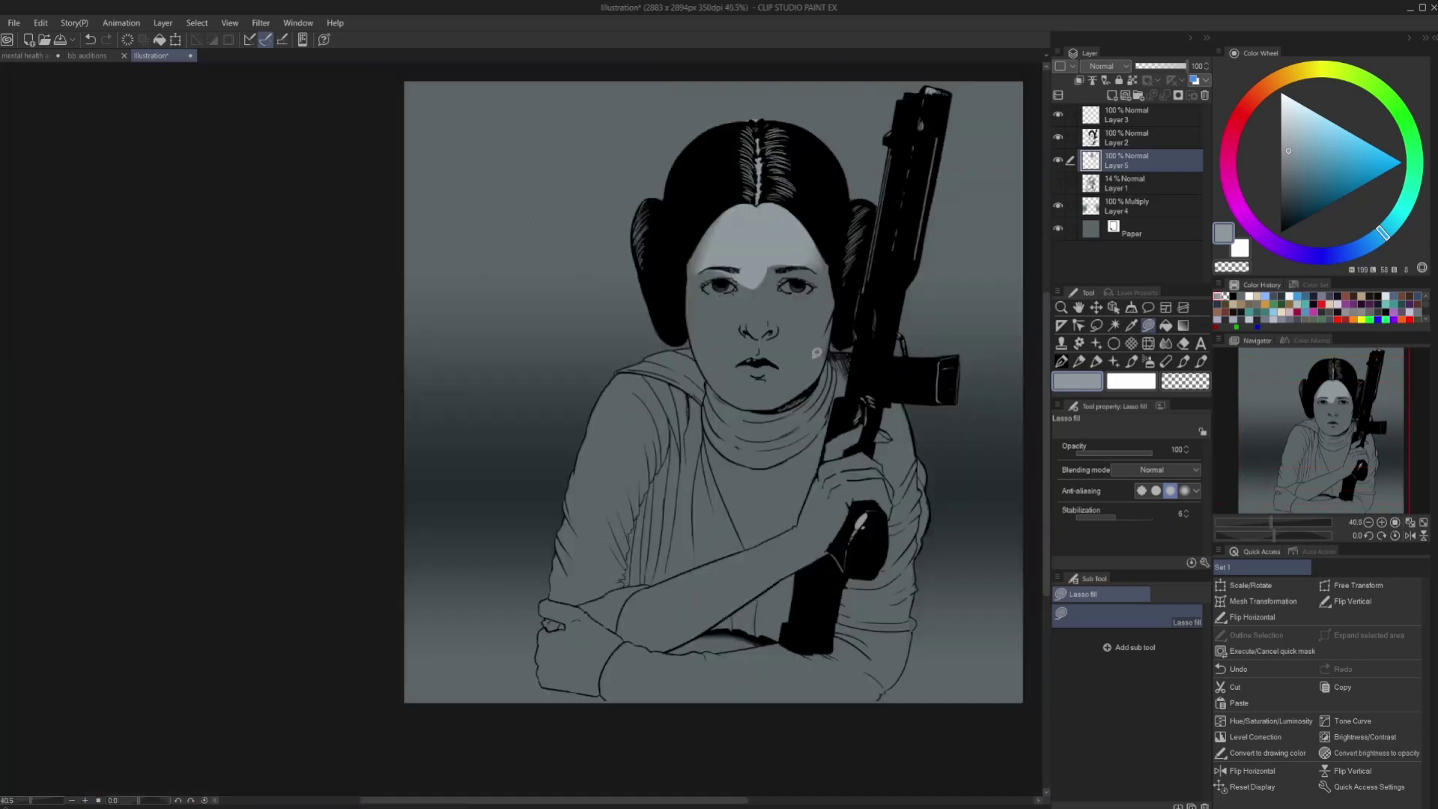
scroll(816, 353, "up", 1)
left_click_drag(809, 229, 833, 229)
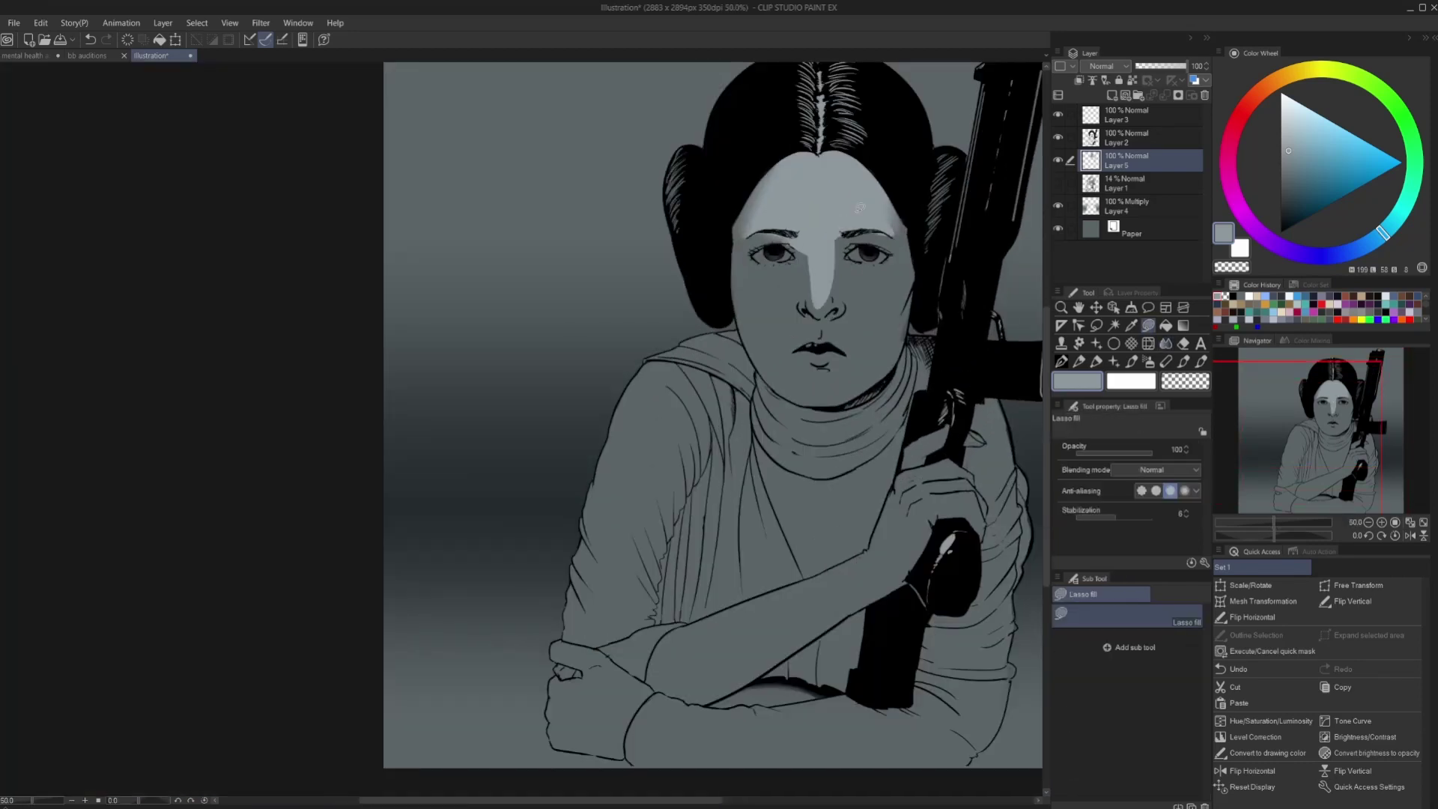
key("ctrl+z")
left_click(1165, 342)
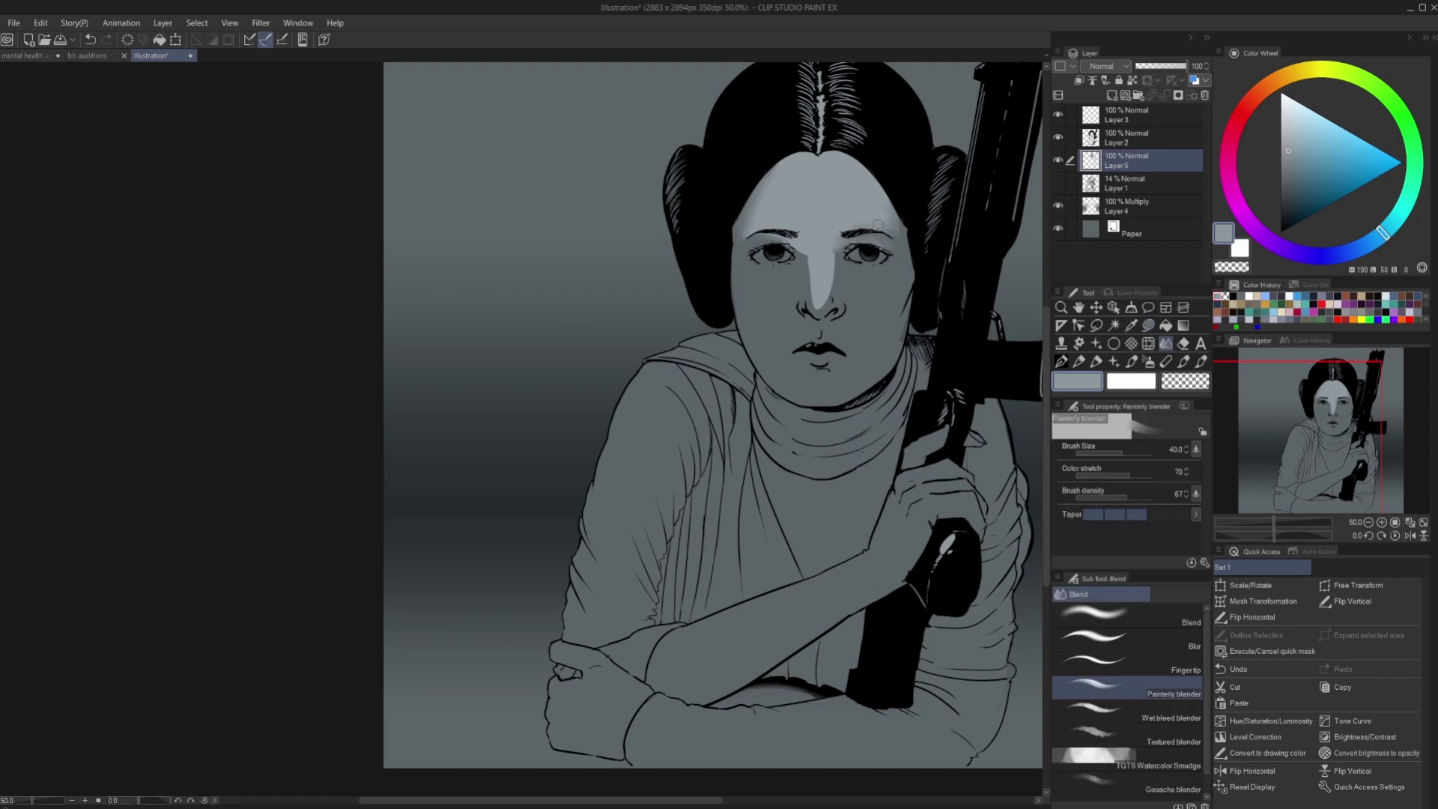
Step: Lasso-fill a light cheek patch and blend it with the blender at size 17
key("g")
left_click_drag(851, 293, 916, 263)
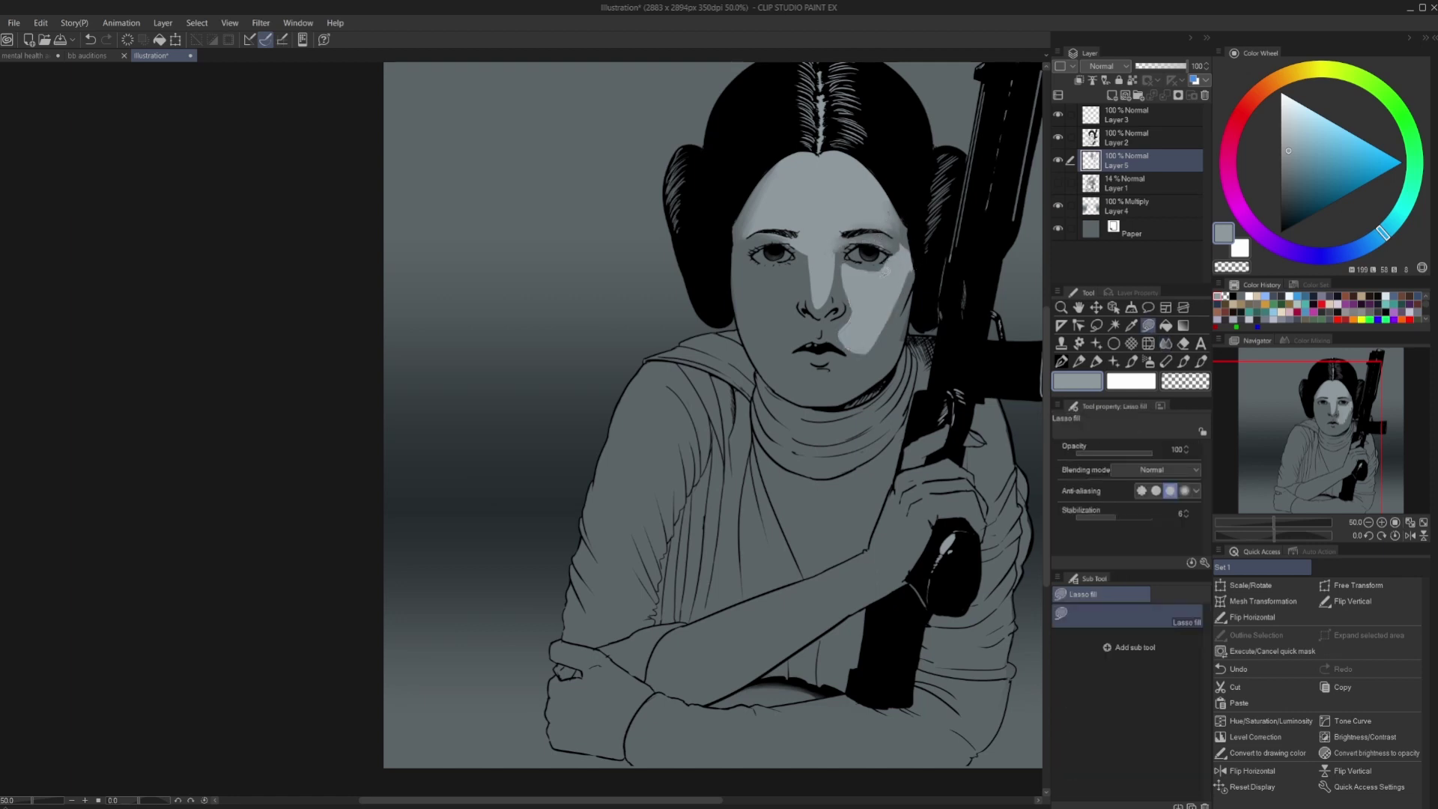
key("j")
scroll(863, 230, "up", 3)
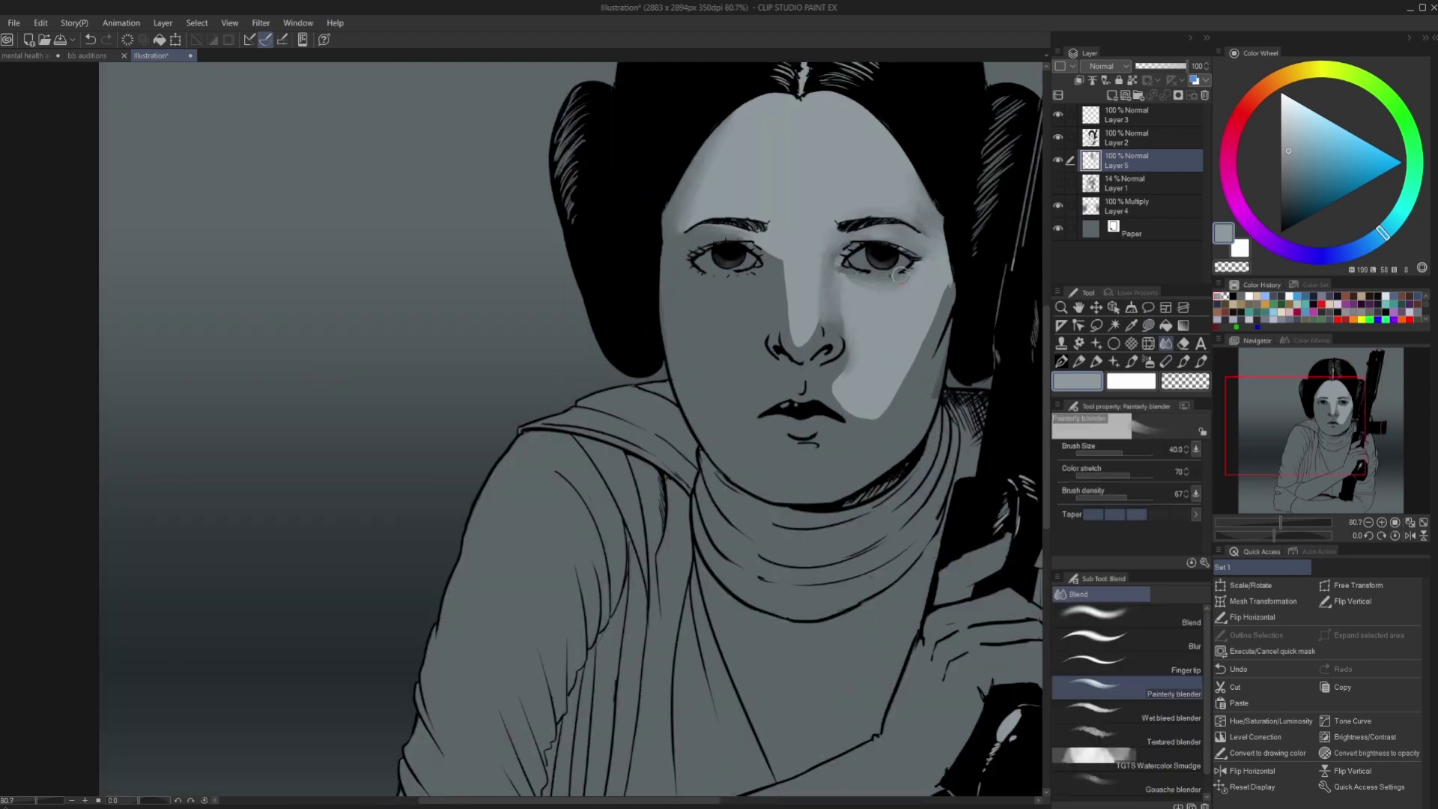
left_click_drag(901, 275, 854, 255)
Step: Fill lighter areas under the left eye, on the left cheek and beside the nose
left_click(1147, 325)
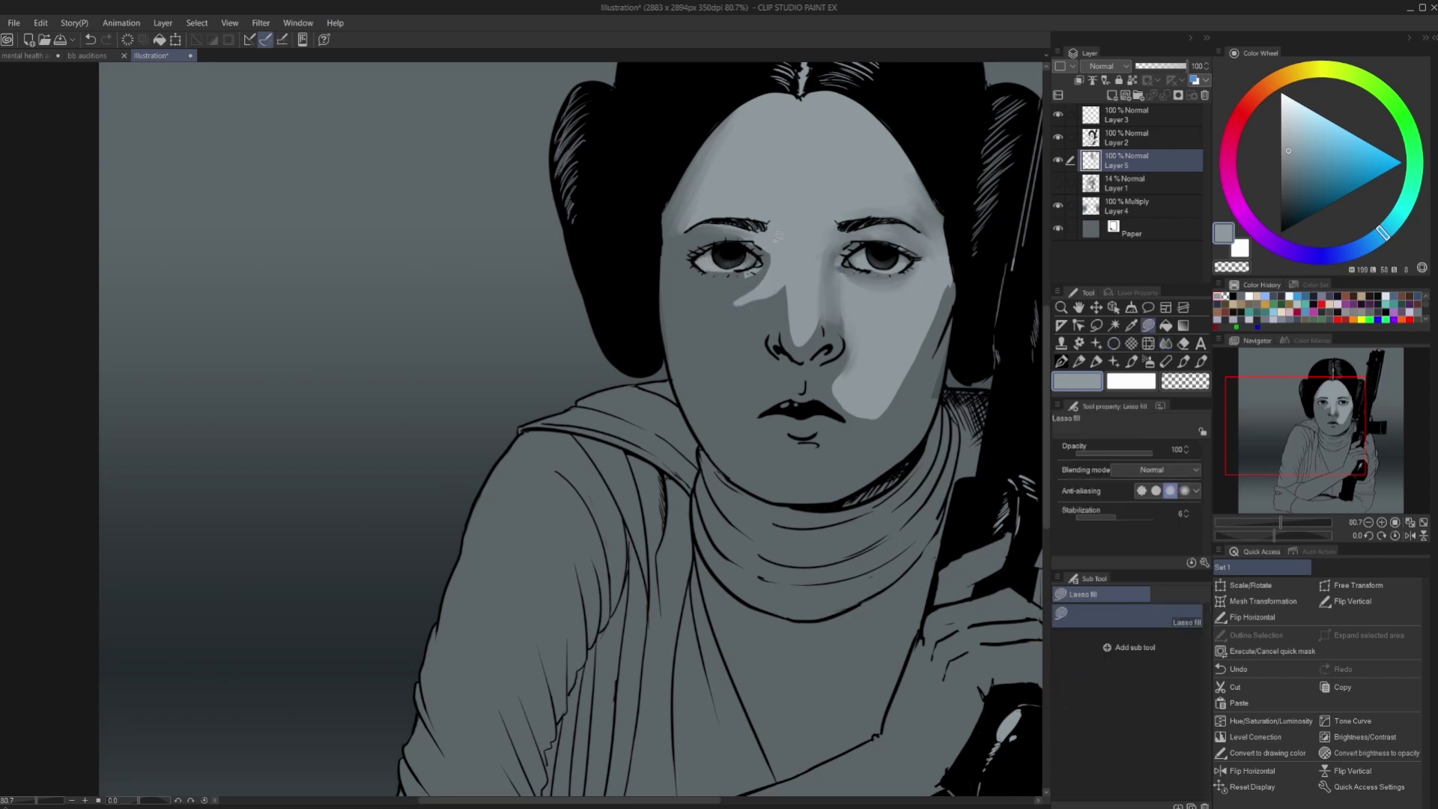
left_click_drag(752, 277, 740, 267)
left_click(1166, 343)
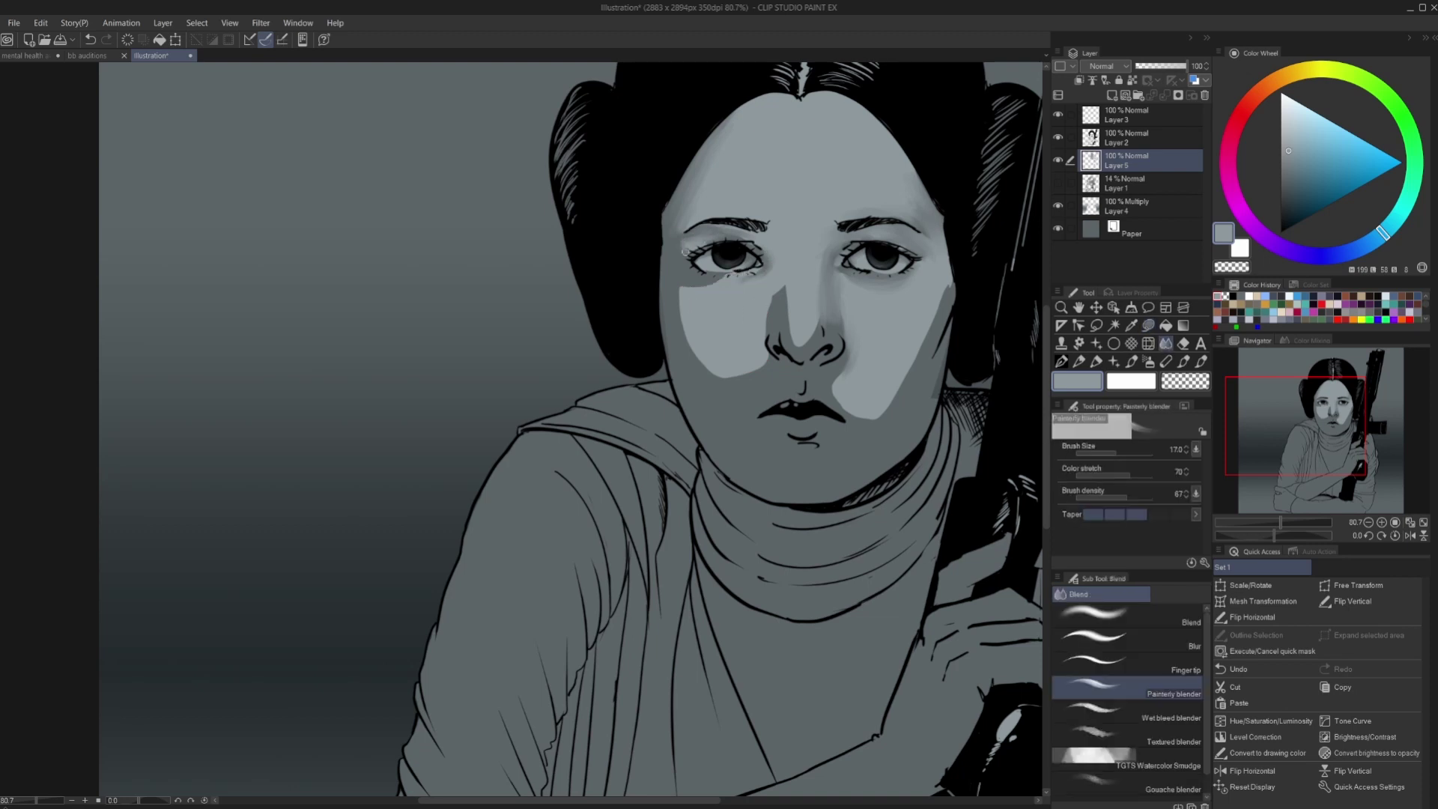
key("g")
left_click_drag(678, 292, 749, 412)
left_click_drag(756, 360, 805, 390)
key("j")
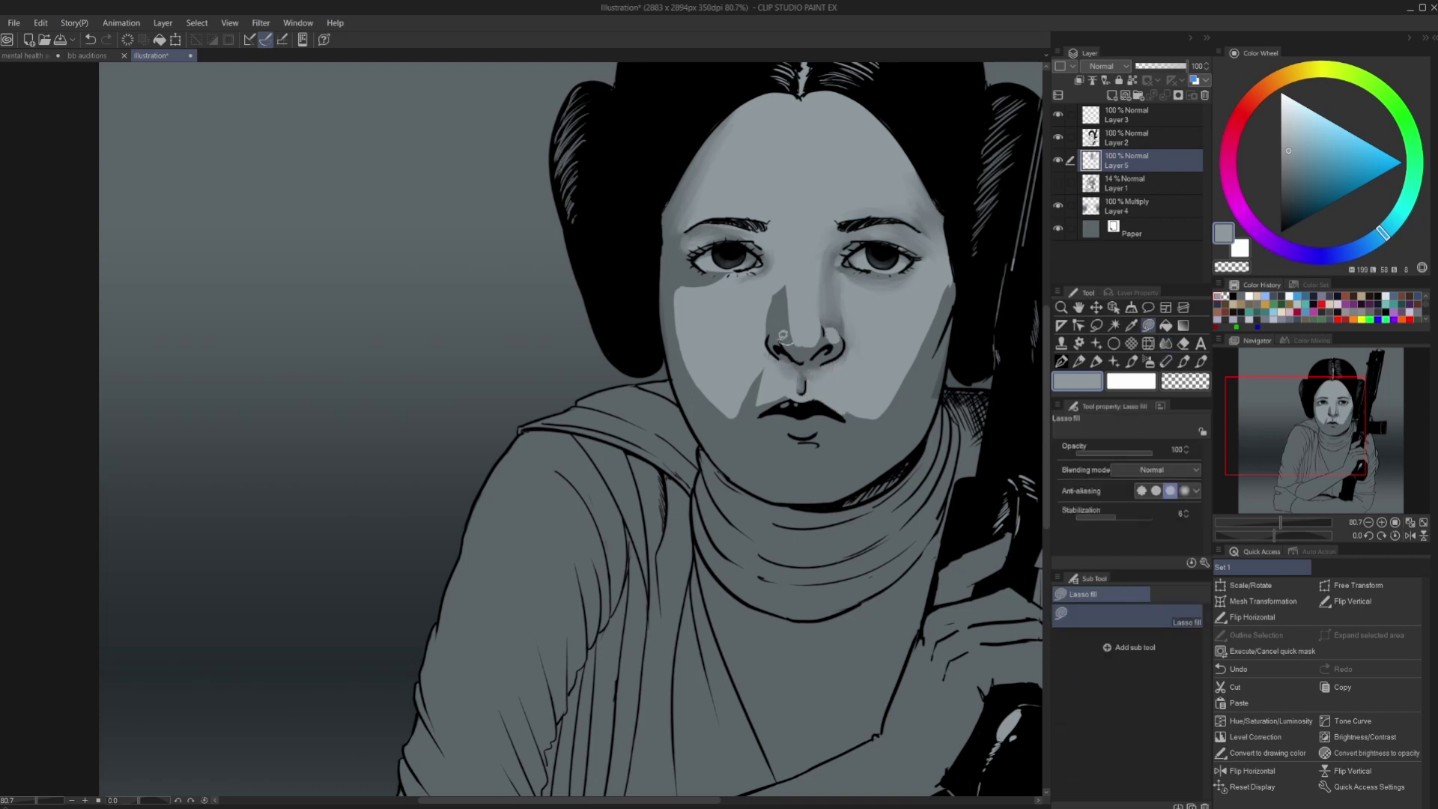
Step: Blend the shading along the nose, mouth corner, cheek and jaw
left_click_drag(811, 324, 775, 281)
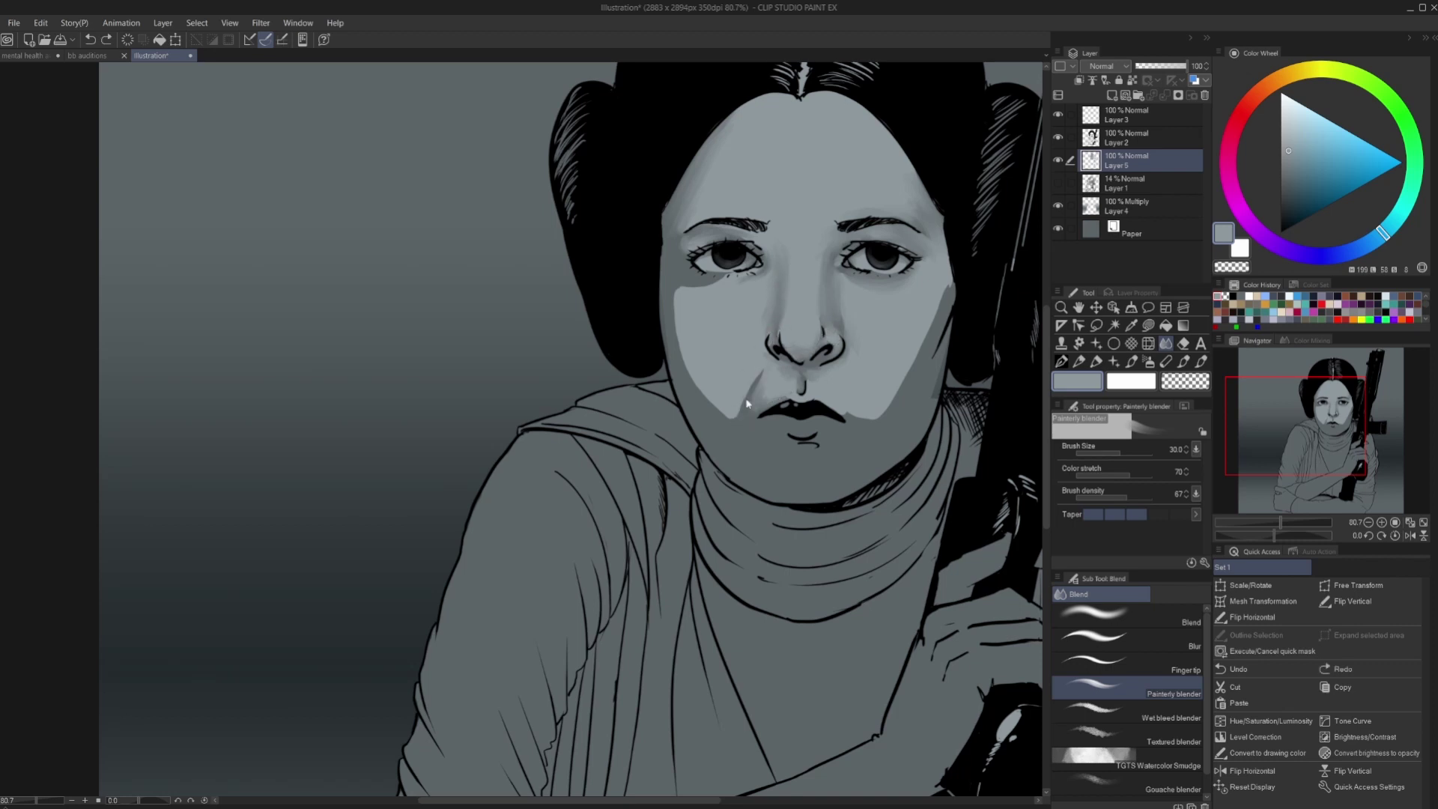
left_click_drag(749, 355, 739, 419)
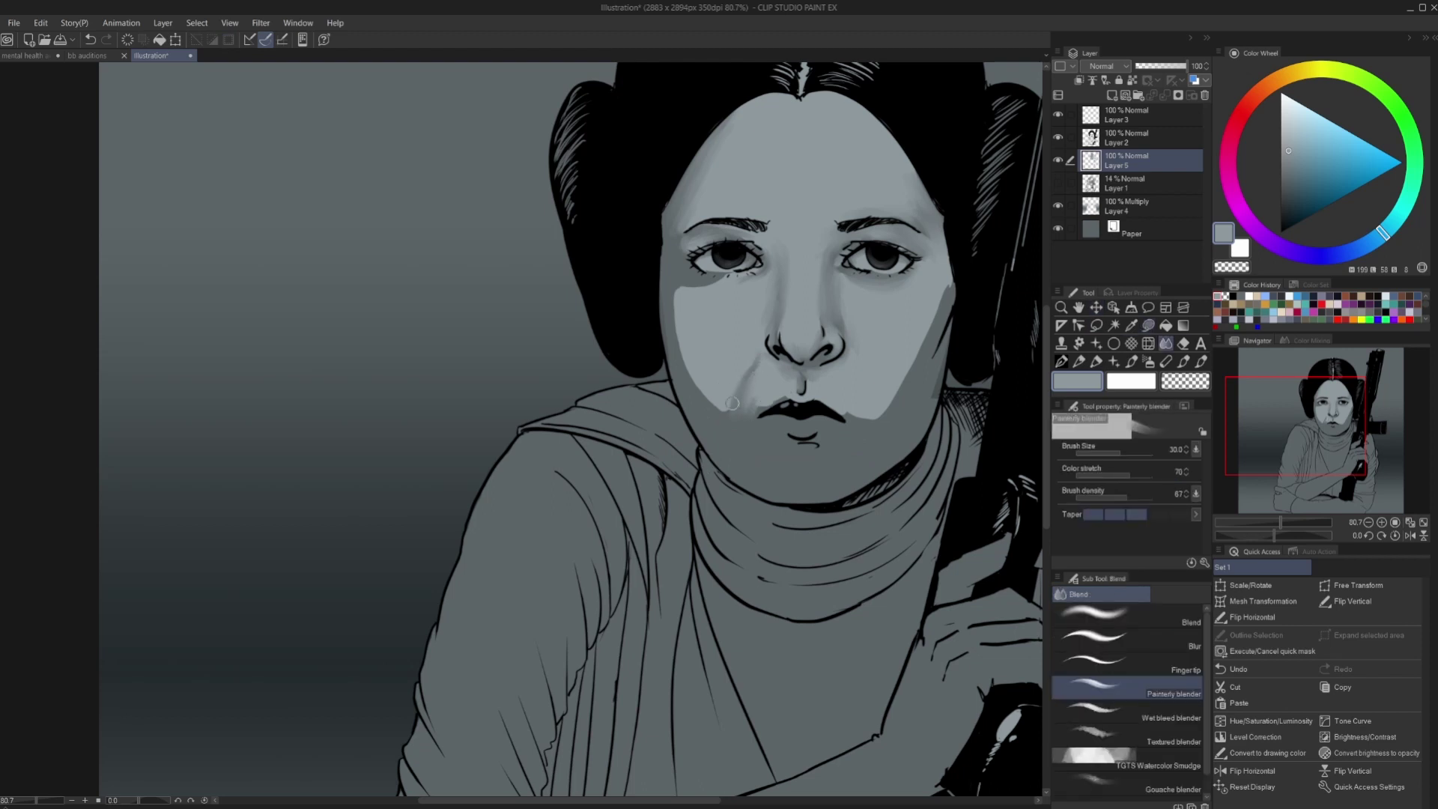
left_click_drag(745, 367, 739, 461)
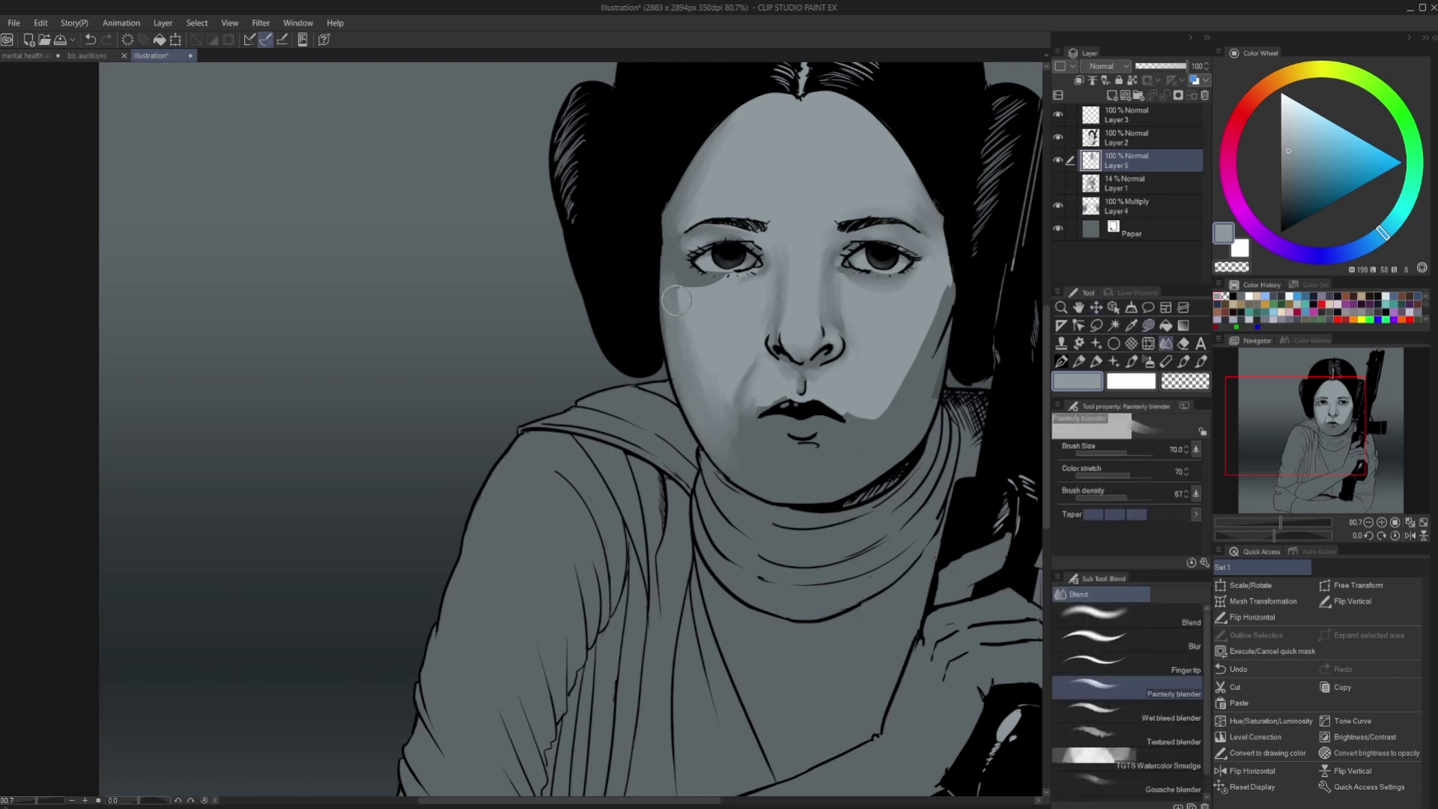
key("bracketright")
key("bracketright")
key("bracketright")
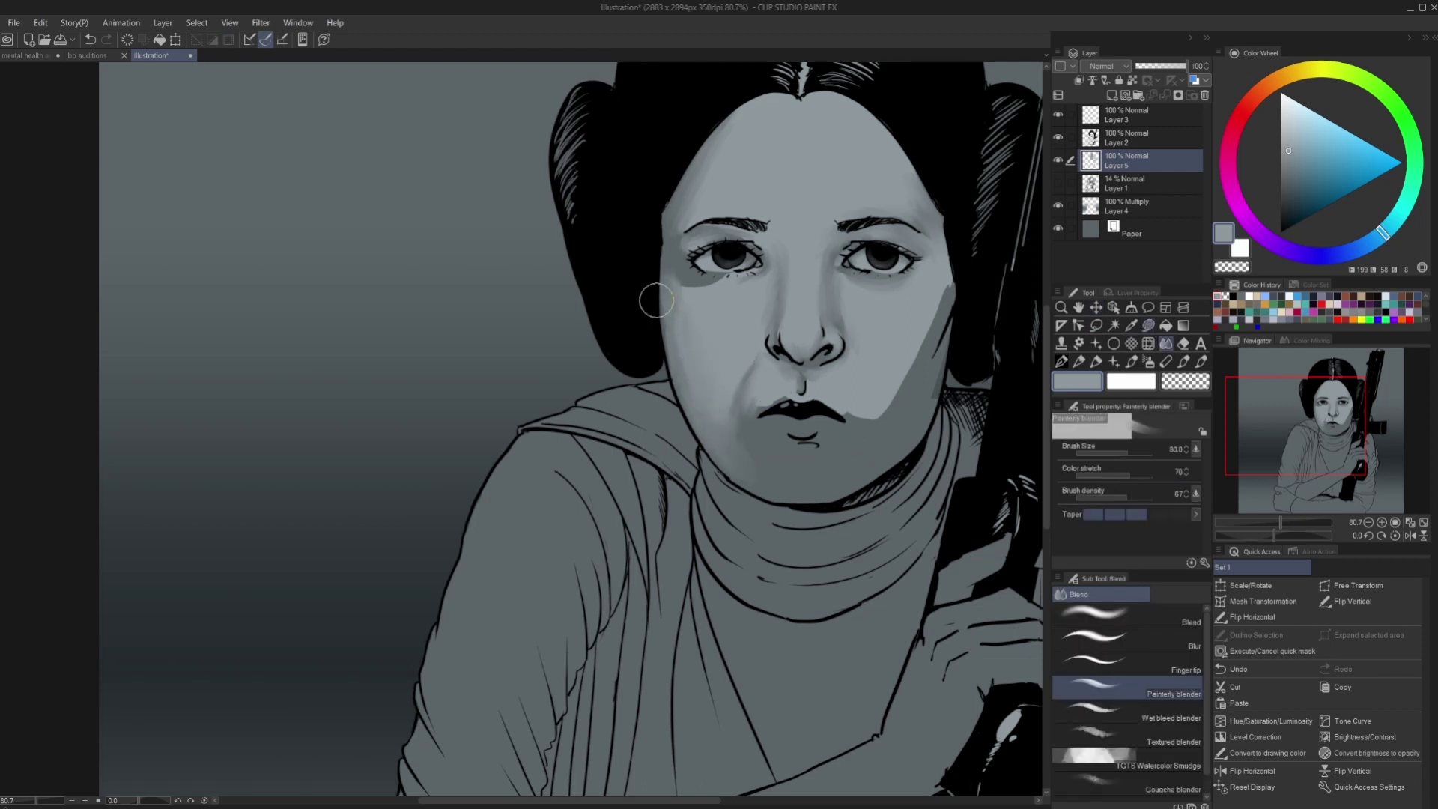
Step: Lighten and smooth the chin with a larger blender, removing a stray cheek stroke
left_click_drag(741, 450, 861, 487)
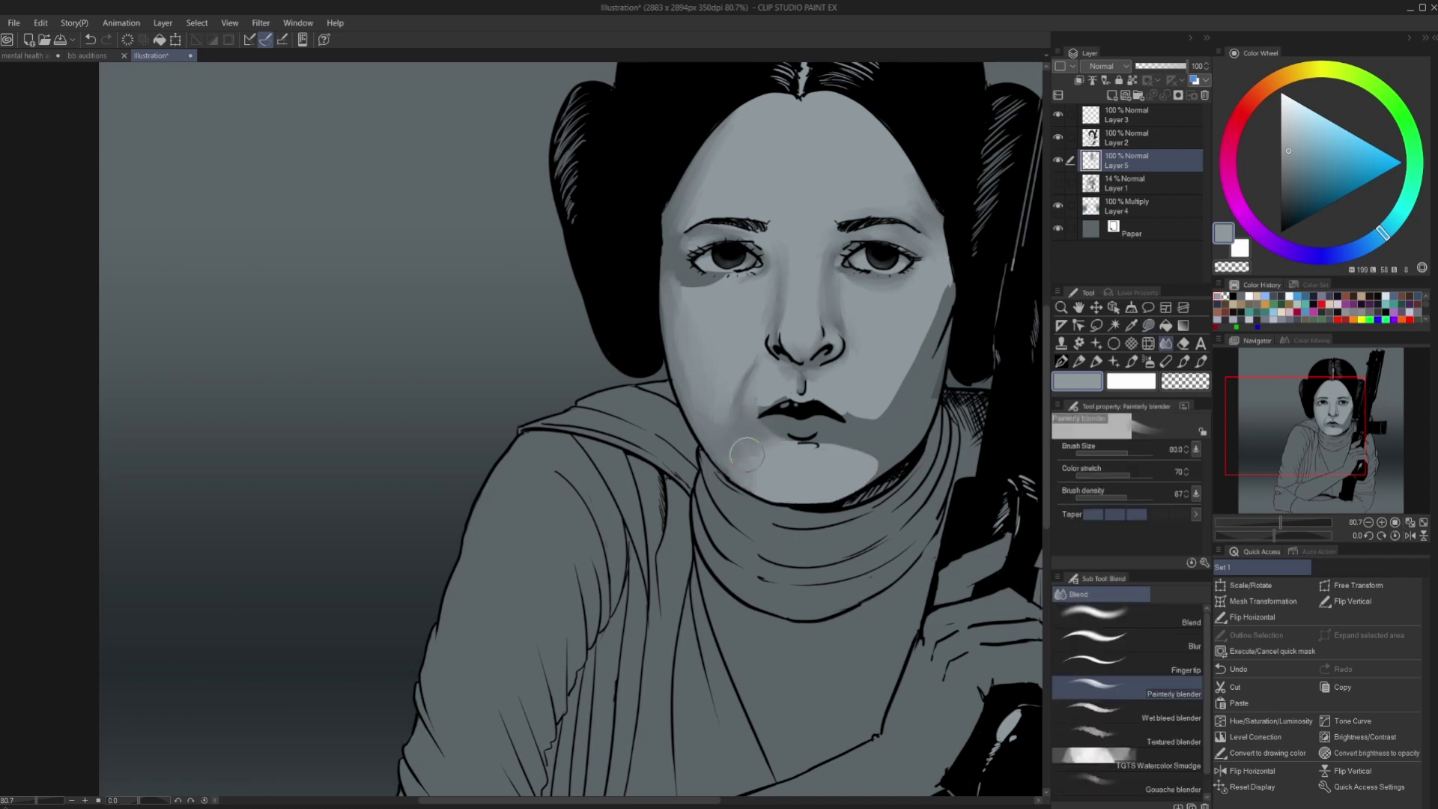
left_click_drag(833, 438, 836, 440)
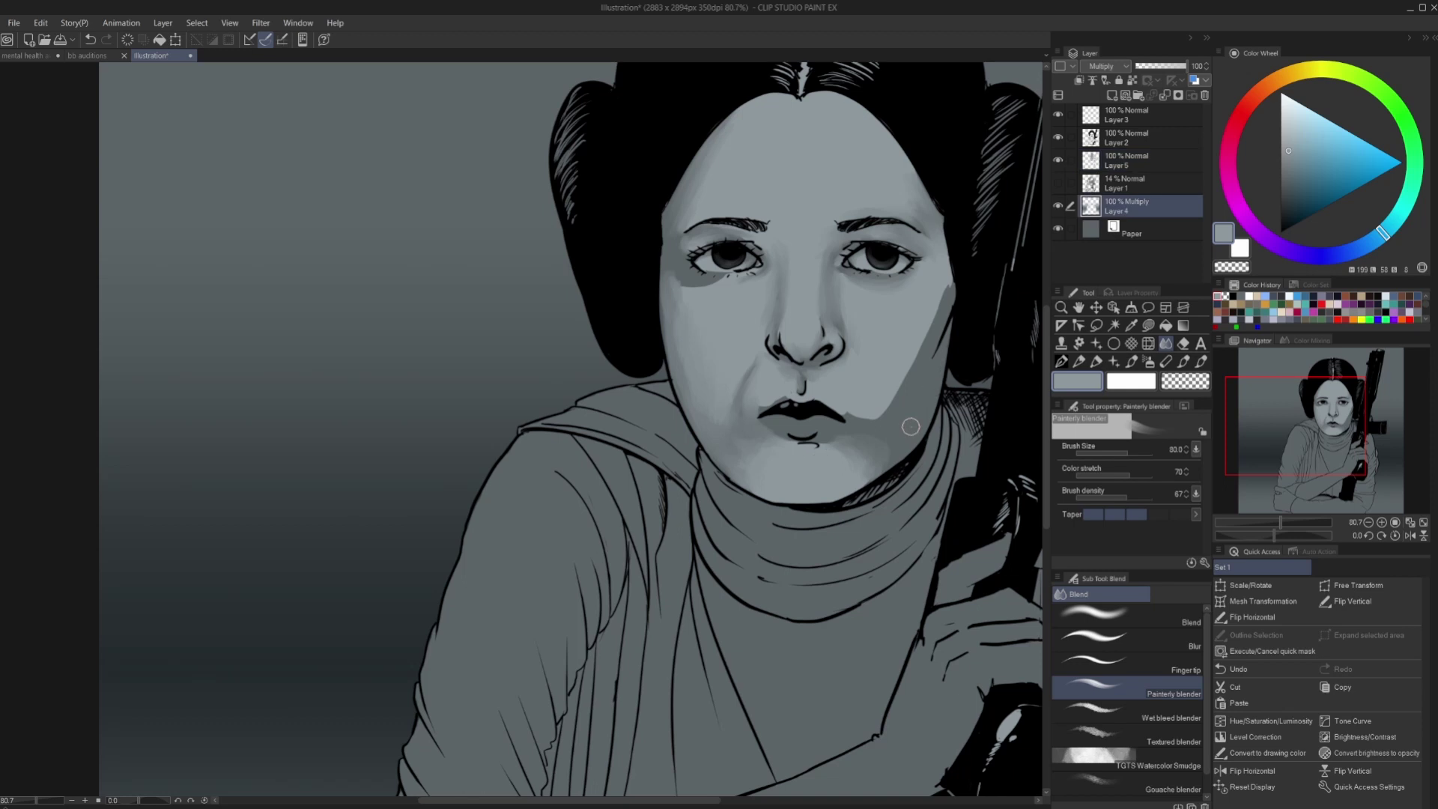
left_click_drag(929, 390, 903, 441)
key("u")
key("j")
key("ctrl+z")
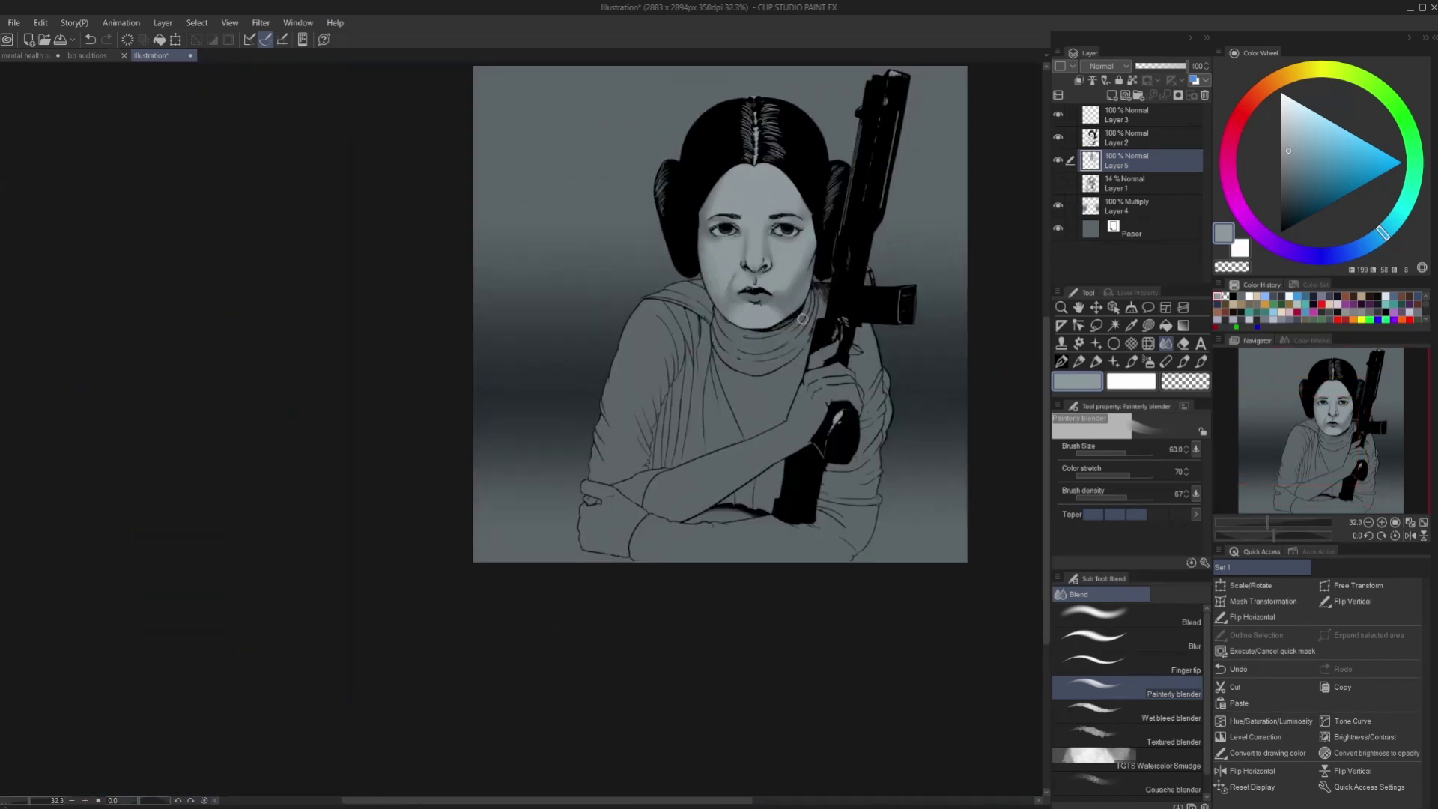
Step: Lighten the hand with a freehand fill and smooth the dark band along its bottom
key("u")
left_click_drag(609, 452, 599, 415)
scroll(653, 518, "down", 3)
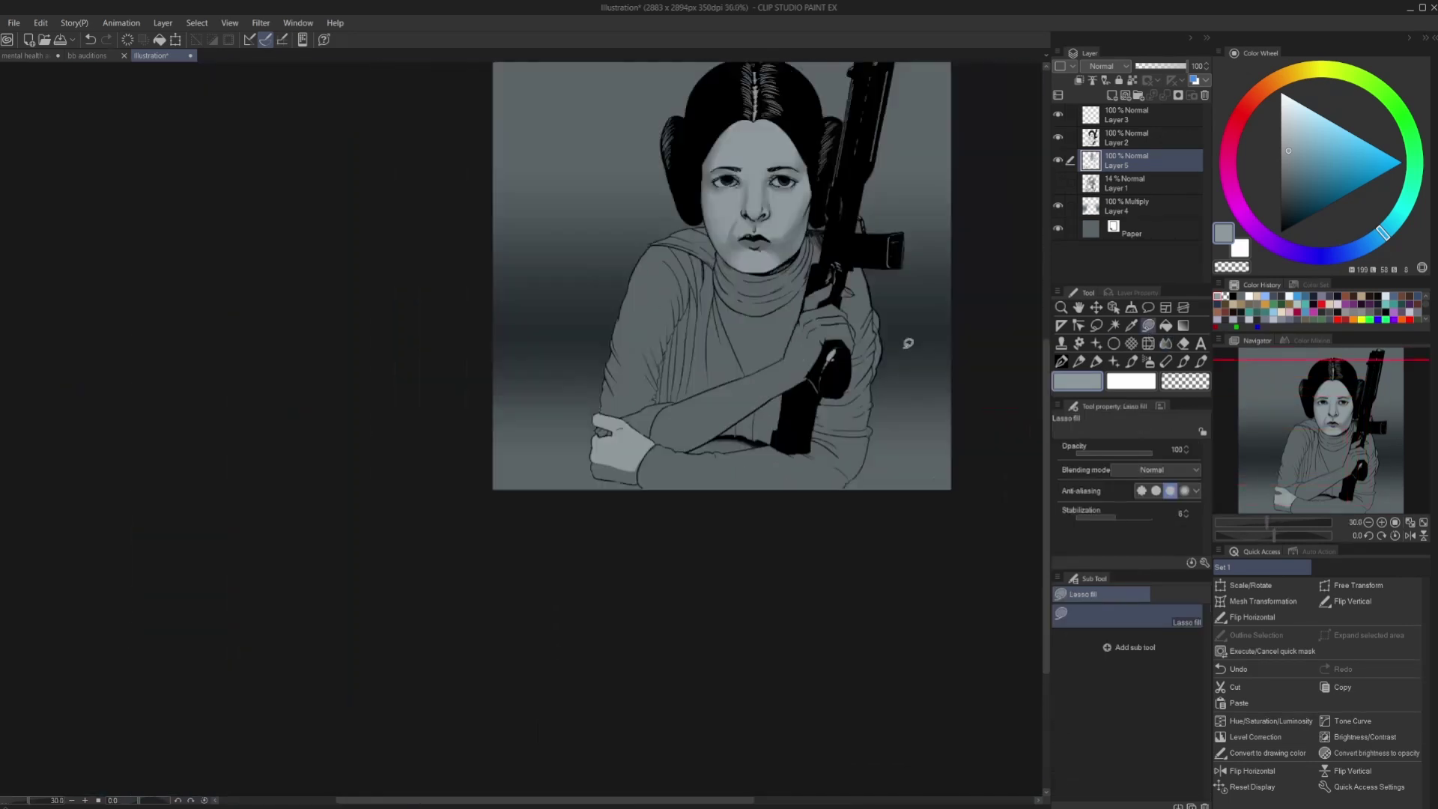
scroll(654, 519, "up", 3)
key("j")
left_click_drag(654, 519, 612, 495)
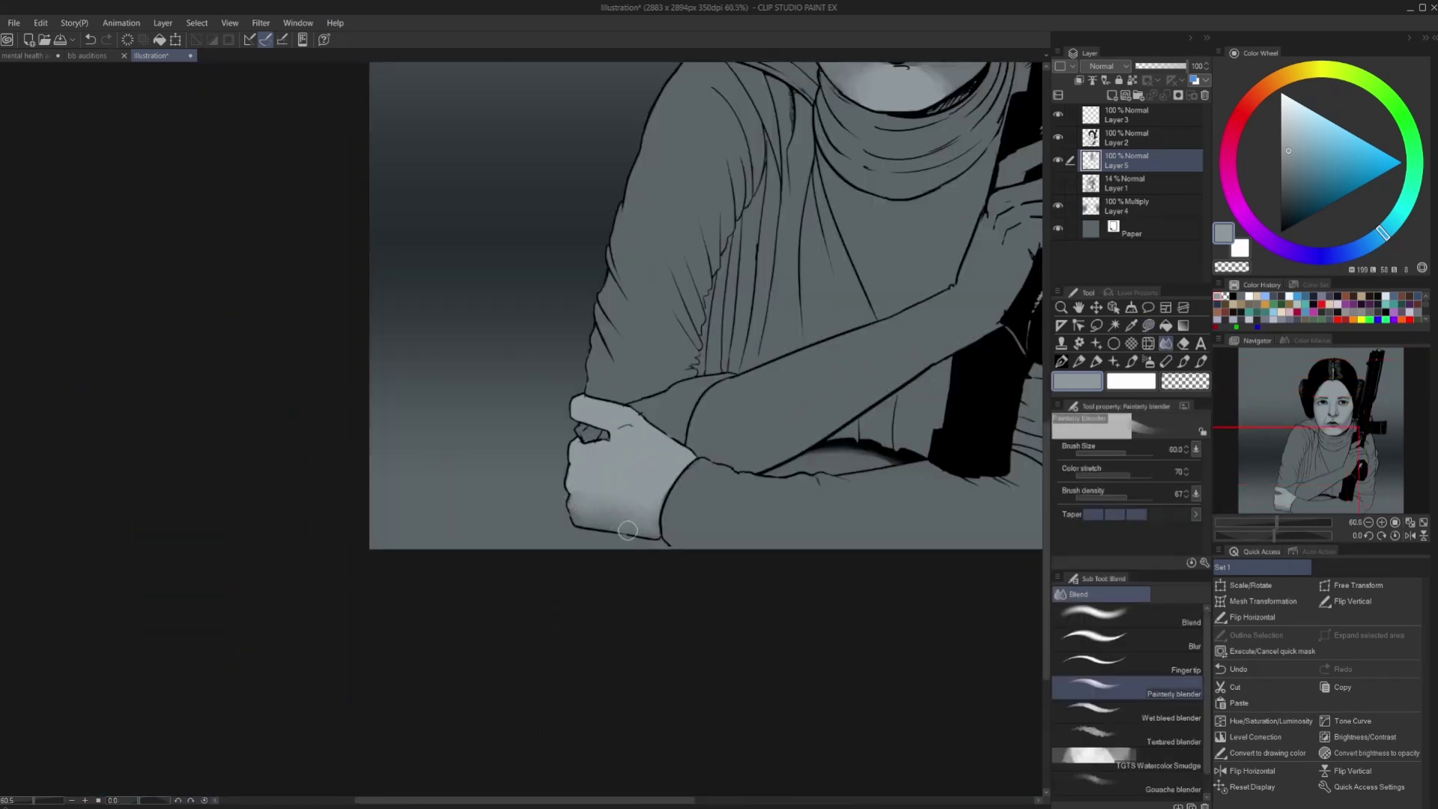
scroll(627, 530, "down", 3)
scroll(818, 305, "up", 5)
Step: Shrink the blender for fine lip touch-ups and add a soft light stroke along the forearm
key("bracketleft")
key("bracketleft")
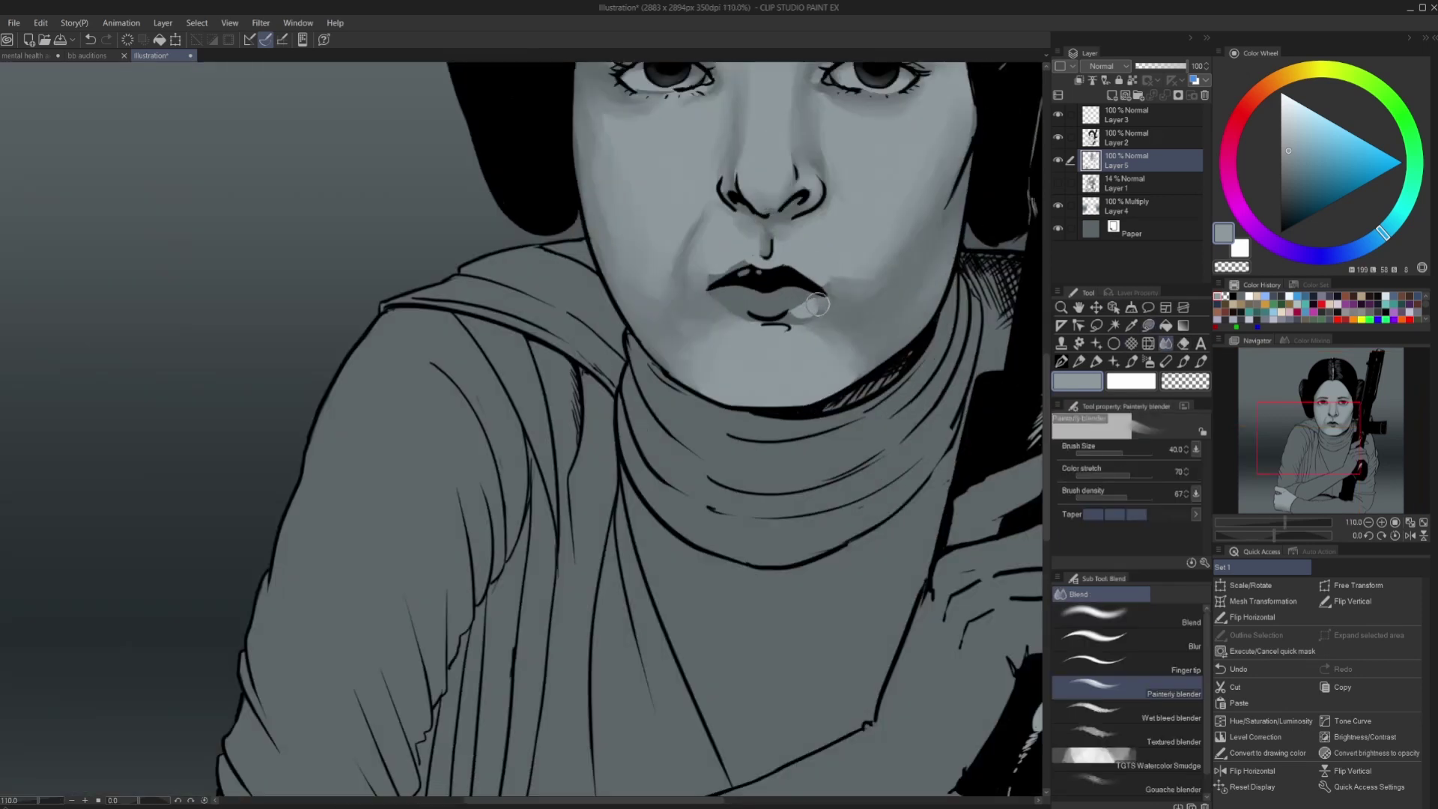
key("bracketleft")
key("bracketleft")
key("bracketleft")
scroll(745, 311, "down", 1)
key("p")
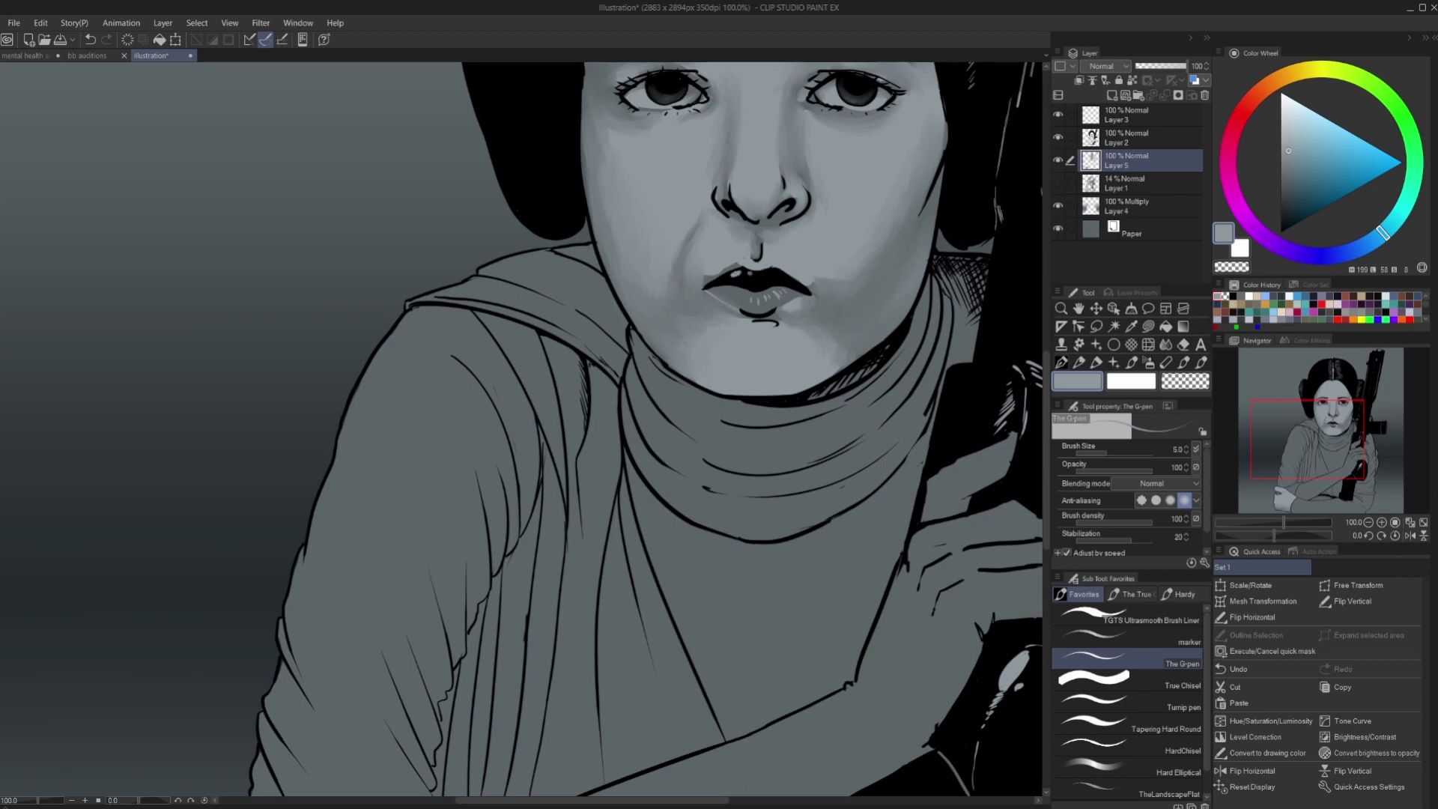
scroll(524, 435, "down", 5)
scroll(524, 434, "up", 1)
scroll(524, 434, "down", 1)
left_click_drag(749, 225, 824, 337)
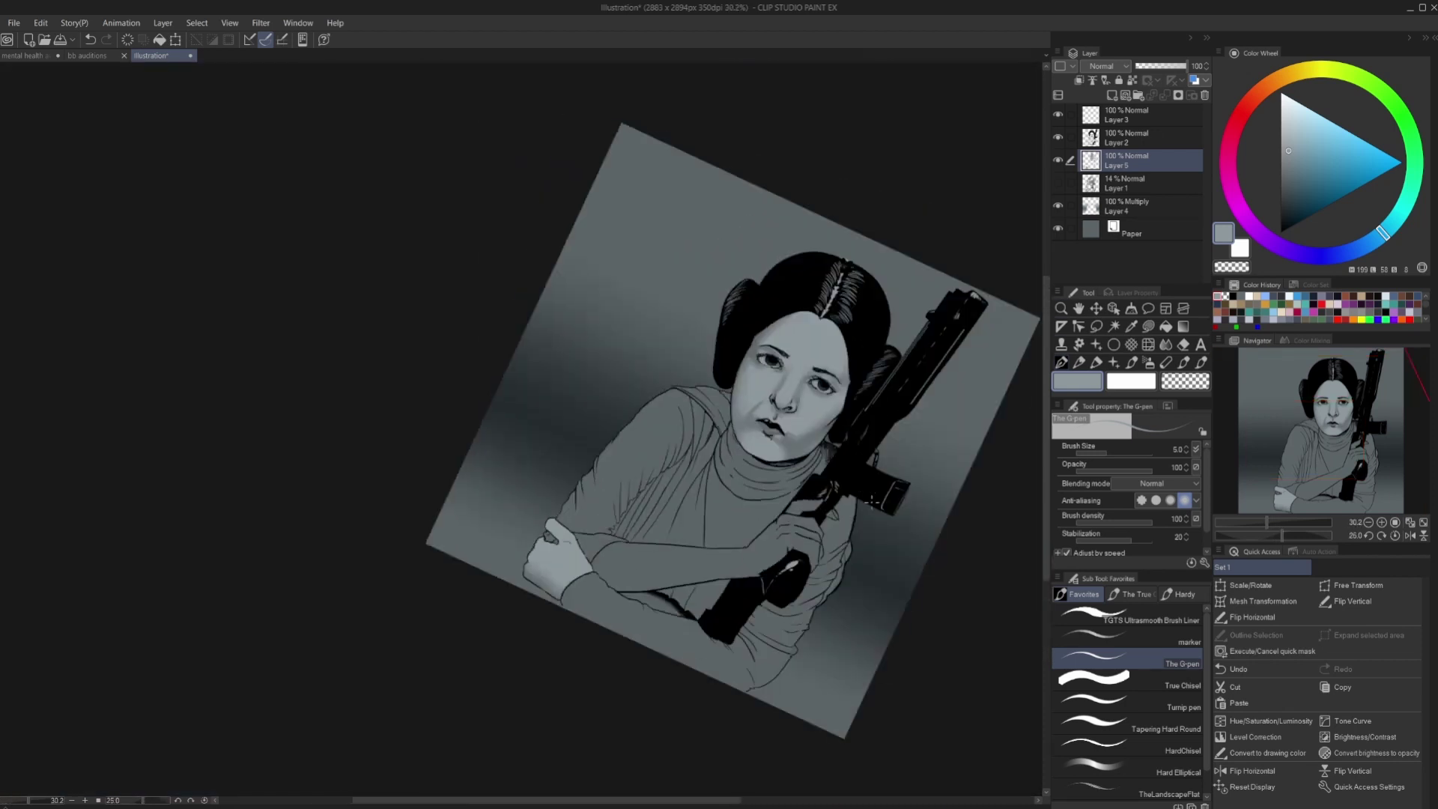
key("j")
scroll(673, 524, "up", 3)
mouse_move(647, 483)
left_mouse_down()
mouse_move(665, 519)
mouse_move(788, 429)
mouse_move(776, 448)
left_mouse_up()
Step: Fill the fingers with a light tone and blend it smooth, halving the brush size
key("ctrl+@")
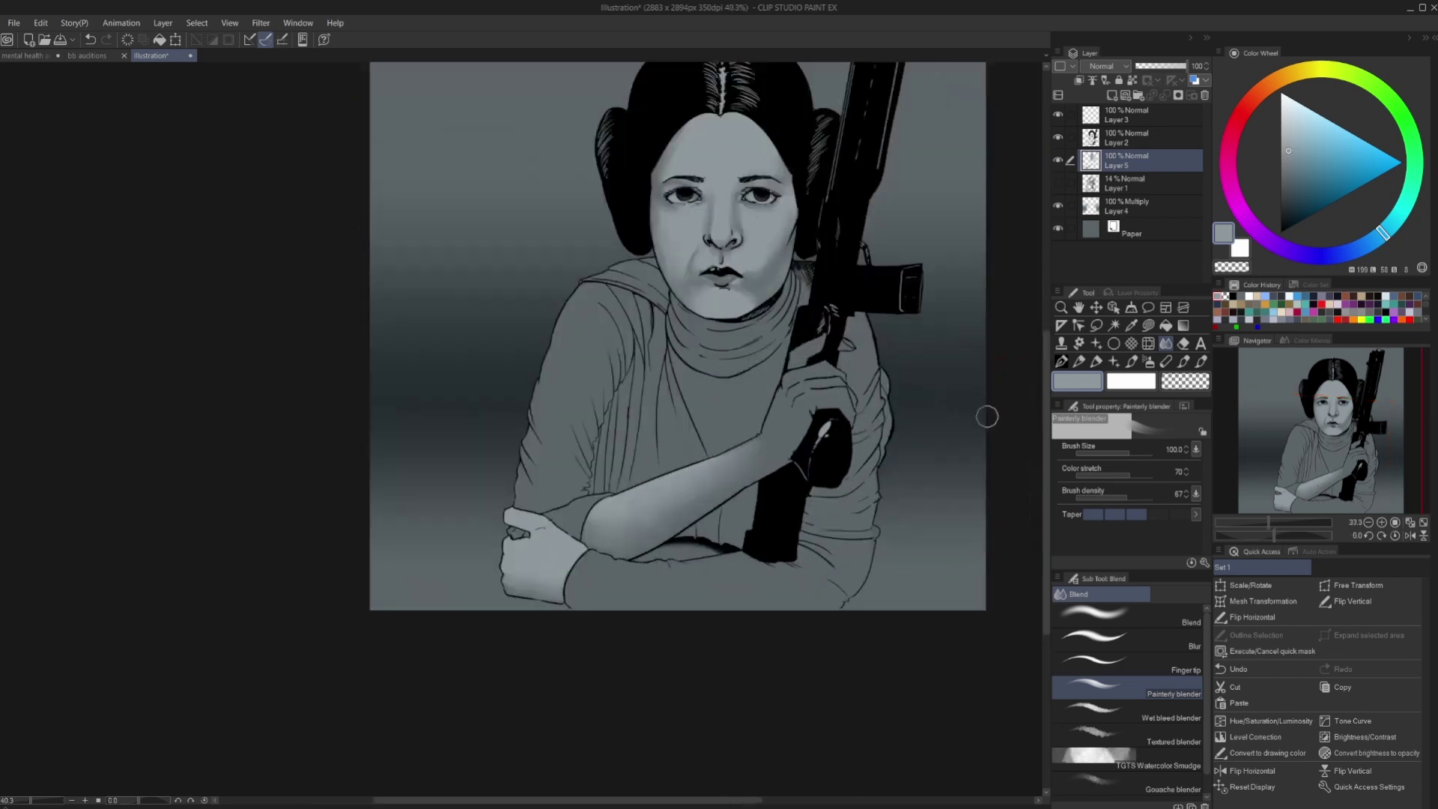
scroll(828, 464, "up", 2)
mouse_move(764, 370)
left_mouse_down()
mouse_move(801, 405)
mouse_move(775, 415)
left_mouse_up()
key("j")
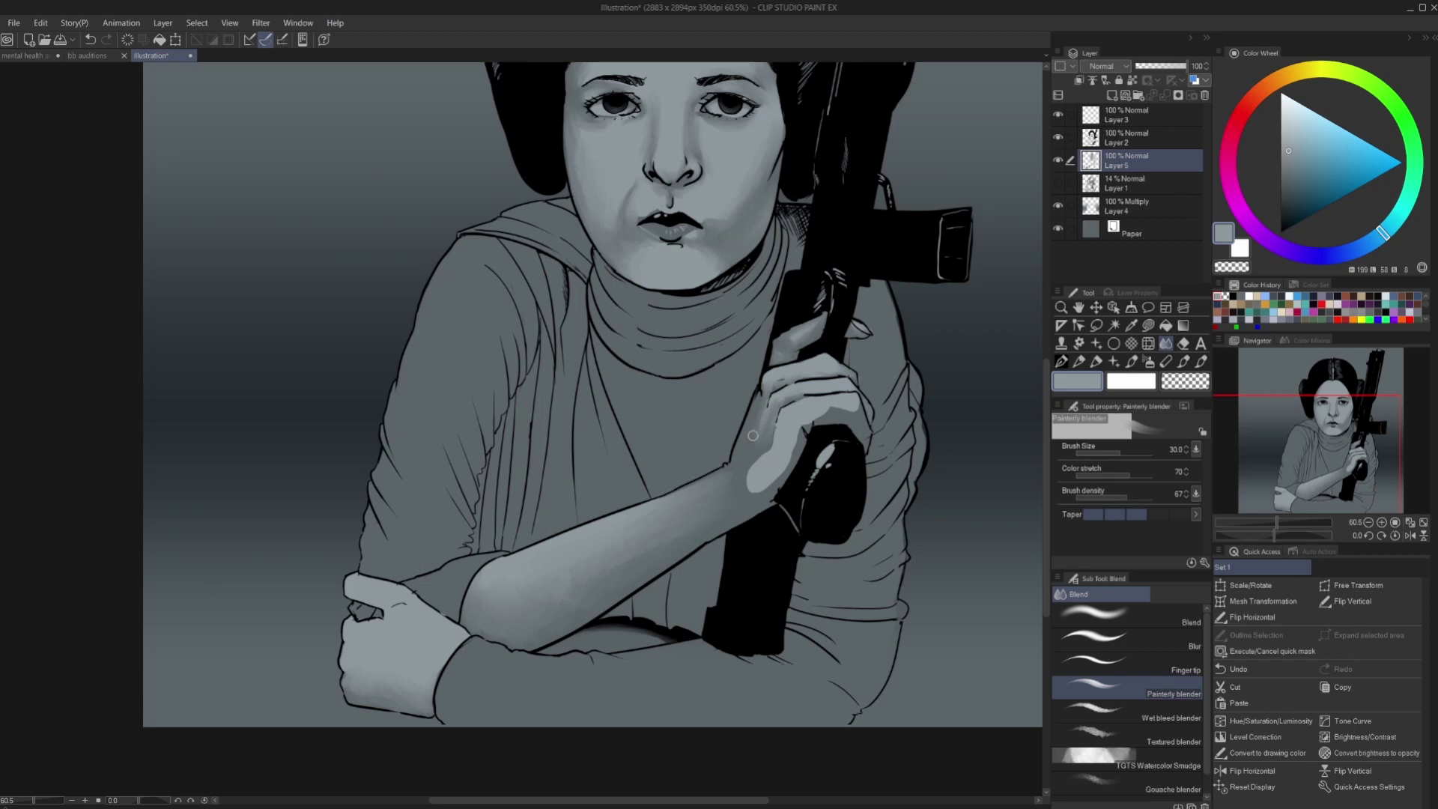
mouse_move(752, 435)
left_mouse_down()
mouse_move(765, 450)
mouse_move(732, 490)
left_mouse_up()
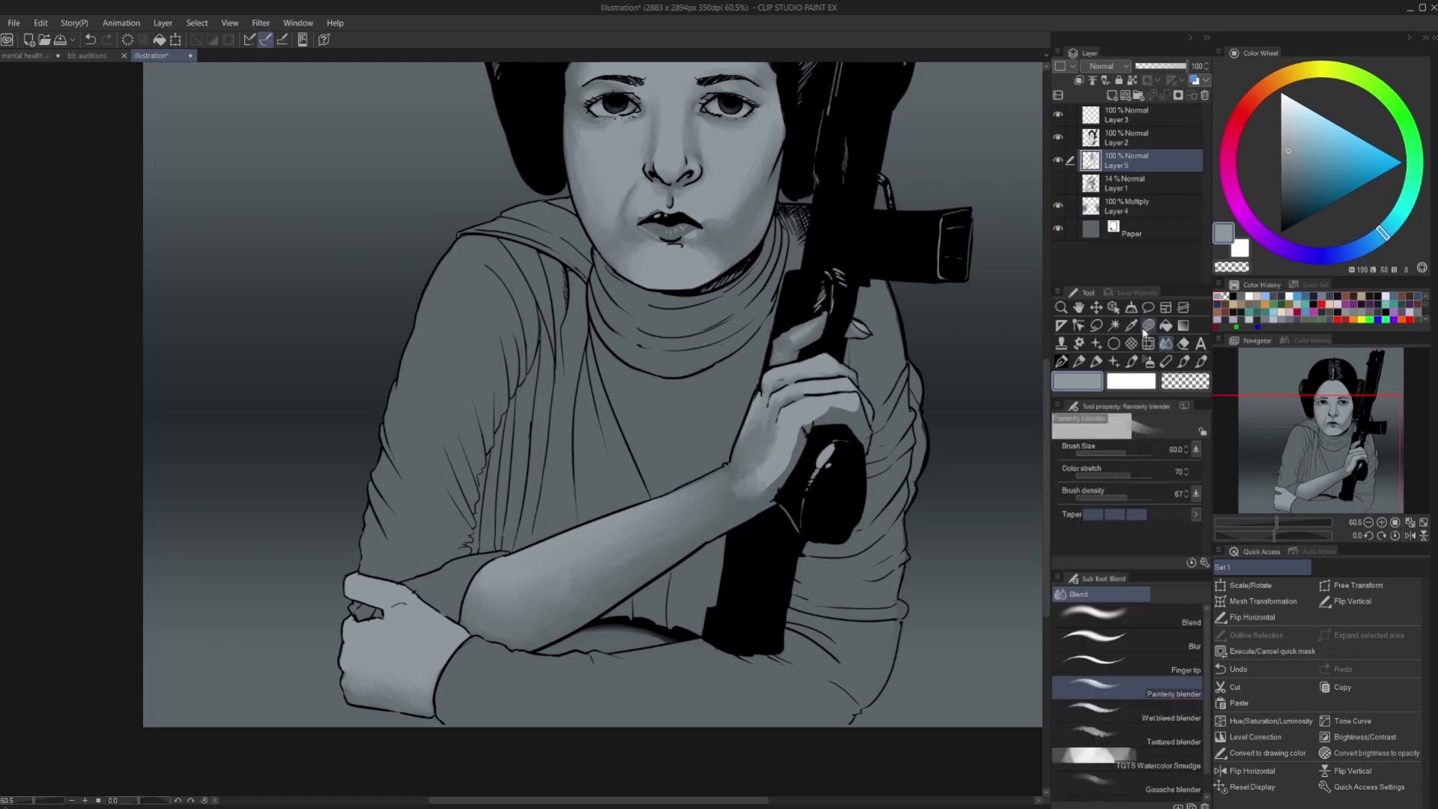
key("bracketleft")
key("bracketleft")
key("bracketleft")
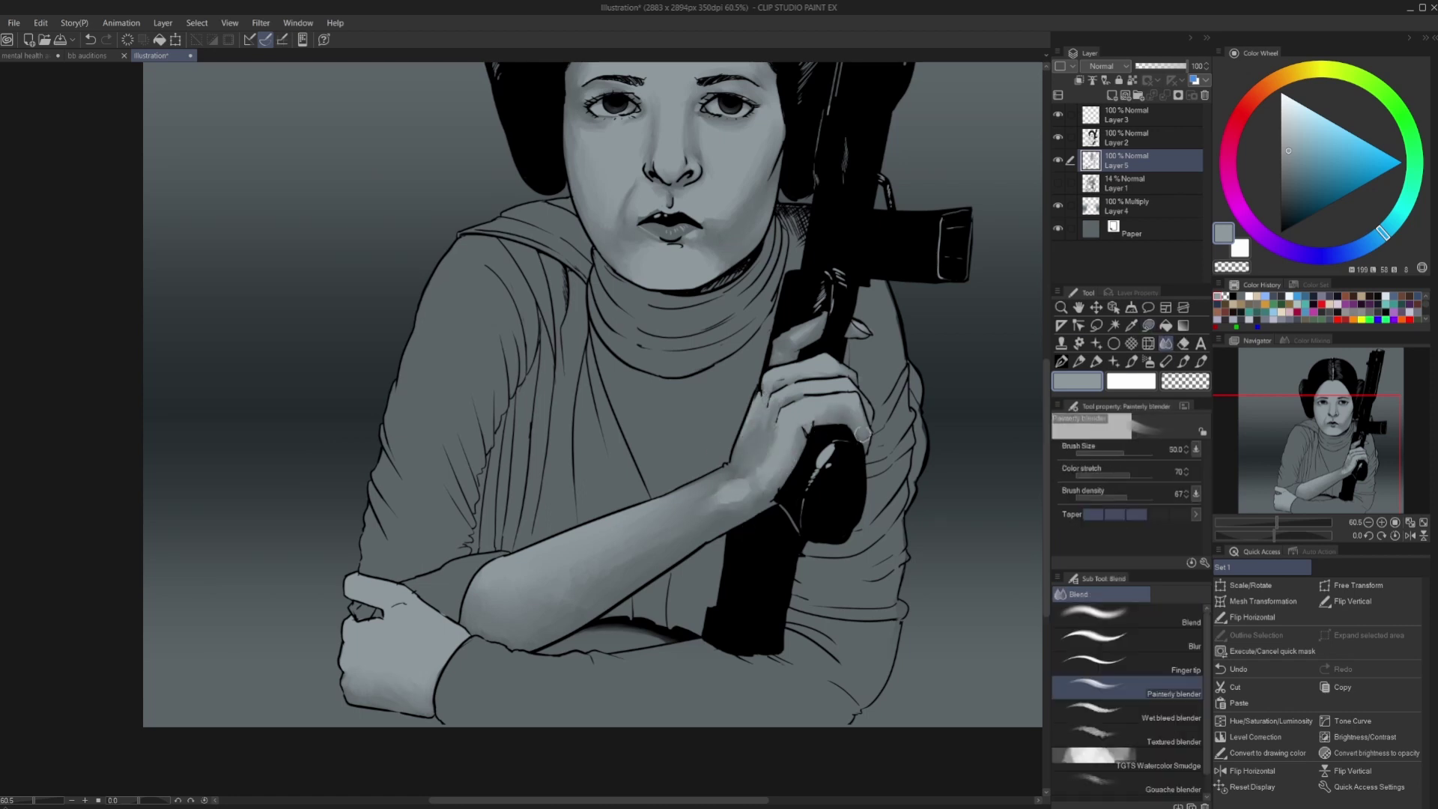
scroll(851, 510, "down", 5)
Step: Eyedrop a light robe tone, add Layer 6, and fill the sleeve behind the gun
key("i")
left_click(650, 544)
key("ctrl+shift+n")
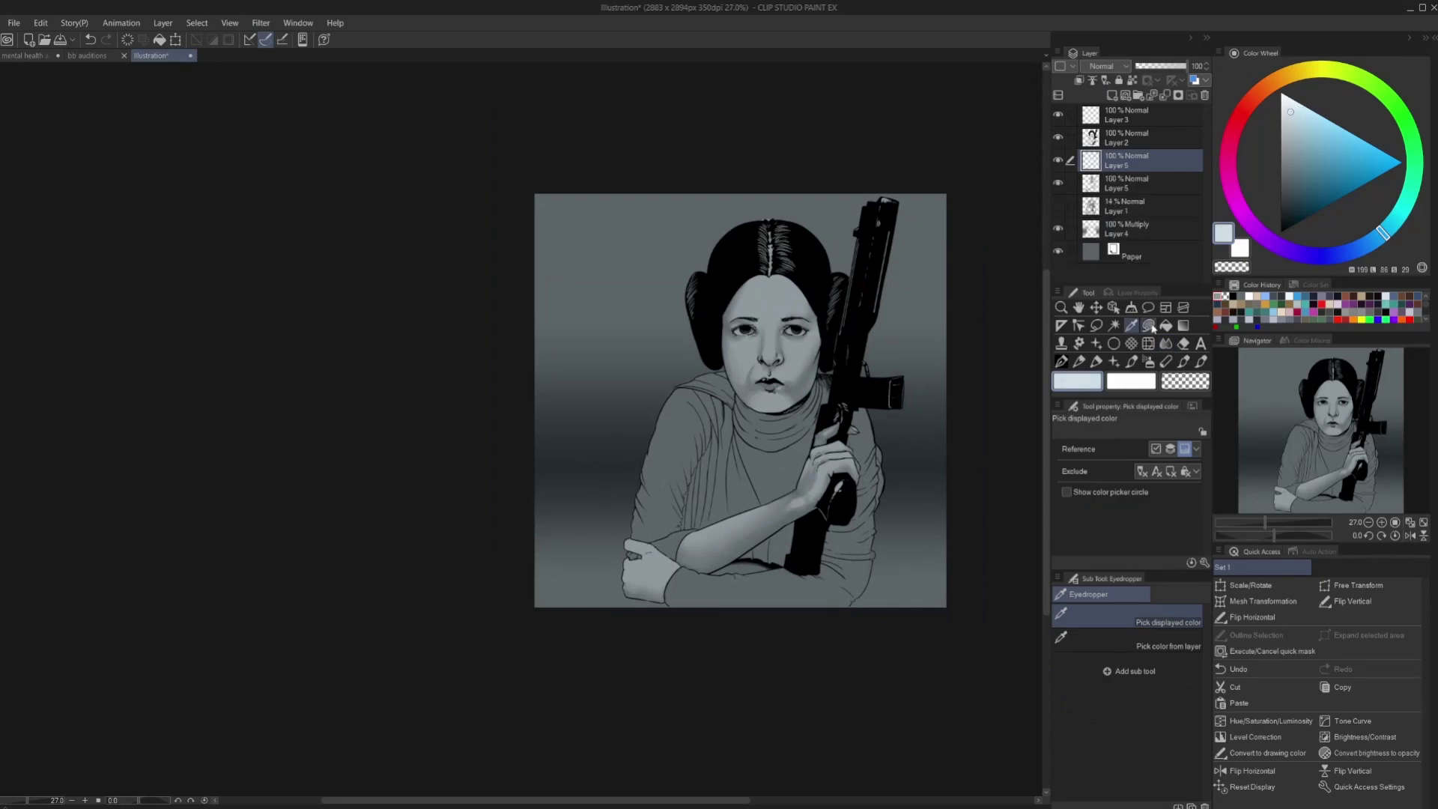
scroll(897, 425, "up", 5)
key("g")
left_click_drag(794, 371, 760, 469)
Step: Lasso-fill the lower sleeve white, outlining it around under the arm
left_click_drag(833, 436, 797, 379)
scroll(833, 437, "down", 4)
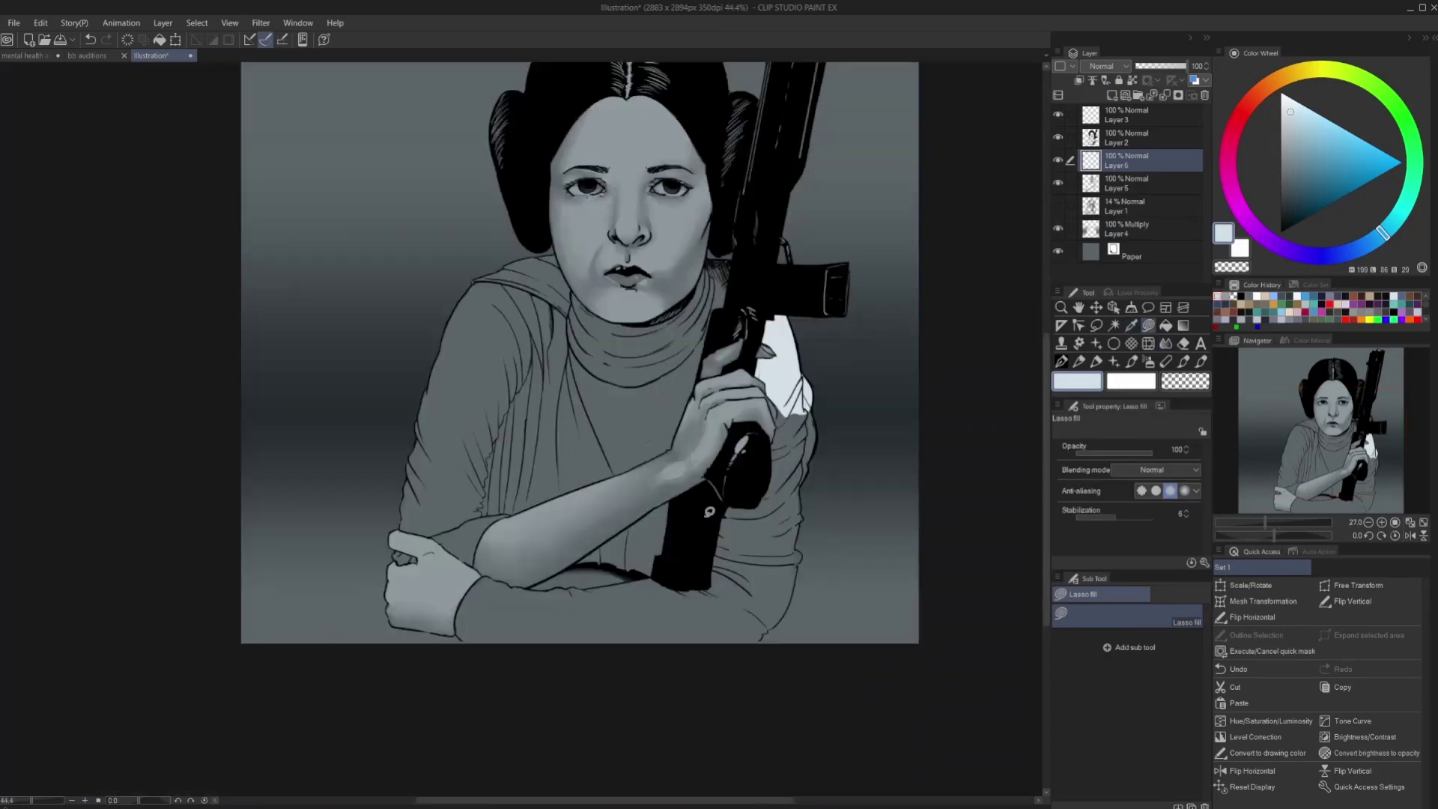
scroll(862, 449, "up", 5)
left_click_drag(865, 344, 869, 595)
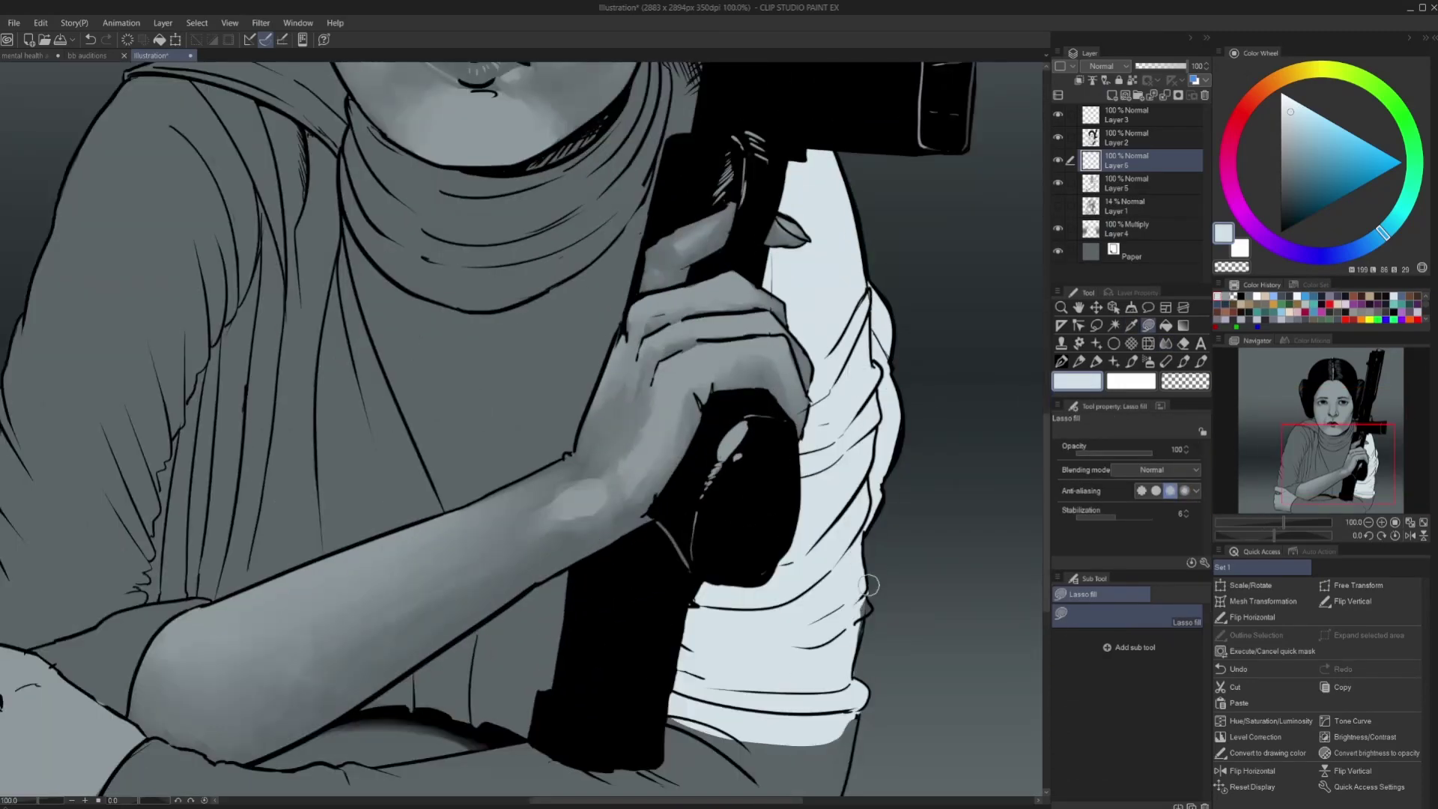
scroll(868, 595, "down", 4)
scroll(869, 595, "up", 4)
left_click_drag(959, 524, 300, 620)
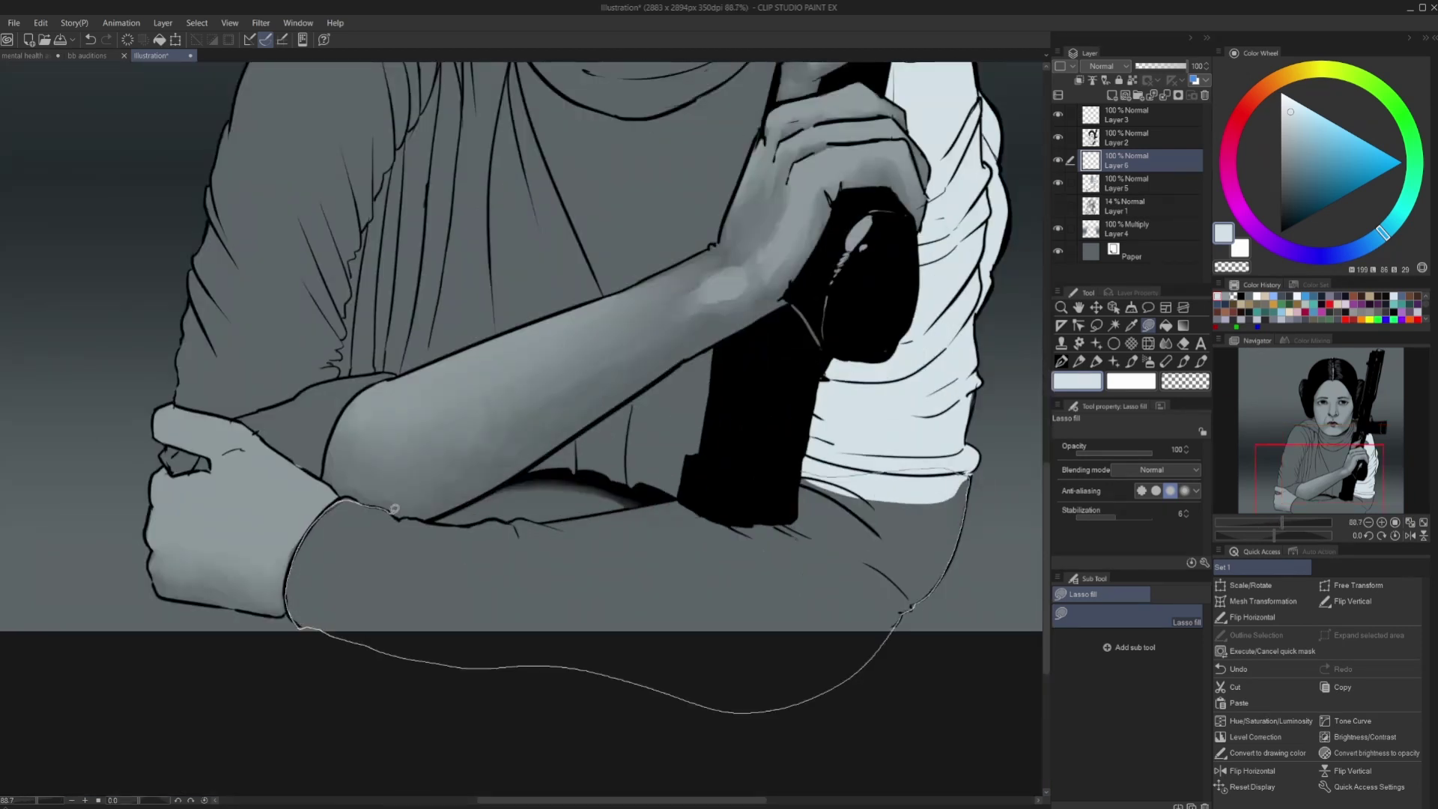
left_click_drag(394, 507, 374, 503)
scroll(639, 629, "down", 3)
scroll(639, 629, "up", 3)
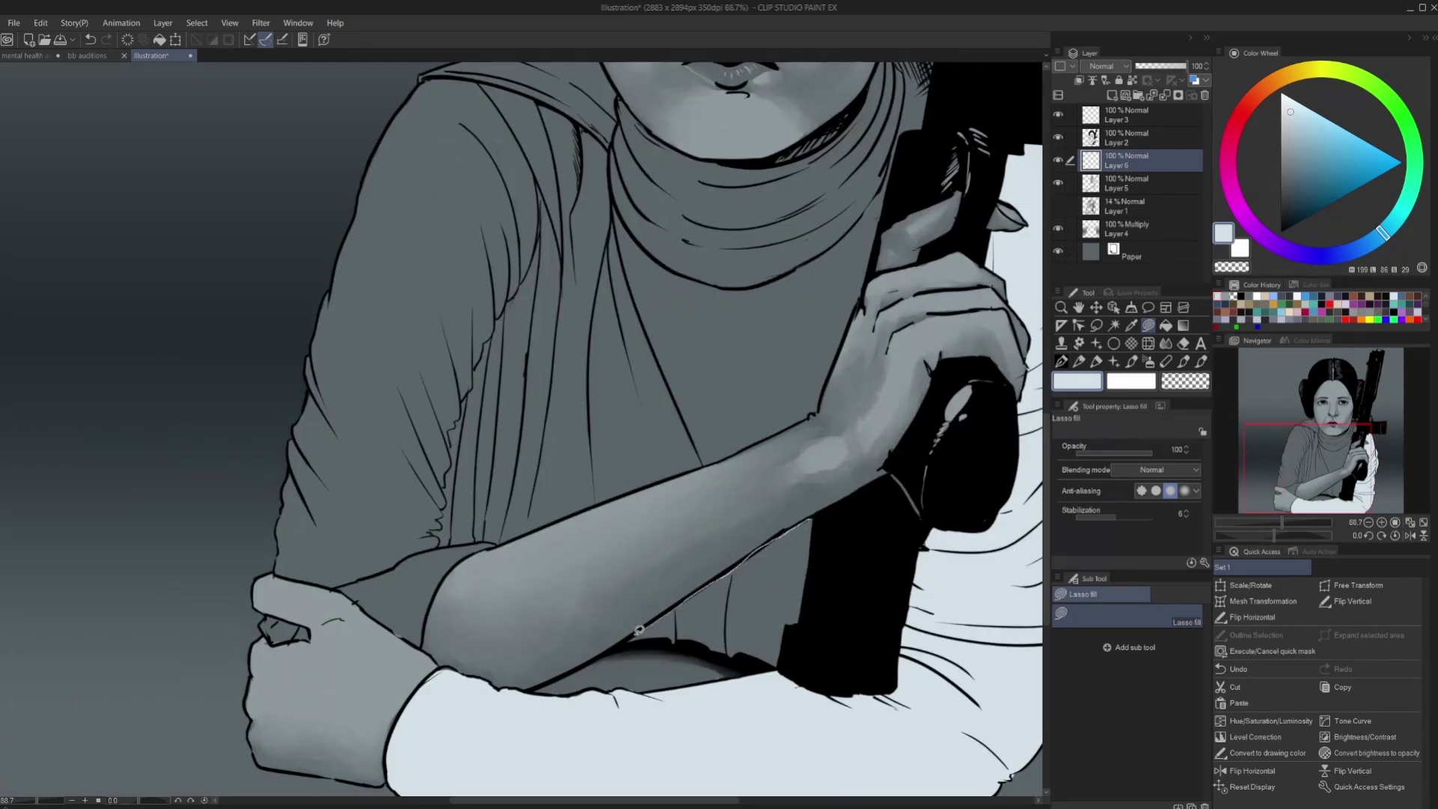
scroll(638, 629, "down", 3)
scroll(644, 591, "up", 5)
scroll(647, 576, "down", 1)
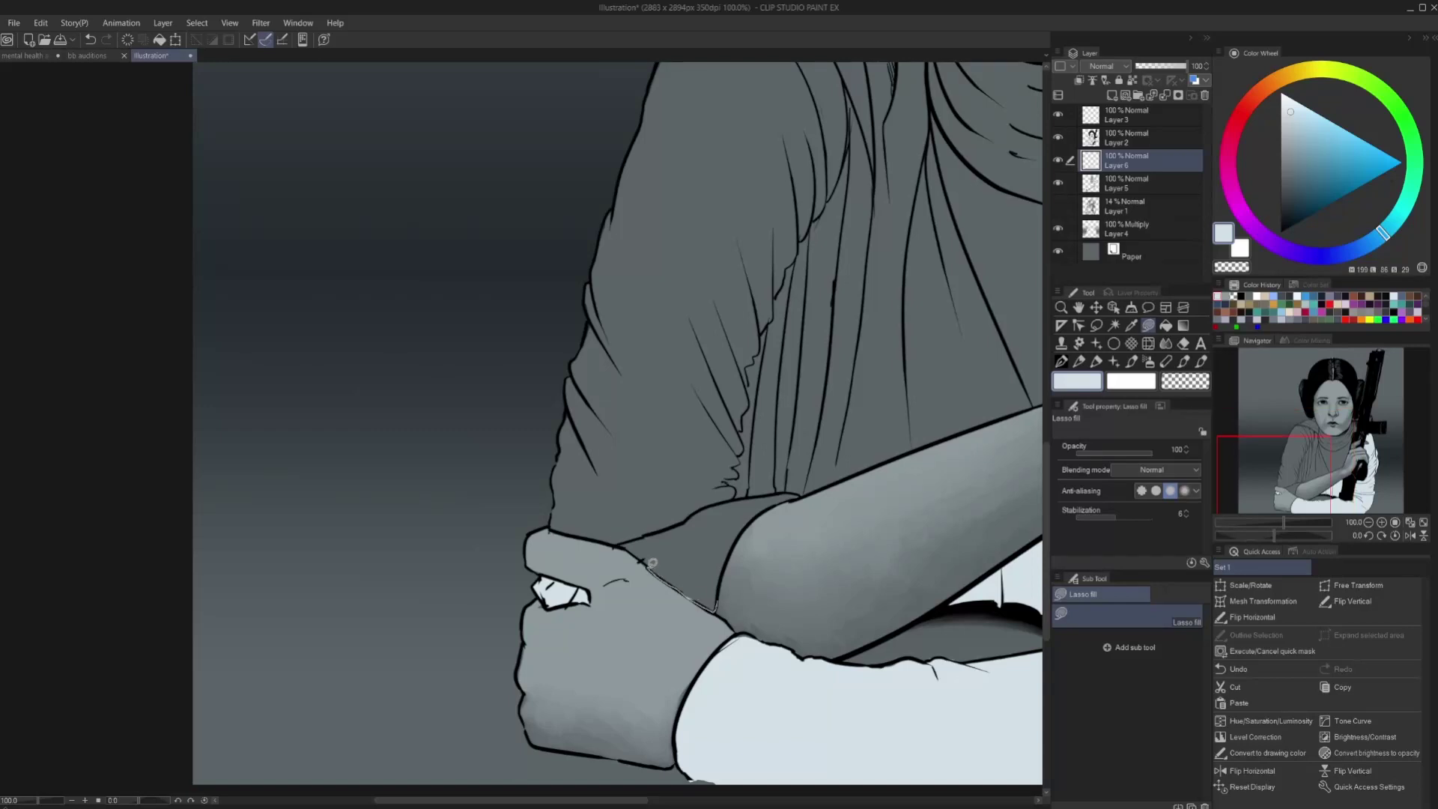
scroll(615, 456, "down", 3)
scroll(546, 361, "up", 4)
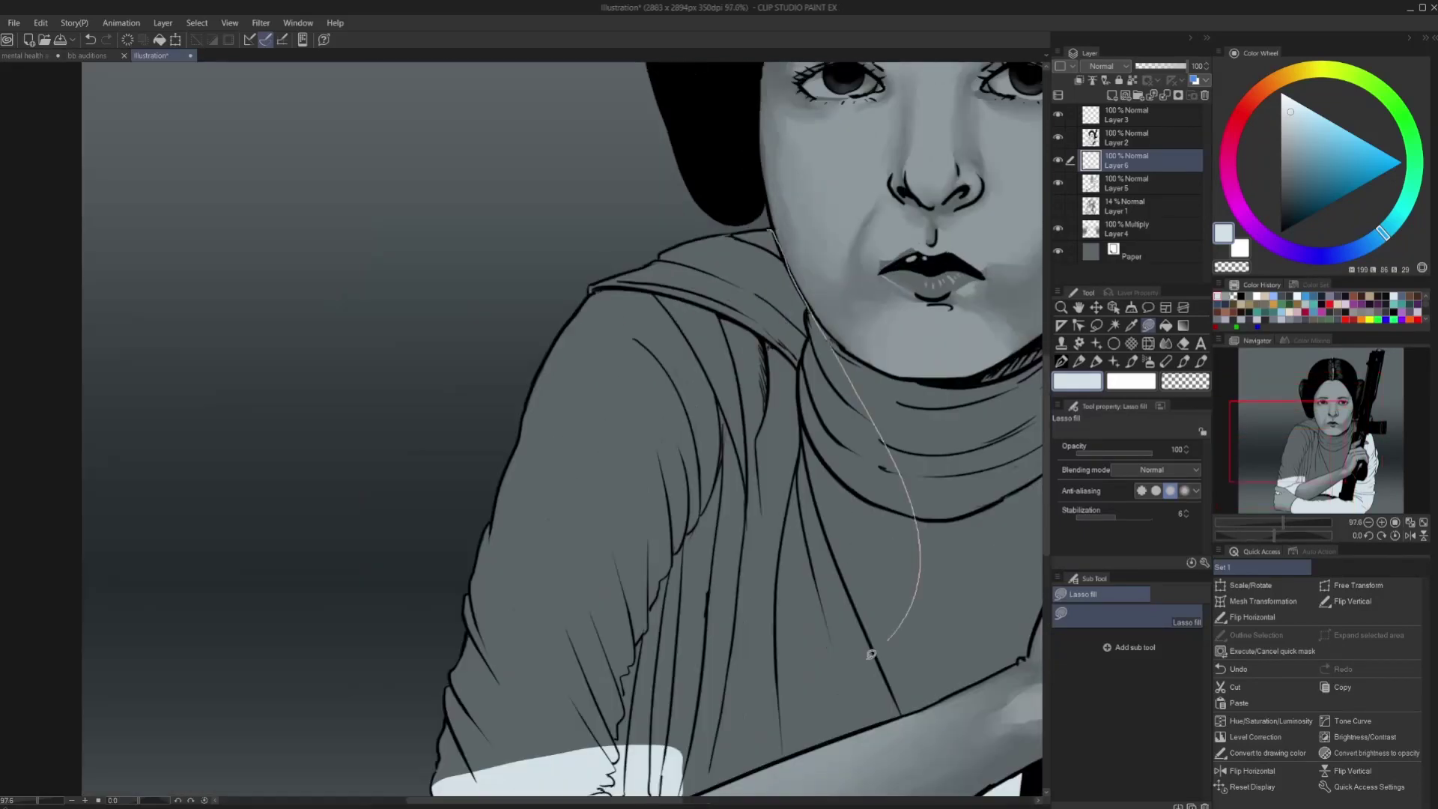
Step: Fill the scarf and chest with the pale white tone
left_click_drag(546, 360, 551, 365)
scroll(308, 599, "down", 3)
scroll(500, 516, "up", 4)
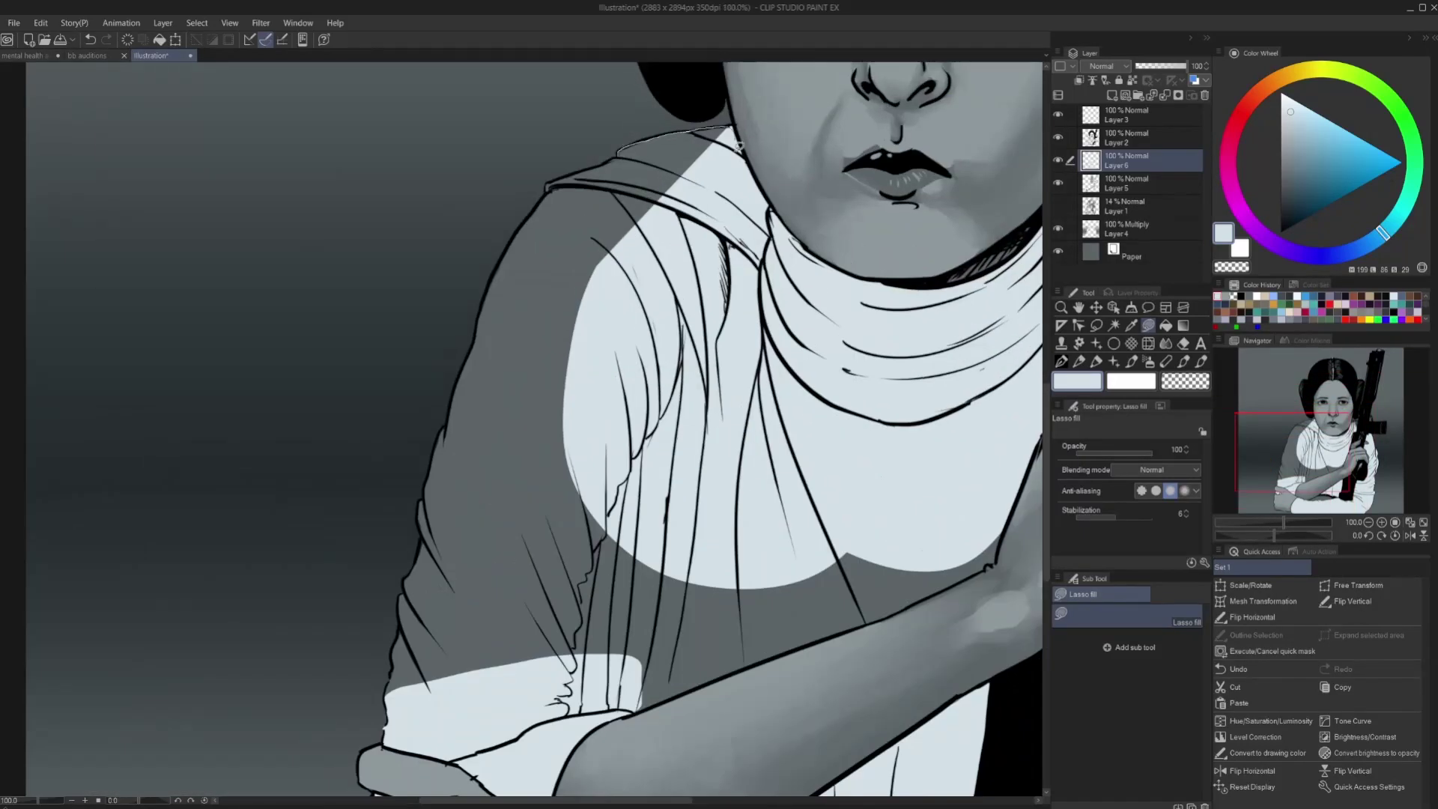
scroll(500, 516, "down", 3)
scroll(501, 515, "up", 4)
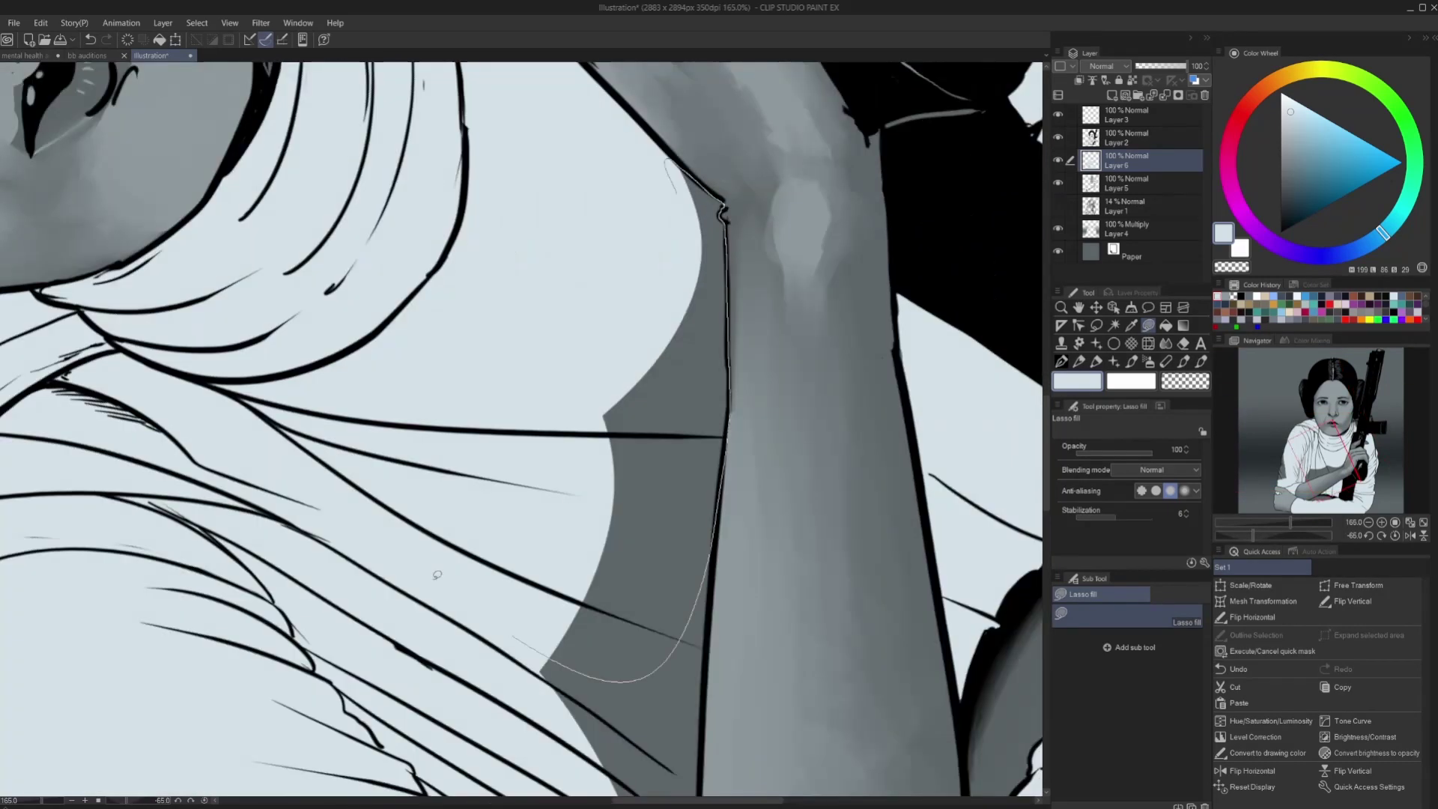
Step: Fill the upper arm sleeve with the pale white tone
left_click_drag(453, 262, 599, 325)
left_click_drag(517, 352, 824, 599)
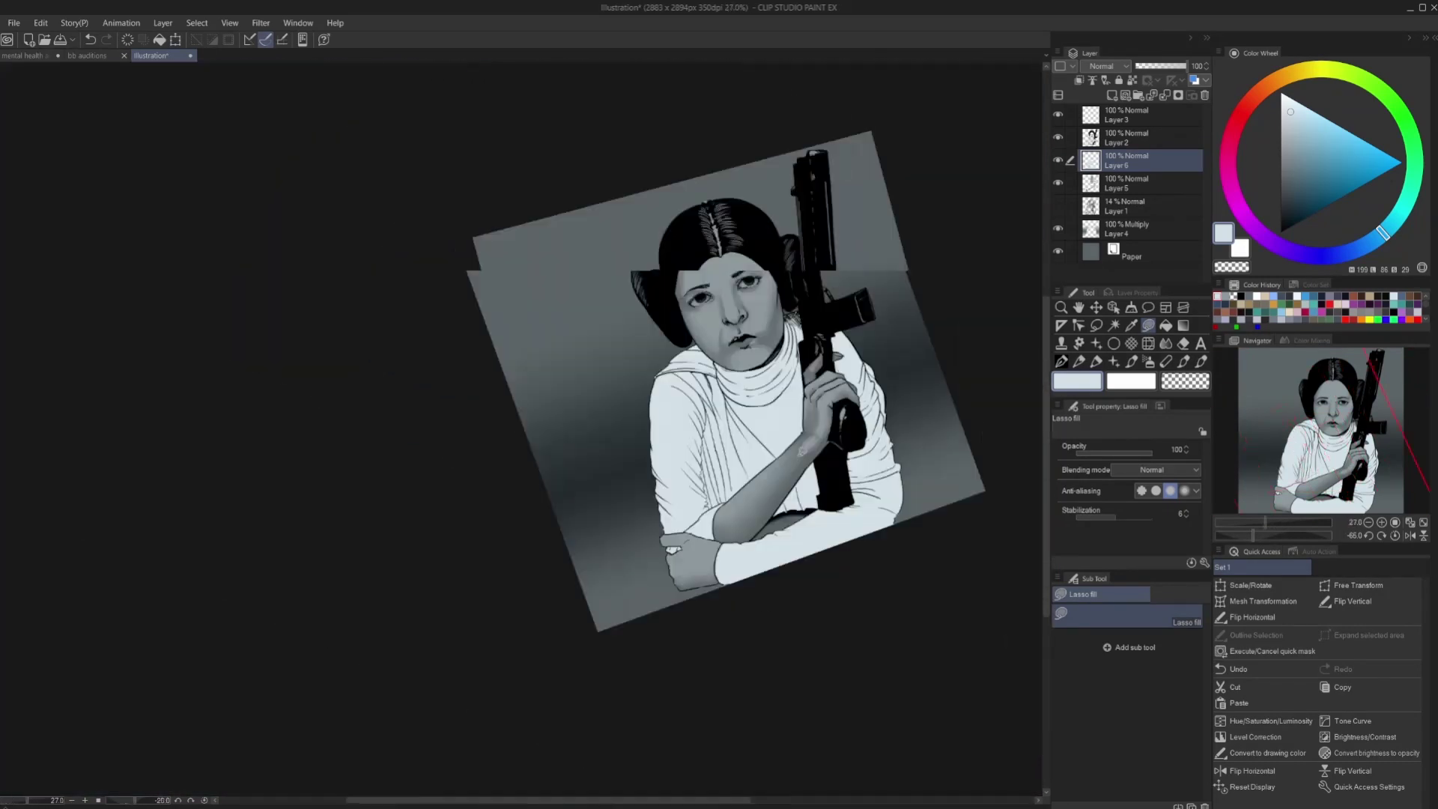
scroll(973, 564, "down", 5)
scroll(933, 464, "up", 2)
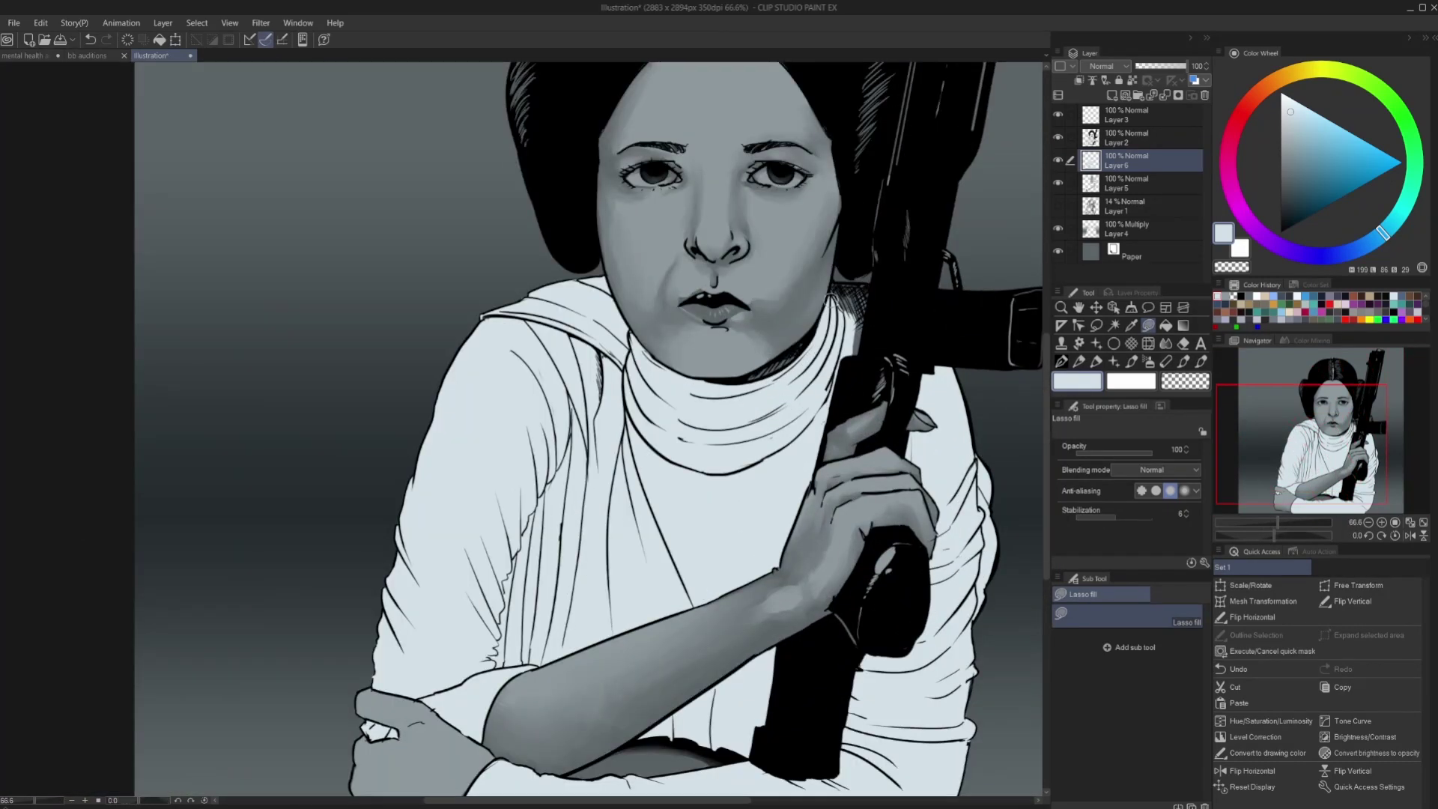
Step: With a larger Painterly blender, blend darker shading into the robe's chest folds
key("j")
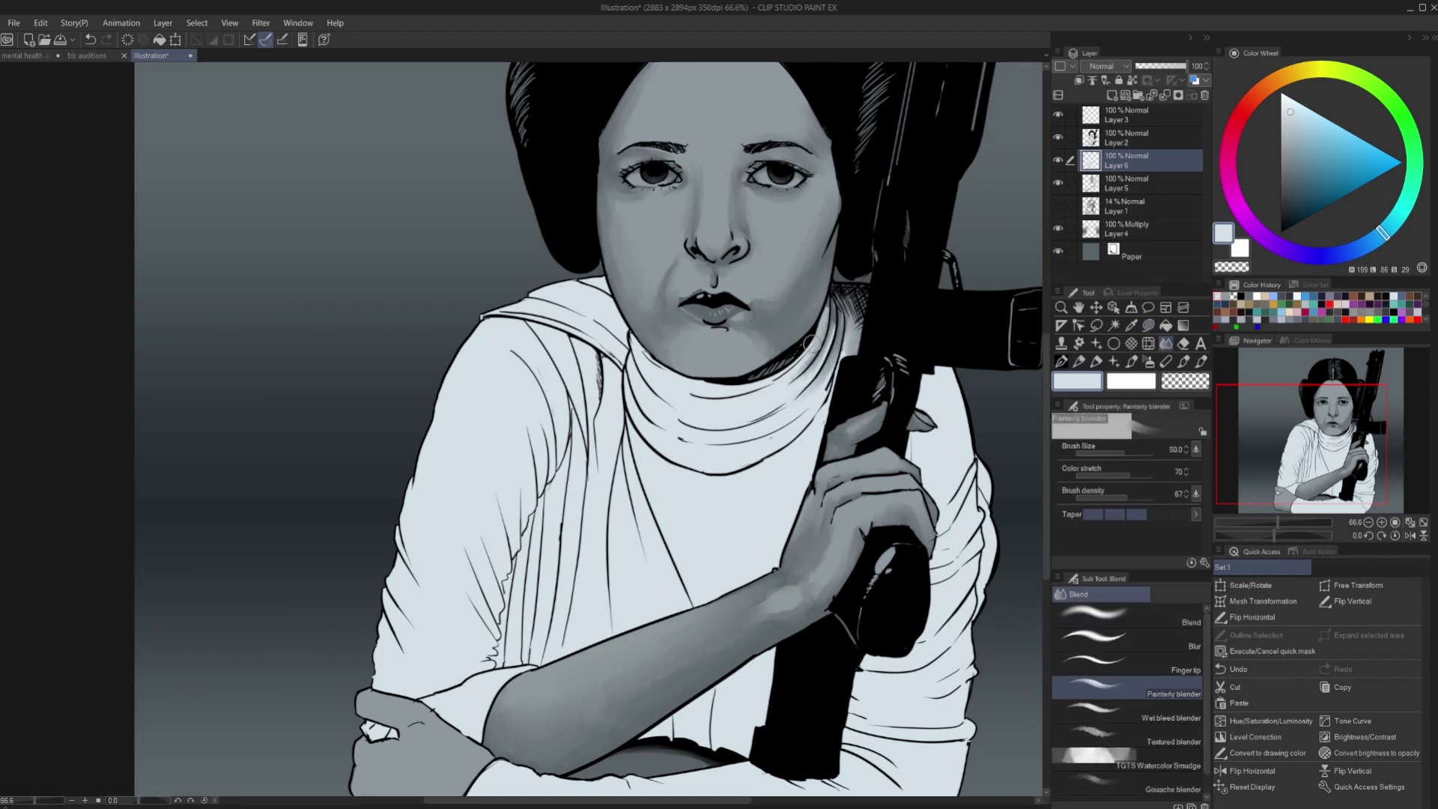
key("bracketright")
key("bracketright")
key("bracketright")
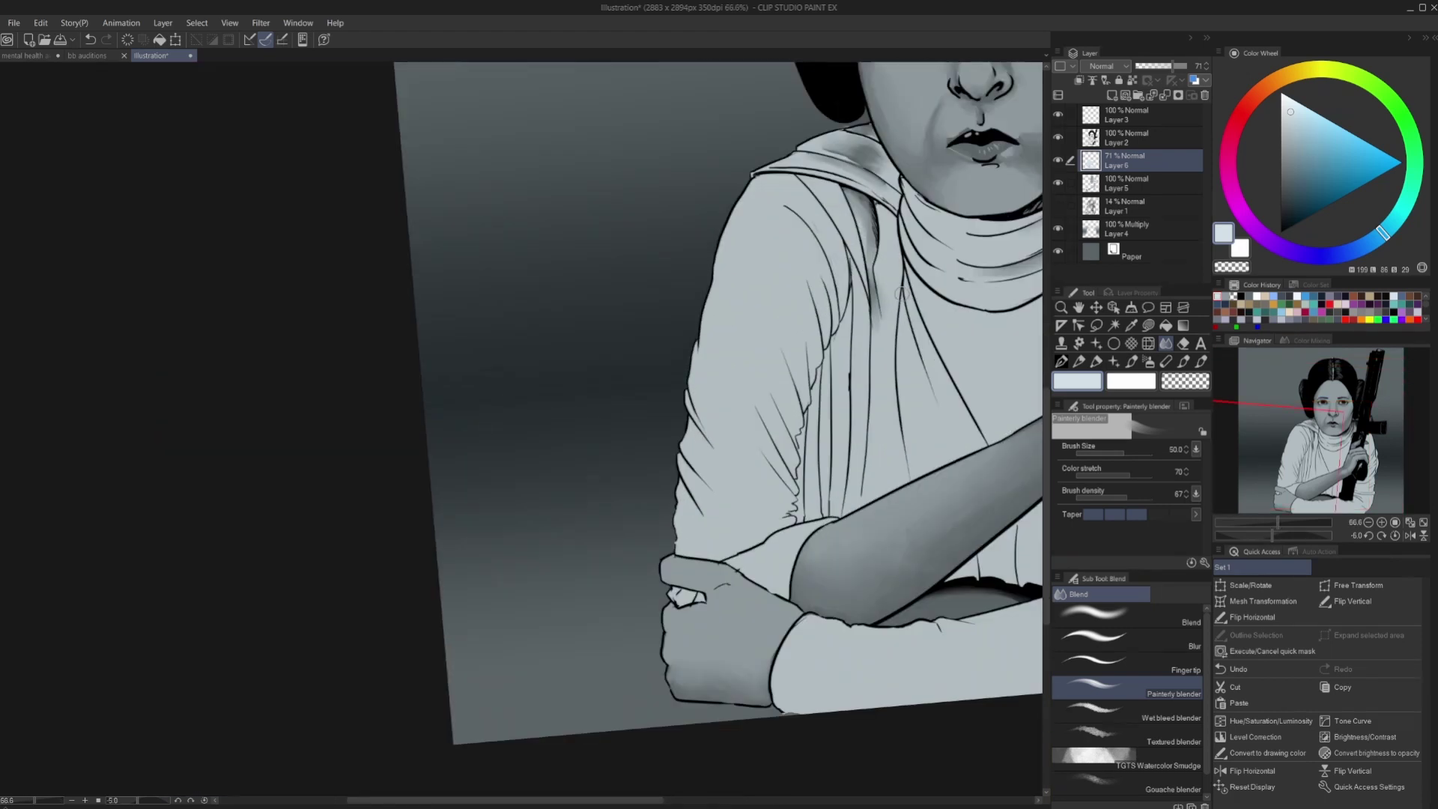
left_click_drag(902, 293, 910, 430)
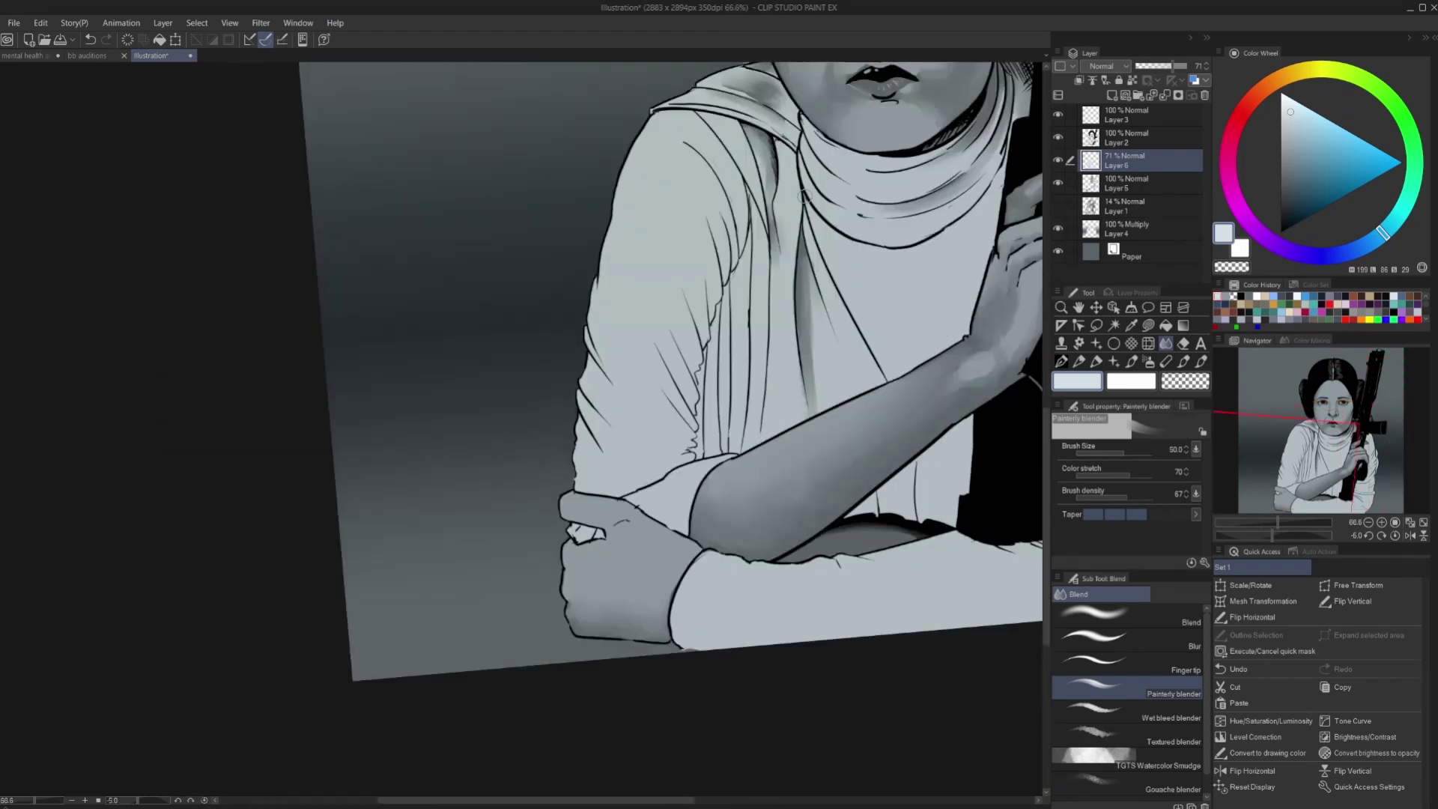
left_click_drag(805, 197, 889, 339)
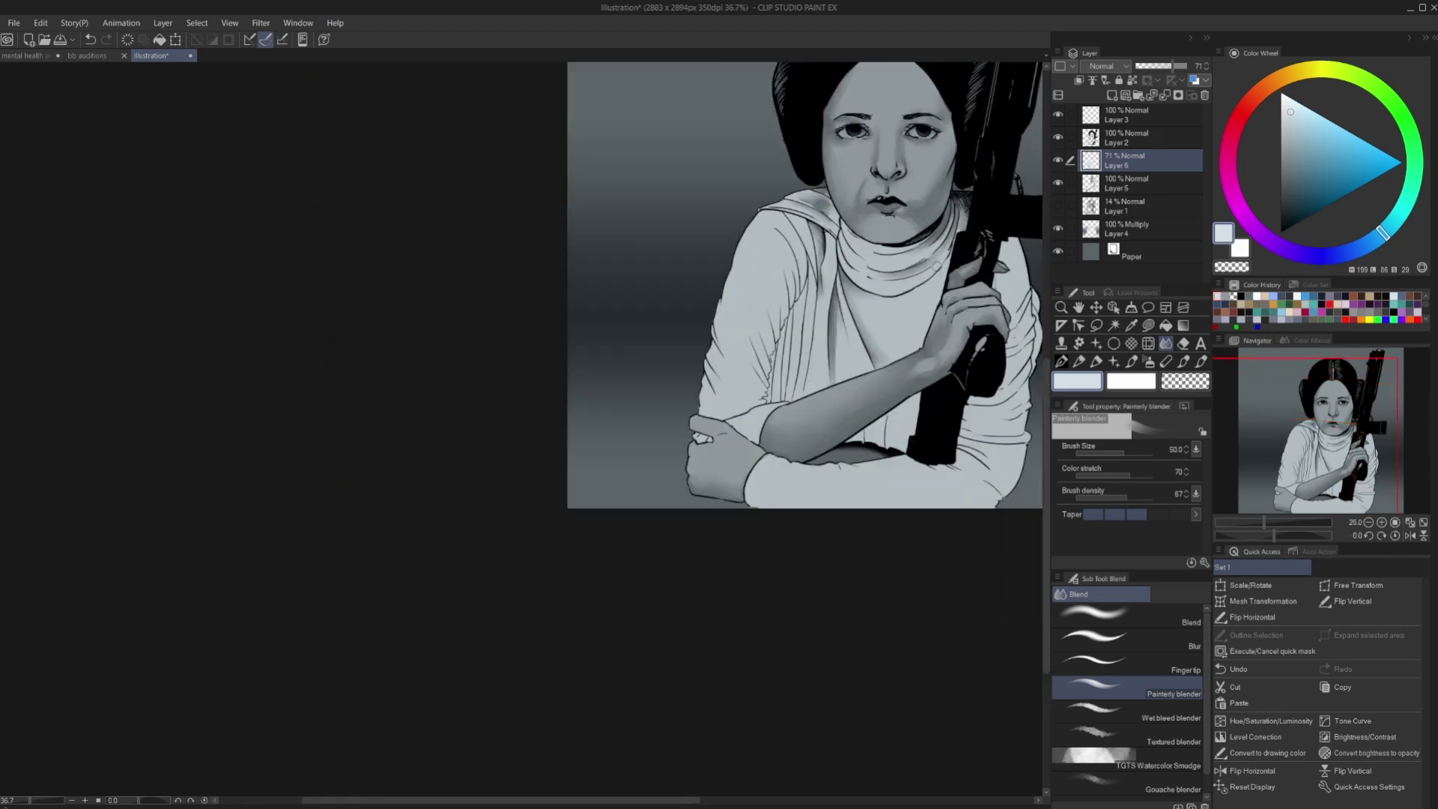
left_click_drag(955, 224, 869, 314)
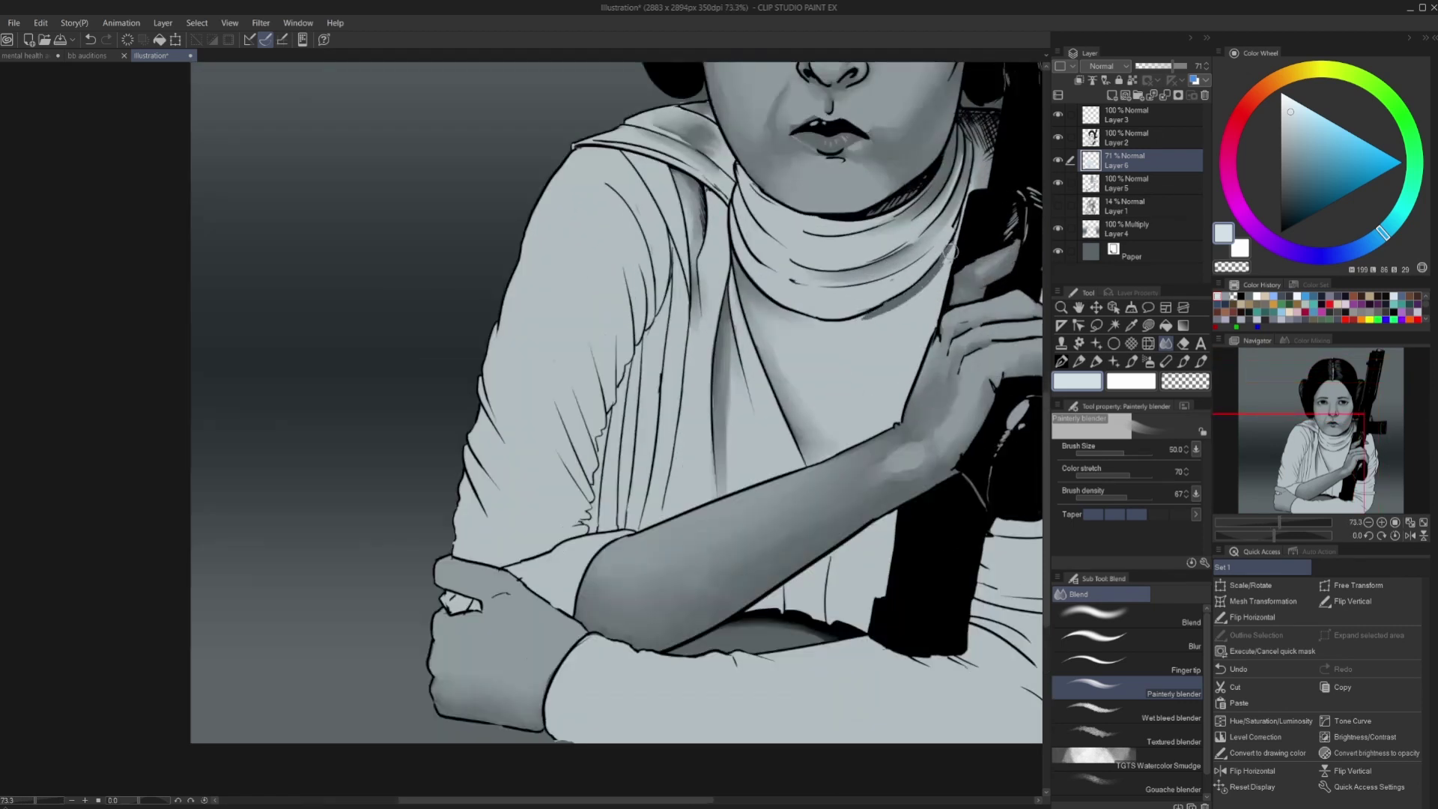
mouse_move(936, 247)
left_mouse_down()
mouse_move(897, 361)
mouse_move(907, 306)
left_mouse_up()
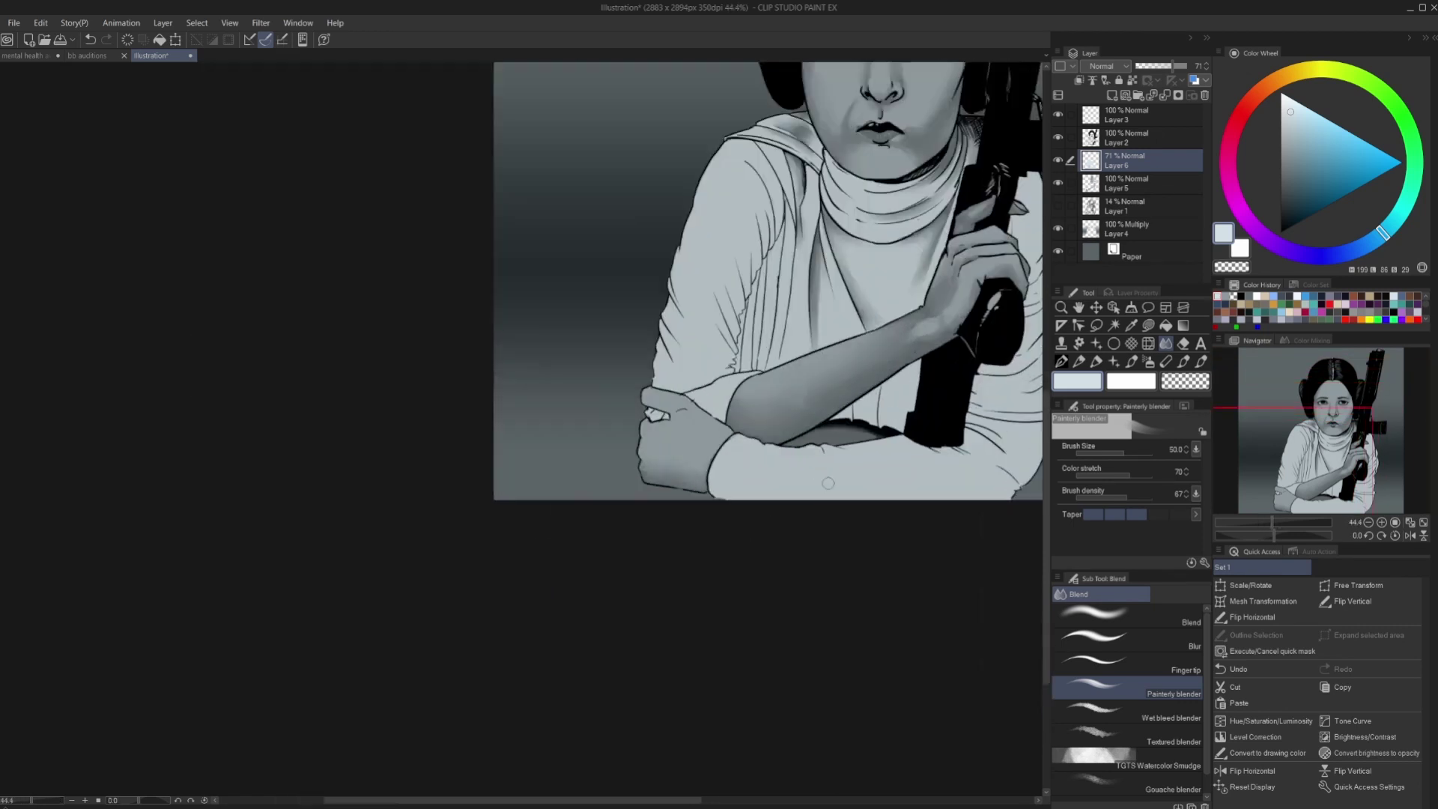
Step: Blend the shading along the edge of the forearm
scroll(883, 389, "up", 1)
mouse_move(842, 412)
left_mouse_down()
mouse_move(921, 349)
mouse_move(974, 355)
mouse_move(928, 344)
mouse_move(868, 397)
left_mouse_up()
scroll(530, 253, "down", 10)
scroll(530, 253, "up", 4)
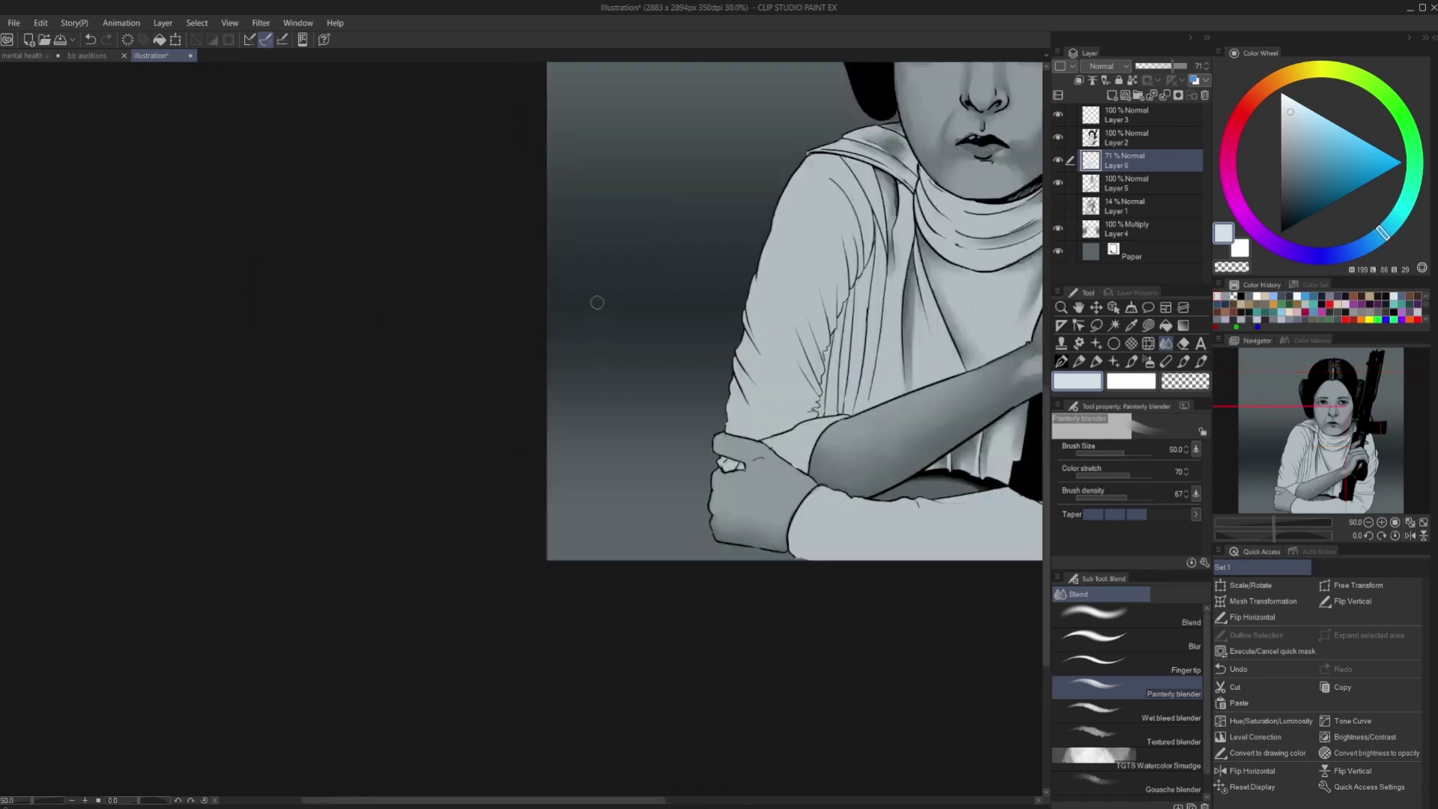
scroll(593, 305, "up", 3)
Step: Blend darker shading down the left sleeve's main fold
left_click_drag(824, 254, 804, 456)
left_click_drag(813, 279, 779, 386)
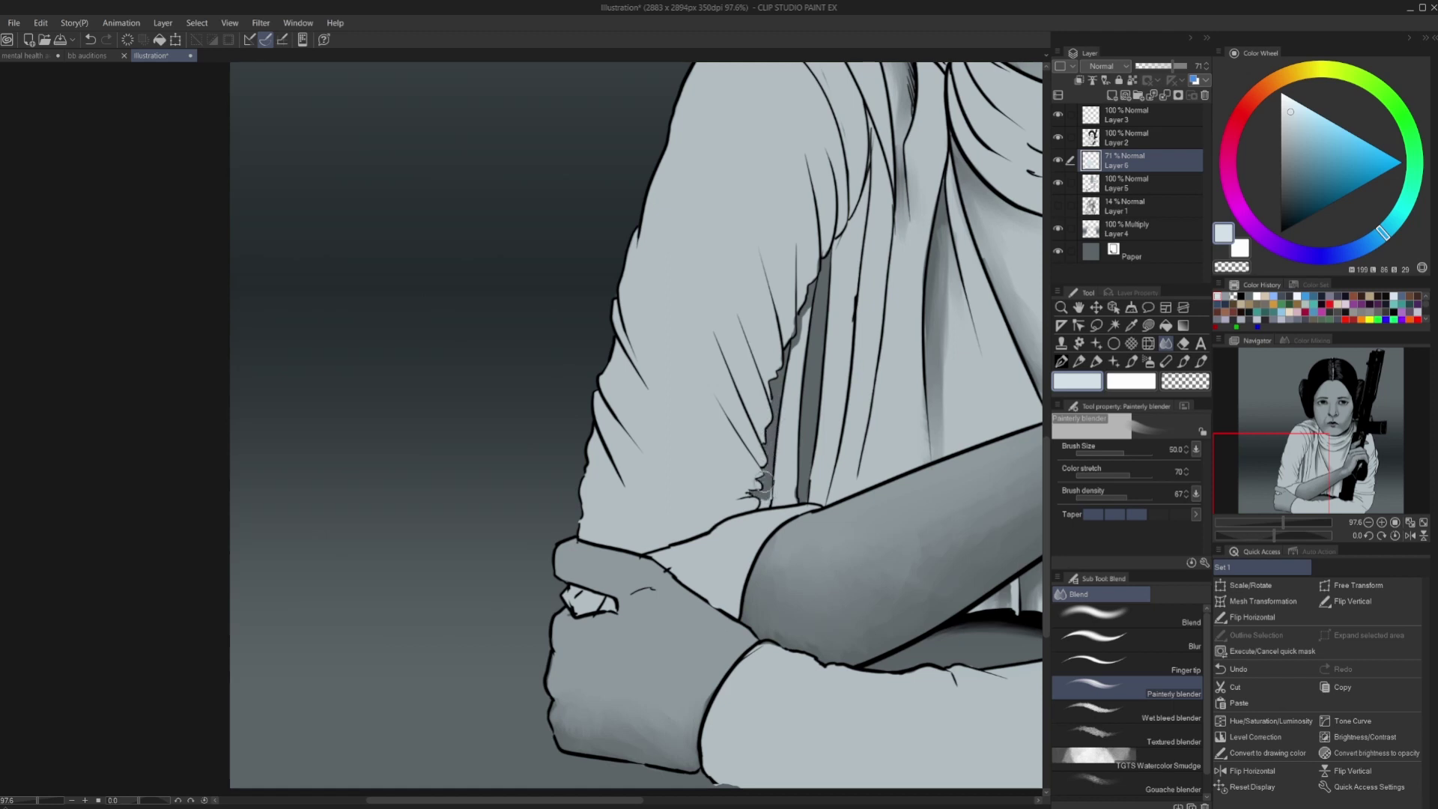
left_click_drag(794, 442, 763, 498)
left_click_drag(805, 310, 782, 479)
scroll(783, 449, "down", 1)
scroll(839, 214, "up", 1)
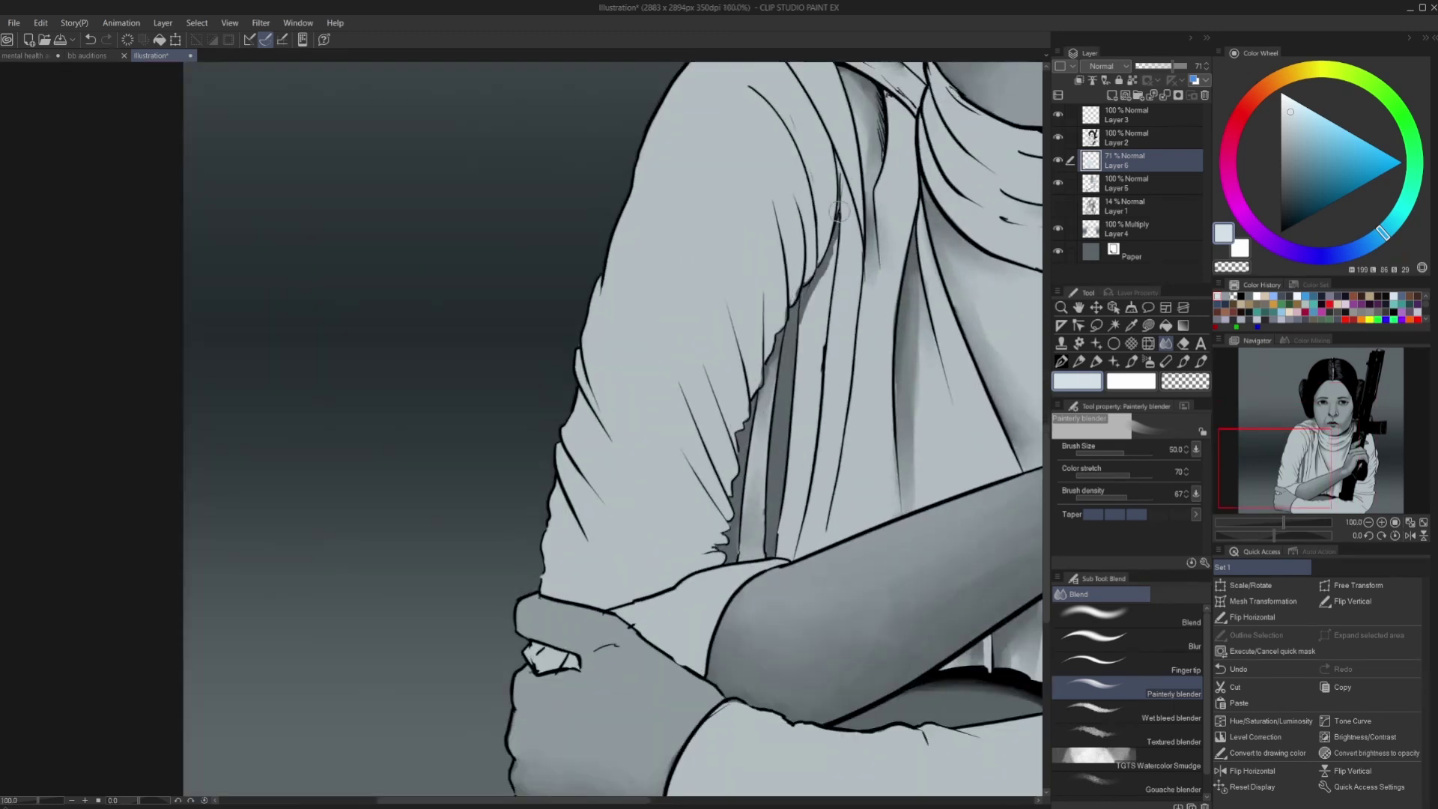
Step: Deepen the blended shadow further along the remaining sleeve folds
left_click_drag(838, 214, 805, 341)
scroll(823, 315, "up", 1)
scroll(831, 292, "up", 2)
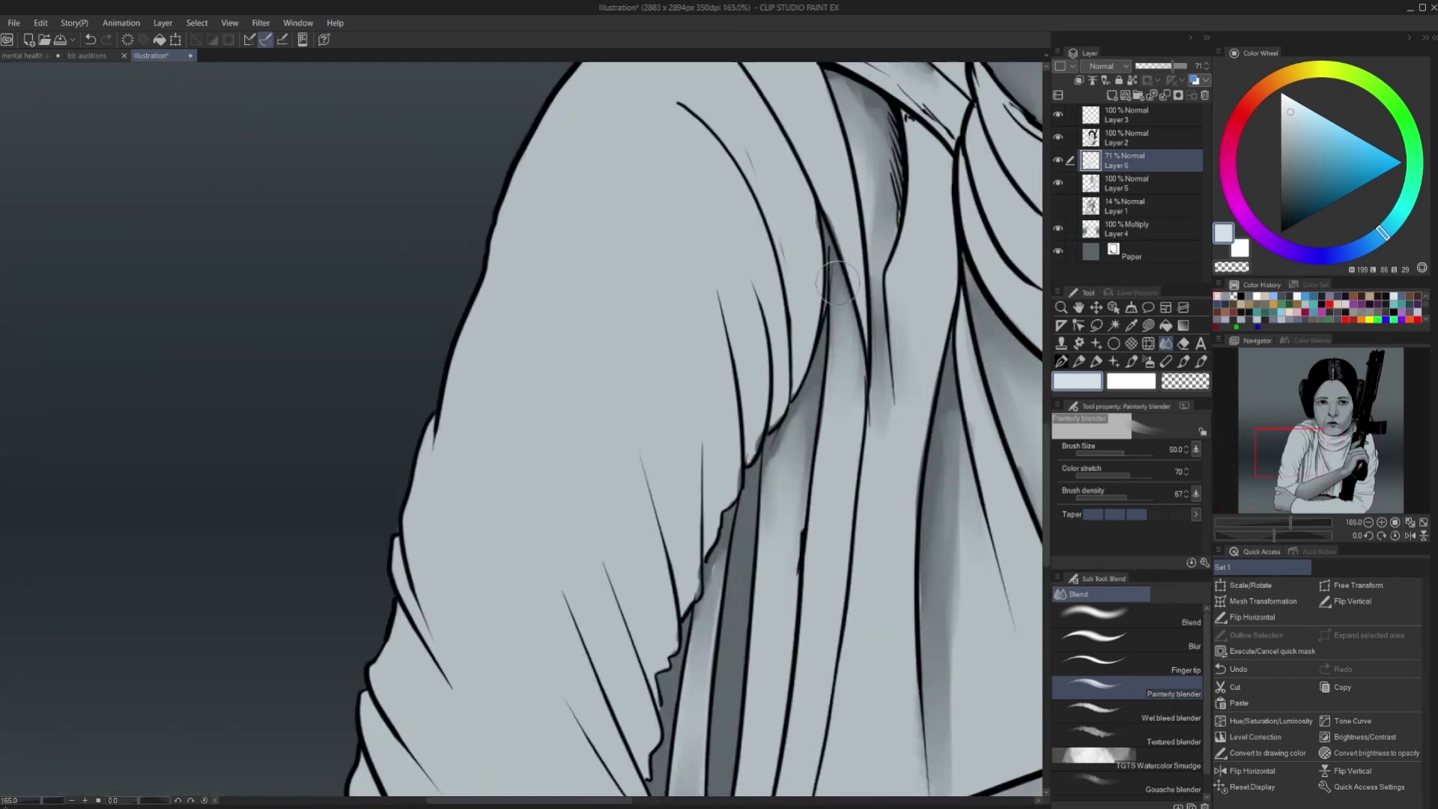
scroll(837, 281, "down", 2)
scroll(898, 307, "up", 1)
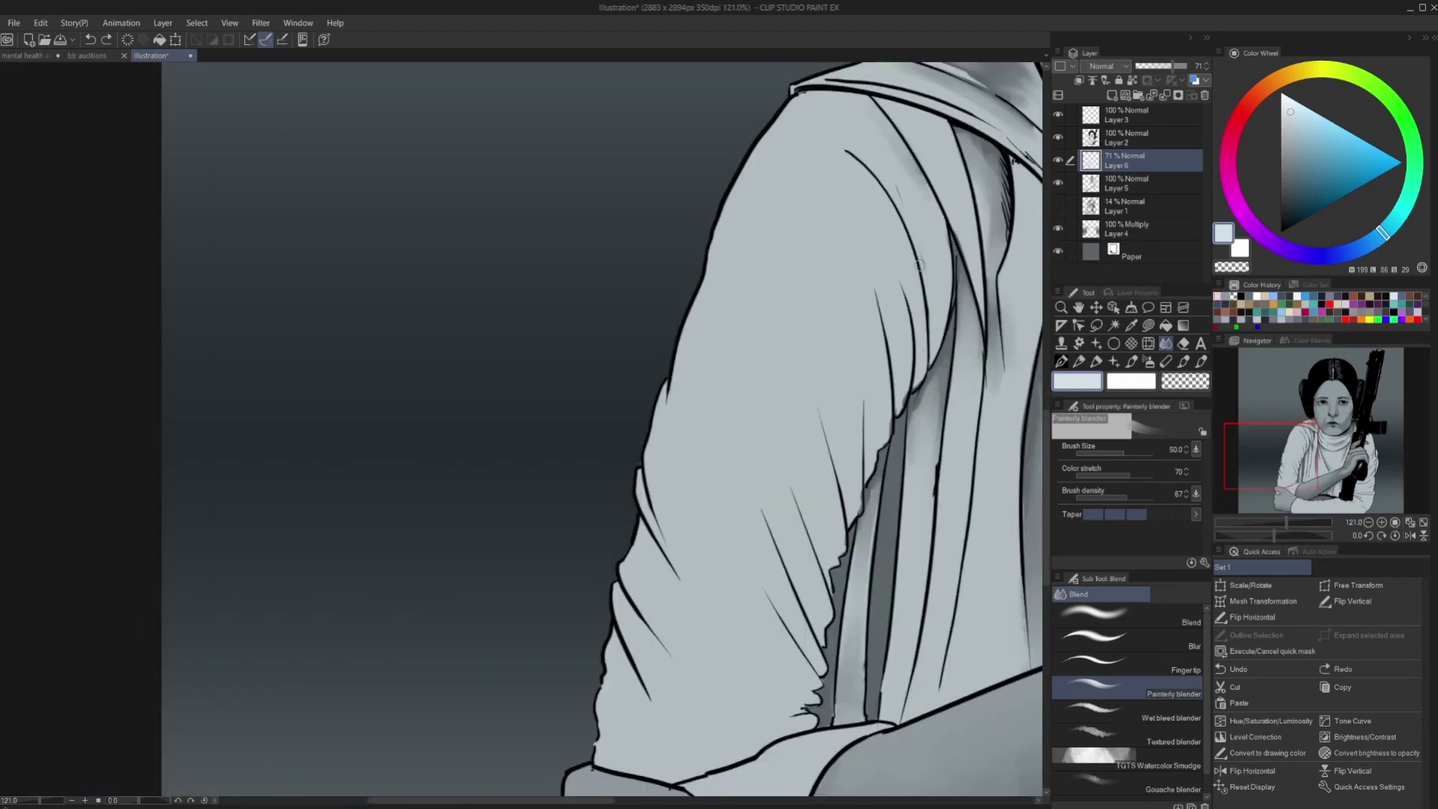
left_click_drag(929, 255, 903, 366)
left_click_drag(874, 449, 870, 371)
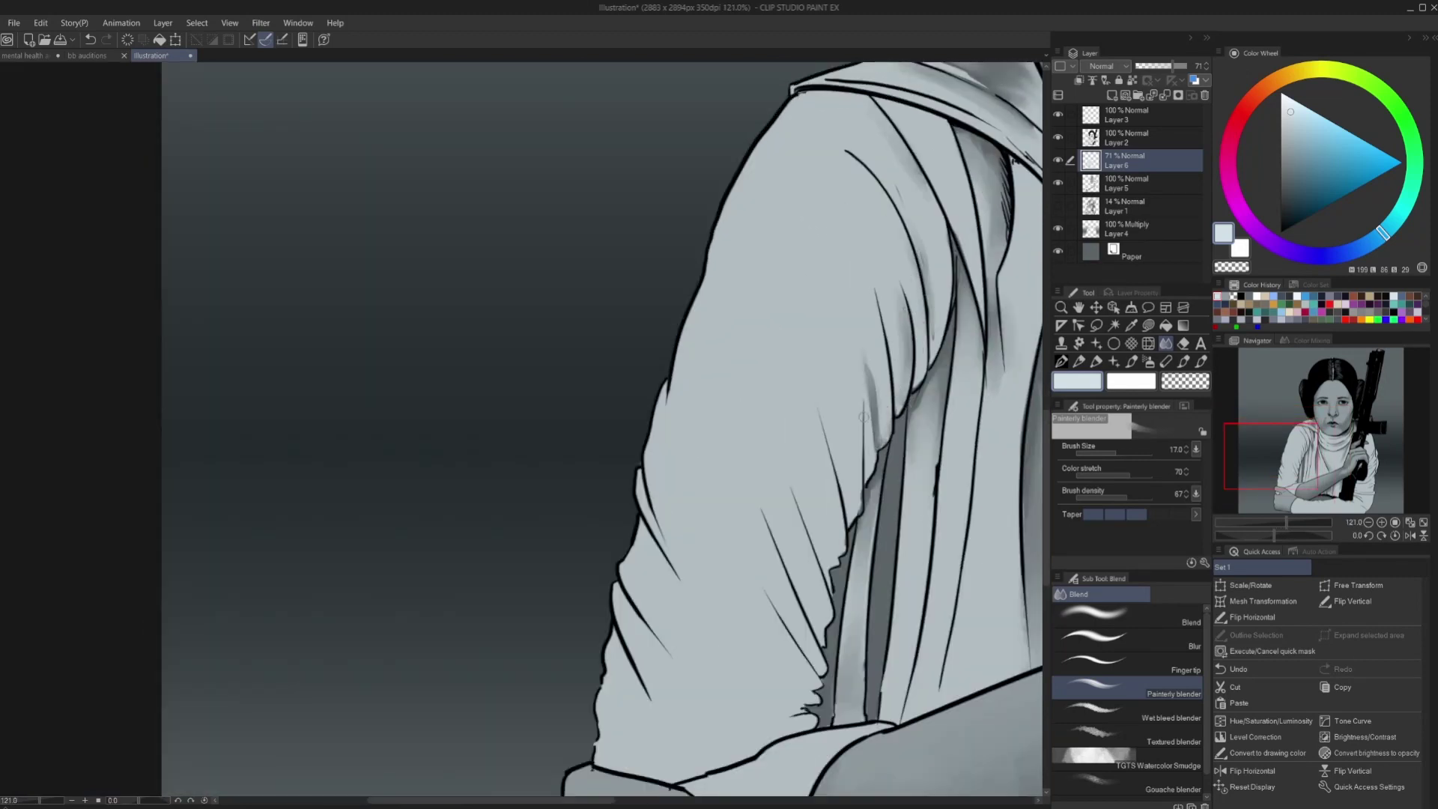
mouse_move(854, 450)
left_mouse_down()
mouse_move(830, 517)
mouse_move(806, 503)
mouse_move(839, 553)
left_mouse_up()
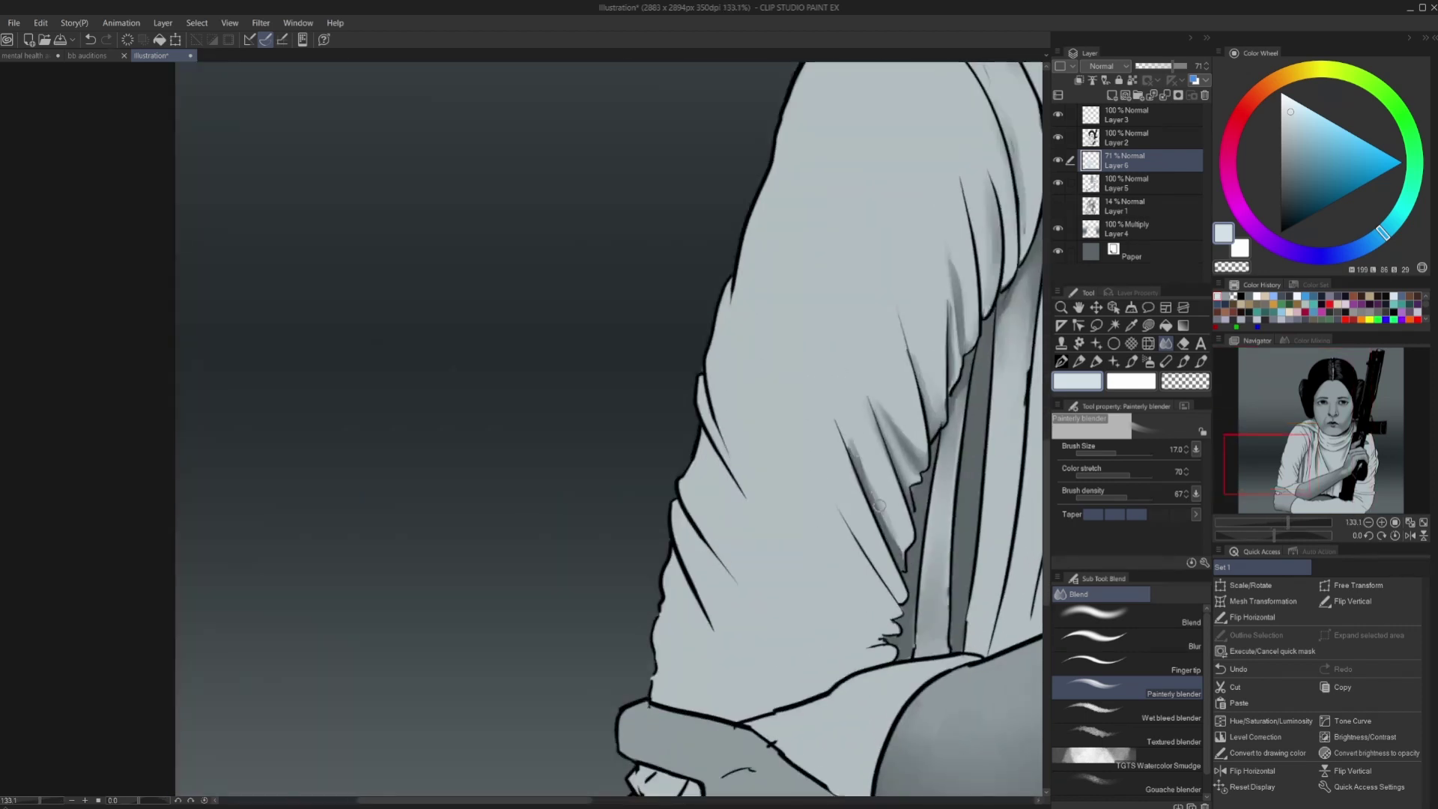
scroll(262, 540, "down", 5)
scroll(687, 438, "up", 5)
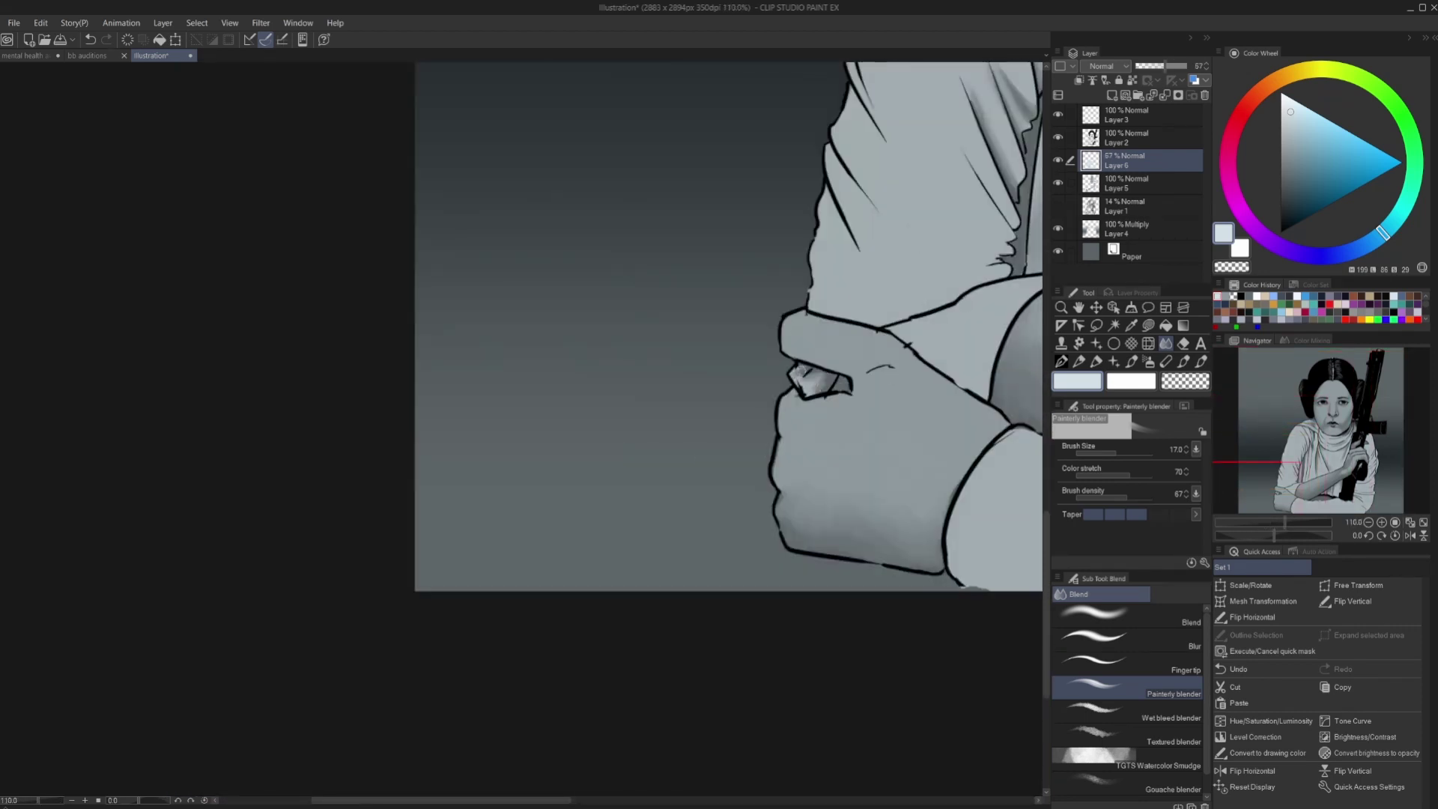
scroll(751, 438, "down", 5)
Step: Return to the Painterly blender and smooth the hatching strokes on the sleeve
scroll(751, 438, "up", 5)
key("p")
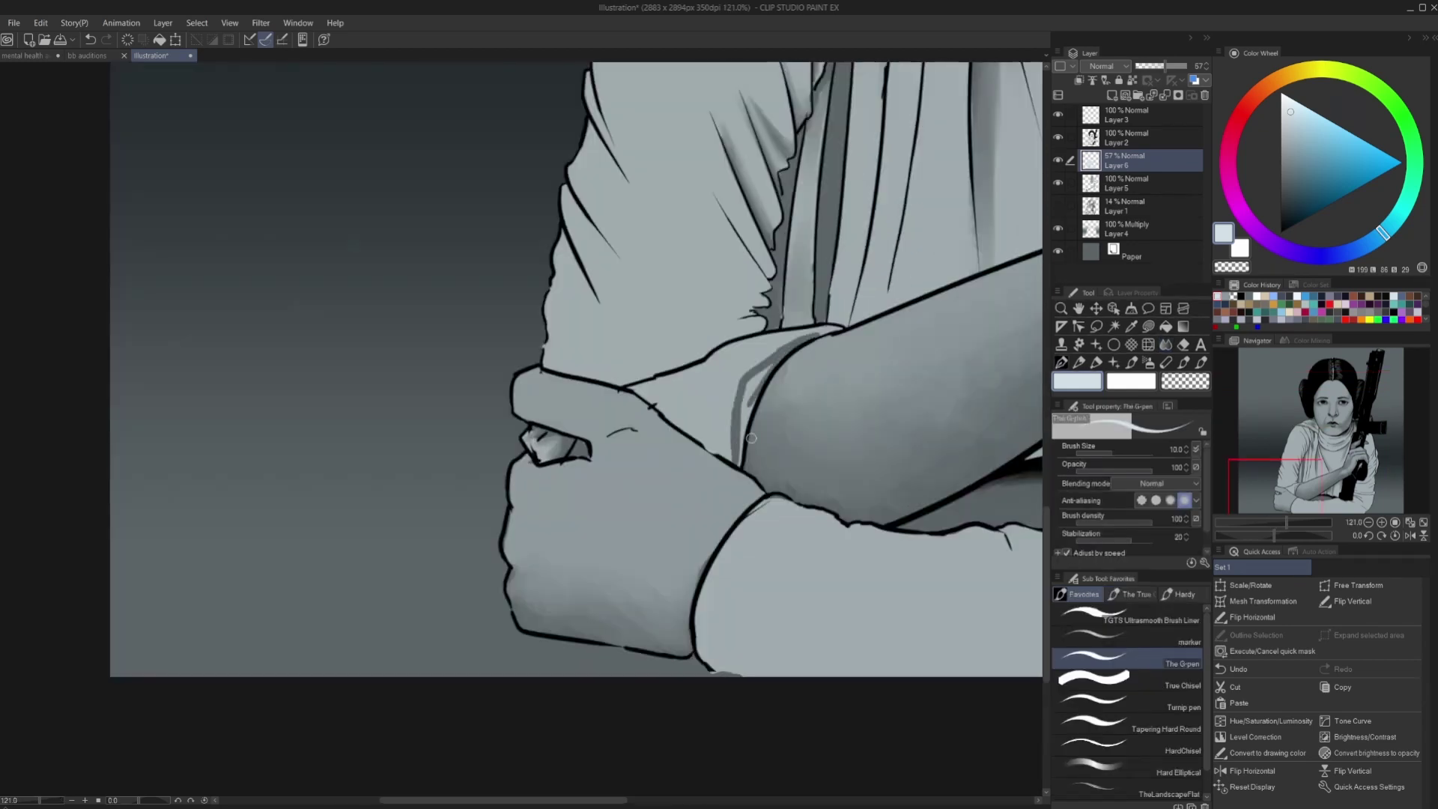
key("j")
scroll(751, 438, "down", 5)
scroll(752, 438, "up", 5)
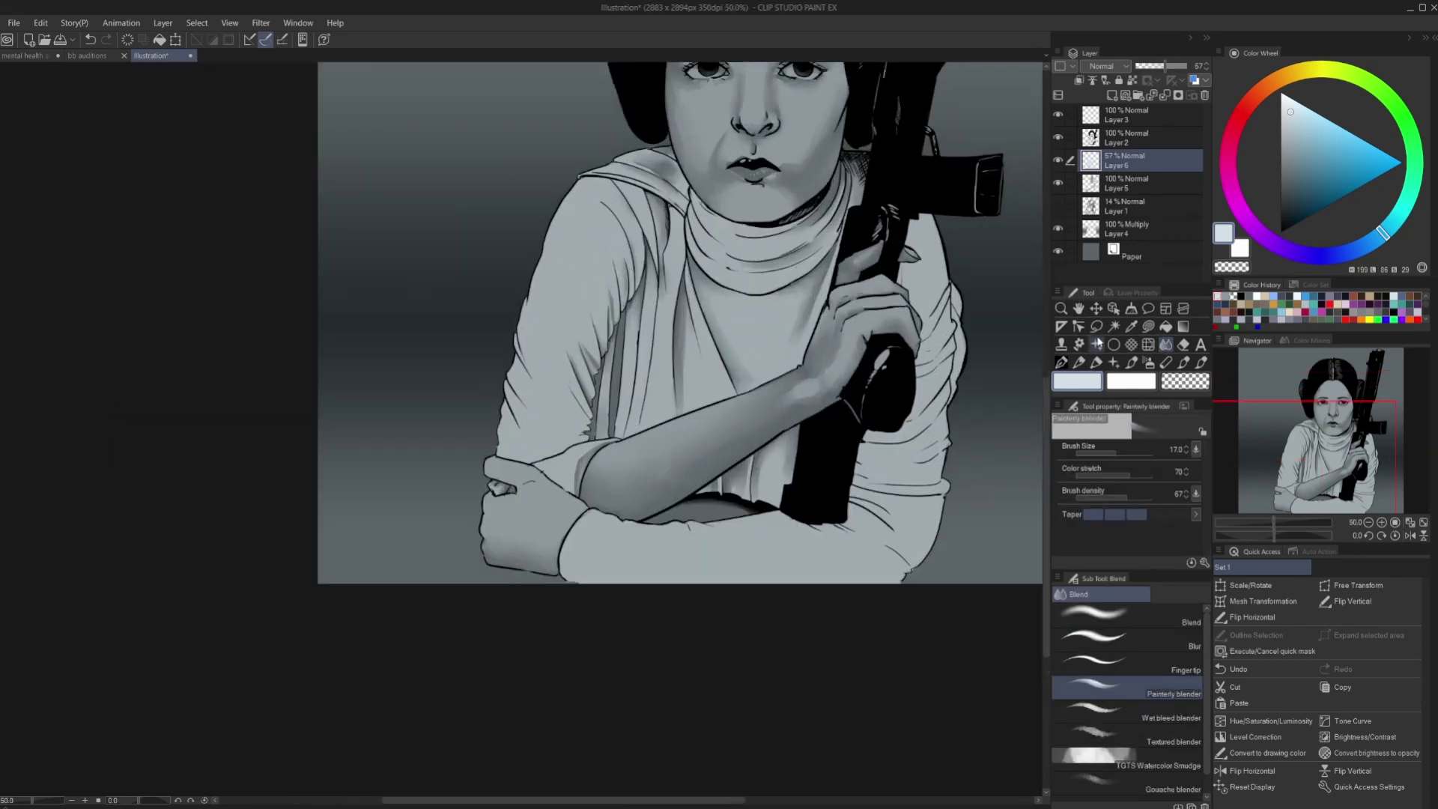
scroll(900, 273, "up", 1)
left_click_drag(920, 239, 926, 233)
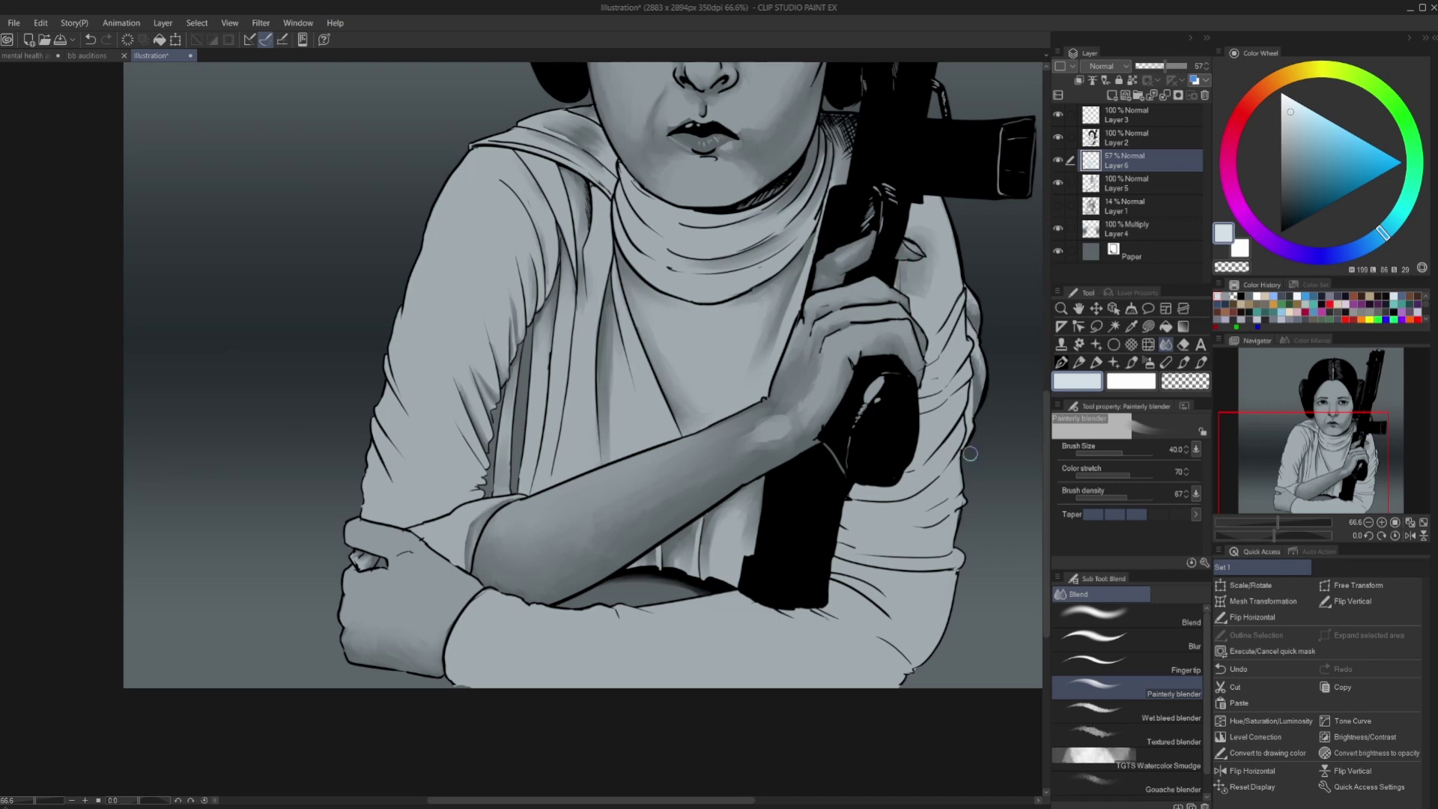
Step: Blend the grey line and hatching under the rifle into soft, darker shading
left_click_drag(649, 607, 876, 652)
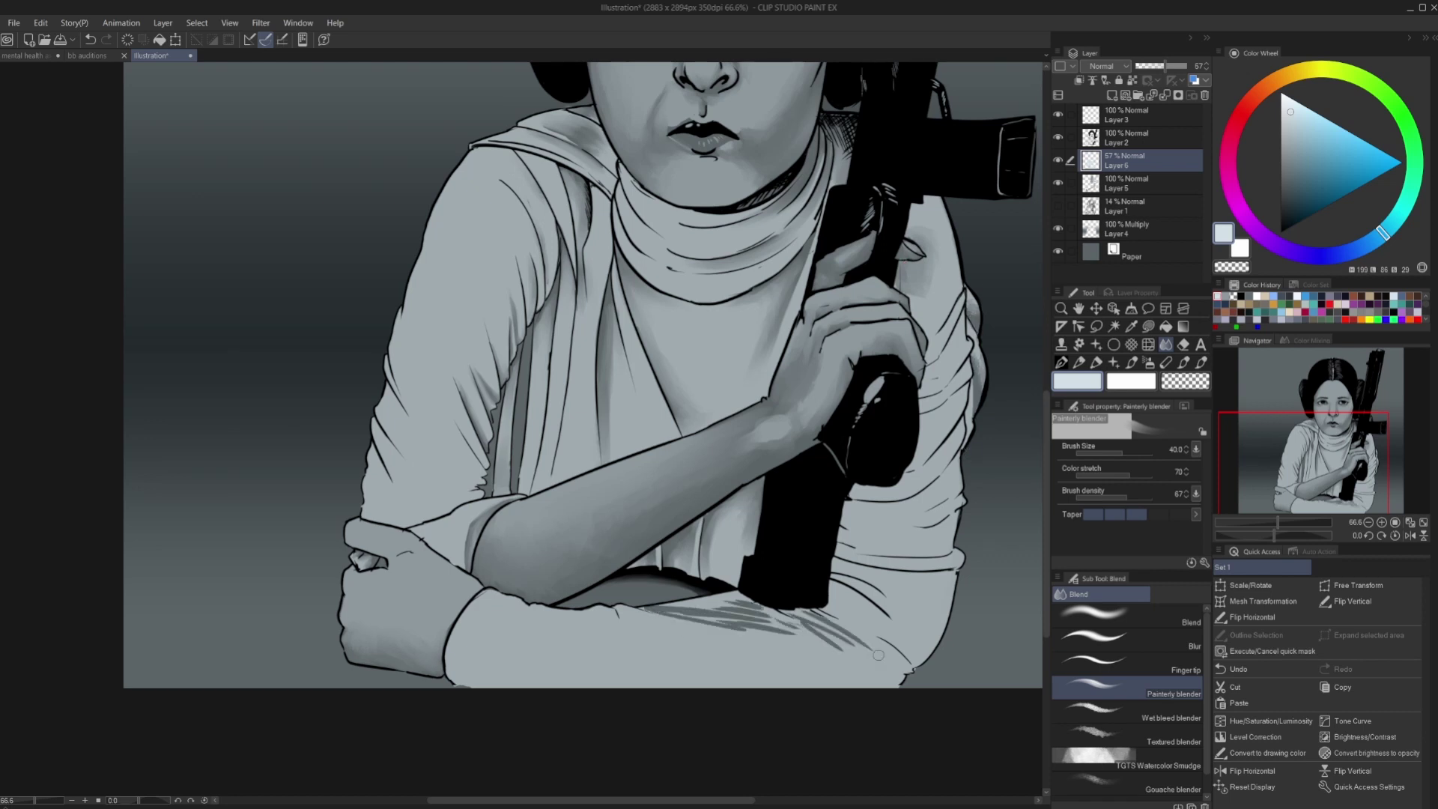
left_click_drag(838, 576, 899, 637)
left_click_drag(644, 599, 825, 626)
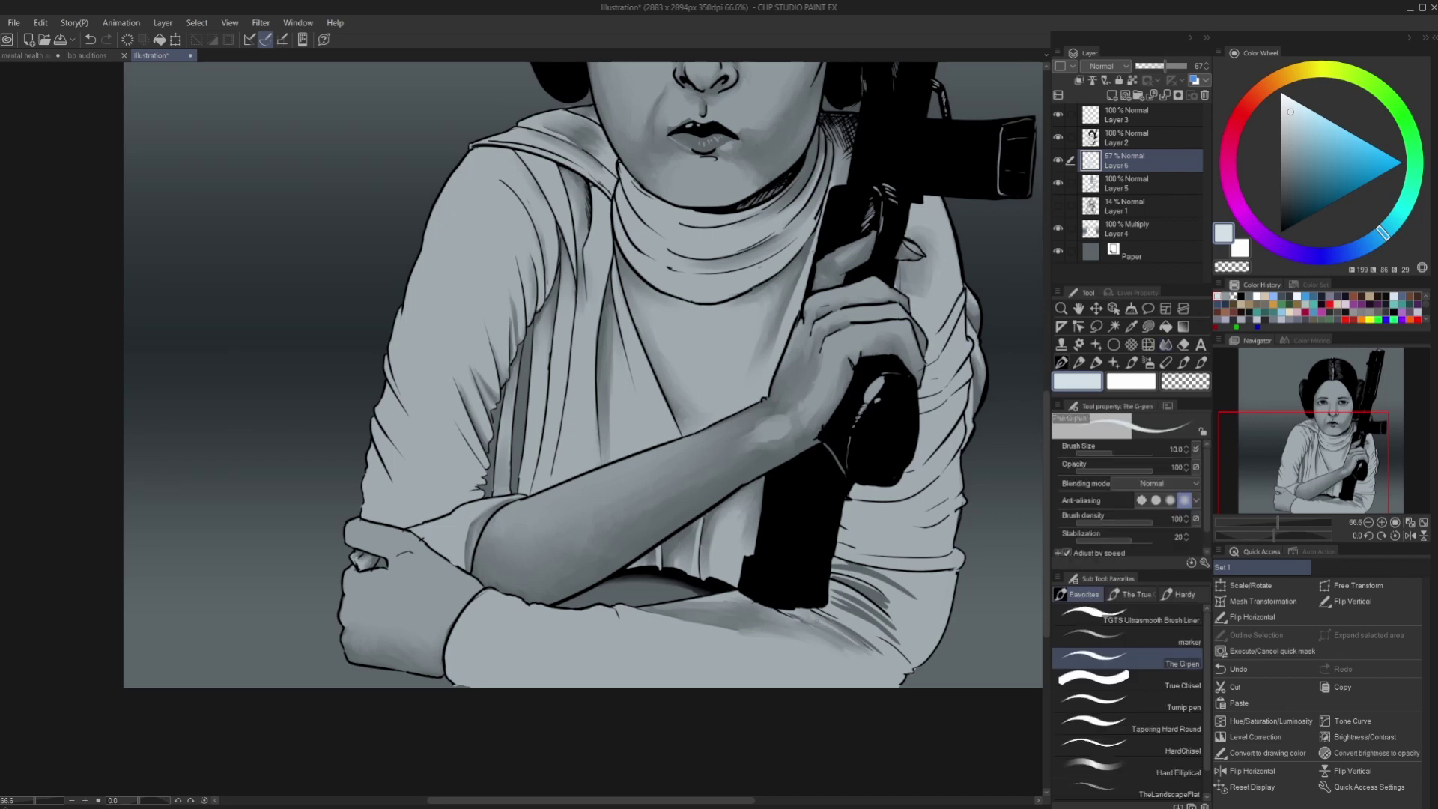
scroll(884, 591, "down", 2)
Step: On a new layer, paint white G-pen highlights on the left sleeve, forearm and right sleeve edge
key("ctrl+shift+n")
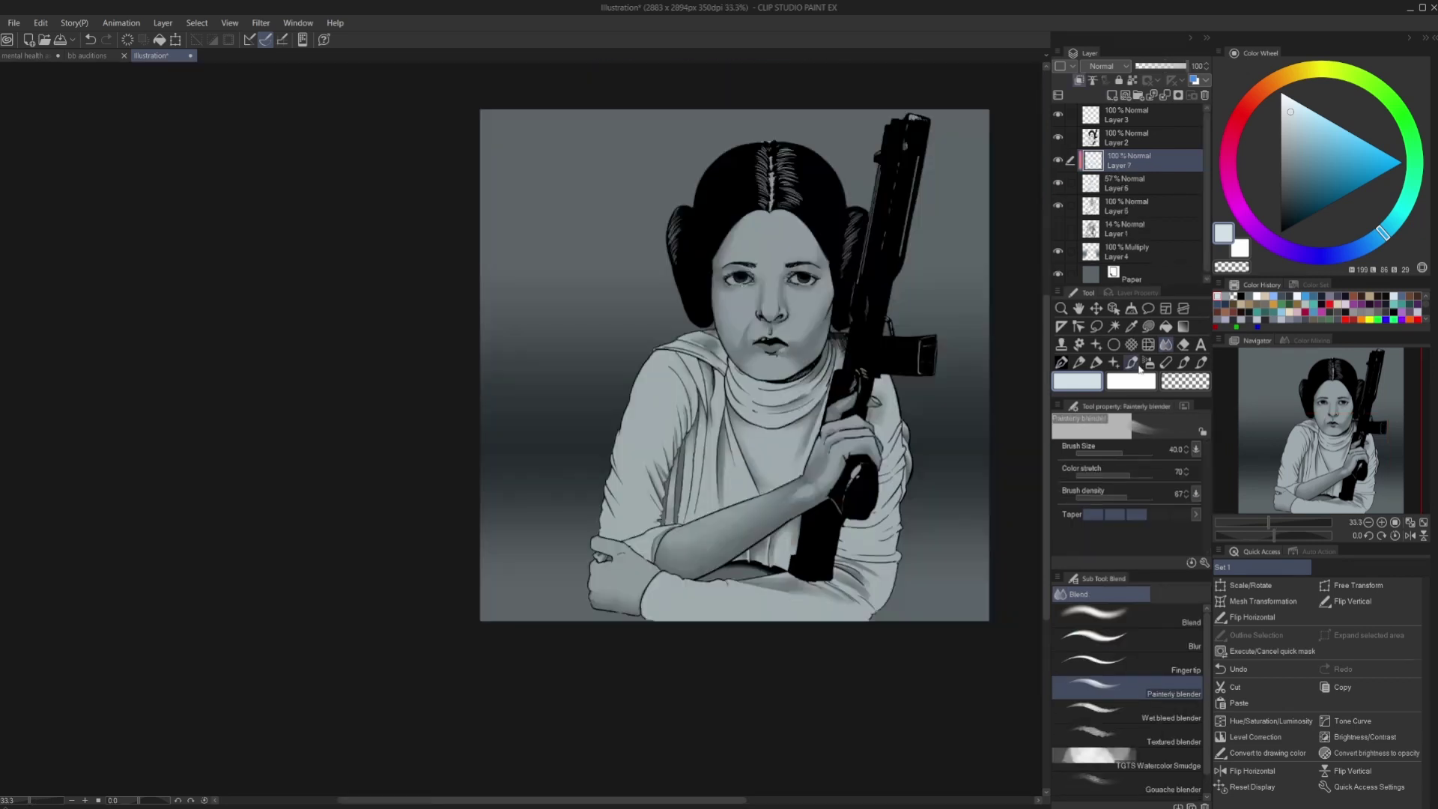
key("p")
left_click_drag(673, 359, 603, 534)
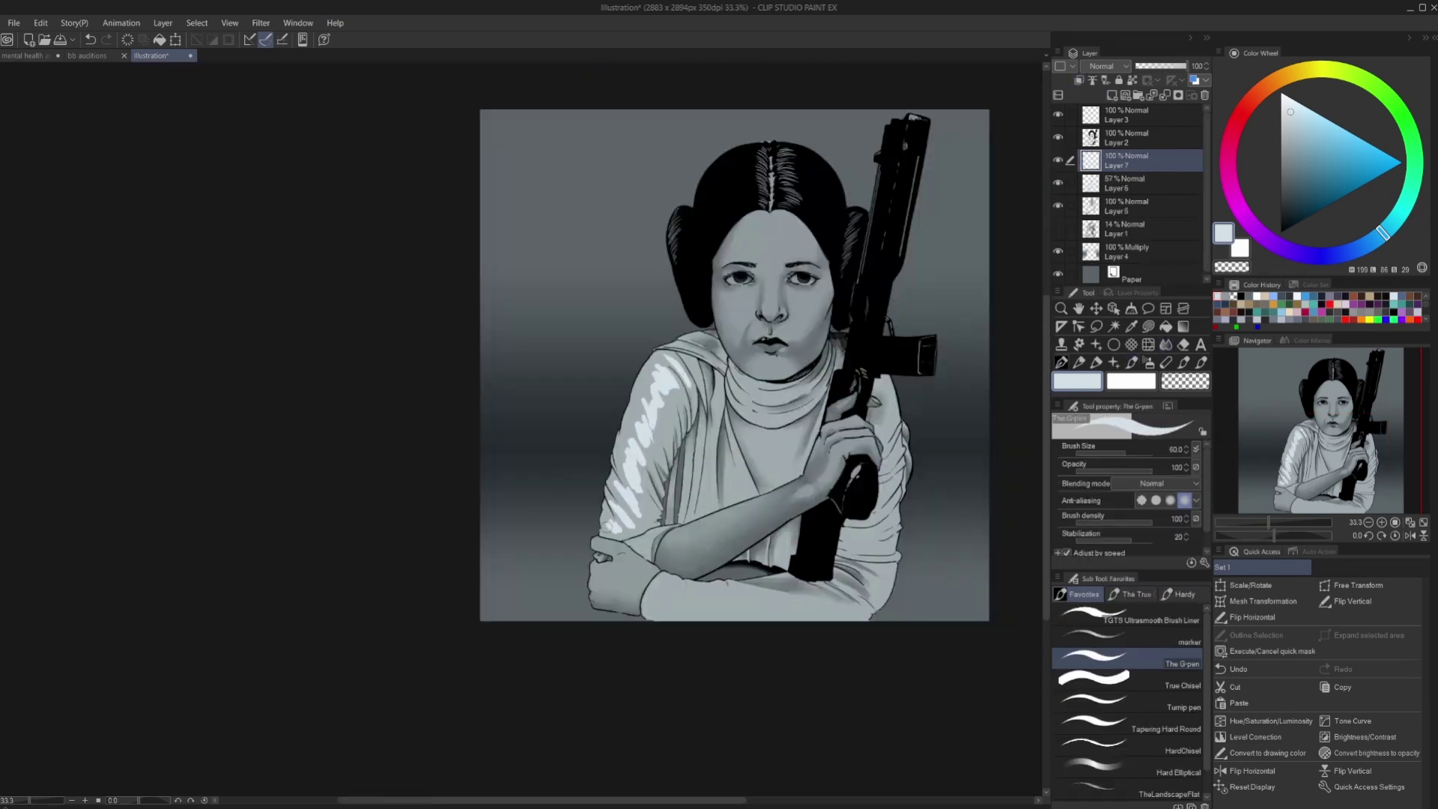
left_click_drag(649, 603, 792, 582)
left_click_drag(888, 558, 897, 401)
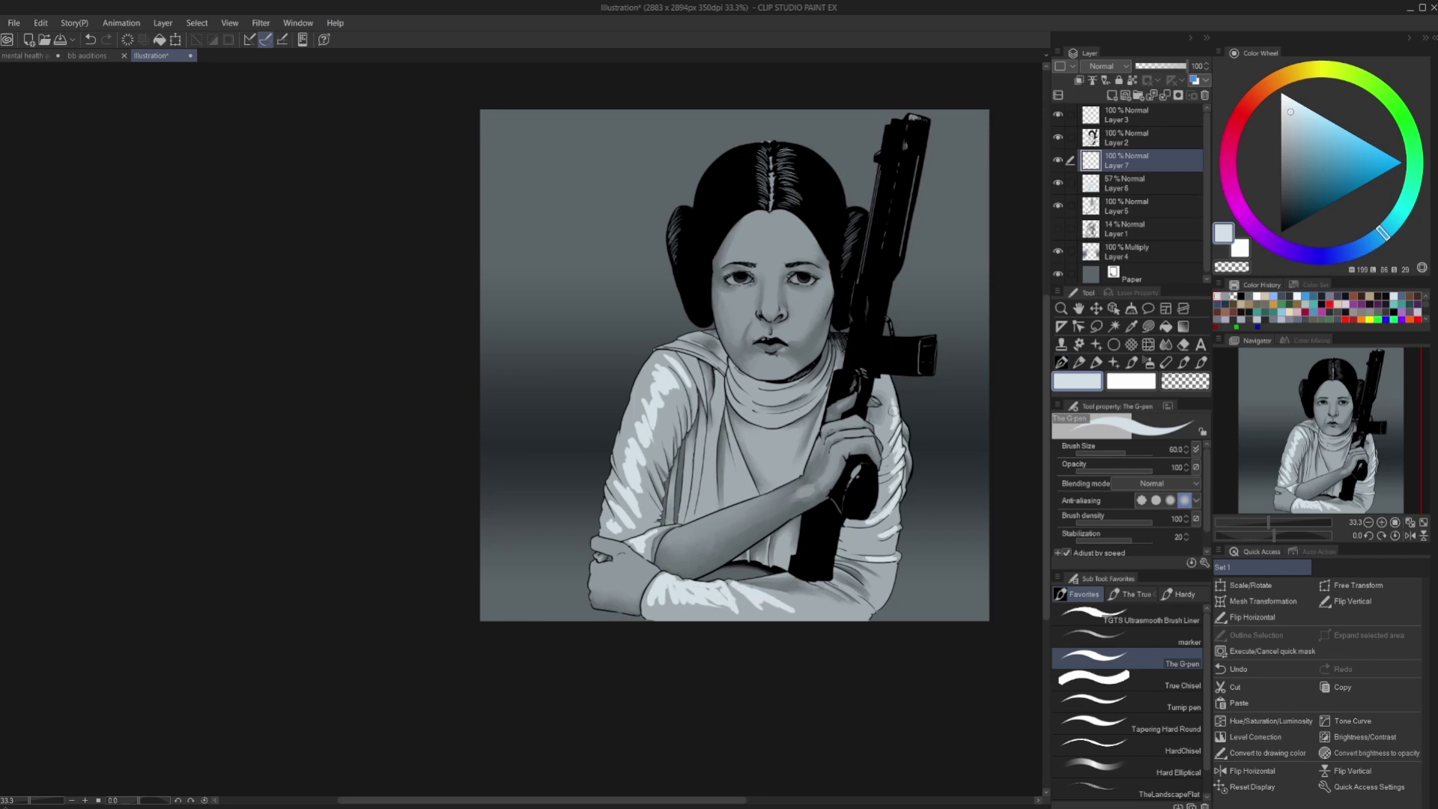
Step: Soften the highlights on the lower forearm and left sleeve with the Painterly blender
key("j")
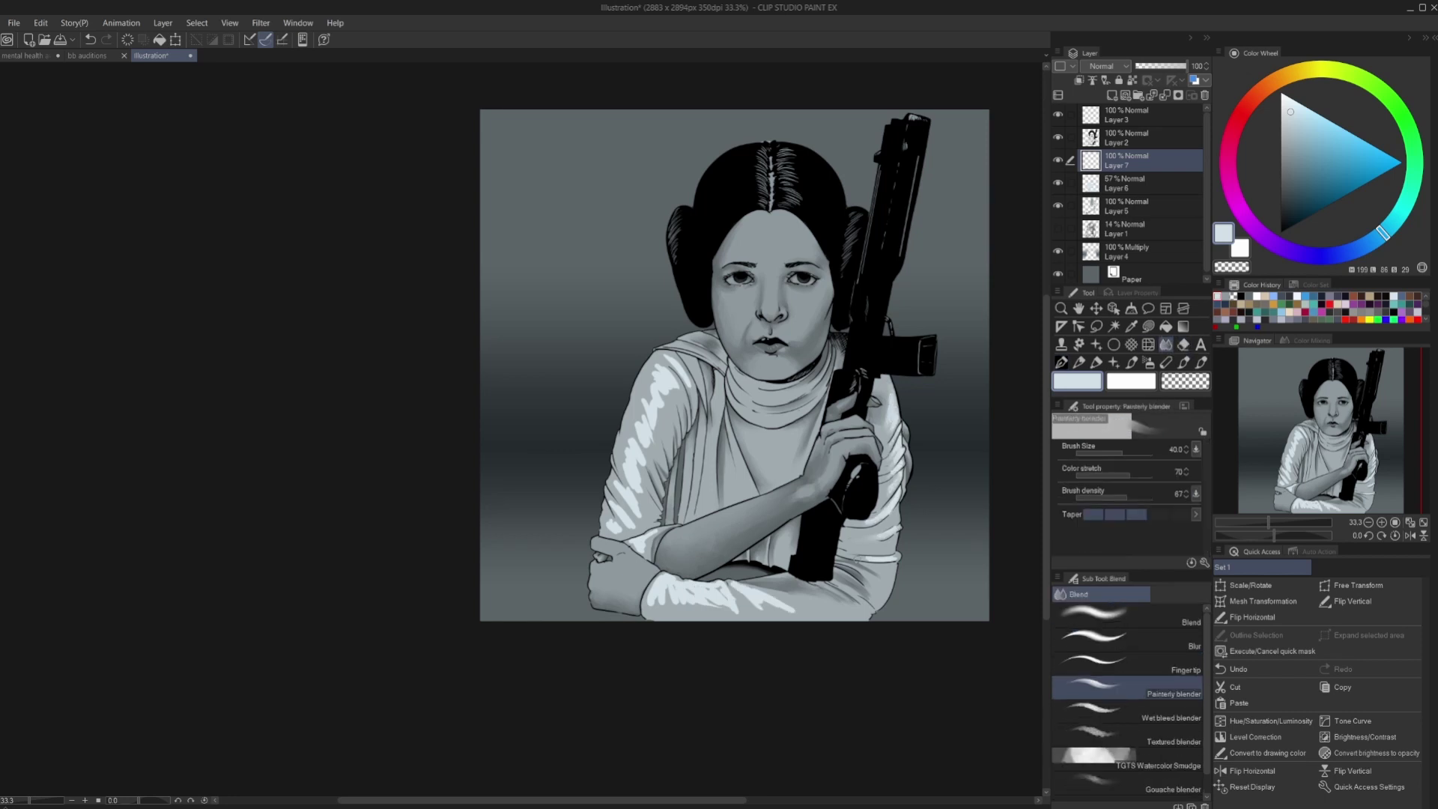
left_click_drag(659, 606, 733, 602)
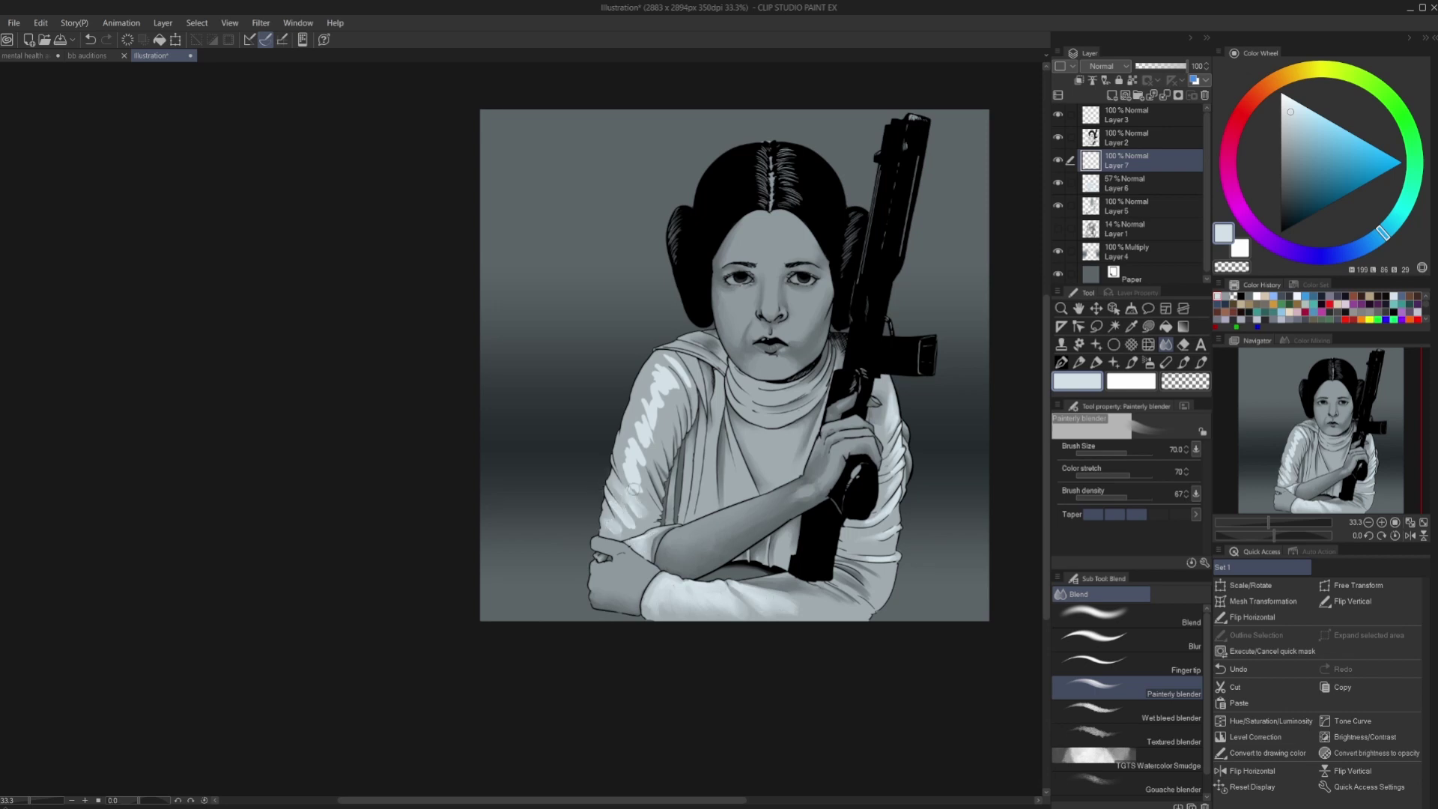
left_click_drag(634, 488, 667, 366)
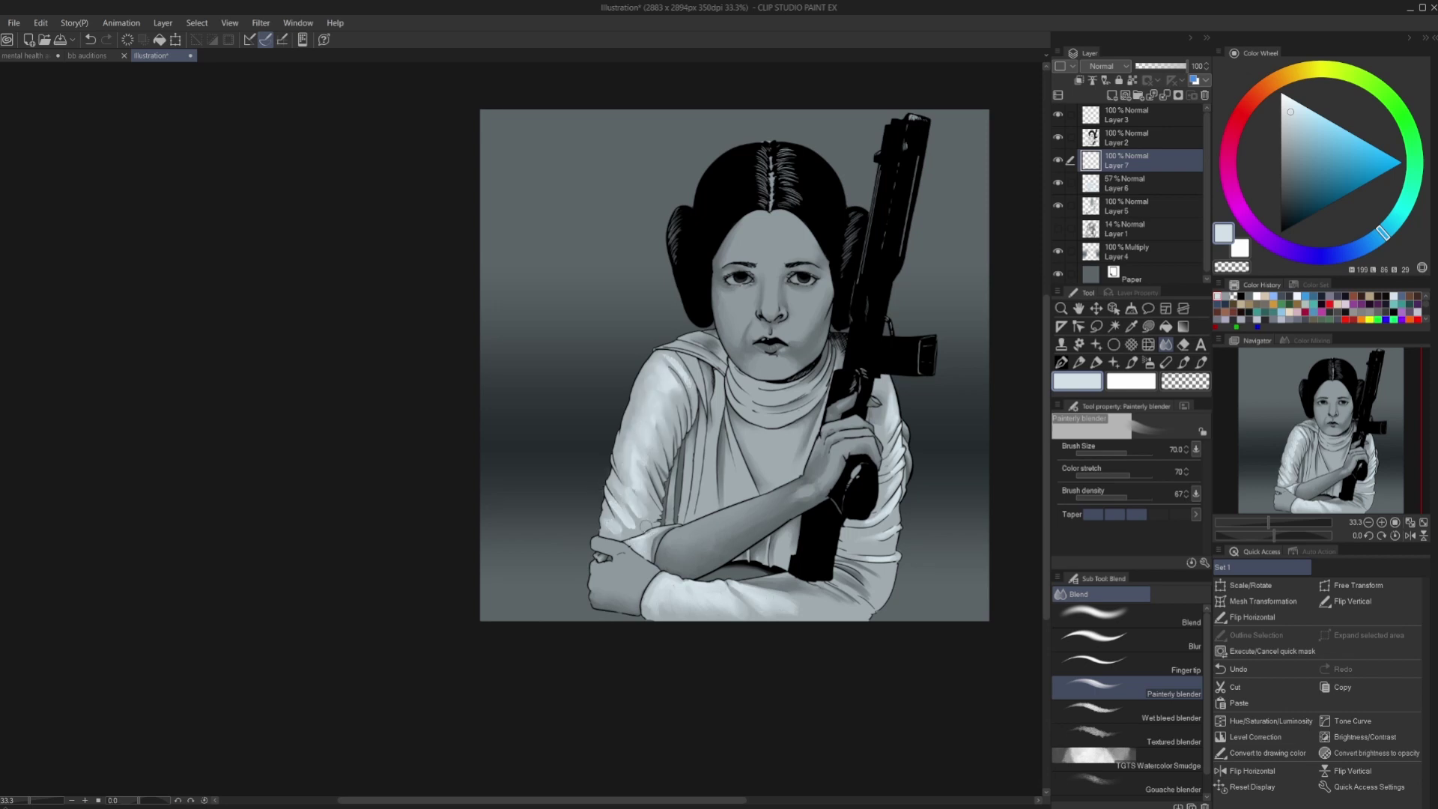
key("p")
key("j")
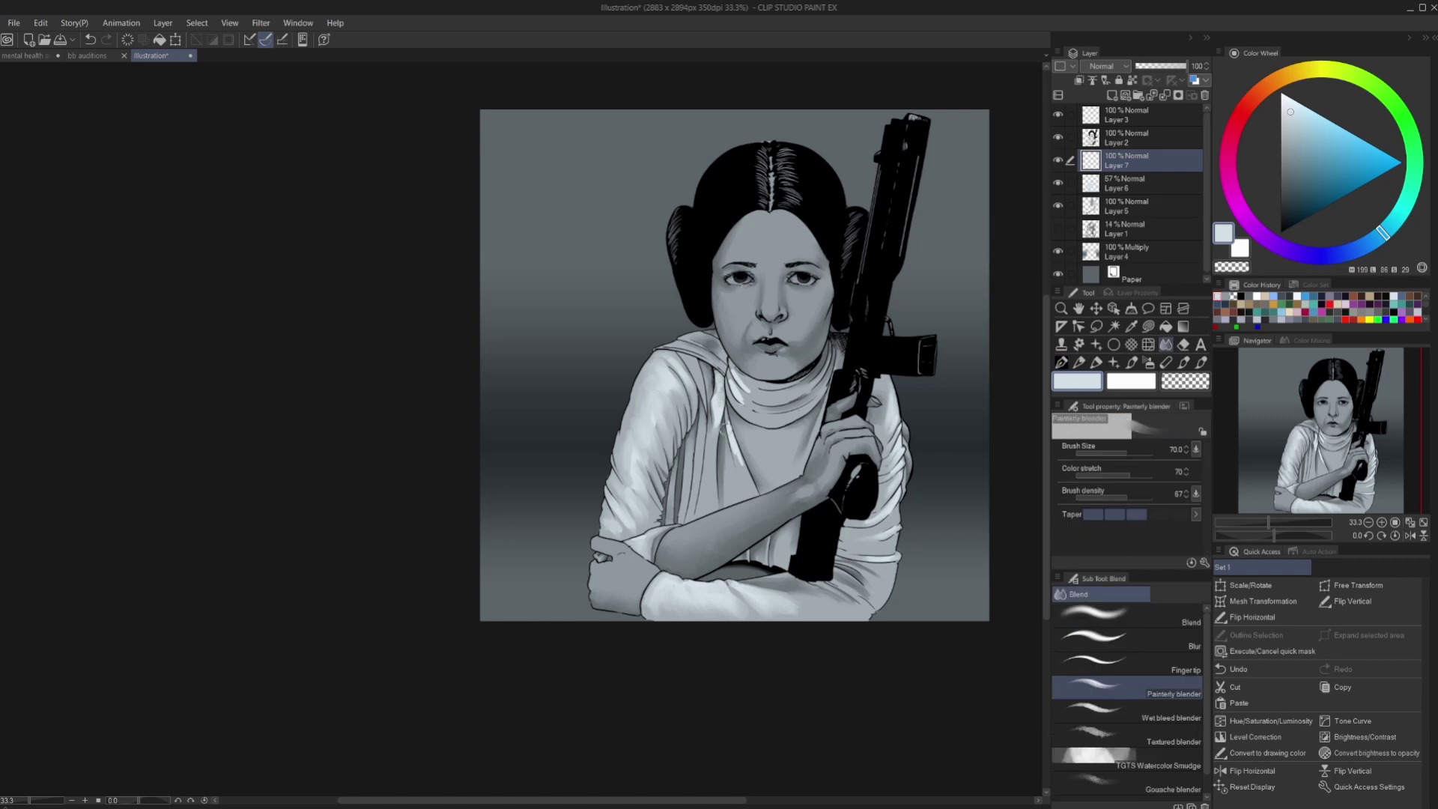
Step: Add white highlights on the forehead and nose
key("p")
left_click_drag(779, 224, 794, 254)
left_click_drag(768, 289, 768, 304)
key("j")
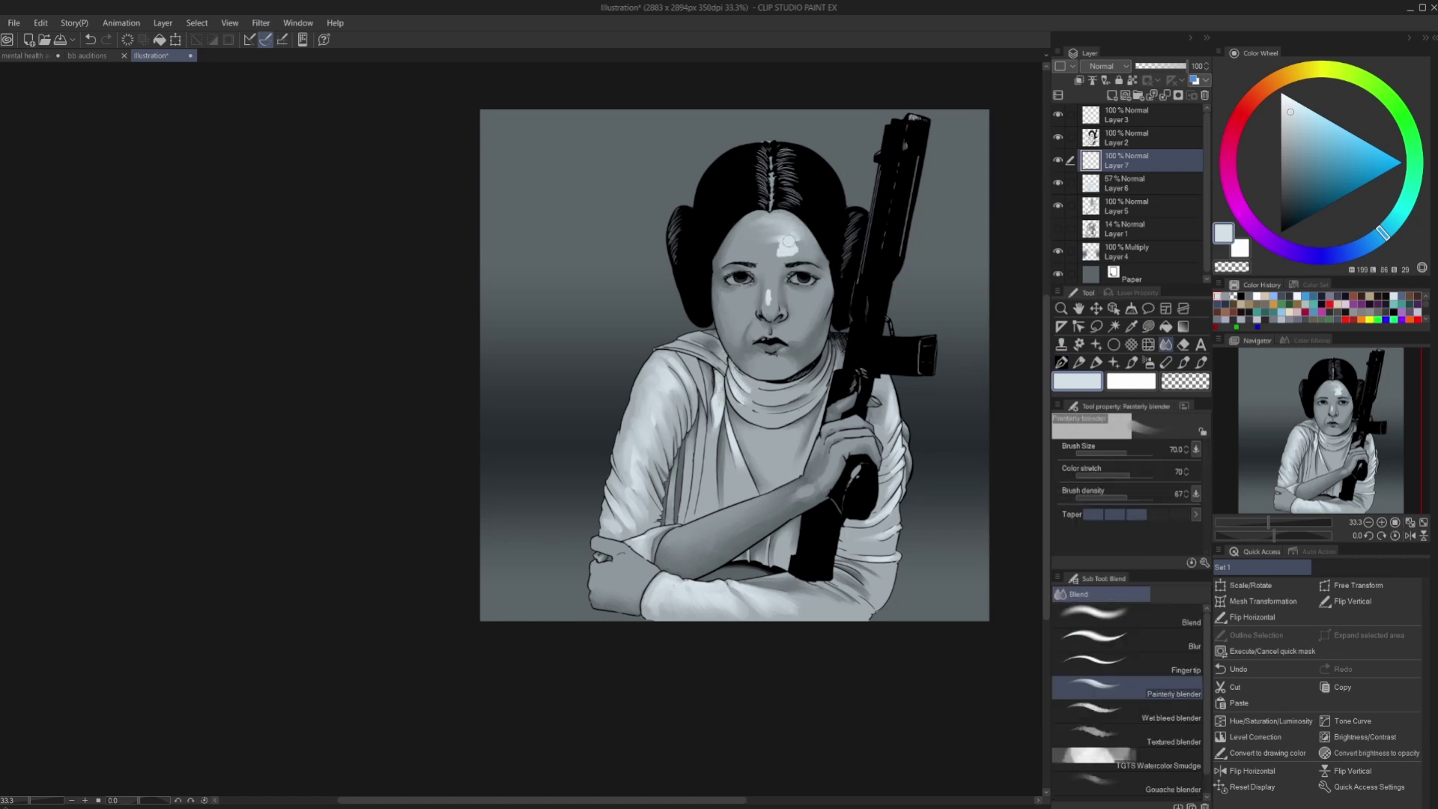
key("p")
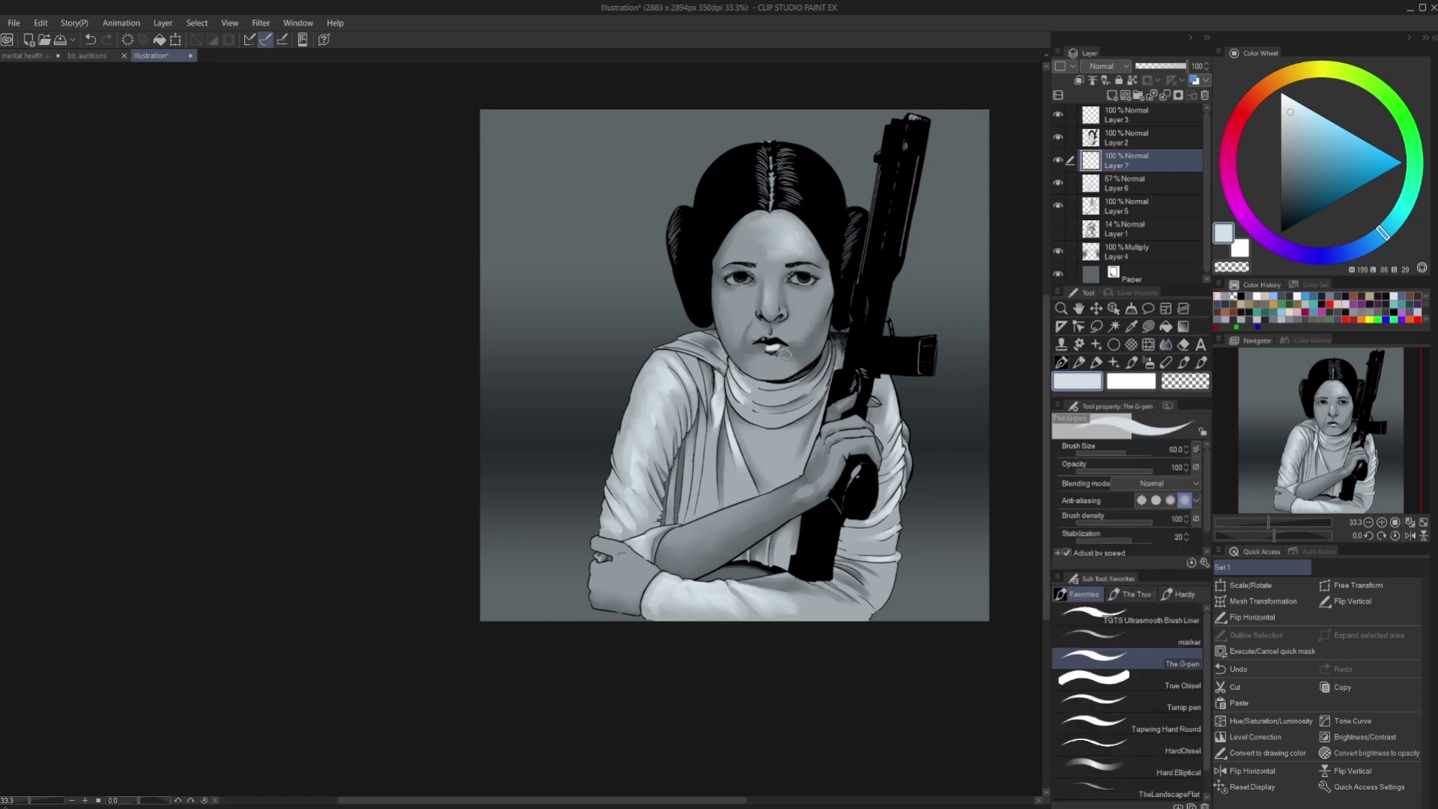
key("ctrl+alt+0")
Step: Select Layer 5 and use the Painterly blender to soften the lower-lip highlight
key("ctrl+0")
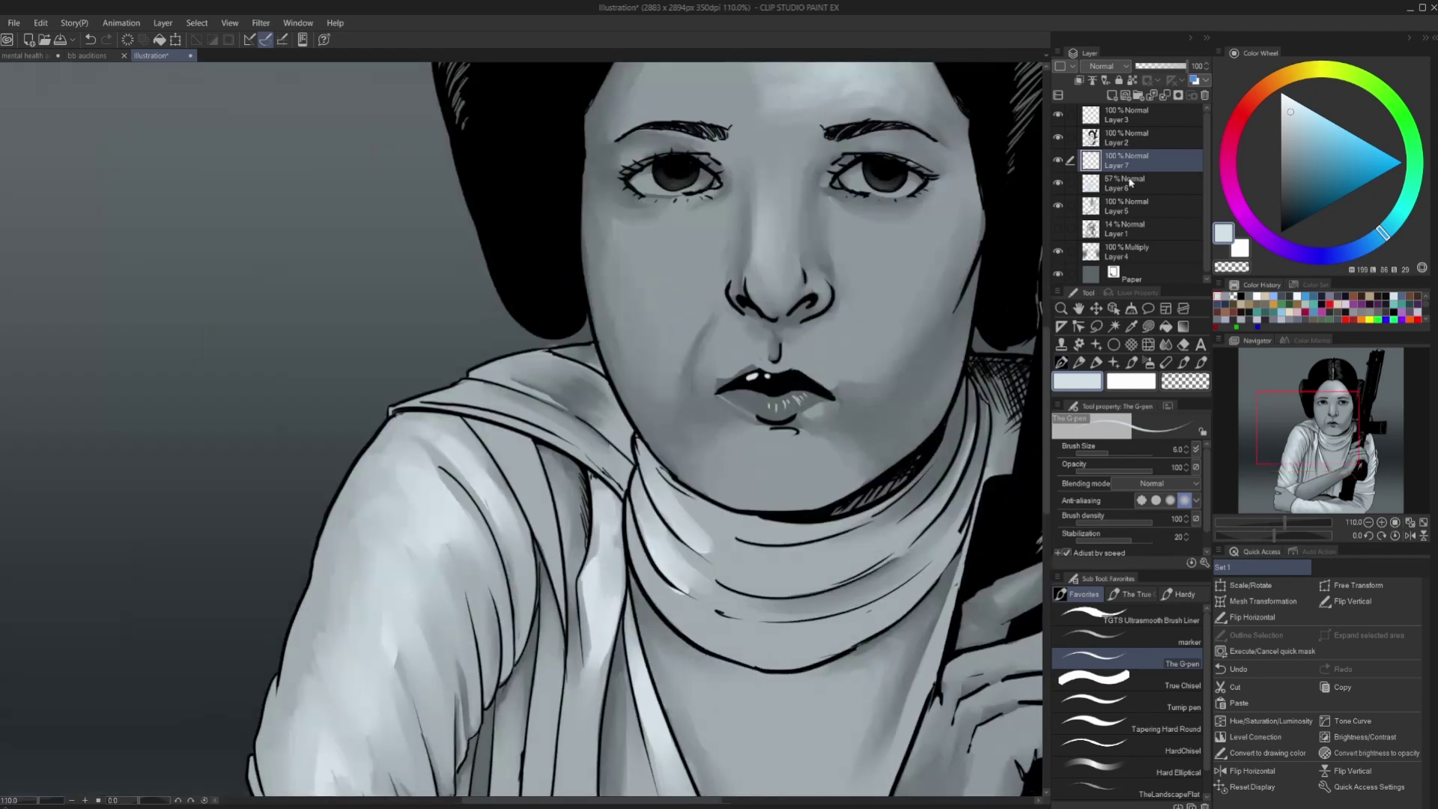
left_click(1108, 206)
key("j")
key("j")
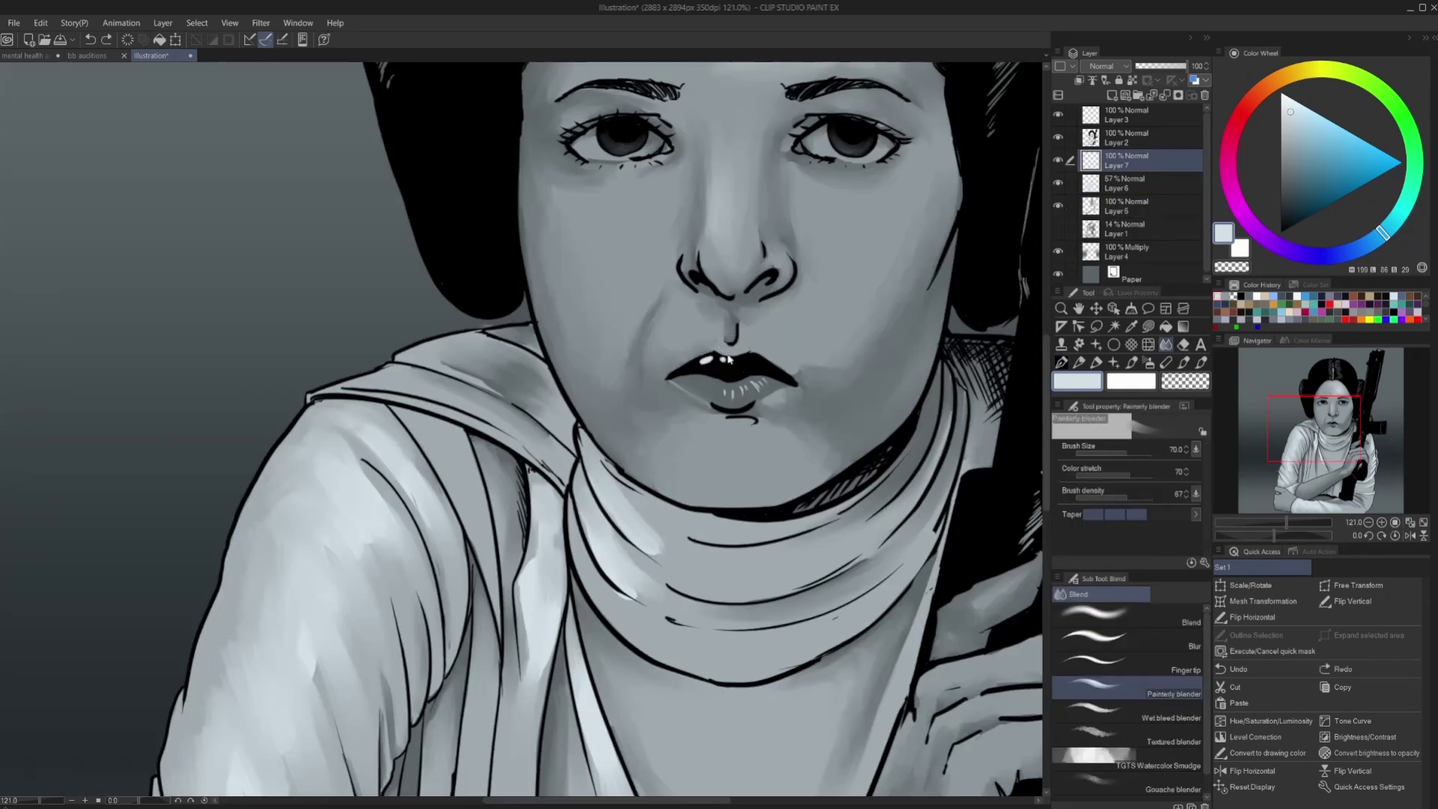
key("j")
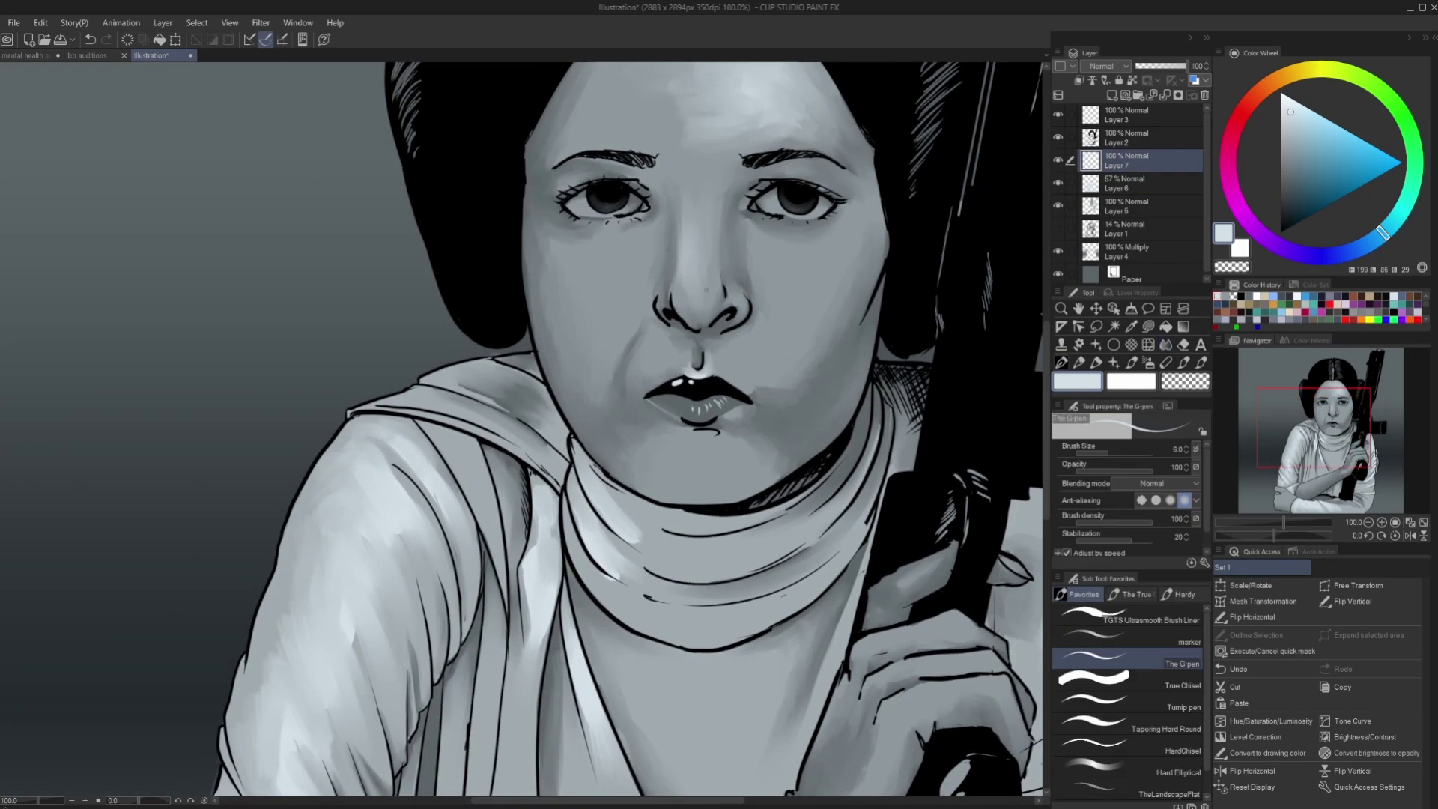